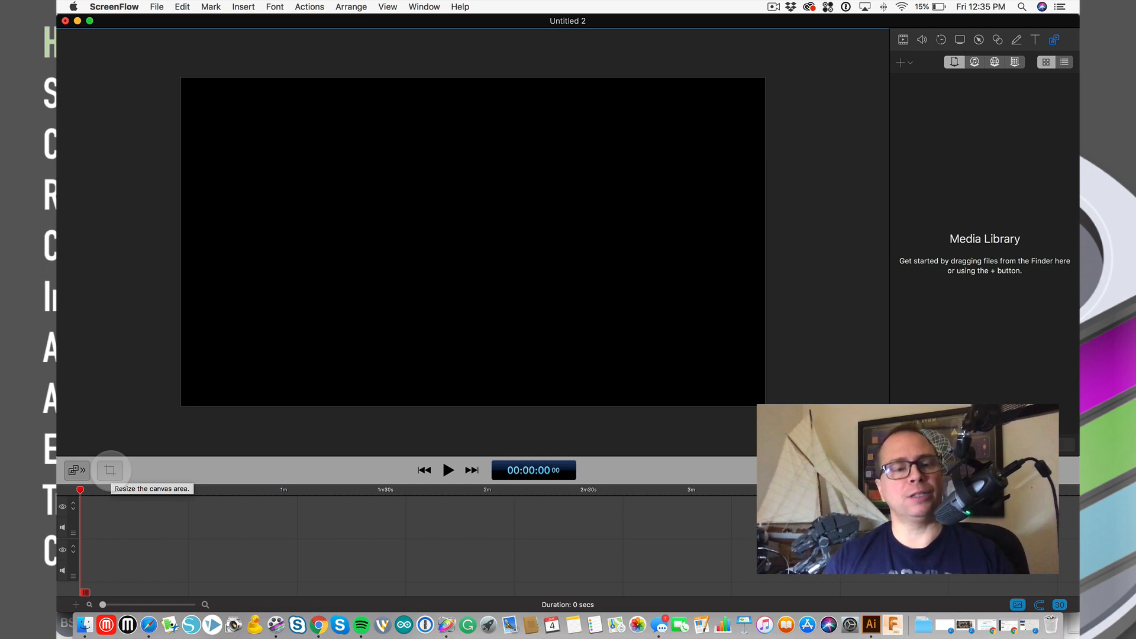
# - Change the canvas background from black to dark grey Lead, keeping the 1920 x 1080 size
pyautogui.click(110, 471)
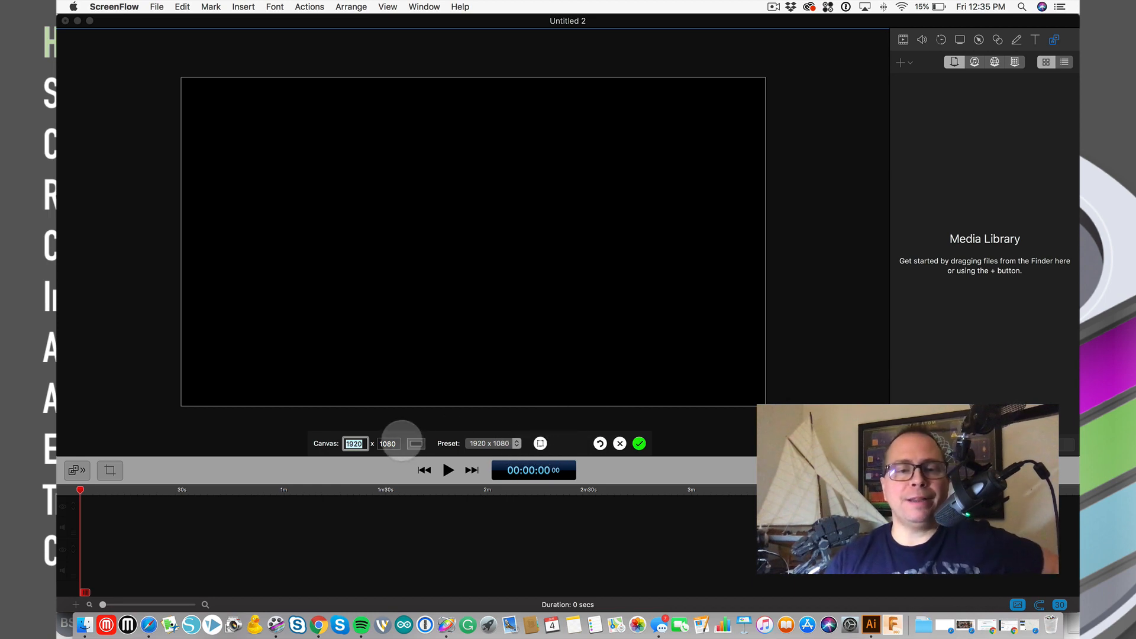
pyautogui.click(416, 444)
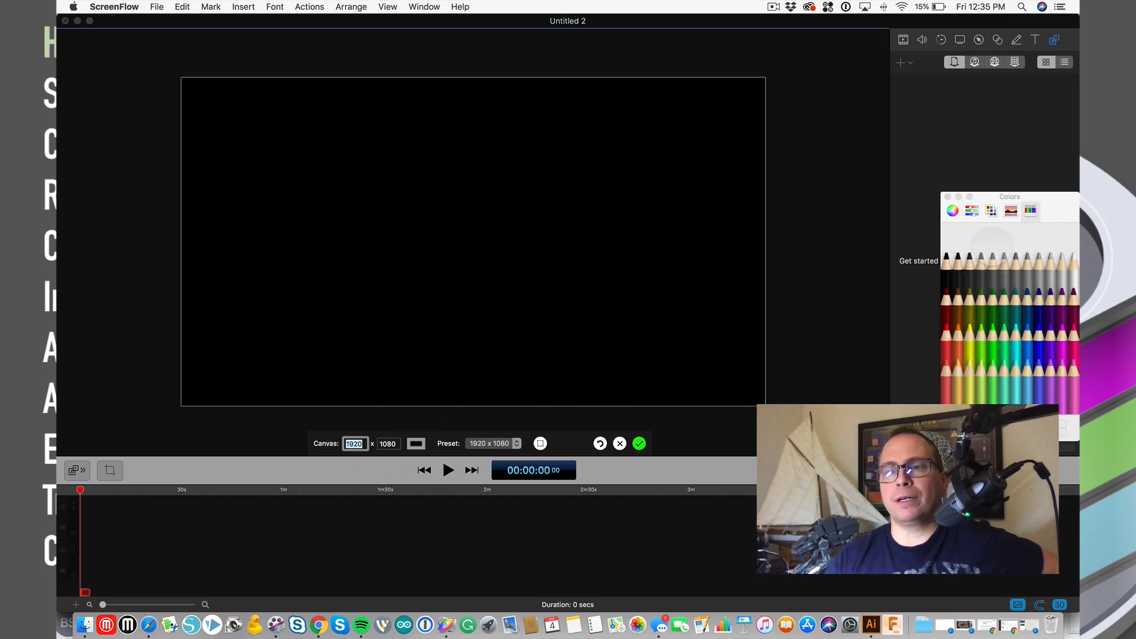
pyautogui.click(1027, 366)
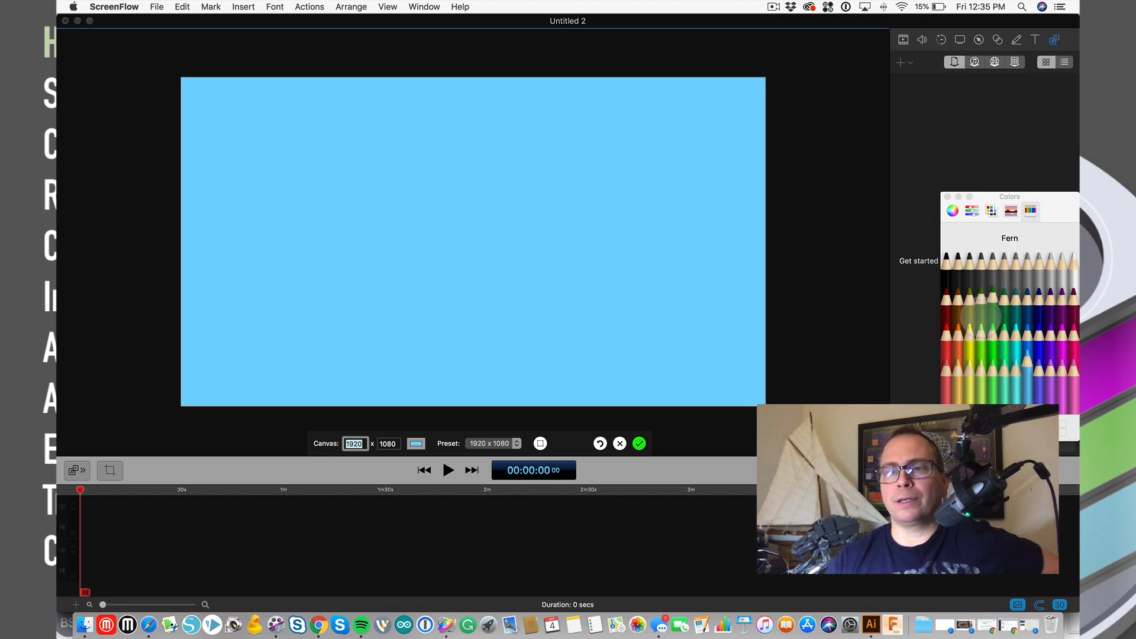
pyautogui.click(956, 283)
pyautogui.click(948, 196)
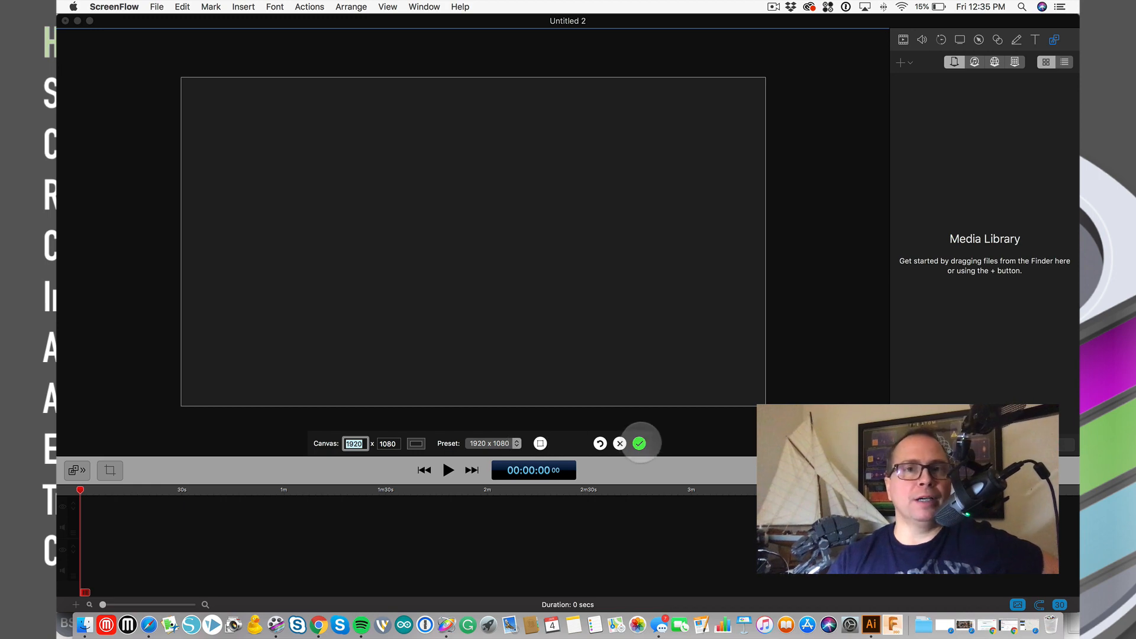
# - Apply the canvas settings, then review the Video, Audio, Motion, Screen Recording, Callout and Touch Callout panes
pyautogui.click(639, 443)
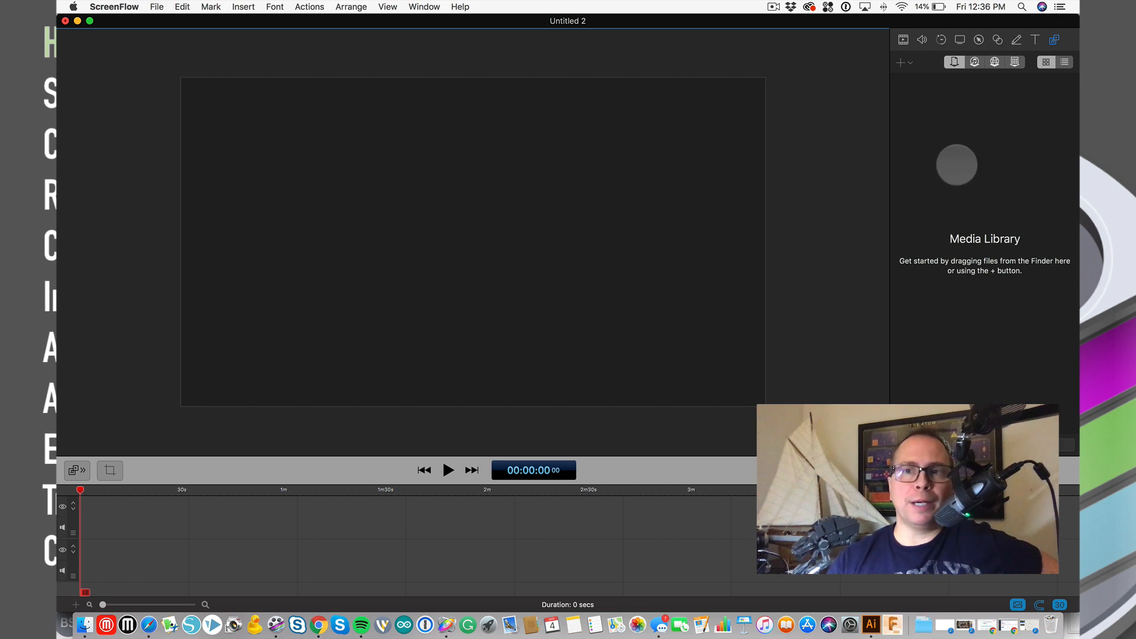
pyautogui.click(903, 39)
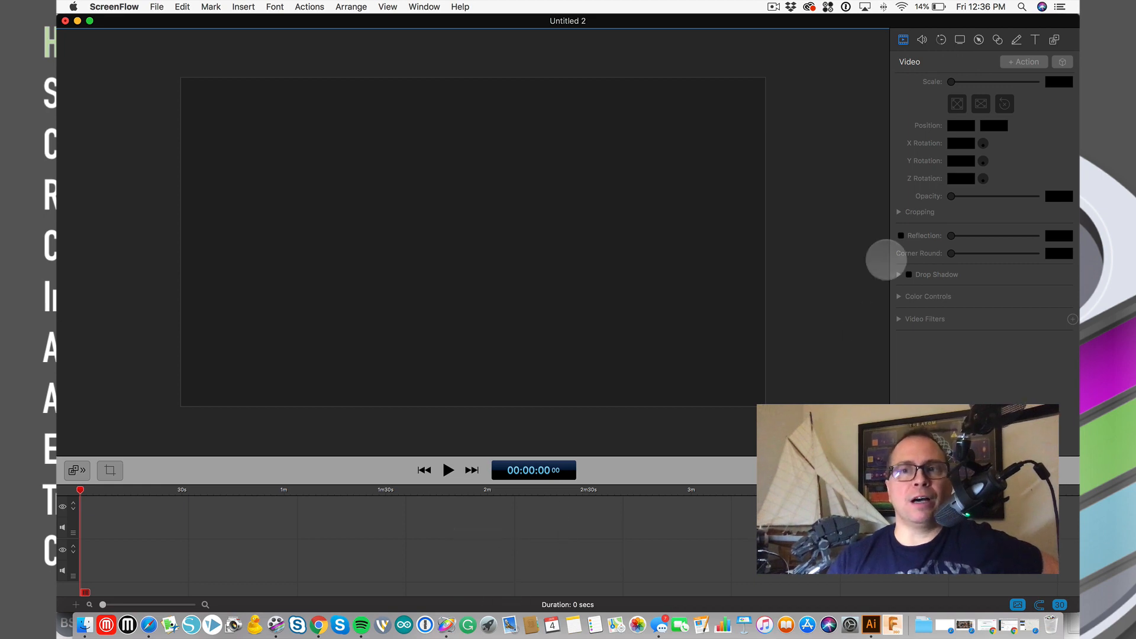
pyautogui.click(922, 39)
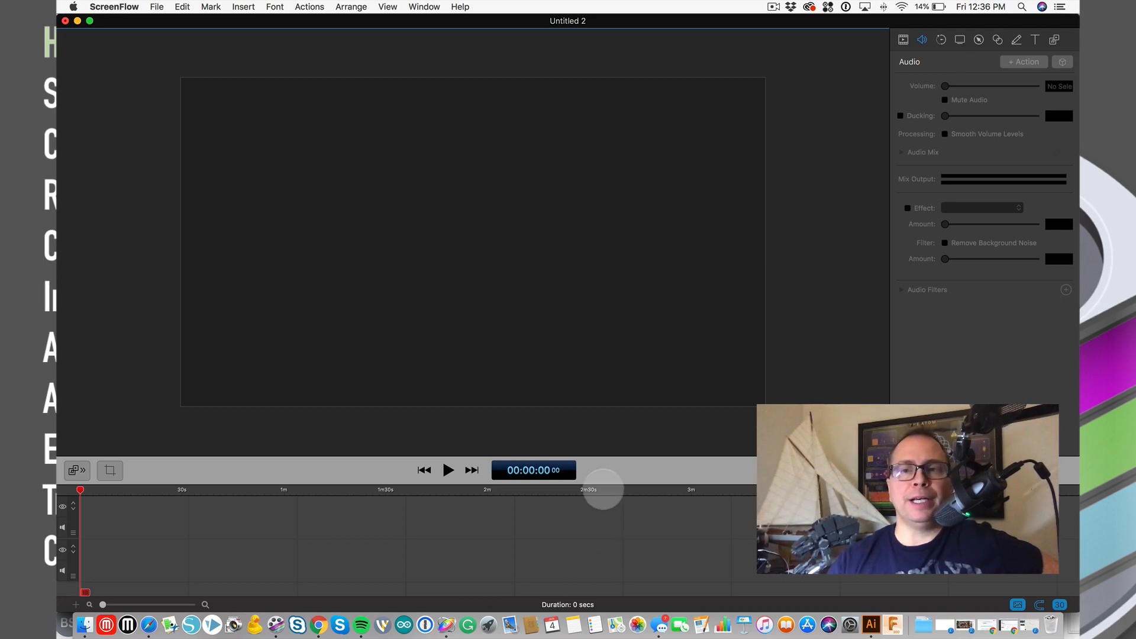
pyautogui.click(941, 40)
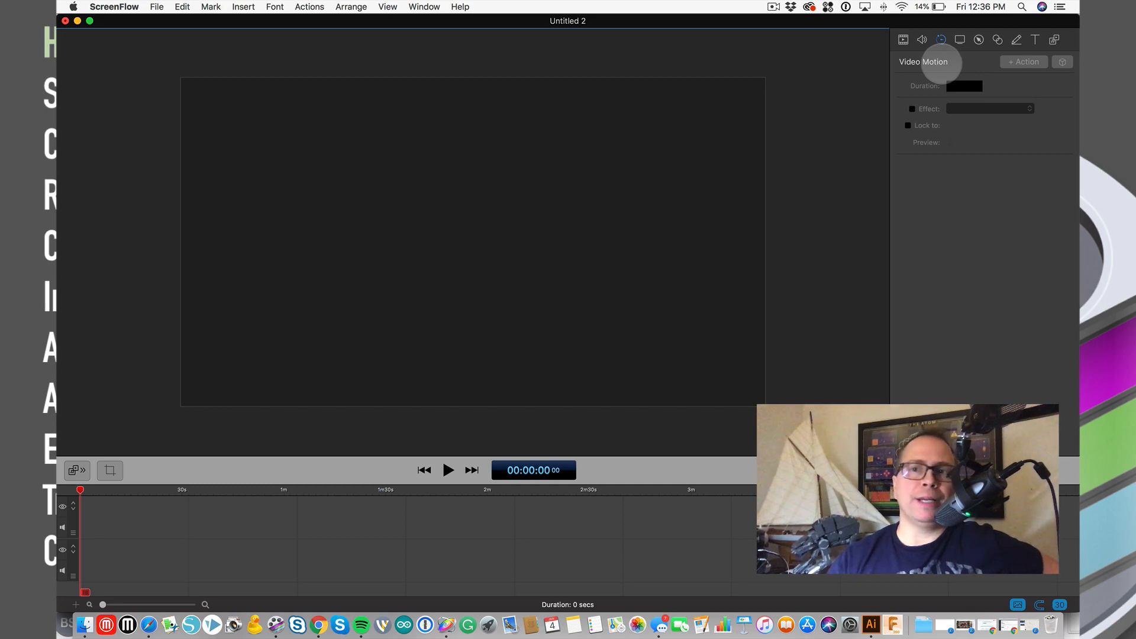
pyautogui.click(958, 39)
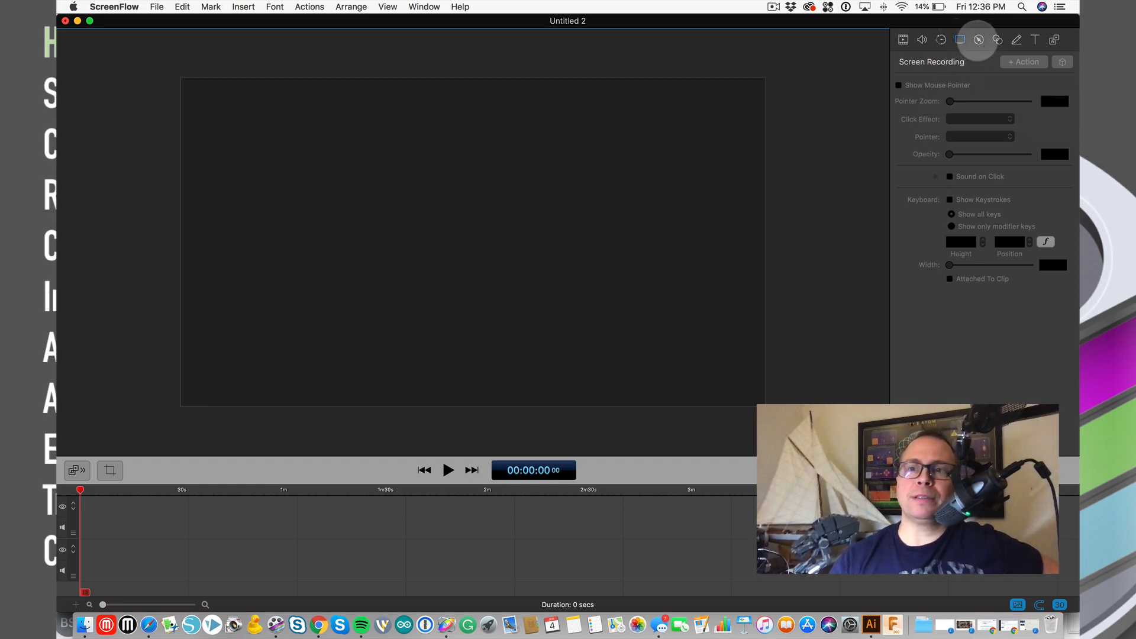
pyautogui.click(979, 40)
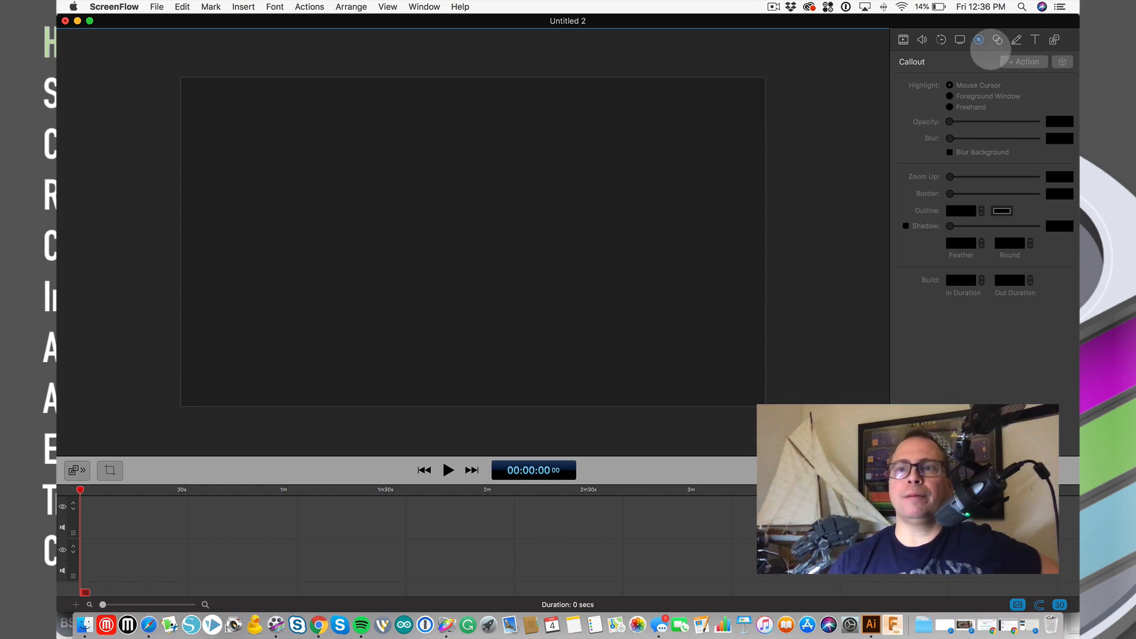
pyautogui.click(998, 40)
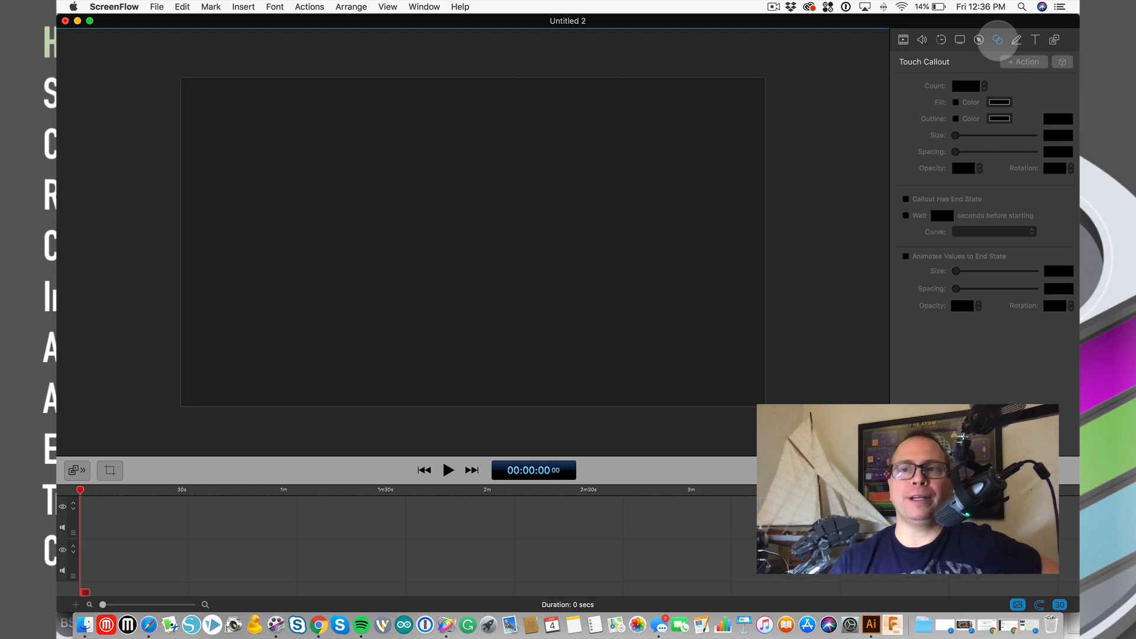
# - Review the Annotations and Text inspector panes, then return to the empty Media Library
pyautogui.click(1017, 40)
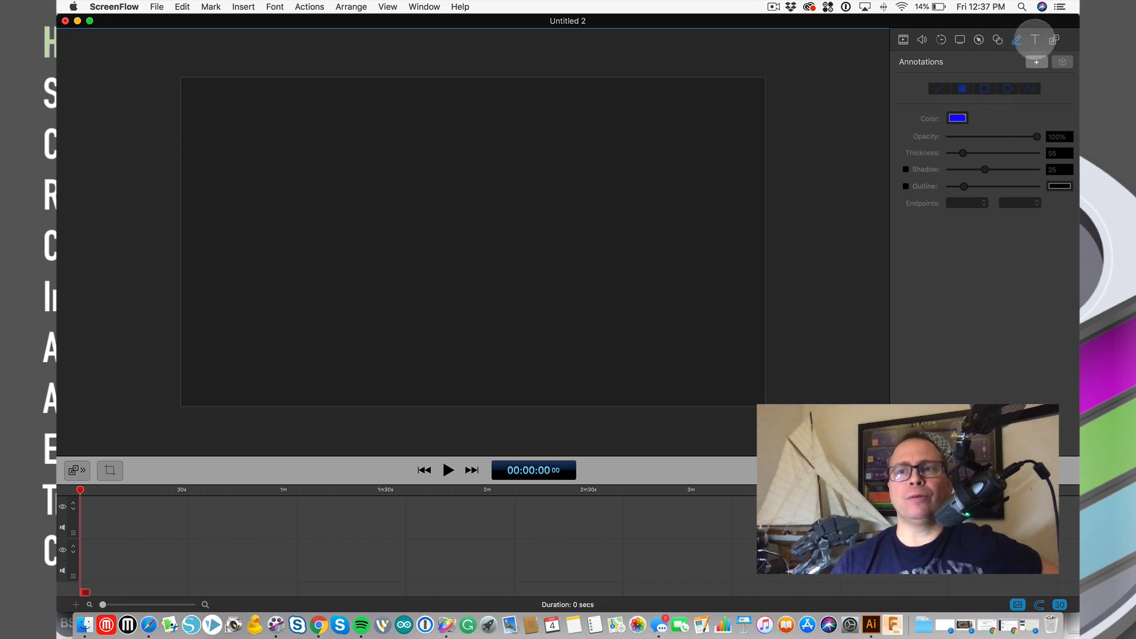
pyautogui.click(1034, 39)
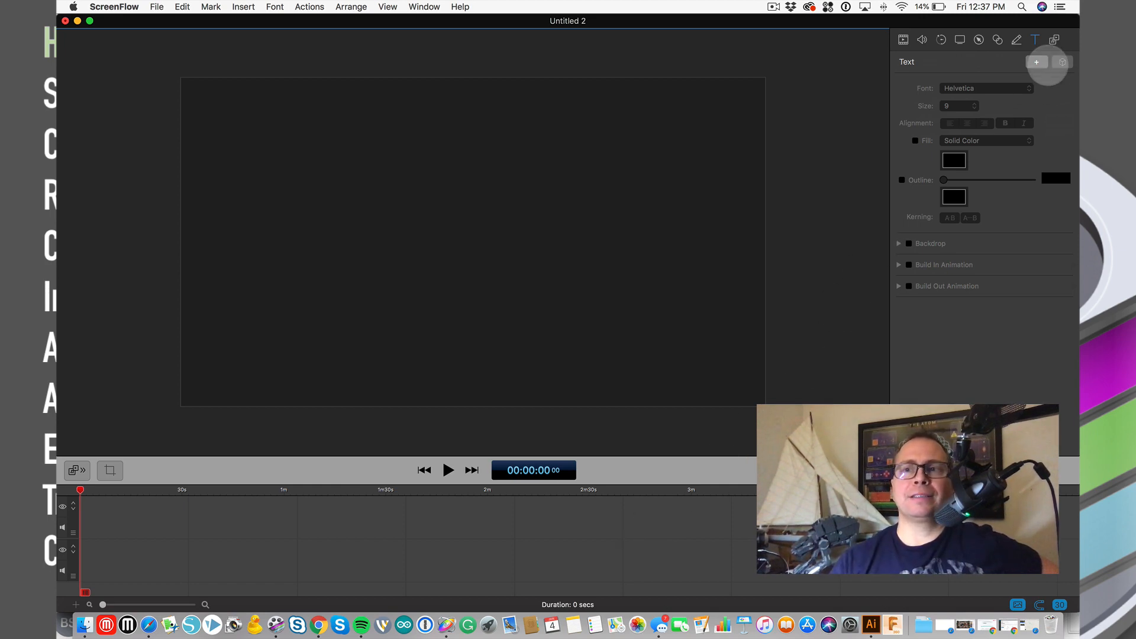
pyautogui.click(1055, 40)
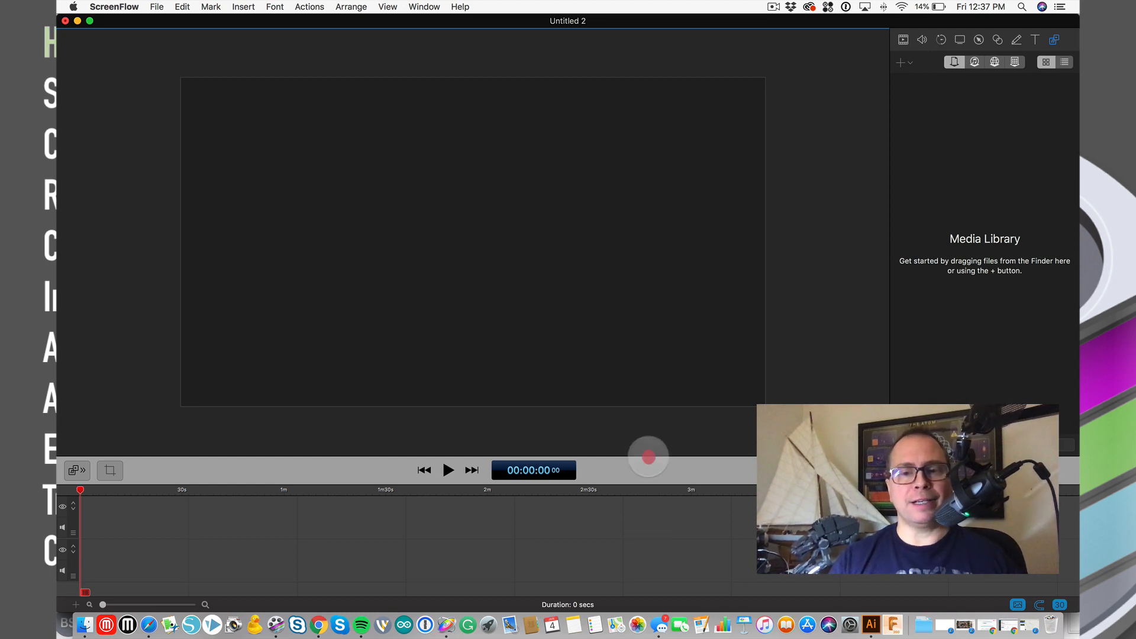
# - Enlarge the timeline area and show the Video properties in the inspector
pyautogui.moveTo(648, 457); pyautogui.dragTo(652, 393)
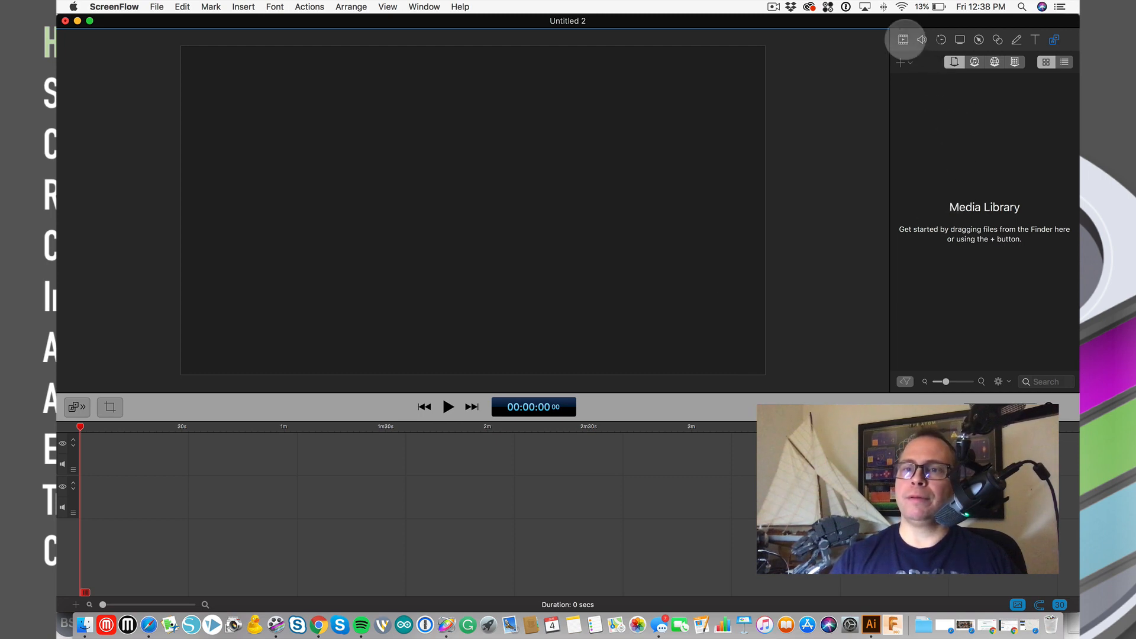
pyautogui.click(904, 40)
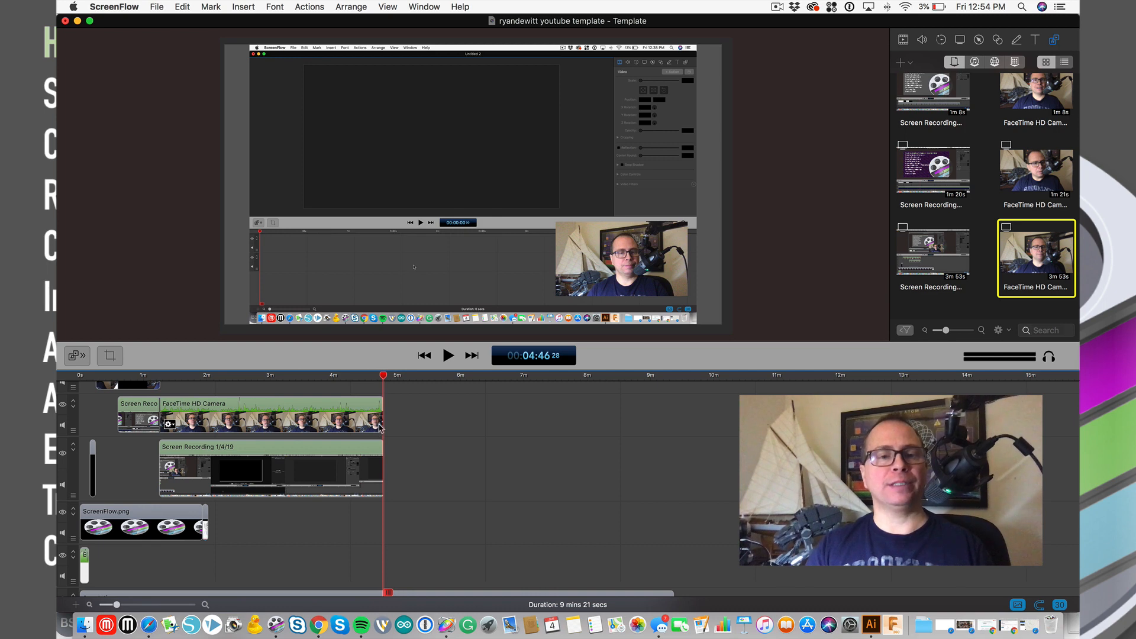
pyautogui.click(418, 377)
pyautogui.click(383, 376)
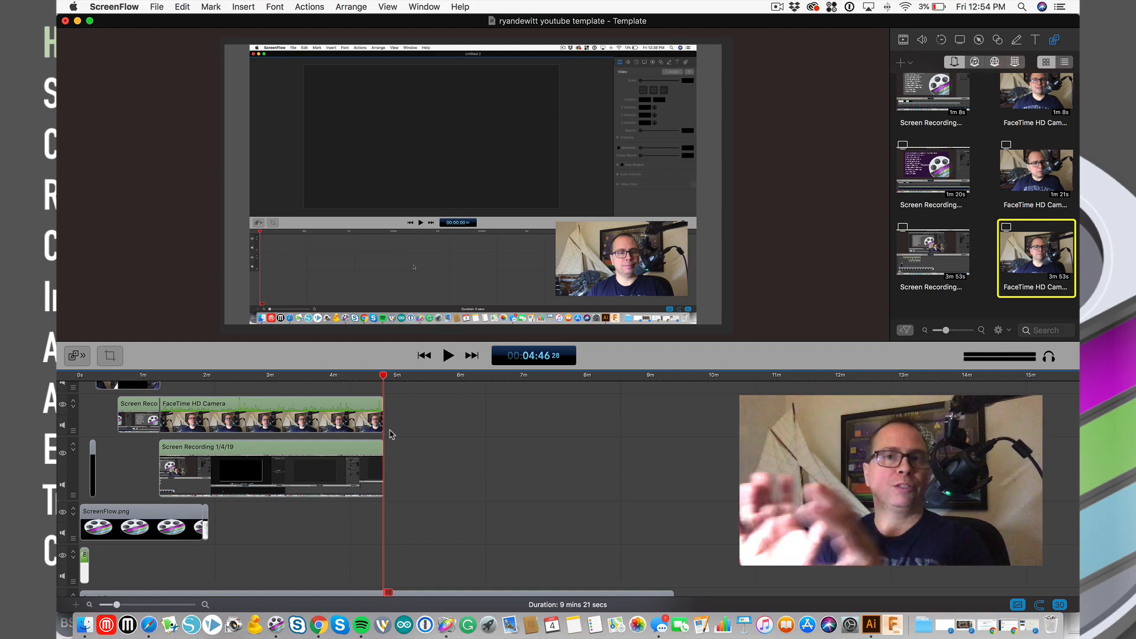
# - Open ScreenFlow Preferences on the General pane with its 5-second recording countdown
pyautogui.click(117, 8)
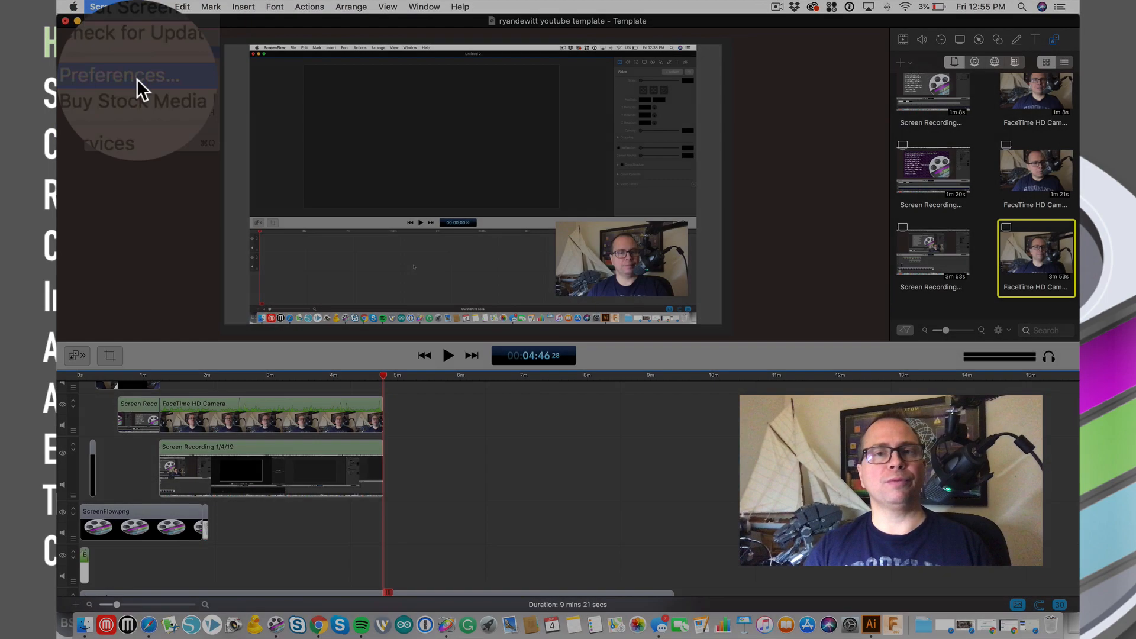
pyautogui.click(122, 51)
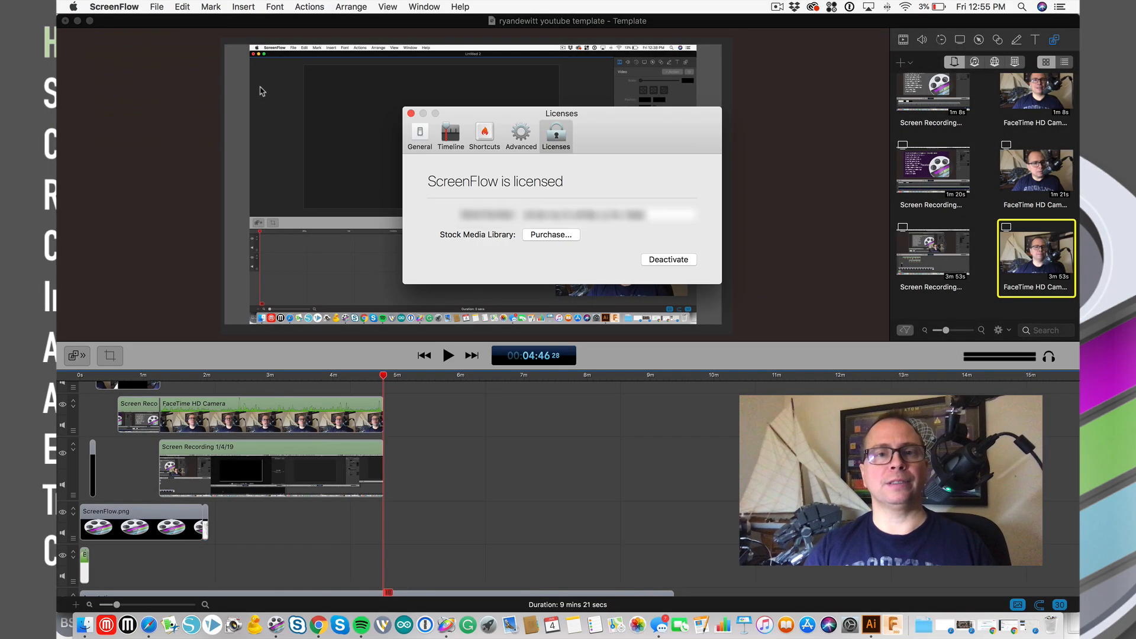
pyautogui.click(419, 137)
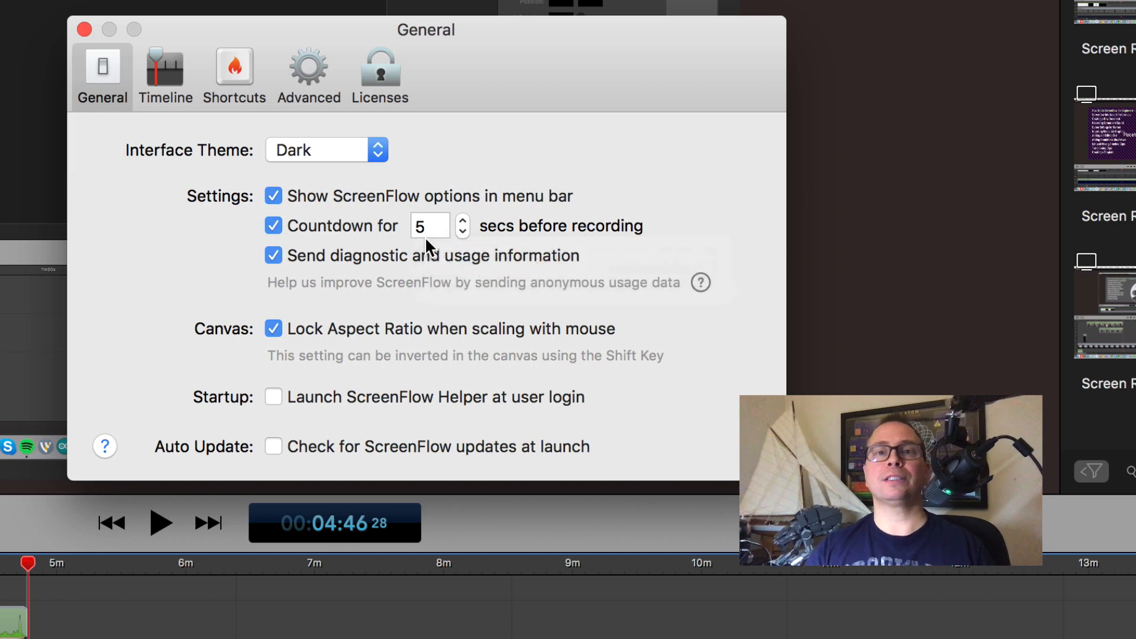
# - Nudge the recording countdown down and up, leaving it at 5 seconds, and view Timeline preferences
pyautogui.click(463, 231)
pyautogui.click(463, 231)
pyautogui.click(463, 230)
pyautogui.click(463, 231)
pyautogui.click(462, 220)
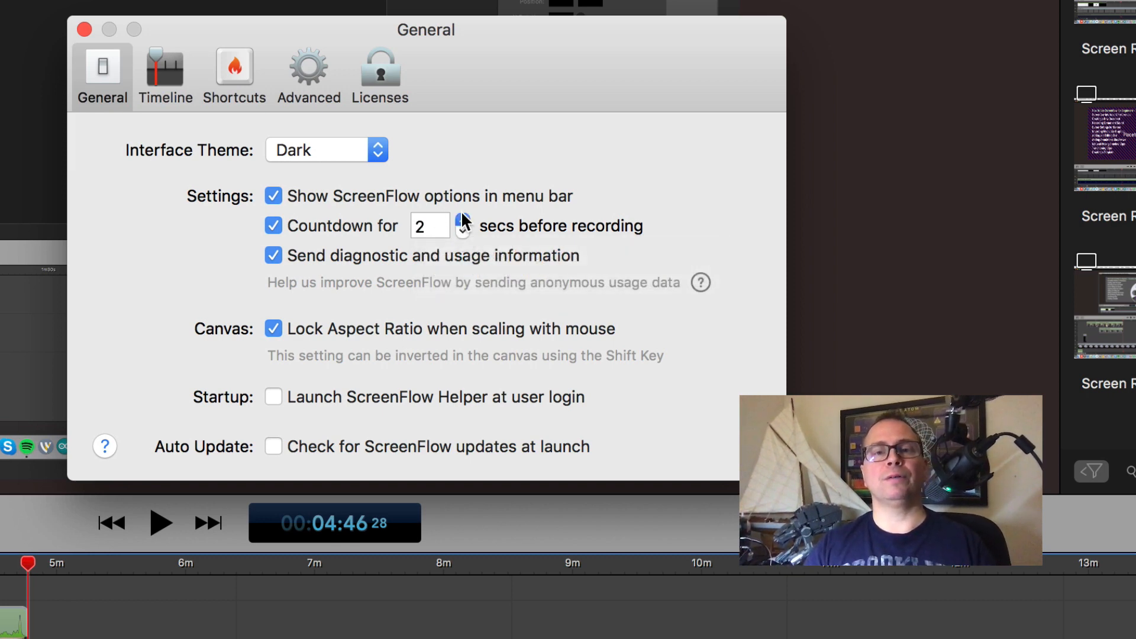
pyautogui.click(462, 220)
pyautogui.click(462, 220)
pyautogui.click(462, 220)
pyautogui.click(463, 220)
pyautogui.click(463, 230)
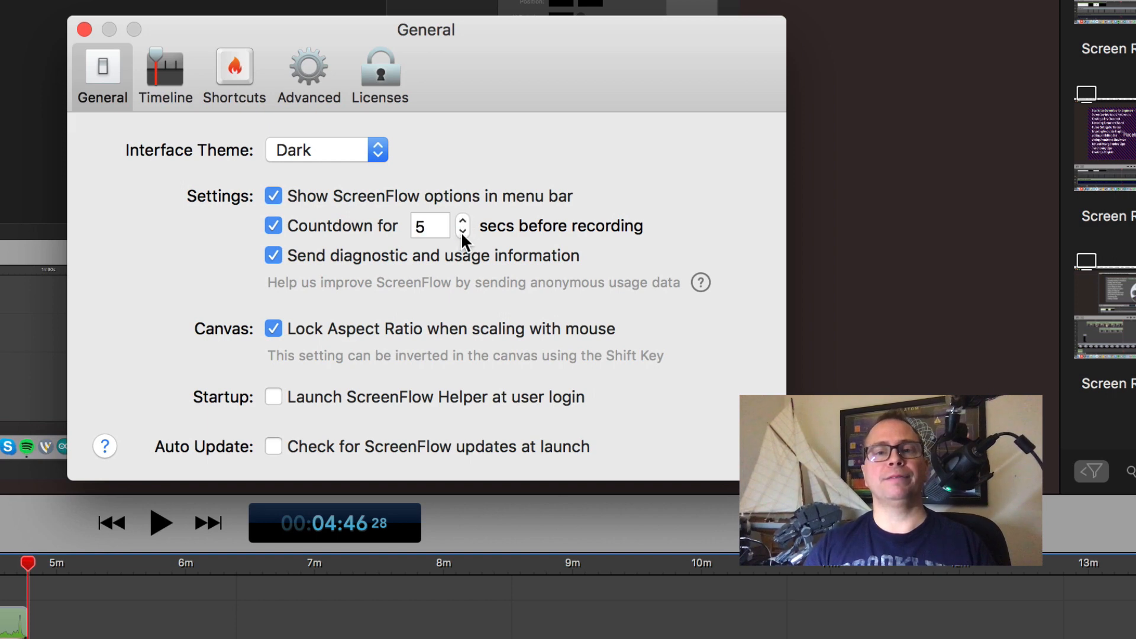
pyautogui.click(157, 74)
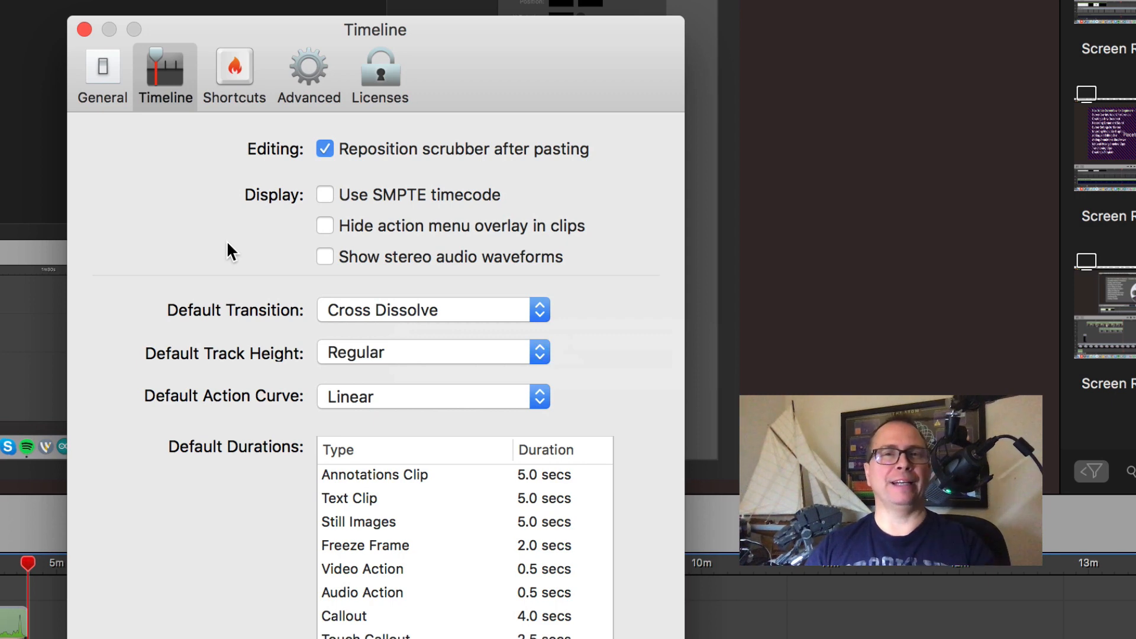
# - Show the Shortcuts preferences listing the Default set's Global Recording commands
pyautogui.click(230, 68)
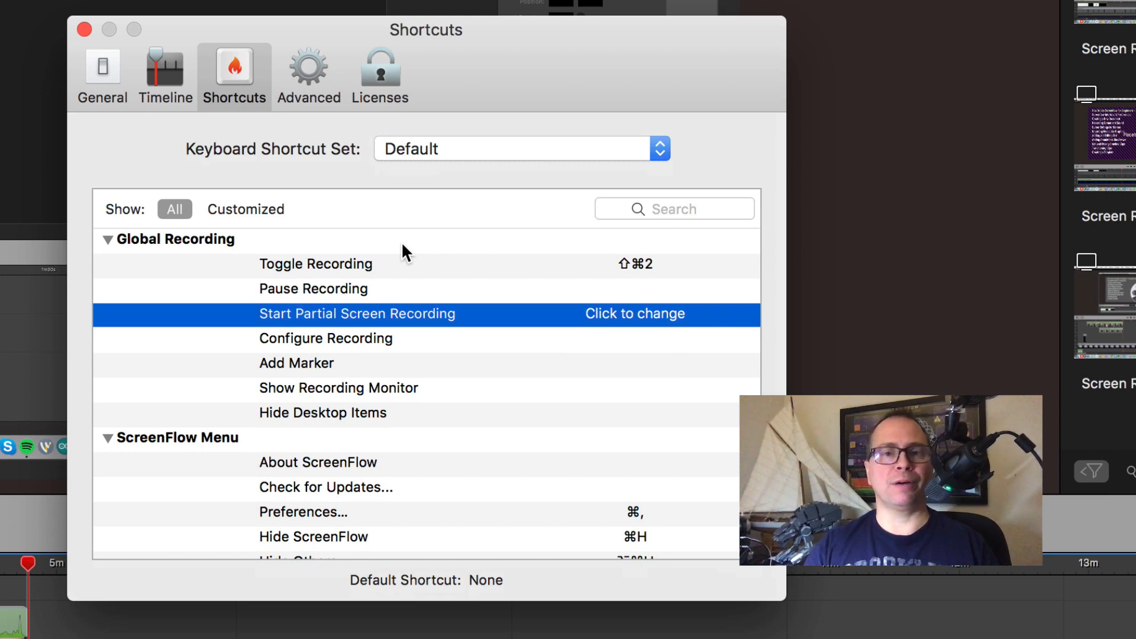
# - Select the Toggle Recording shortcut entry and move on to the Advanced preferences
pyautogui.click(501, 263)
pyautogui.click(317, 73)
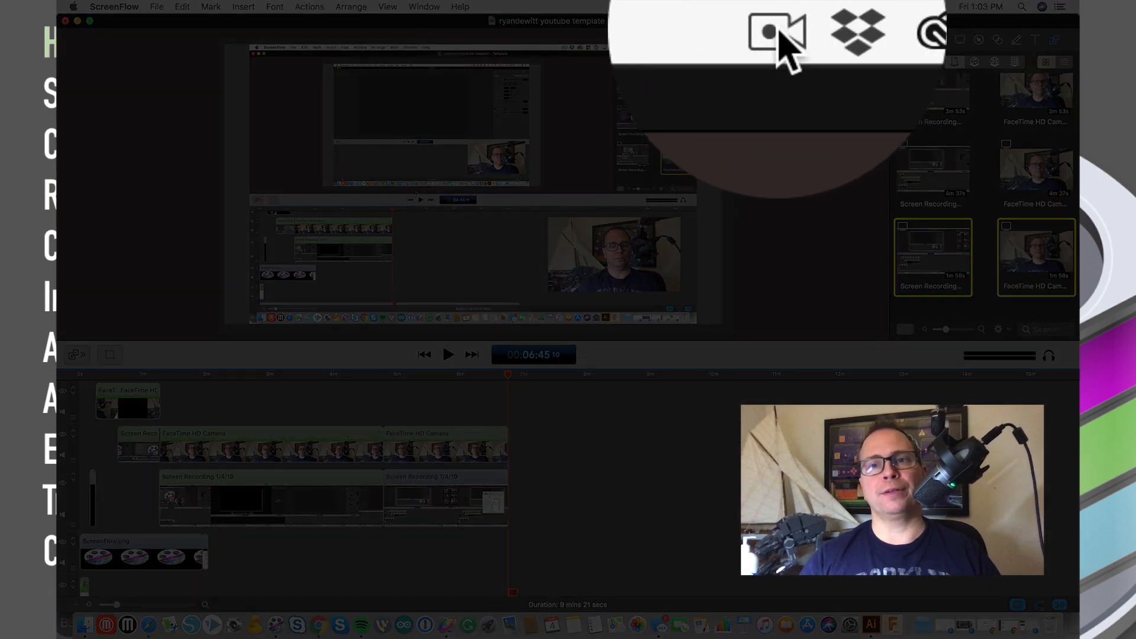
# - Check and dismiss the menu-bar recording status menu, then open the File menu
pyautogui.click(782, 36)
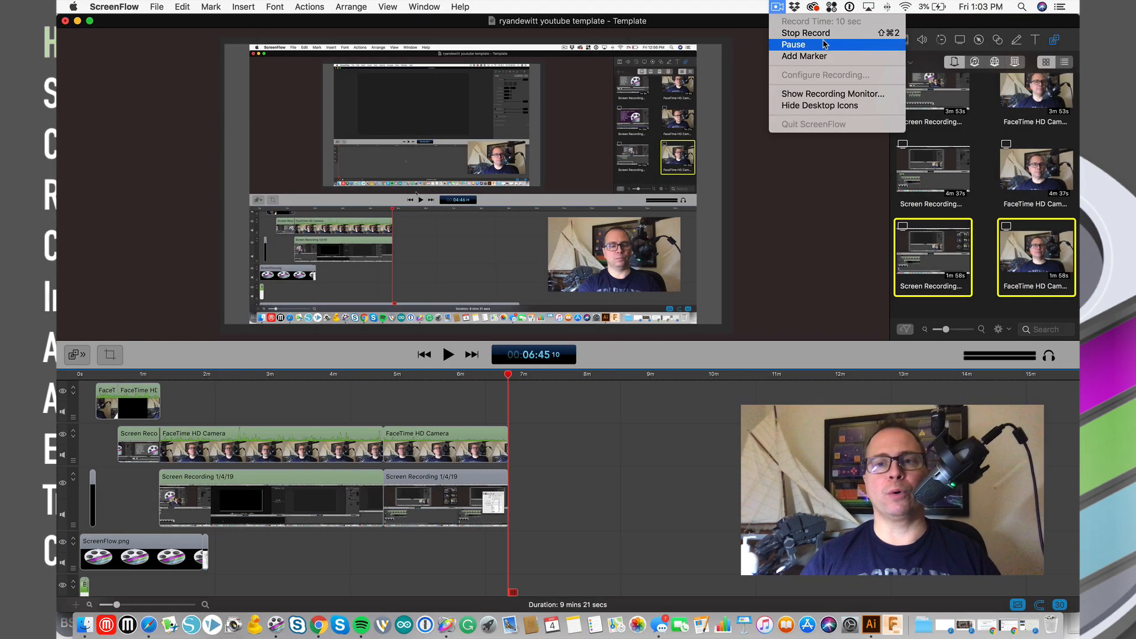
pyautogui.click(755, 61)
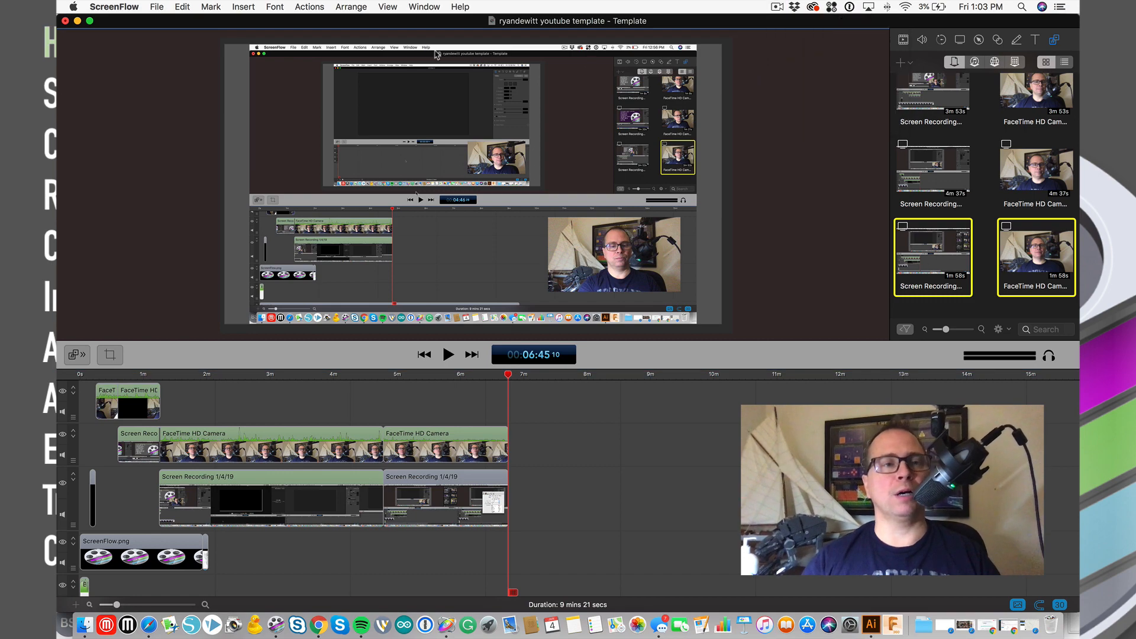
pyautogui.click(158, 7)
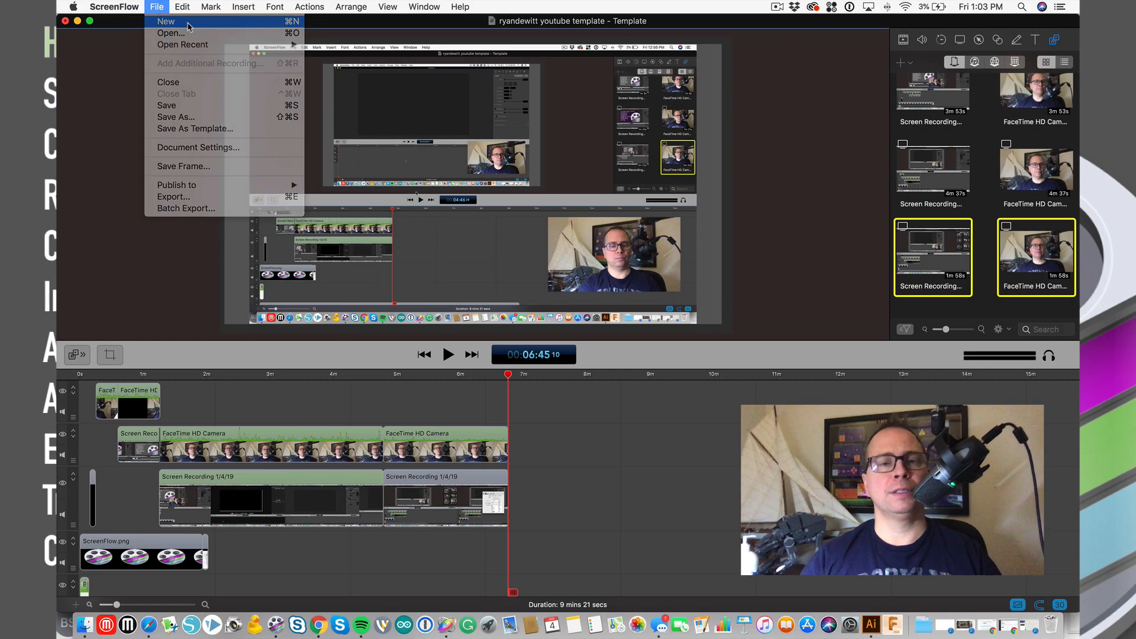
# - Start a new recording, try a partial-screen capture area, then cancel and close the setup window
pyautogui.click(181, 19)
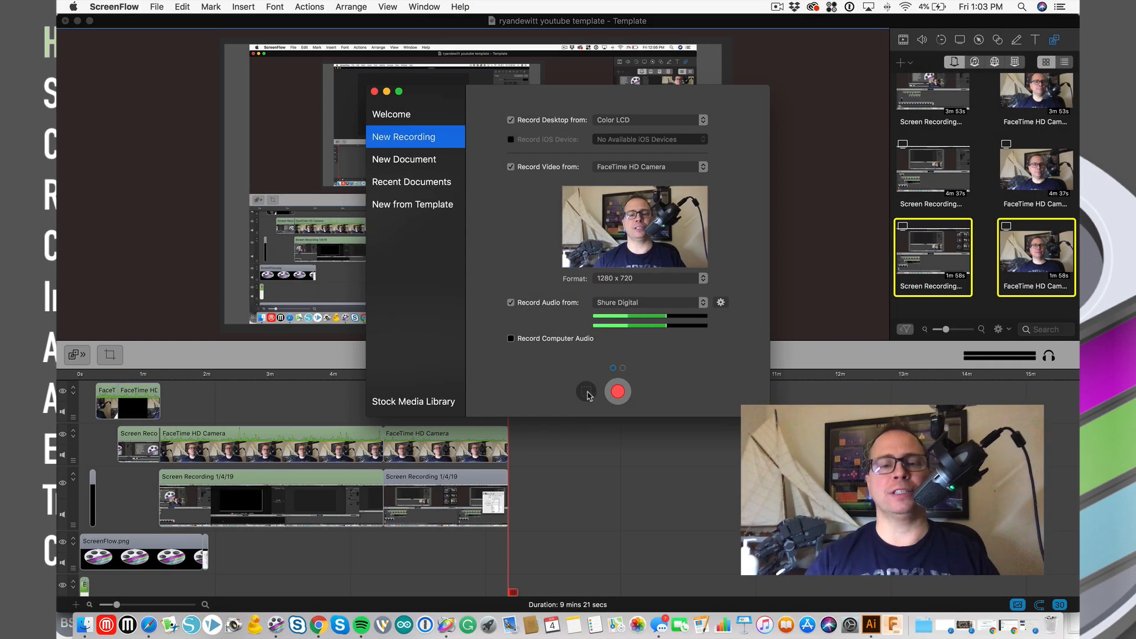
pyautogui.click(588, 393)
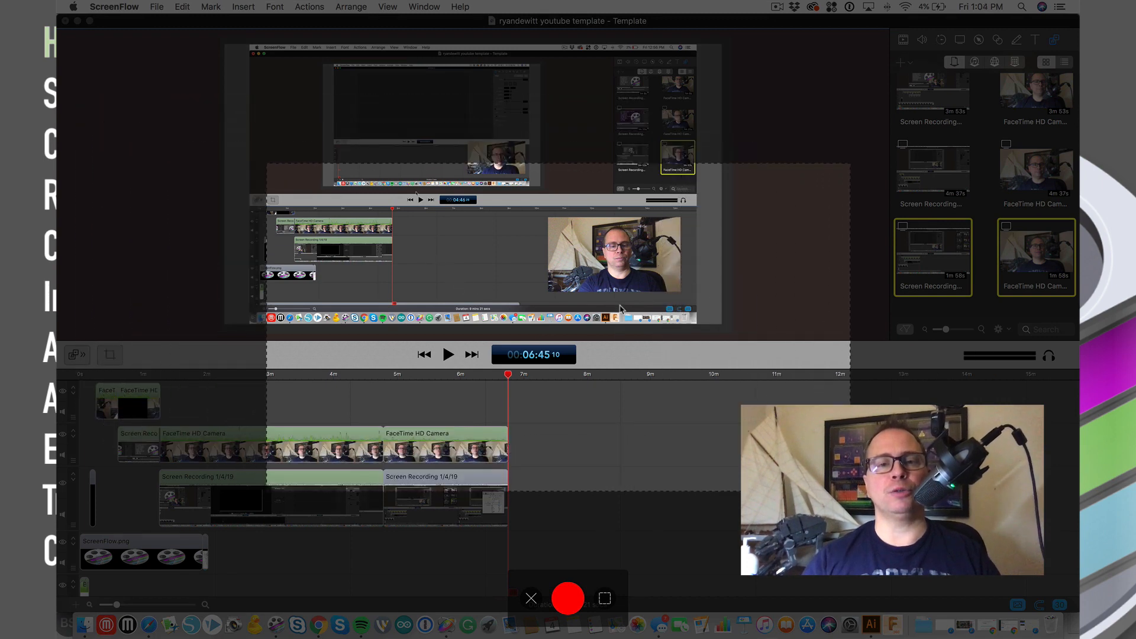
pyautogui.moveTo(620, 308); pyautogui.dragTo(593, 275)
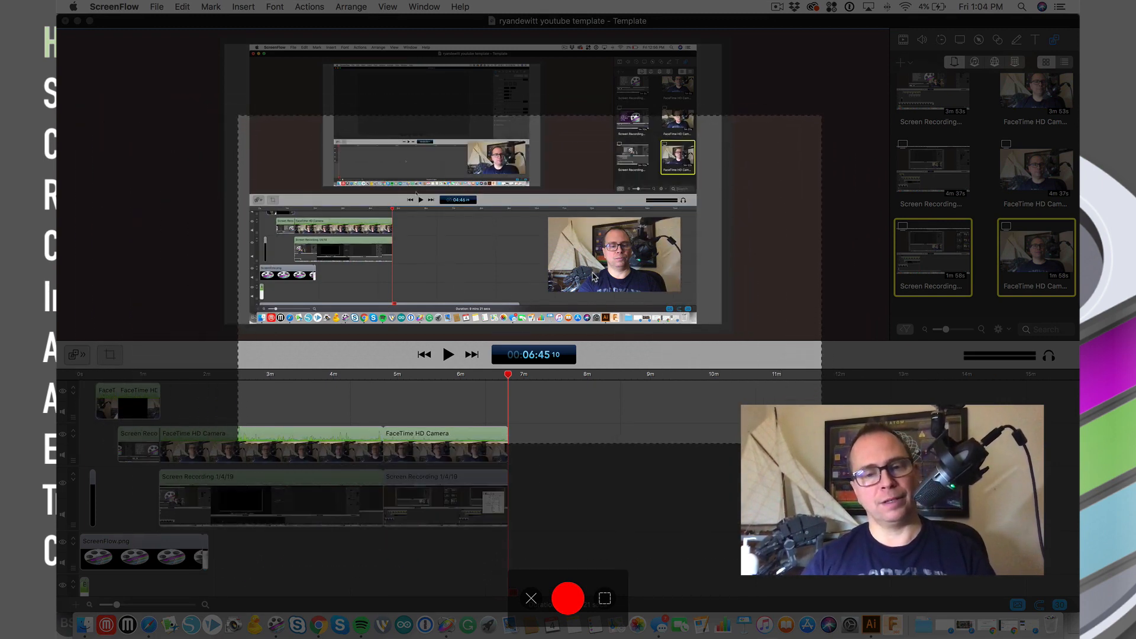
pyautogui.click(531, 598)
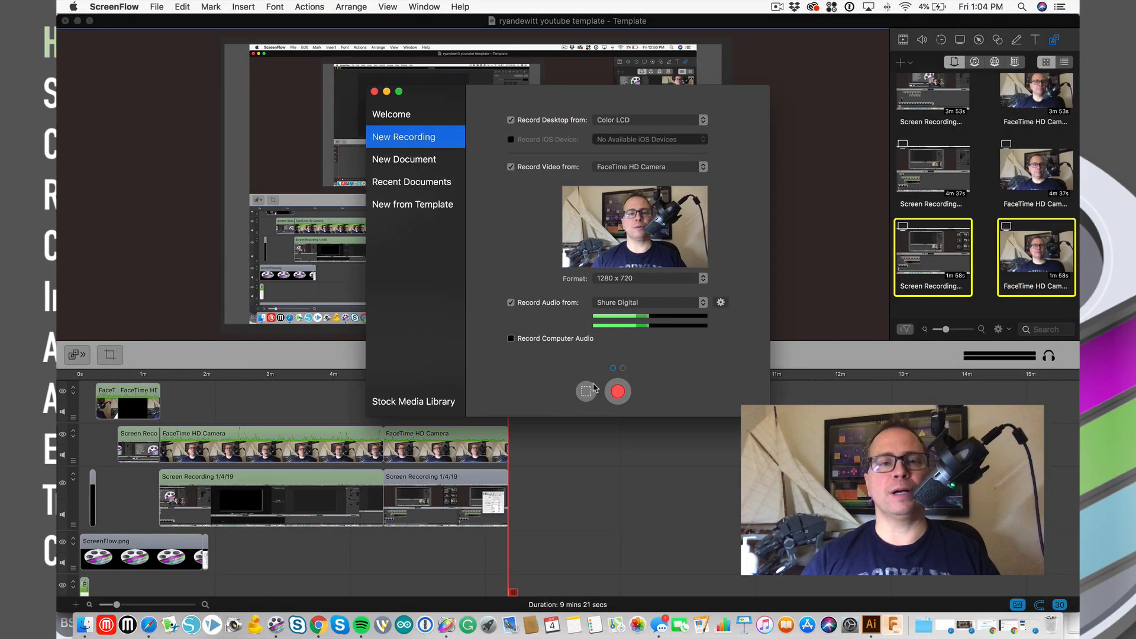
pyautogui.click(375, 92)
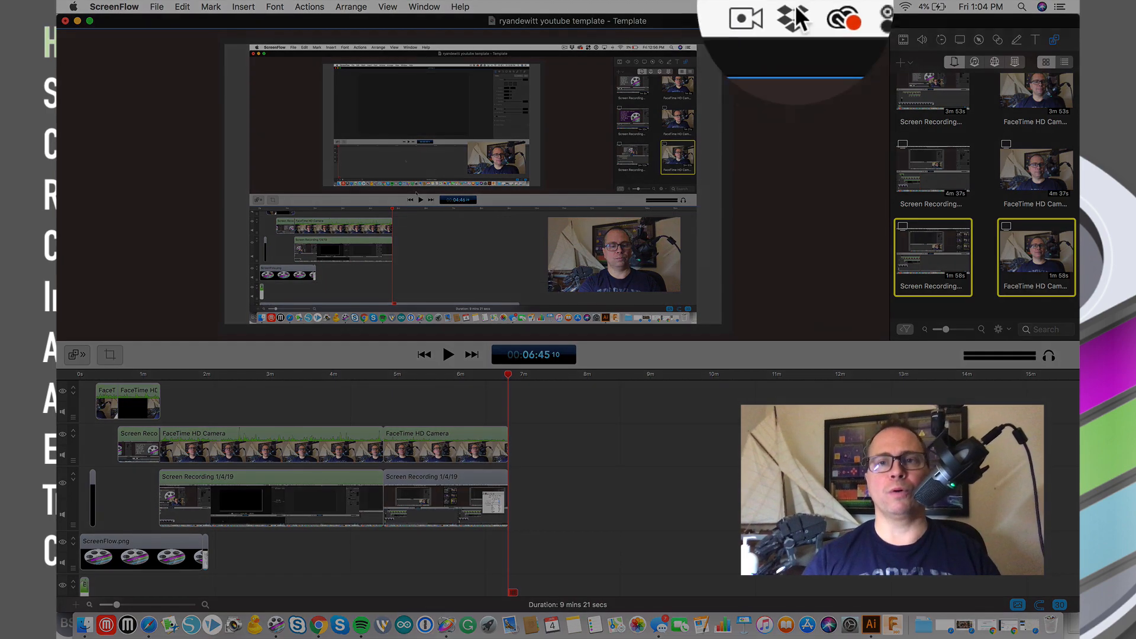
# - Open and dismiss the menu-bar recording status menu, returning to the template document
pyautogui.click(779, 7)
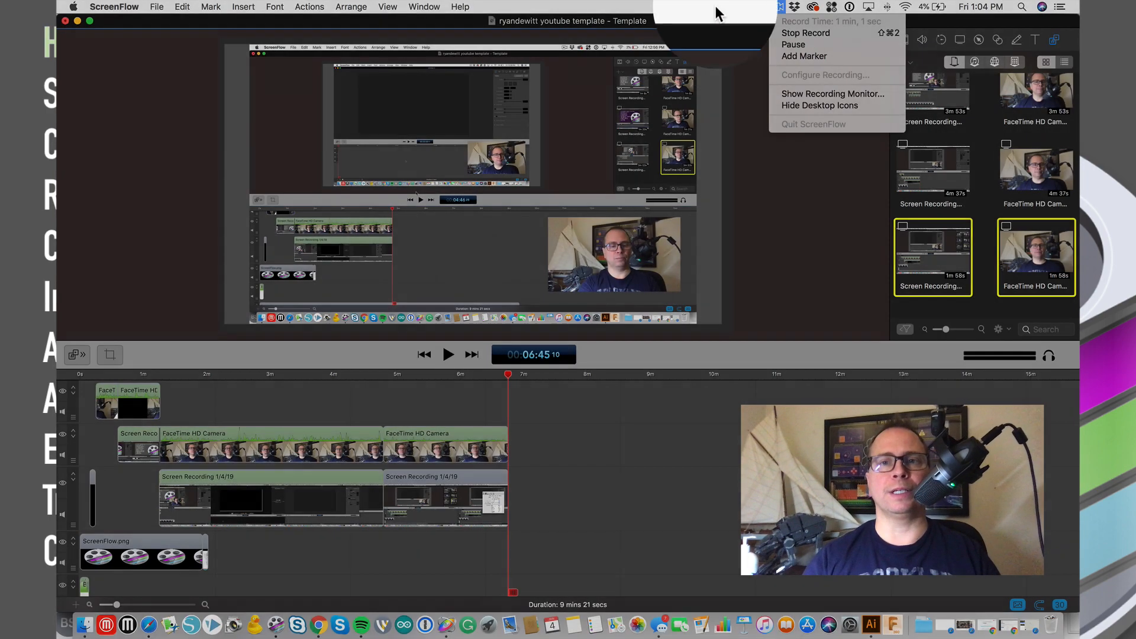
pyautogui.click(717, 7)
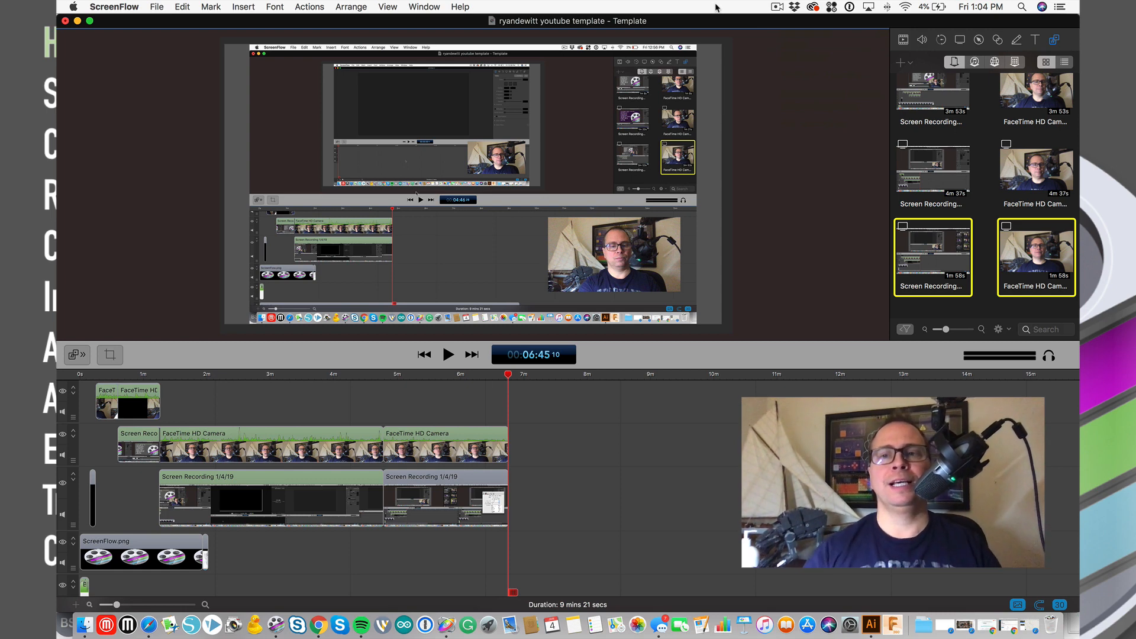
pyautogui.moveTo(968, 152)
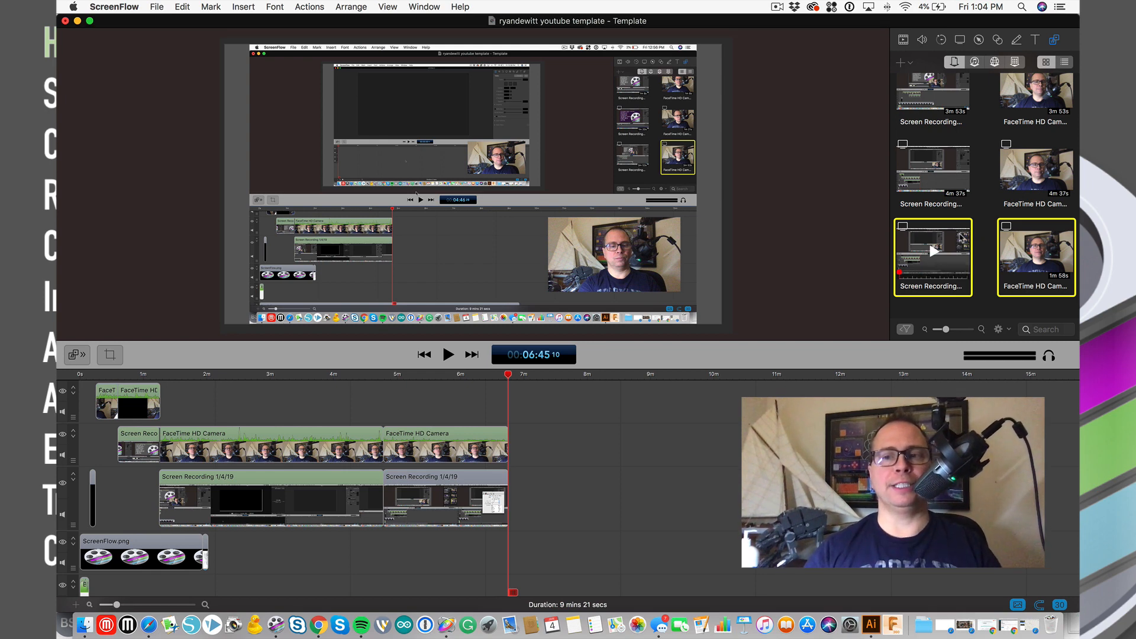
# - Place the 1m 58s camera and screen recording pair after 6:45 and select the camera clip
pyautogui.moveTo(962, 238); pyautogui.dragTo(557, 437)
pyautogui.click(557, 437)
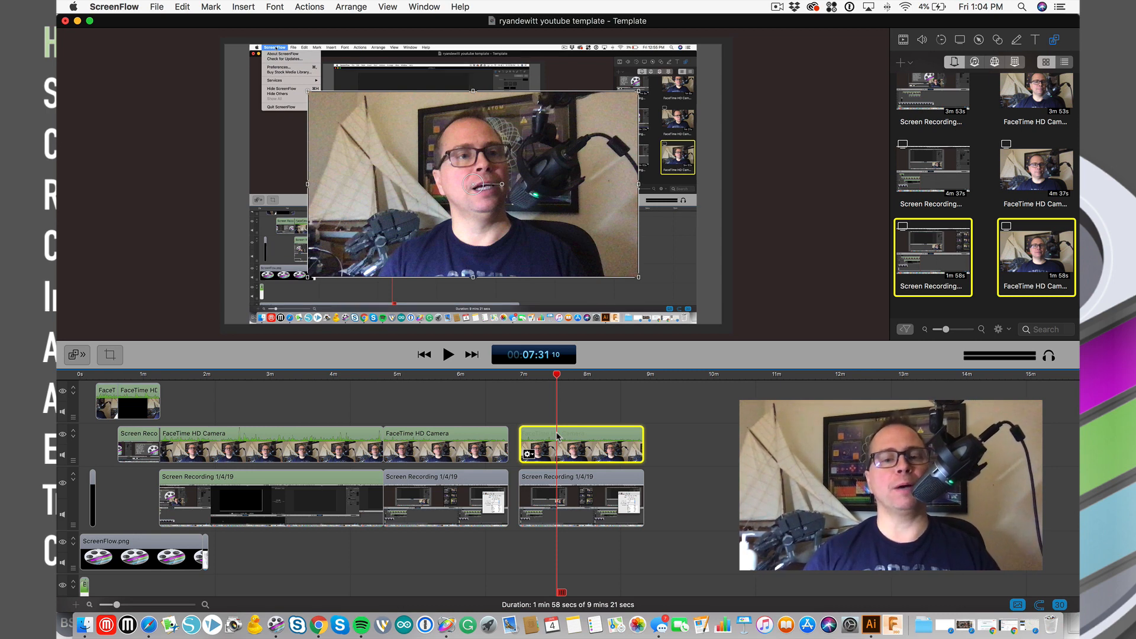
# - Detach the audio from the newly added FaceTime camera clip
pyautogui.rightClick(556, 436)
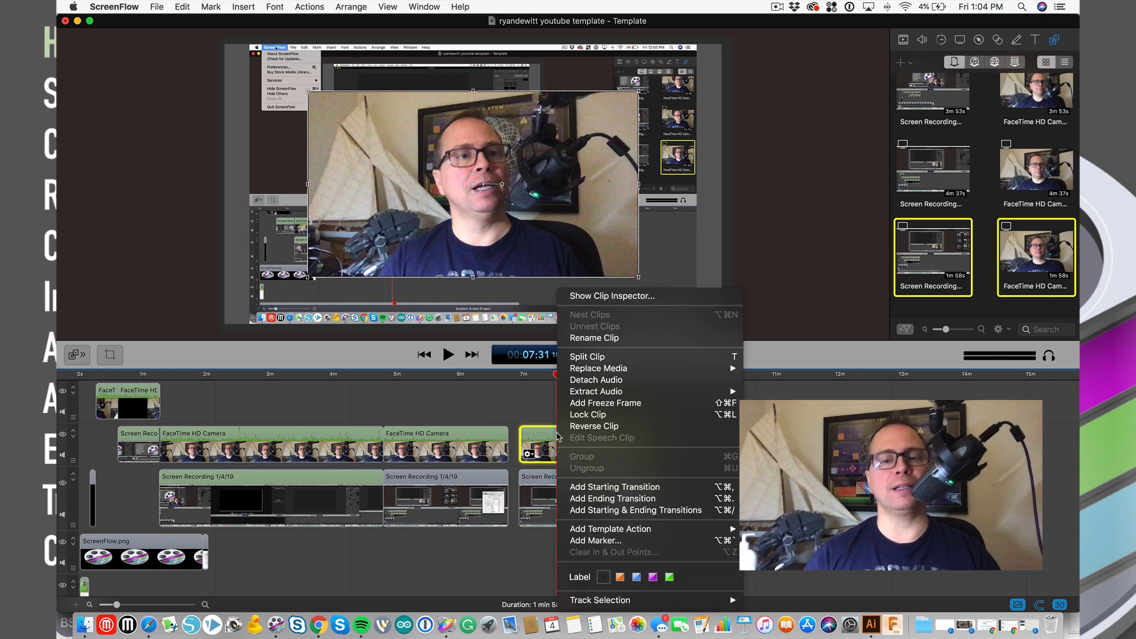
pyautogui.click(631, 380)
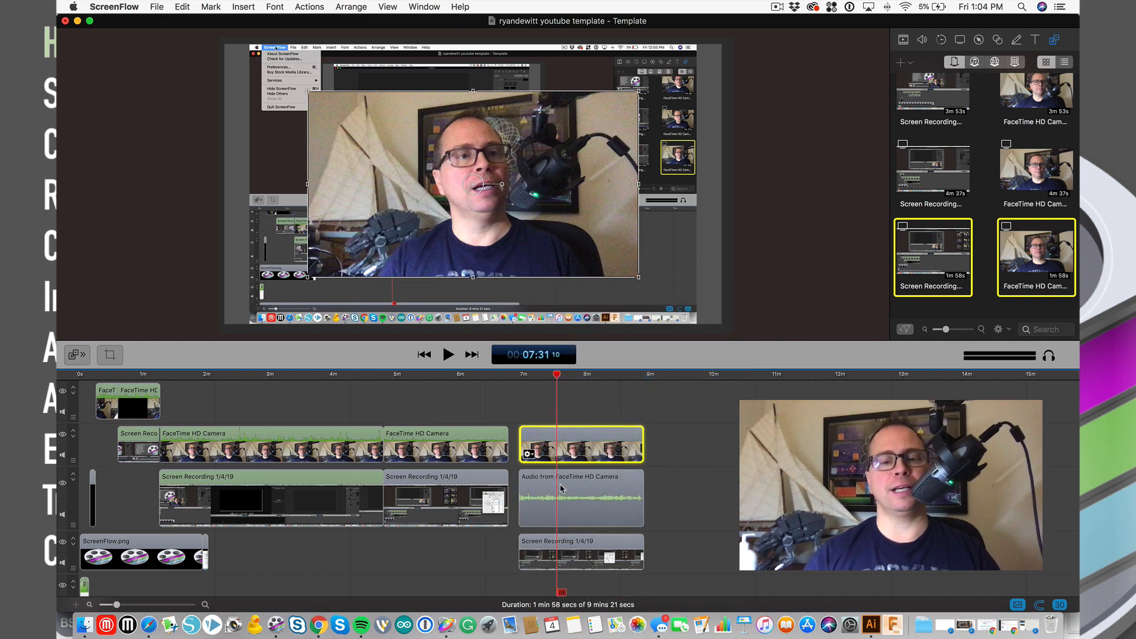
pyautogui.rightClick(584, 445)
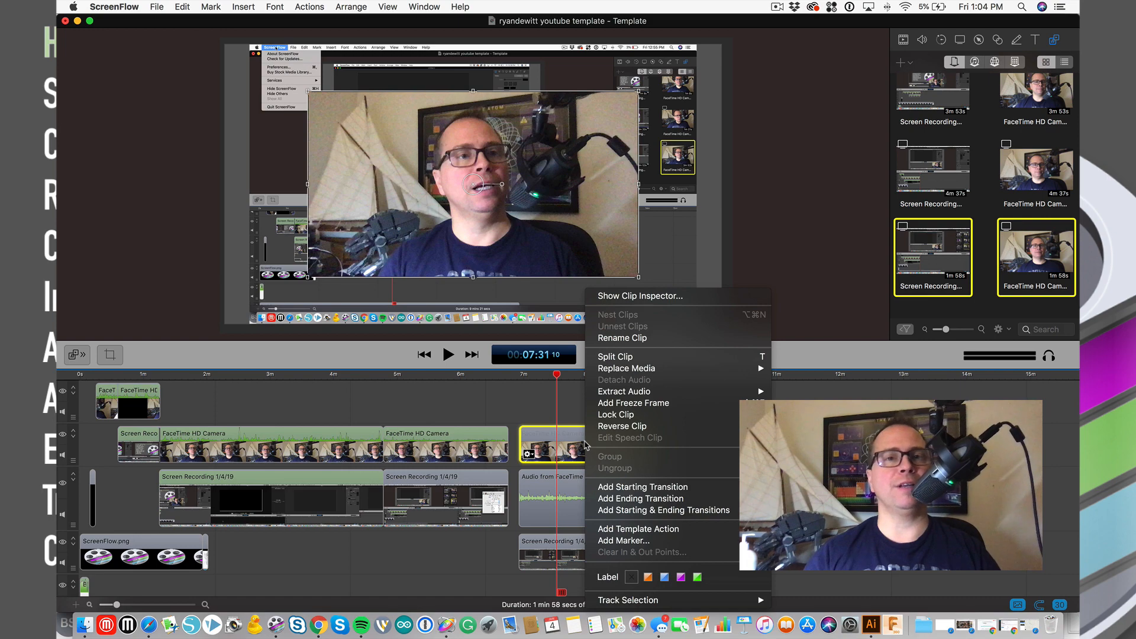
pyautogui.click(525, 400)
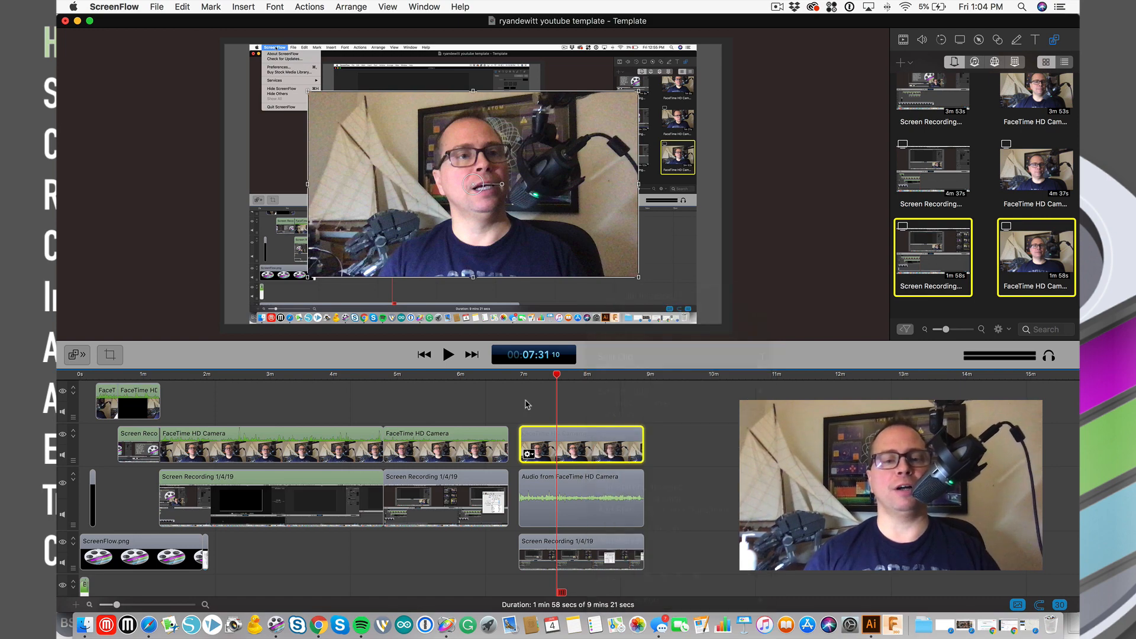
# - Delete the camera clip, its detached audio and the screen recording, then return to 6:45
pyautogui.keyDown('shift'); pyautogui.click(565, 500); pyautogui.keyUp('shift')
pyautogui.keyDown('shift'); pyautogui.click(580, 552); pyautogui.keyUp('shift')
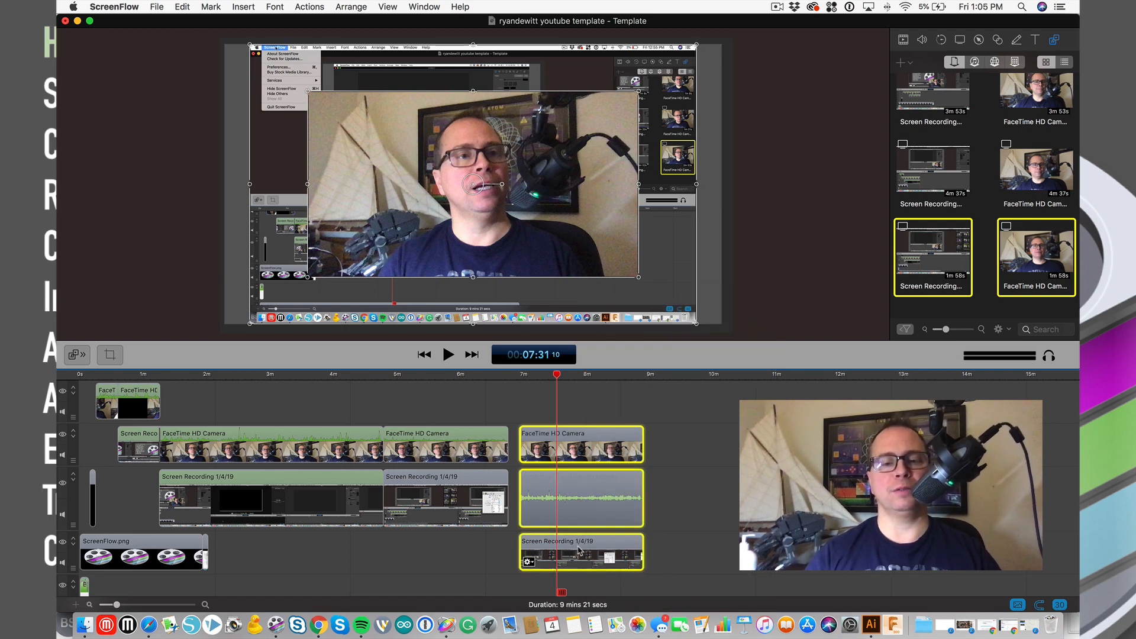
pyautogui.press('Delete')
pyautogui.click(508, 377)
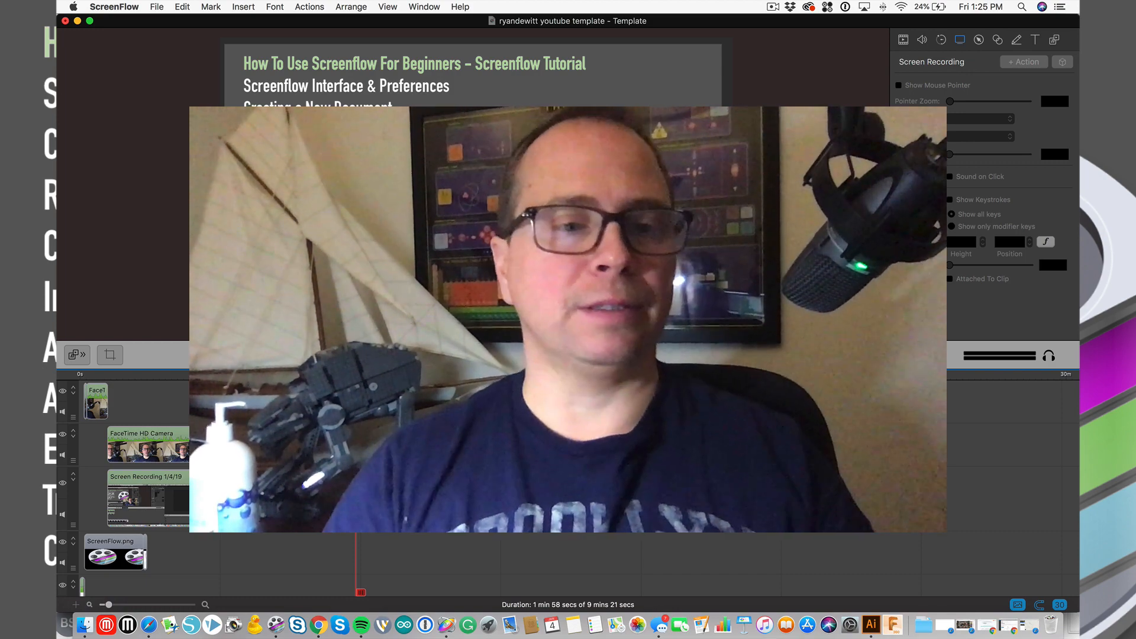
# - Preview a 500% recorded-pointer zoom on the screen recording around 5:32, then undo it
pyautogui.click(272, 374)
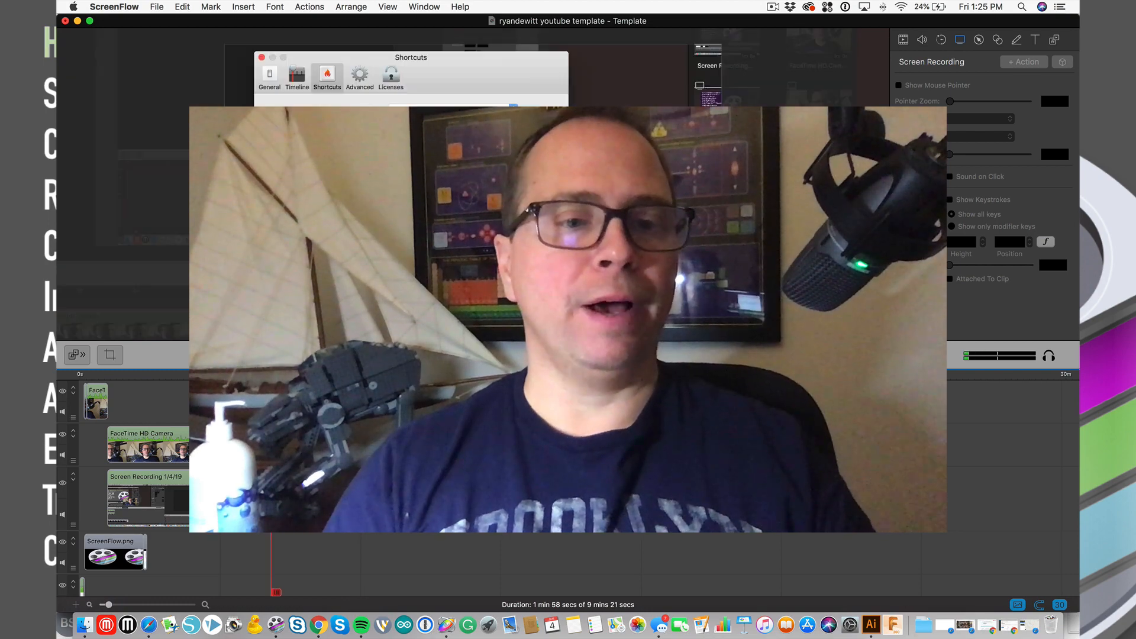
pyautogui.click(271, 501)
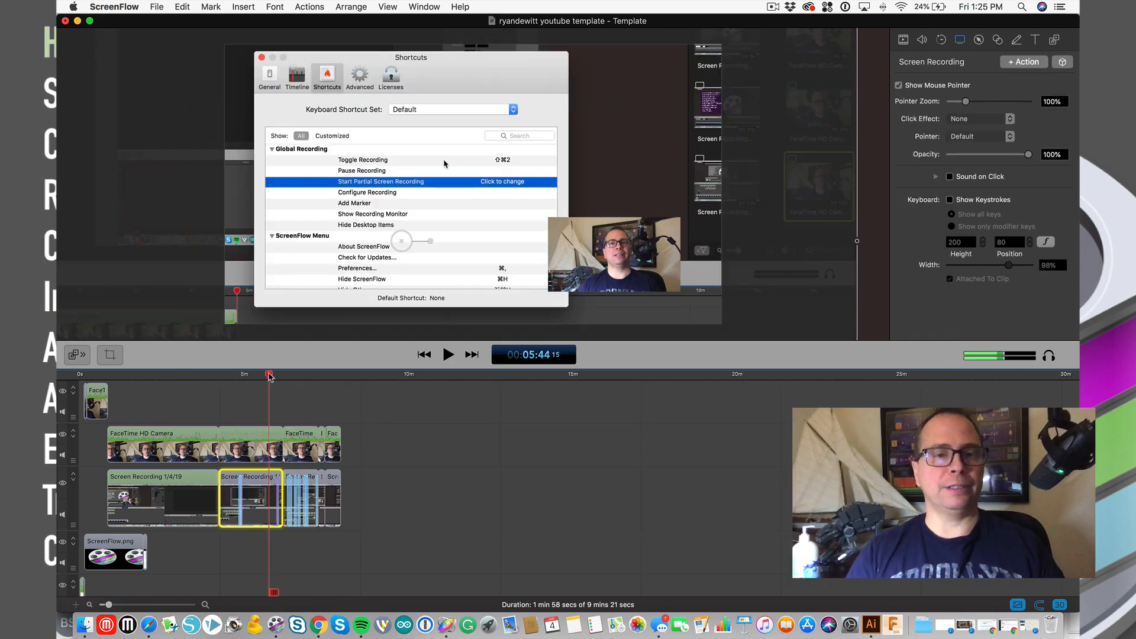
pyautogui.moveTo(269, 374); pyautogui.dragTo(262, 374)
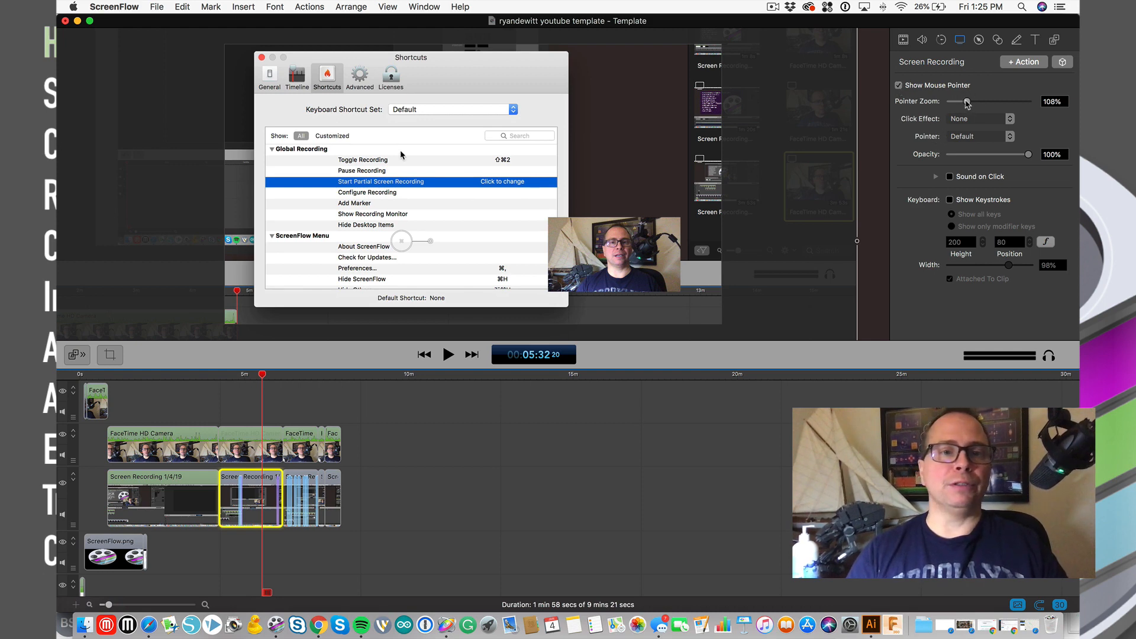
pyautogui.moveTo(967, 104); pyautogui.dragTo(1048, 107)
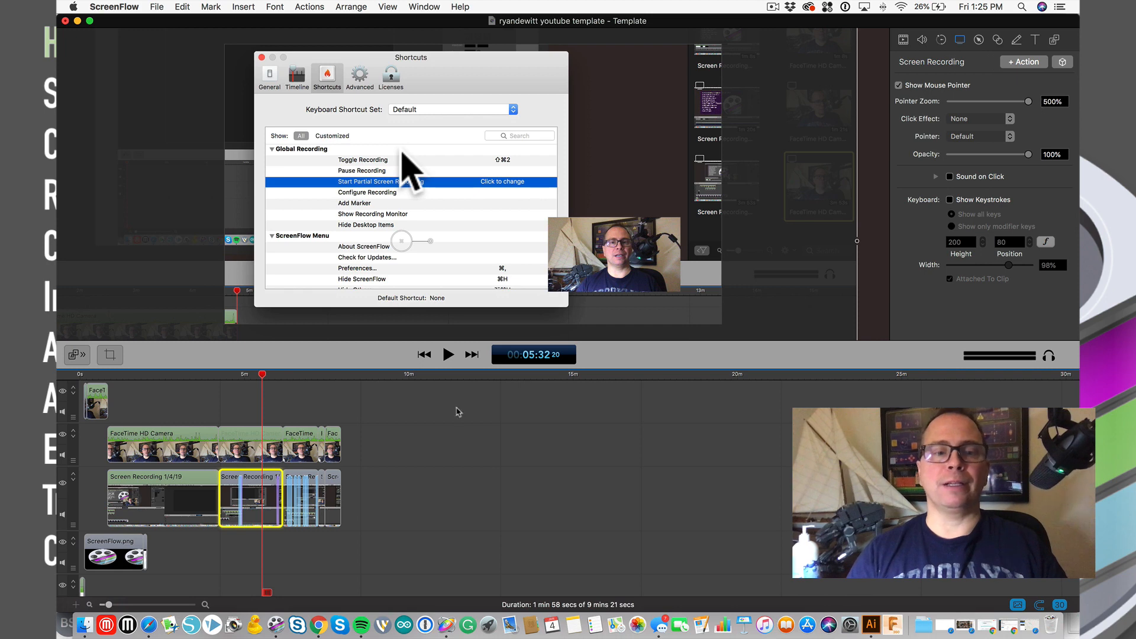
pyautogui.moveTo(262, 375); pyautogui.dragTo(263, 376)
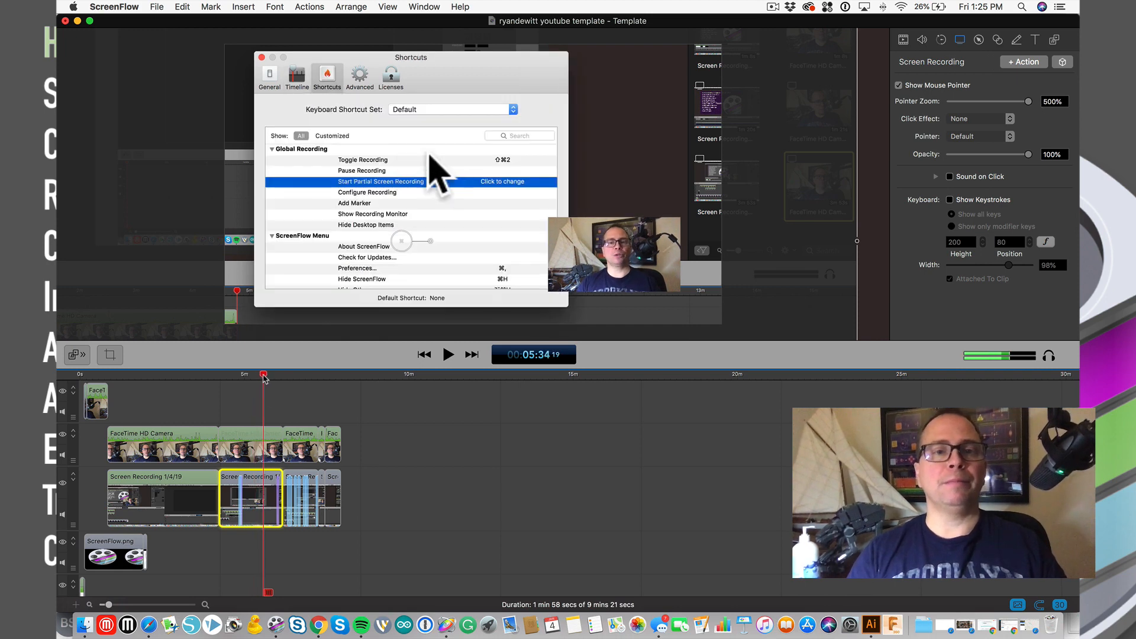
pyautogui.press('super+z')
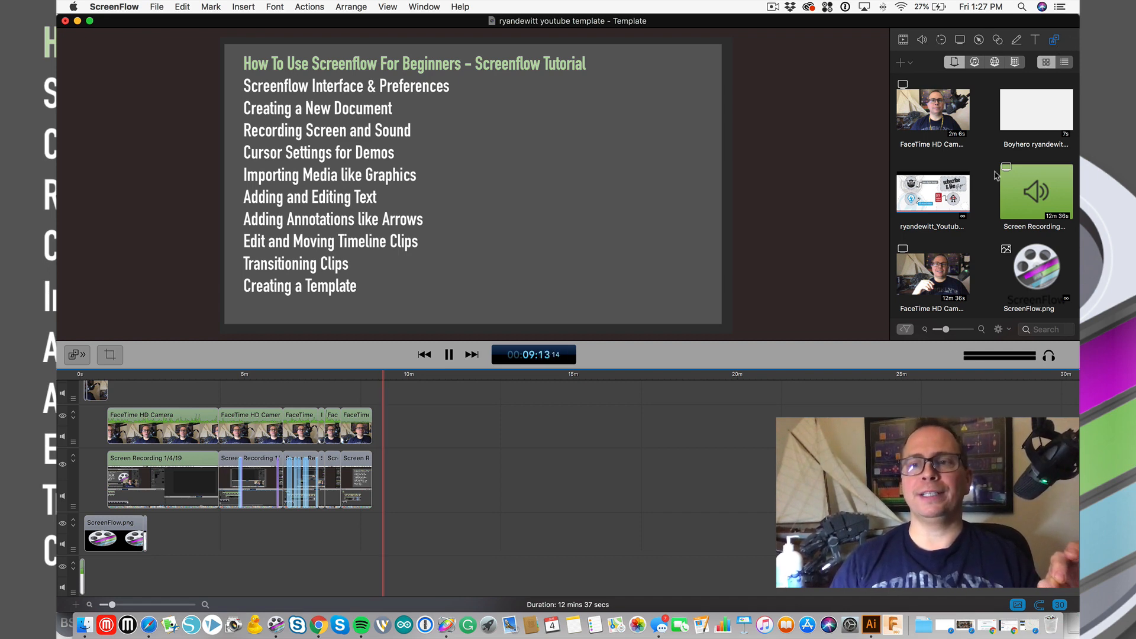
pyautogui.scroll(-3, 996, 176)
pyautogui.scroll(3, 996, 176)
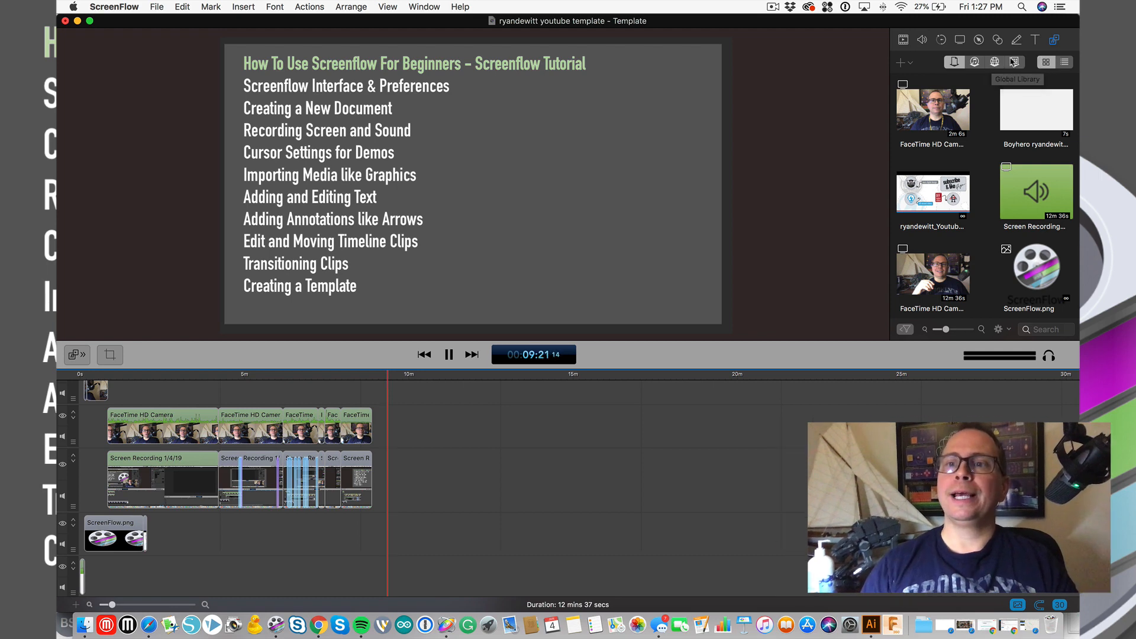
pyautogui.click(995, 63)
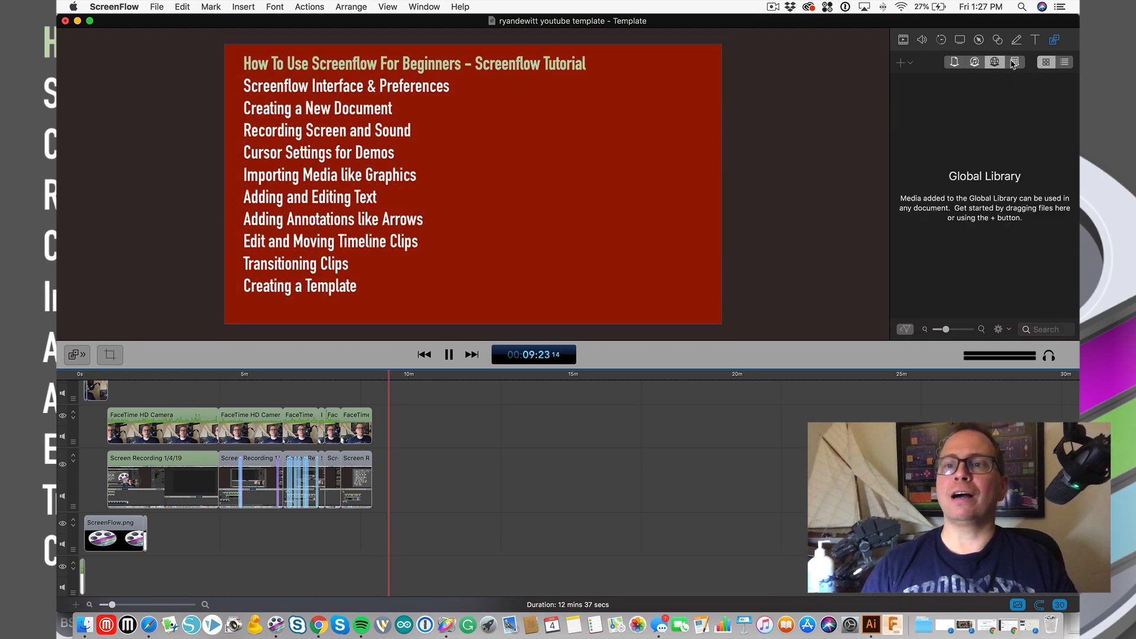
pyautogui.click(955, 62)
pyautogui.moveTo(390, 374); pyautogui.dragTo(378, 377)
pyautogui.press('space')
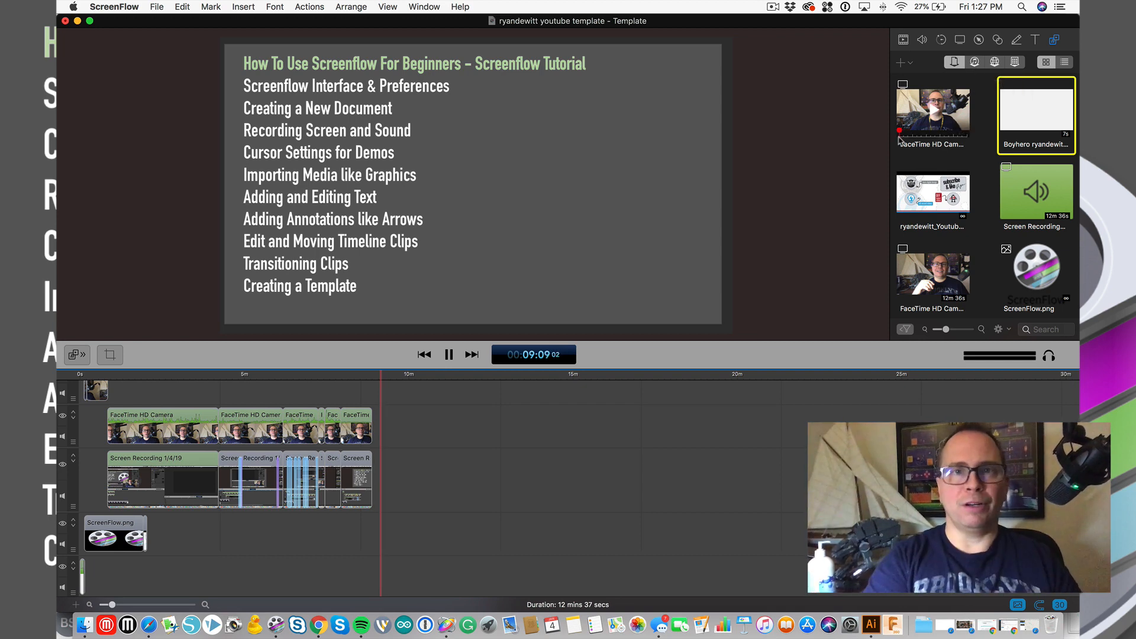
pyautogui.click(907, 64)
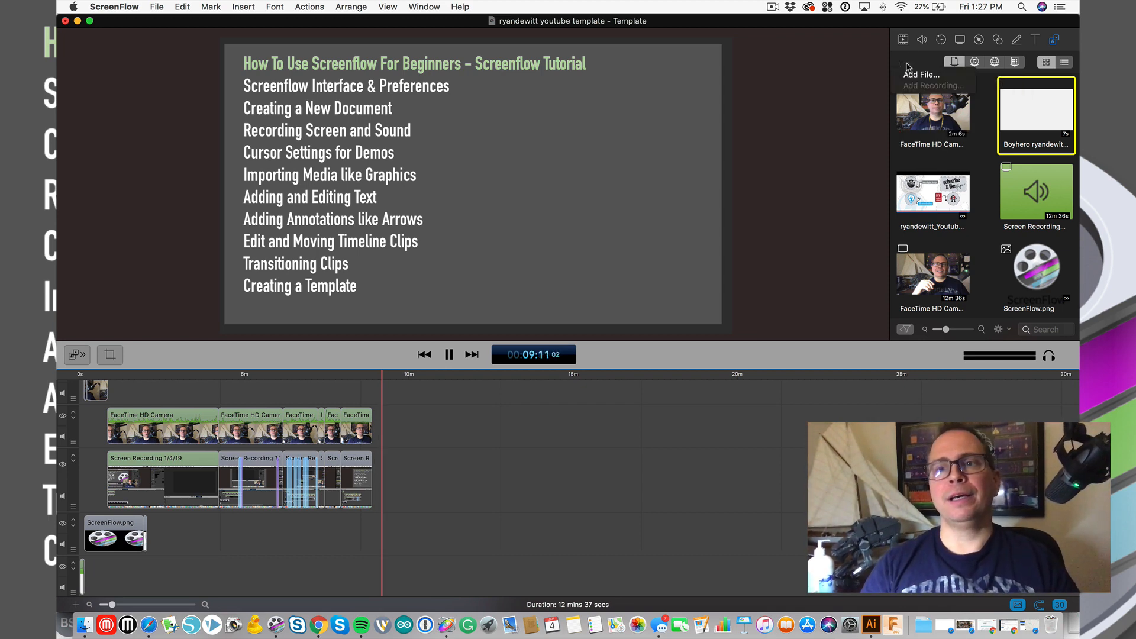
pyautogui.click(921, 75)
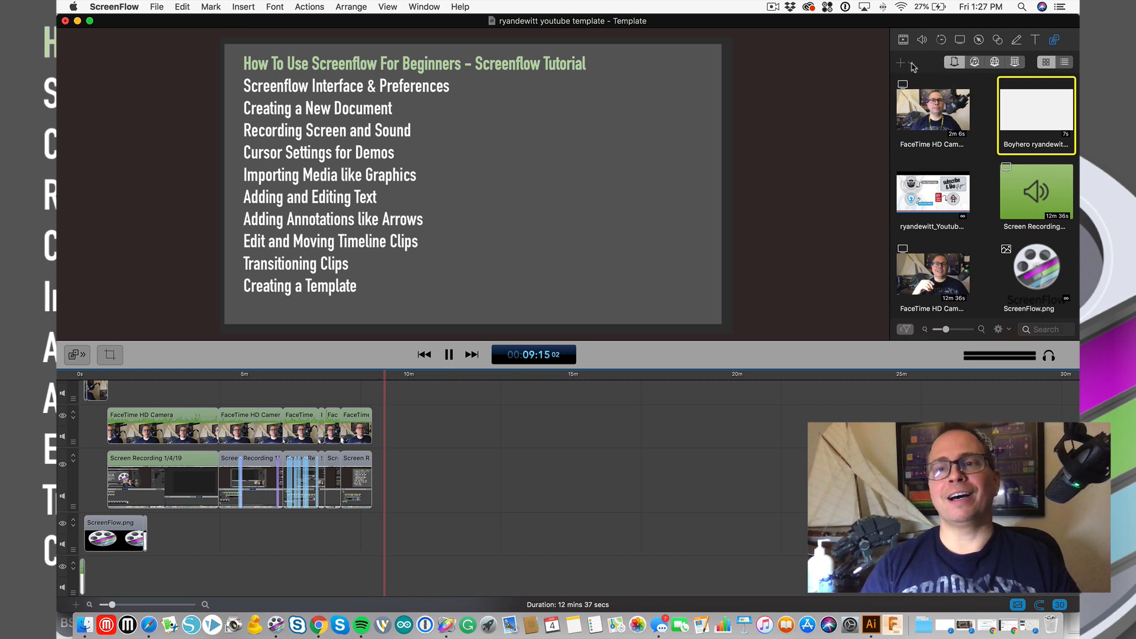
pyautogui.click(908, 63)
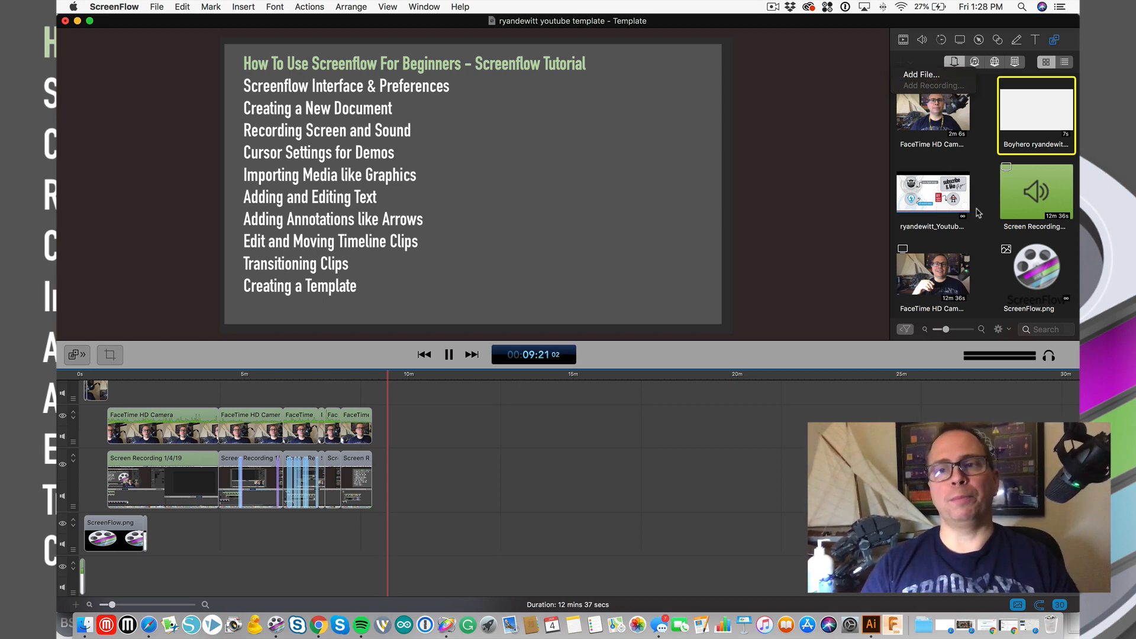
pyautogui.click(978, 213)
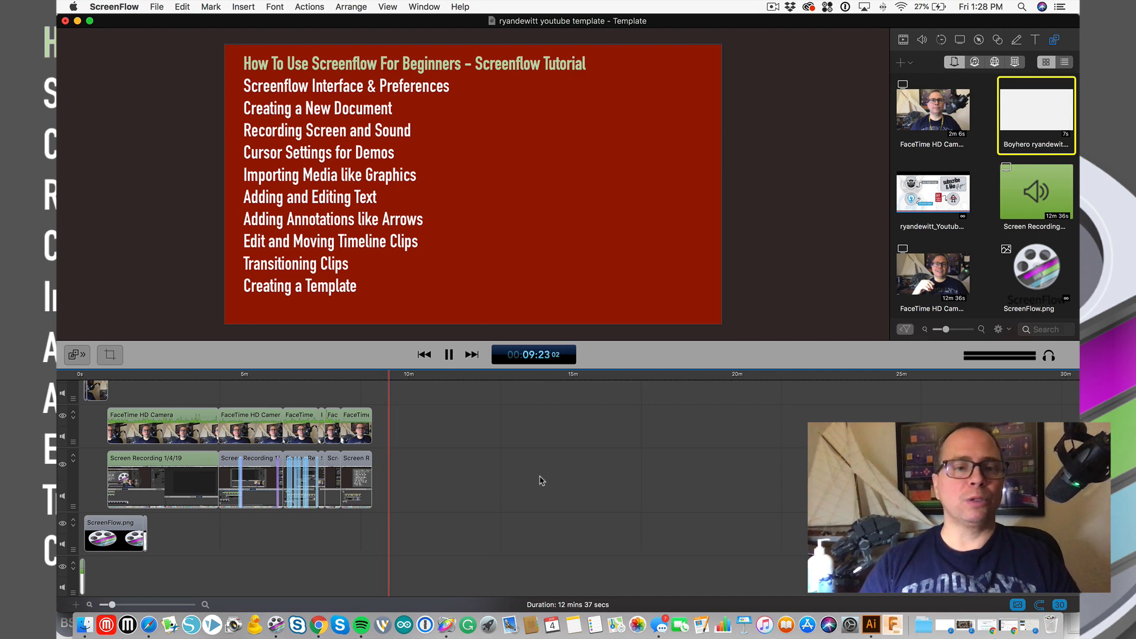
pyautogui.click(377, 376)
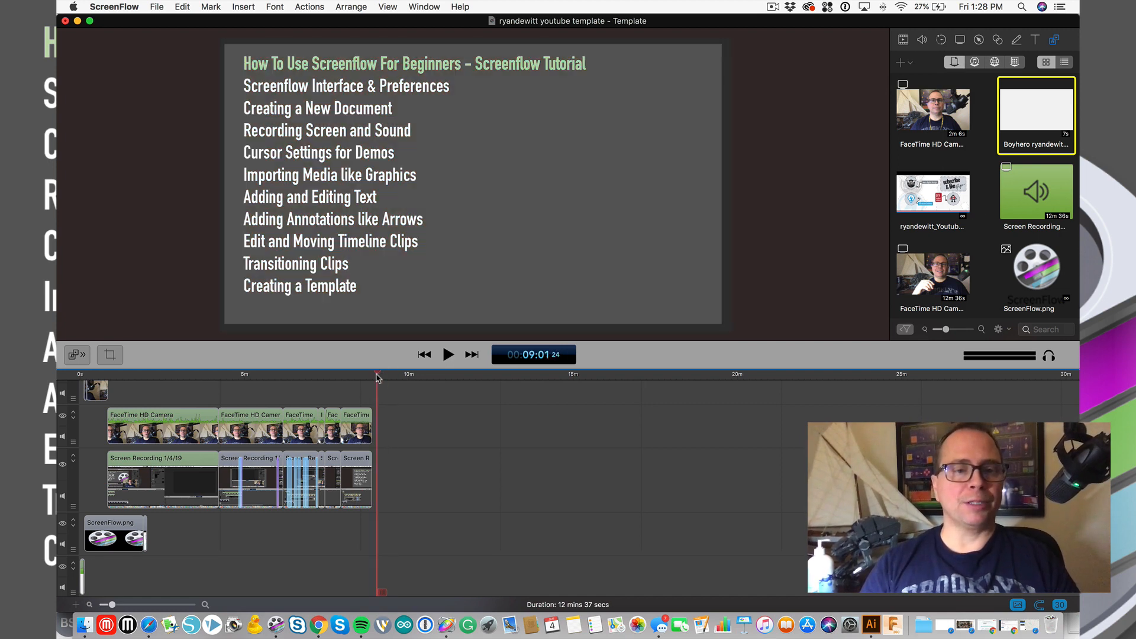
pyautogui.press('space')
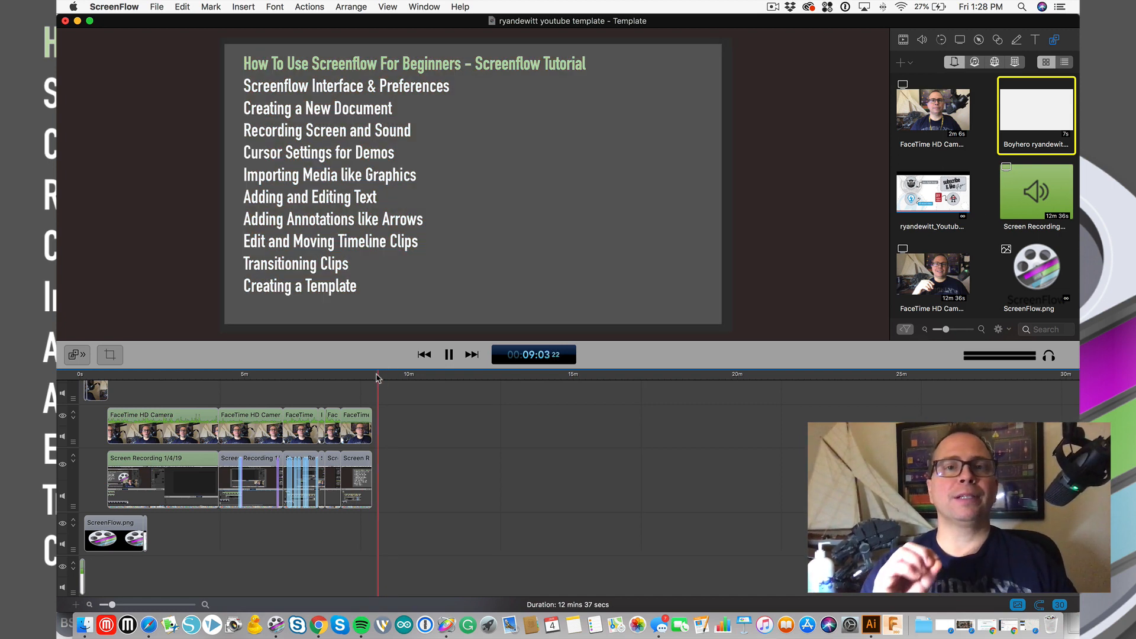
# - Set the 1920 x 1080 canvas background colour to grey Iron
pyautogui.click(110, 355)
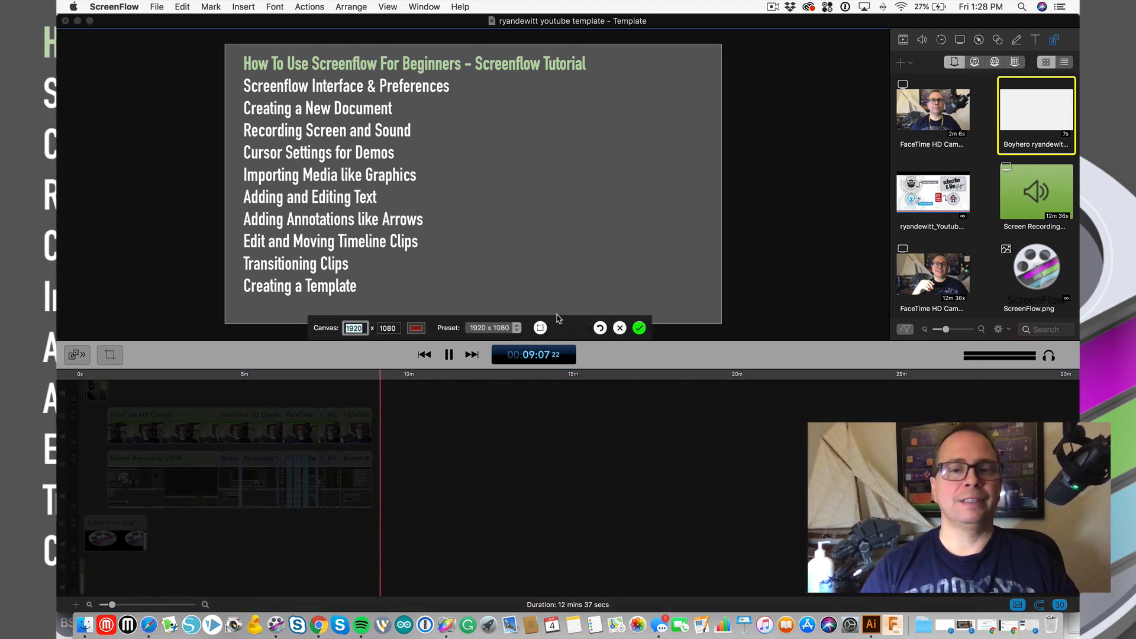
pyautogui.click(417, 328)
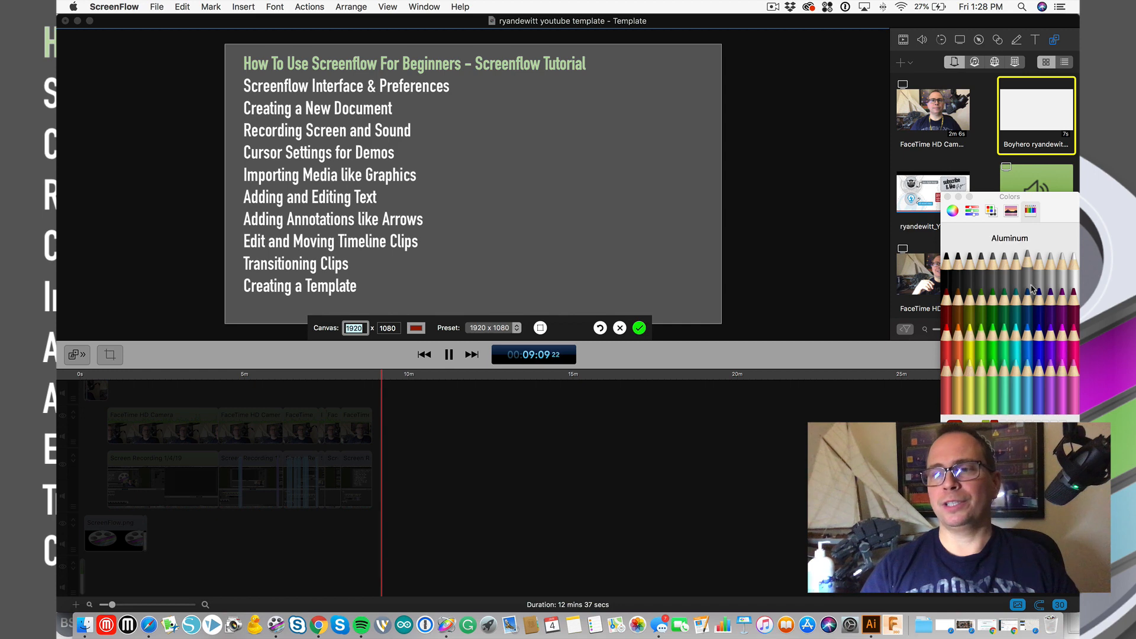
pyautogui.click(981, 278)
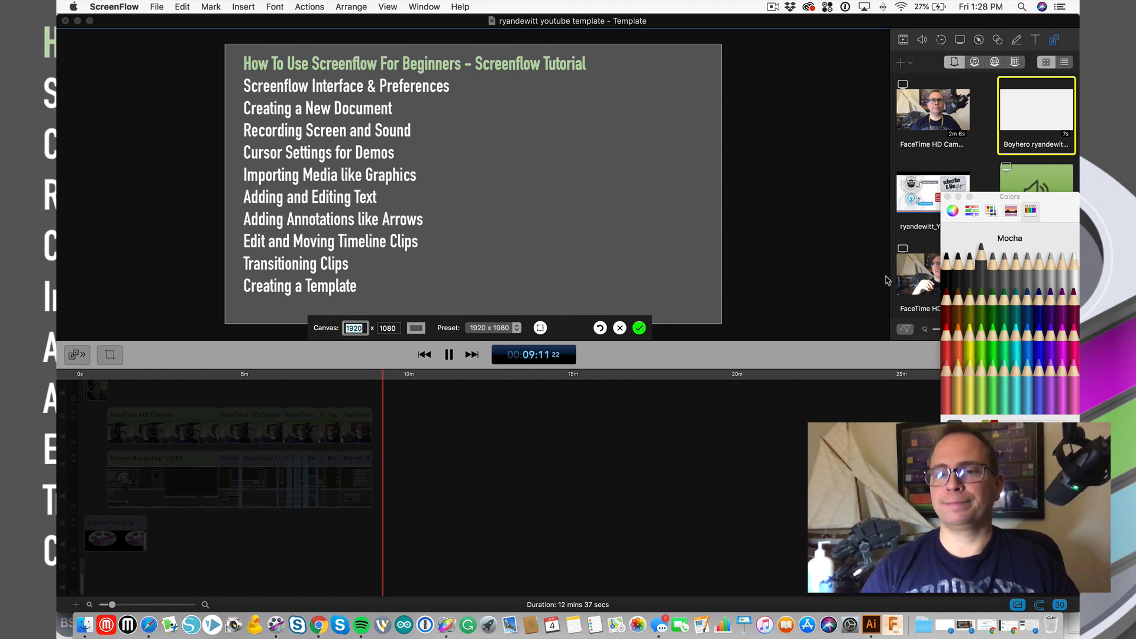
pyautogui.click(640, 328)
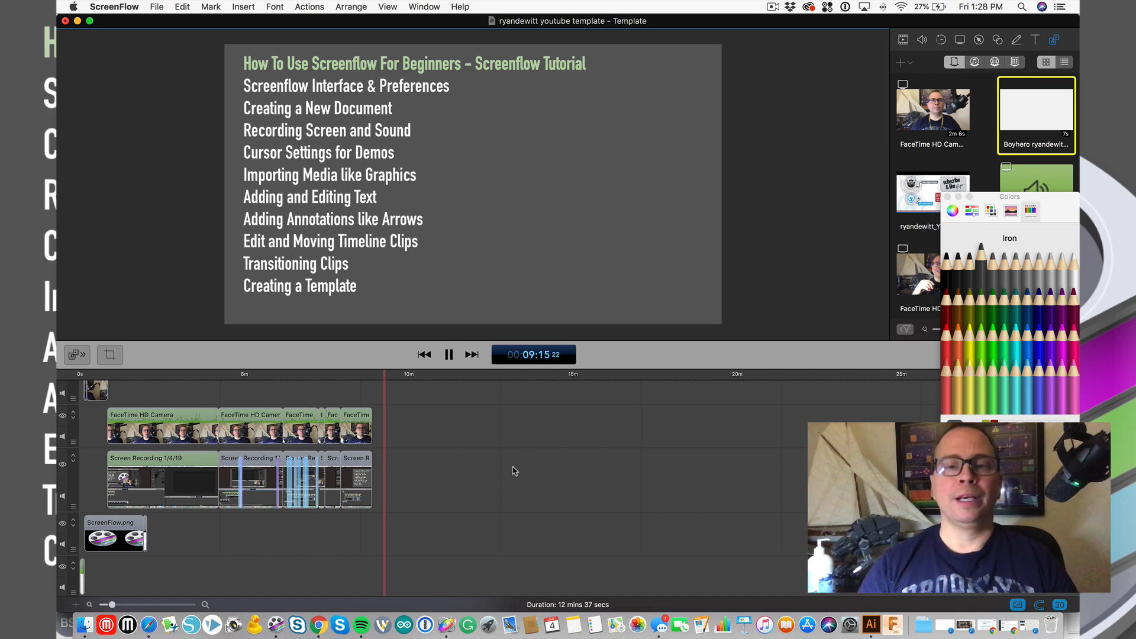
pyautogui.click(979, 180)
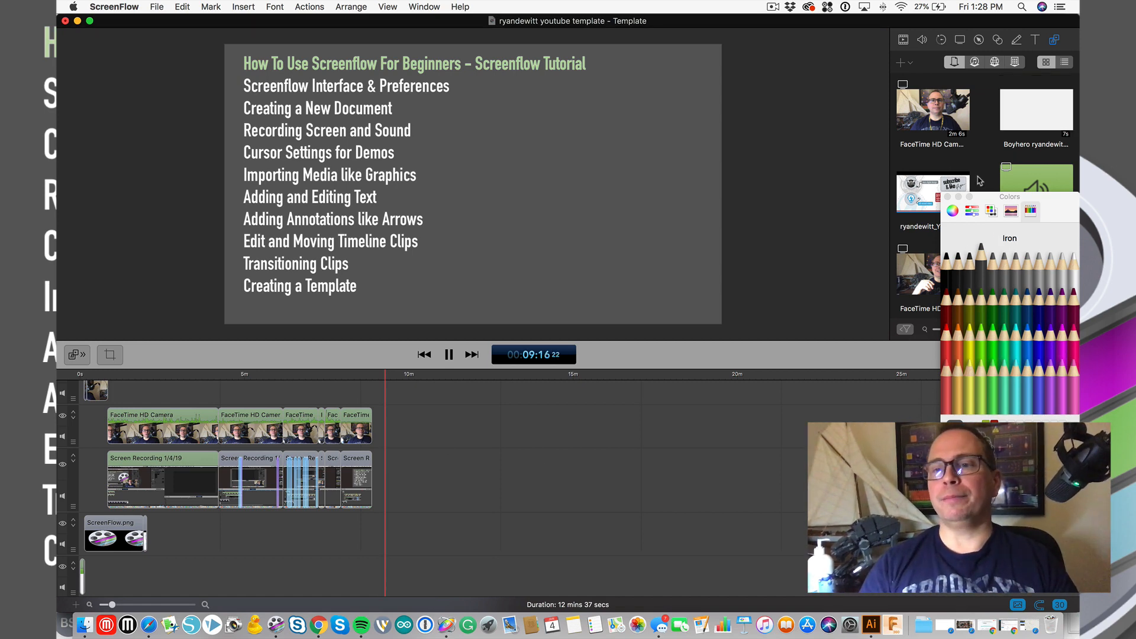
pyautogui.click(948, 197)
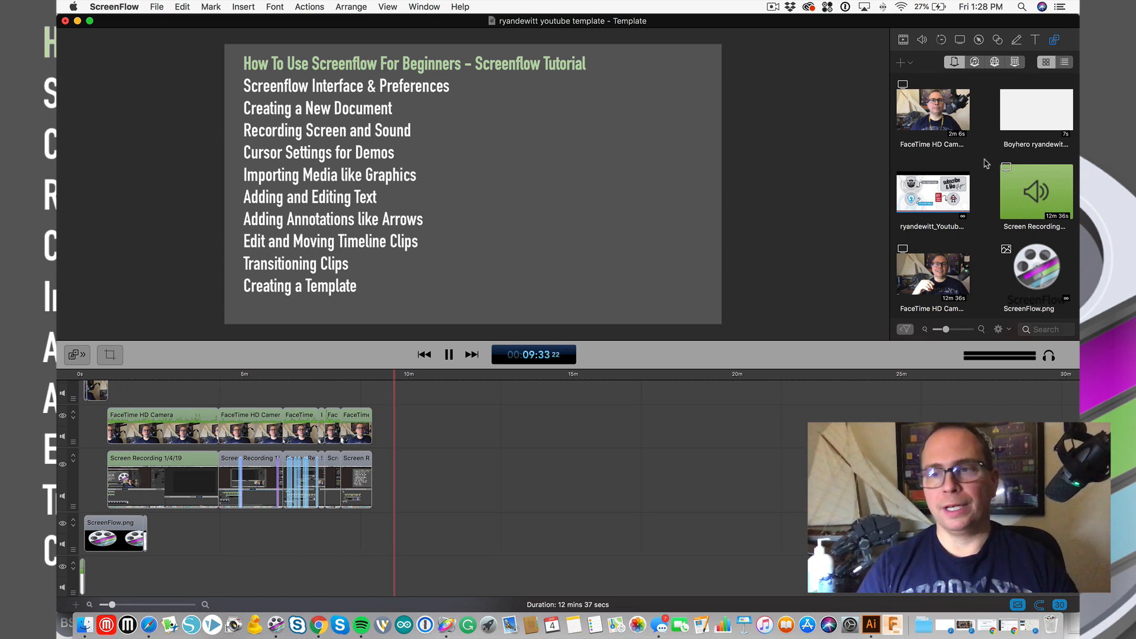
pyautogui.click(902, 64)
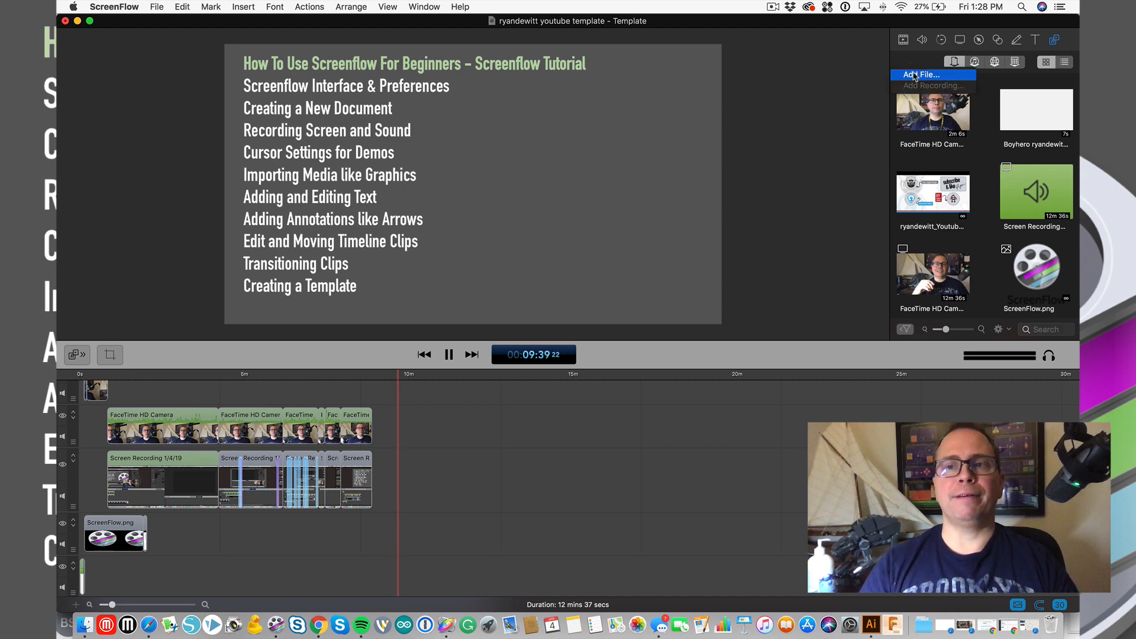
pyautogui.click(926, 63)
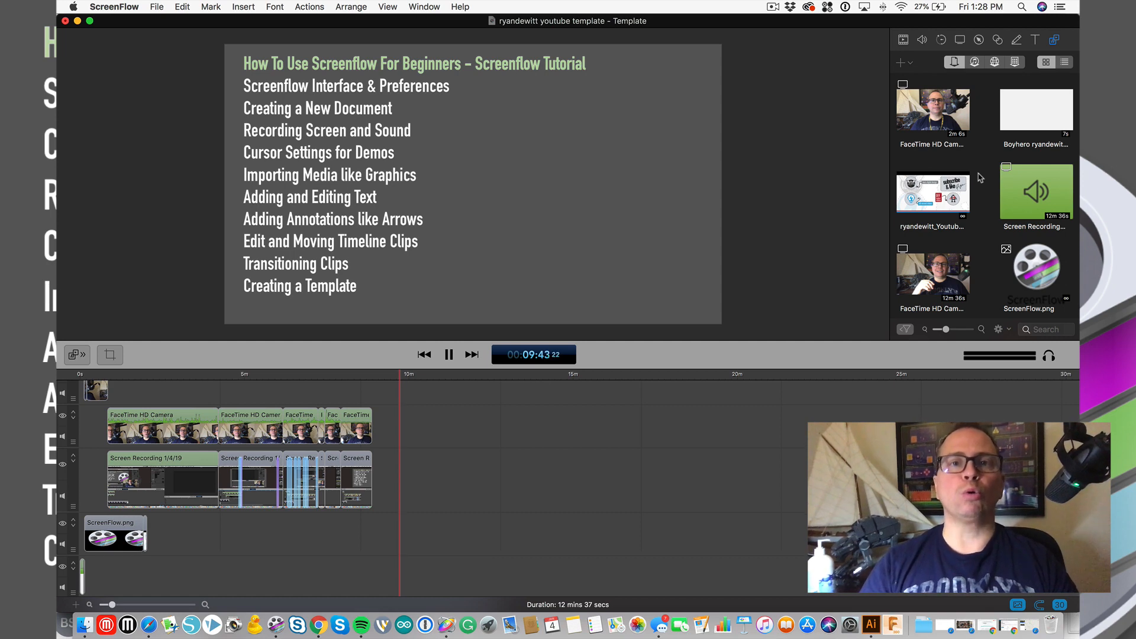
pyautogui.click(1016, 62)
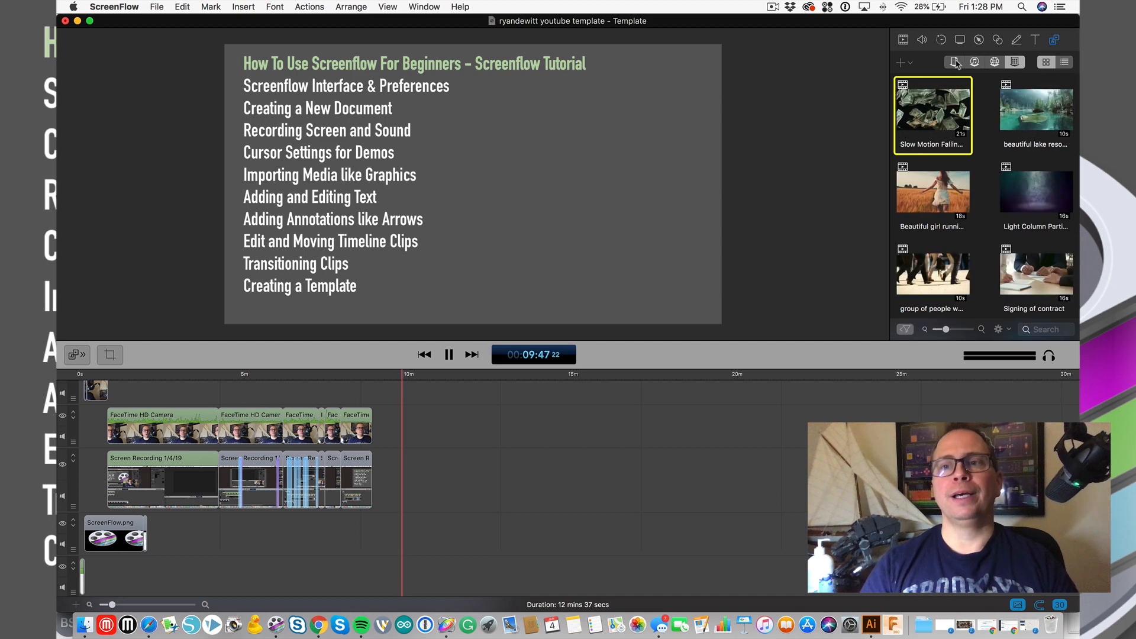
pyautogui.click(954, 62)
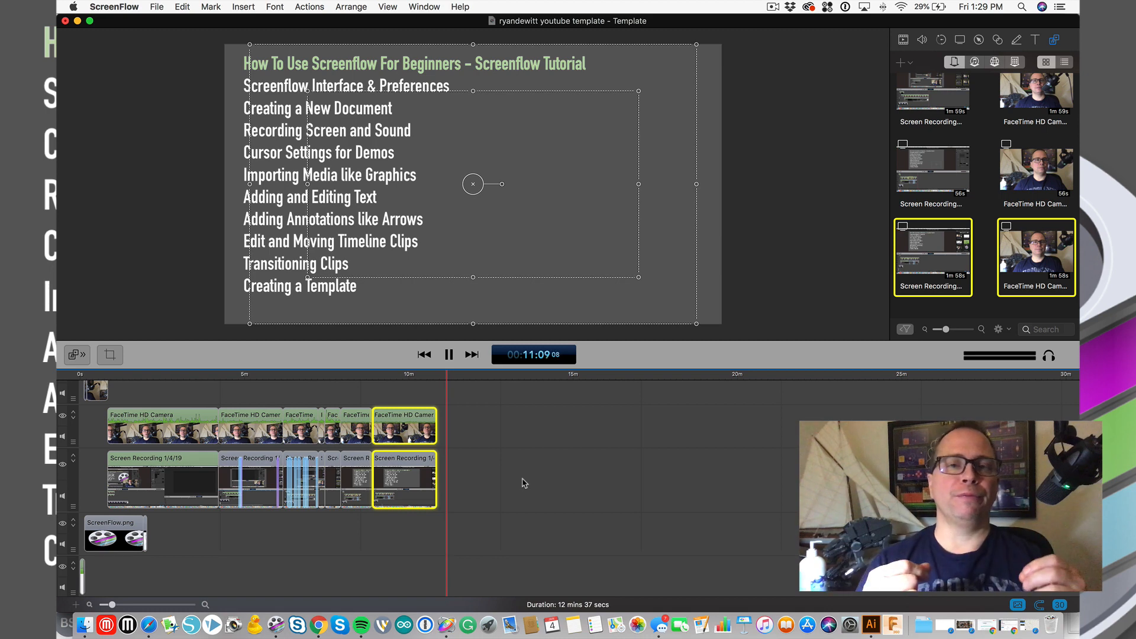
# - Scrub and play the final recording between 09:46 and 10:51, then zoom the timeline in
pyautogui.click(437, 380)
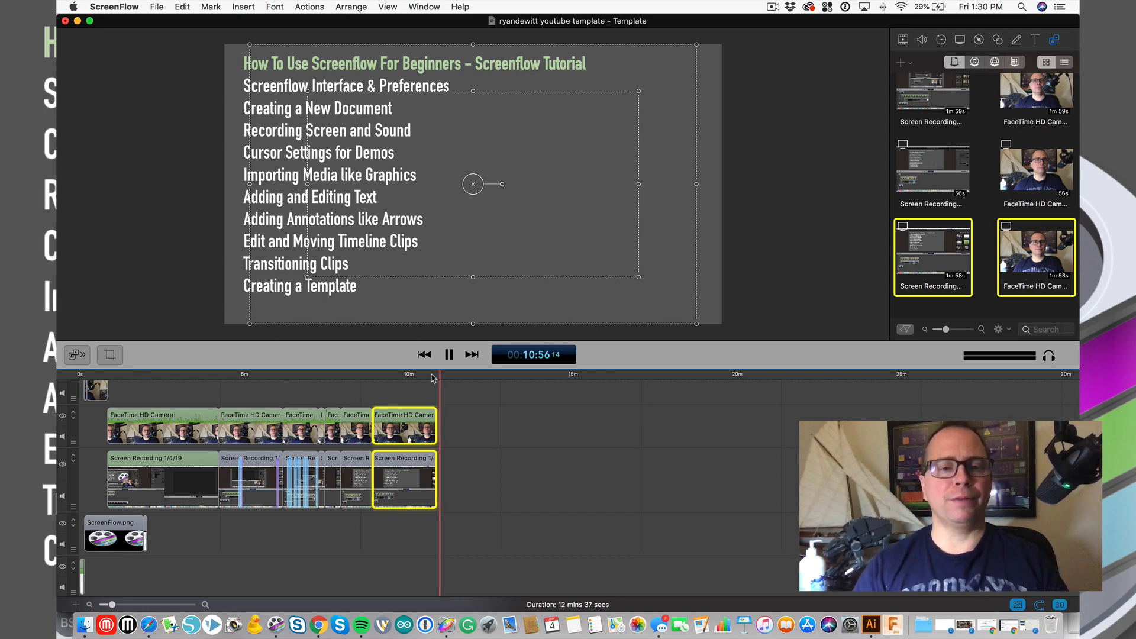
pyautogui.moveTo(430, 378); pyautogui.dragTo(364, 383)
pyautogui.moveTo(415, 385); pyautogui.dragTo(439, 385)
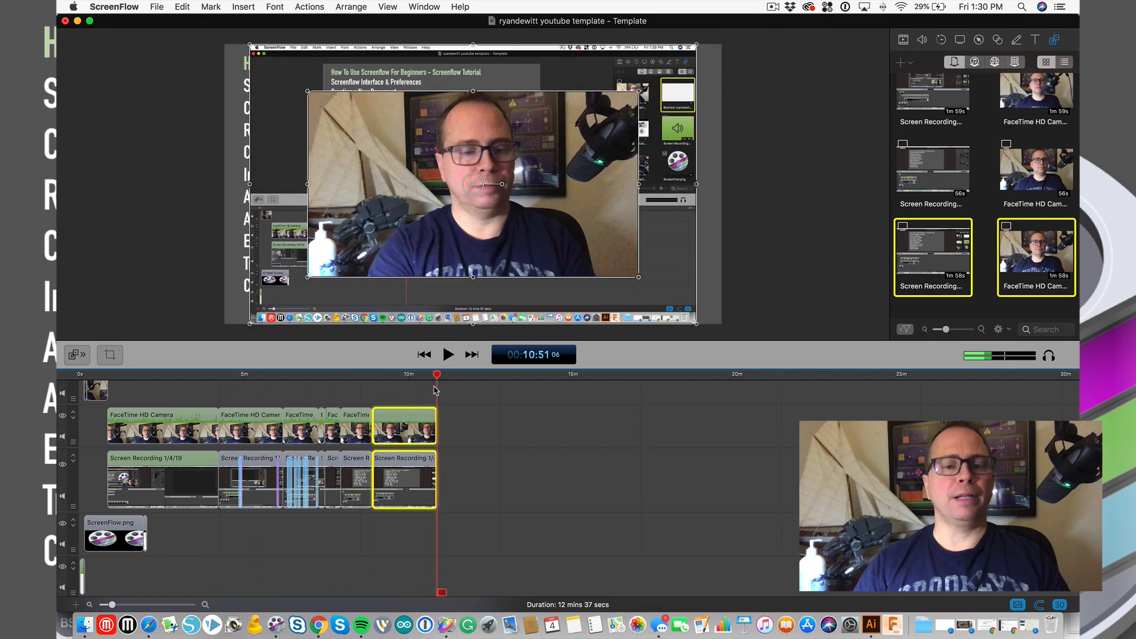
pyautogui.press('space')
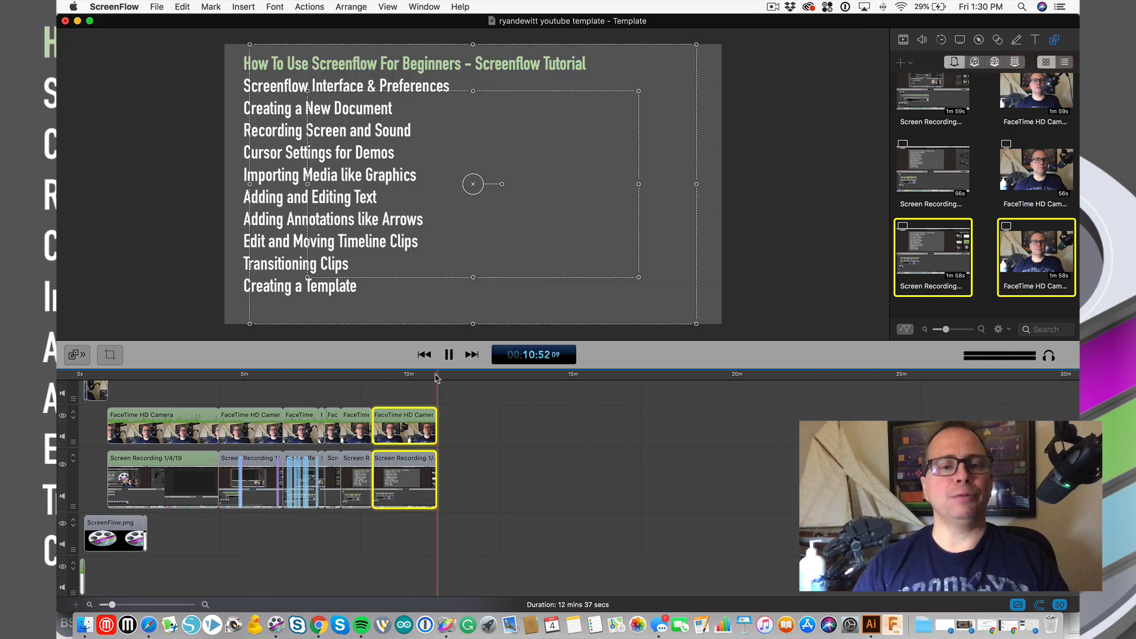
pyautogui.click(435, 379)
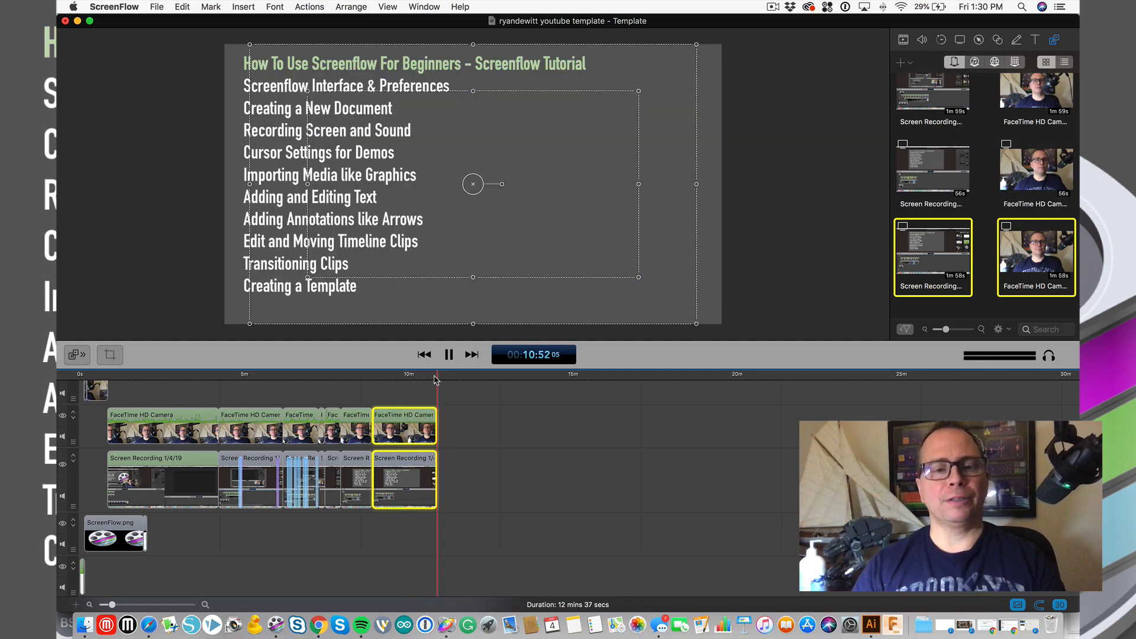
pyautogui.press('space')
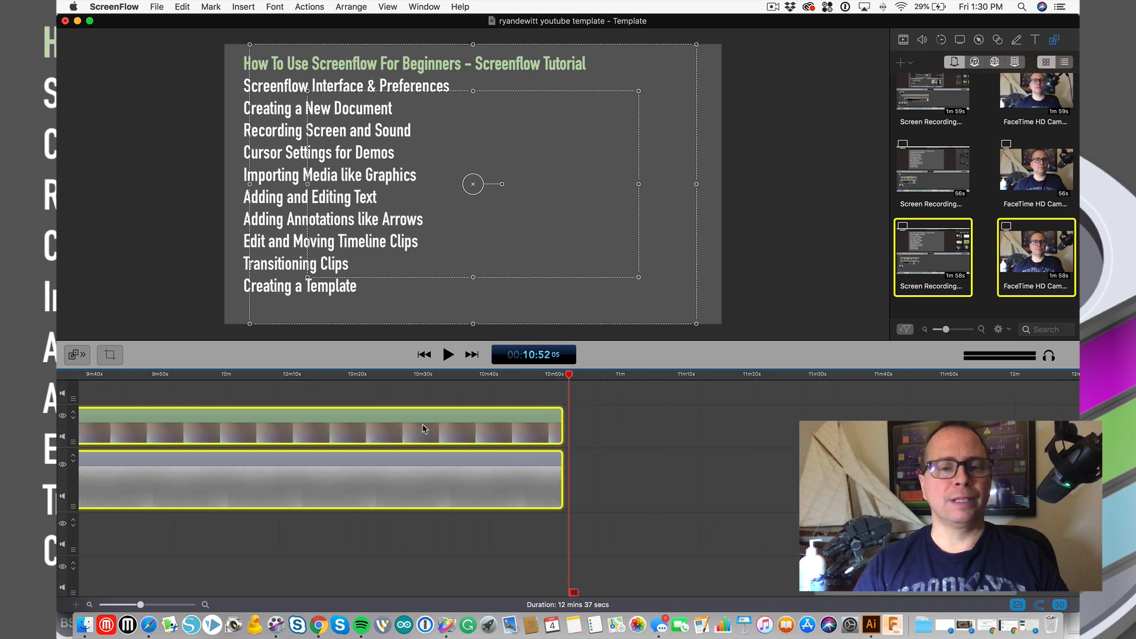
pyautogui.scroll(5, 424, 429)
pyautogui.scroll(-3, 424, 429)
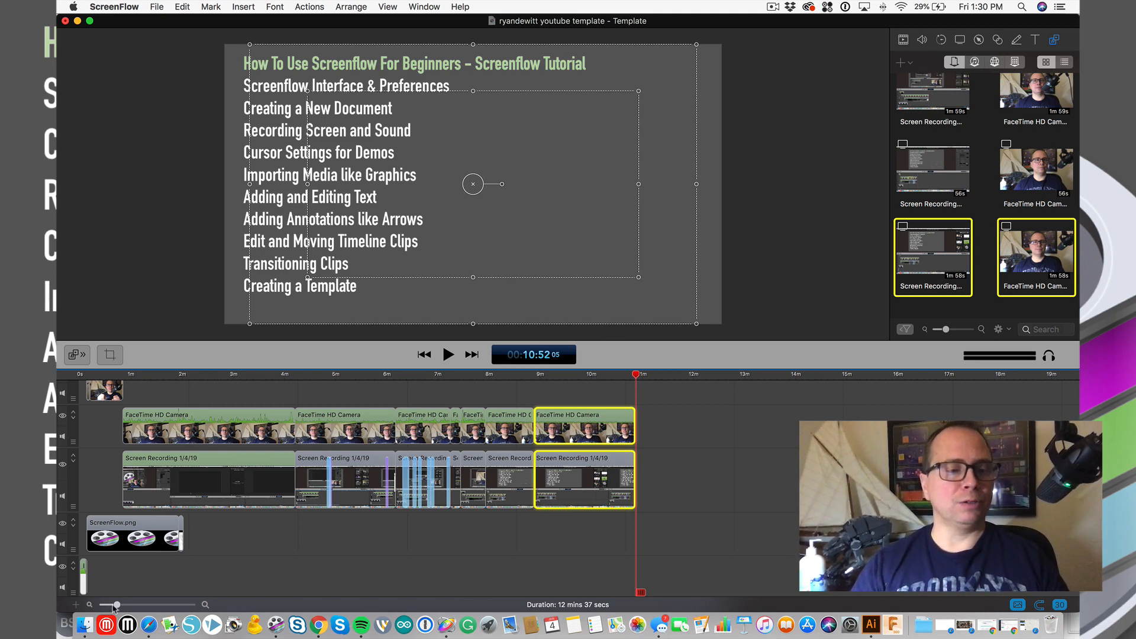
pyautogui.moveTo(117, 605); pyautogui.dragTo(114, 604)
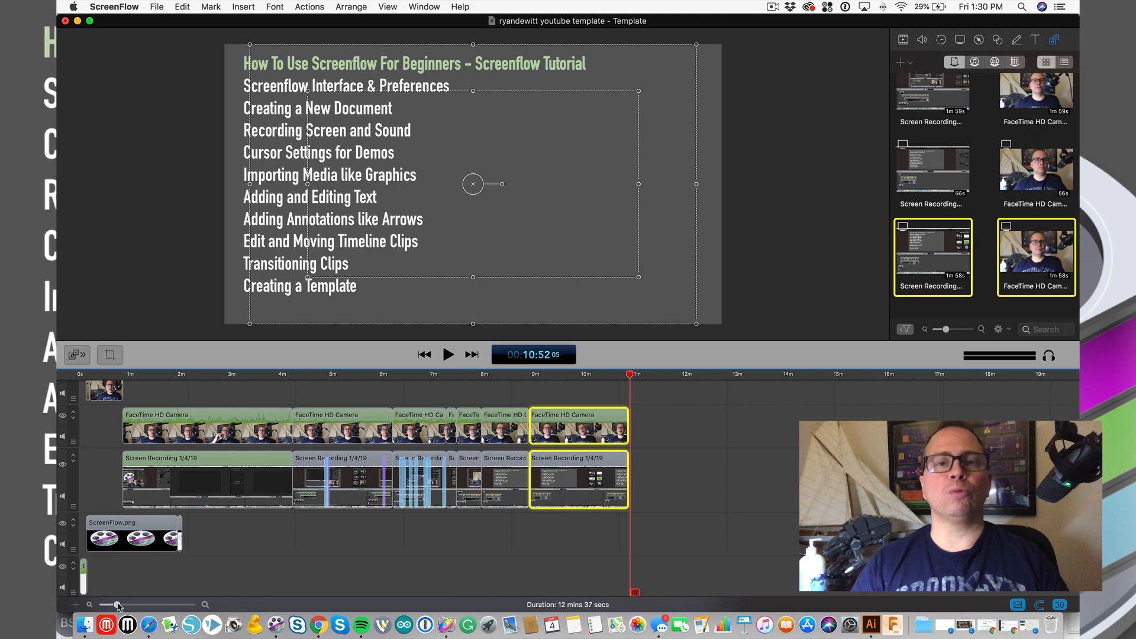
# - Add a new text box containing the creator's social handle
pyautogui.click(1037, 41)
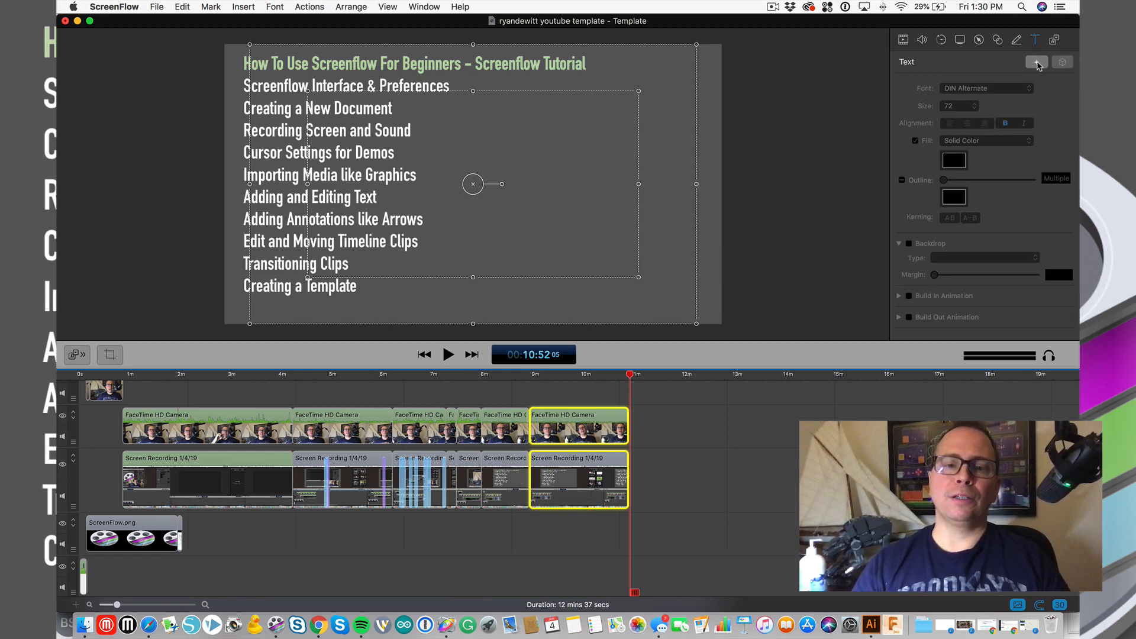
pyautogui.click(1036, 62)
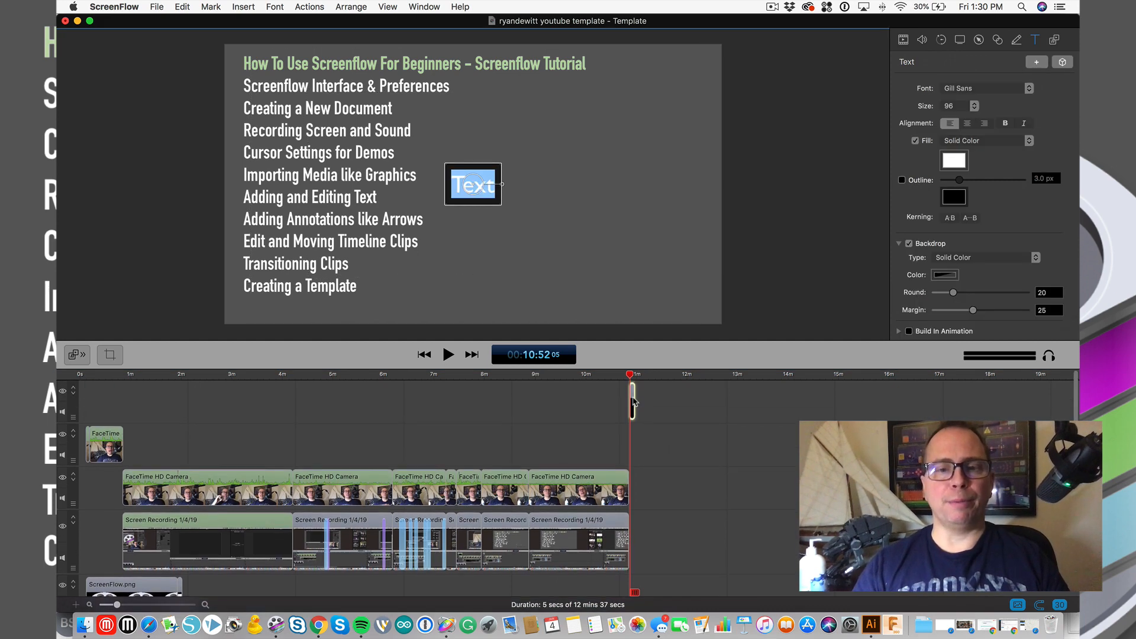
pyautogui.doubleClick(471, 188)
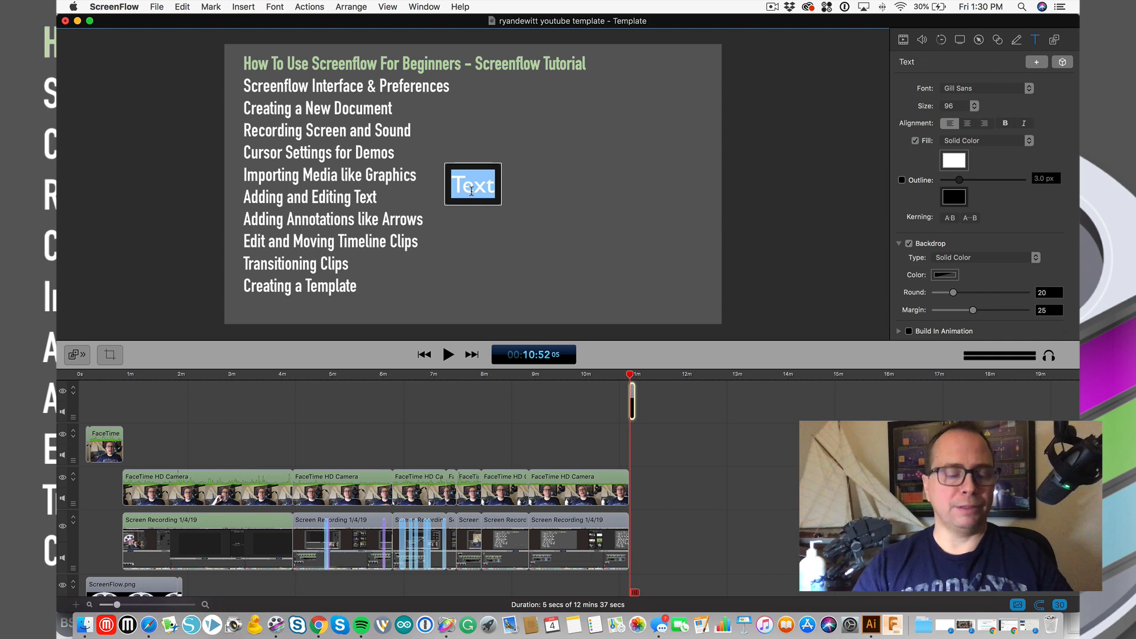
pyautogui.write('Title')
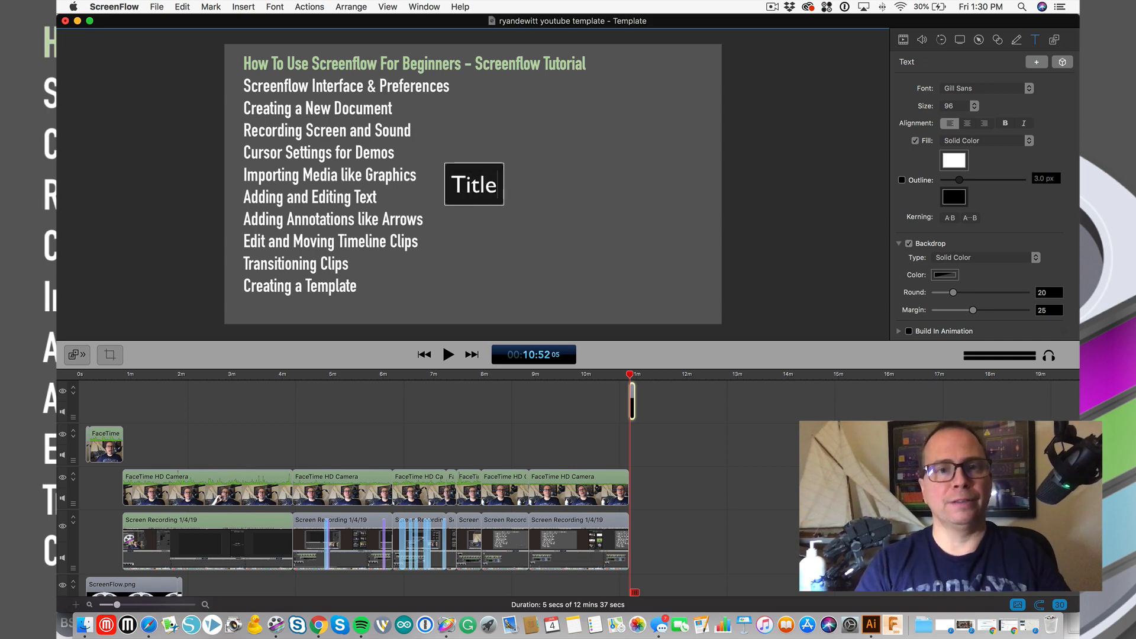
pyautogui.press('BackSpace')
pyautogui.press('BackSpace')
pyautogui.press('BackSpace')
pyautogui.press('BackSpace')
pyautogui.press('BackSpace')
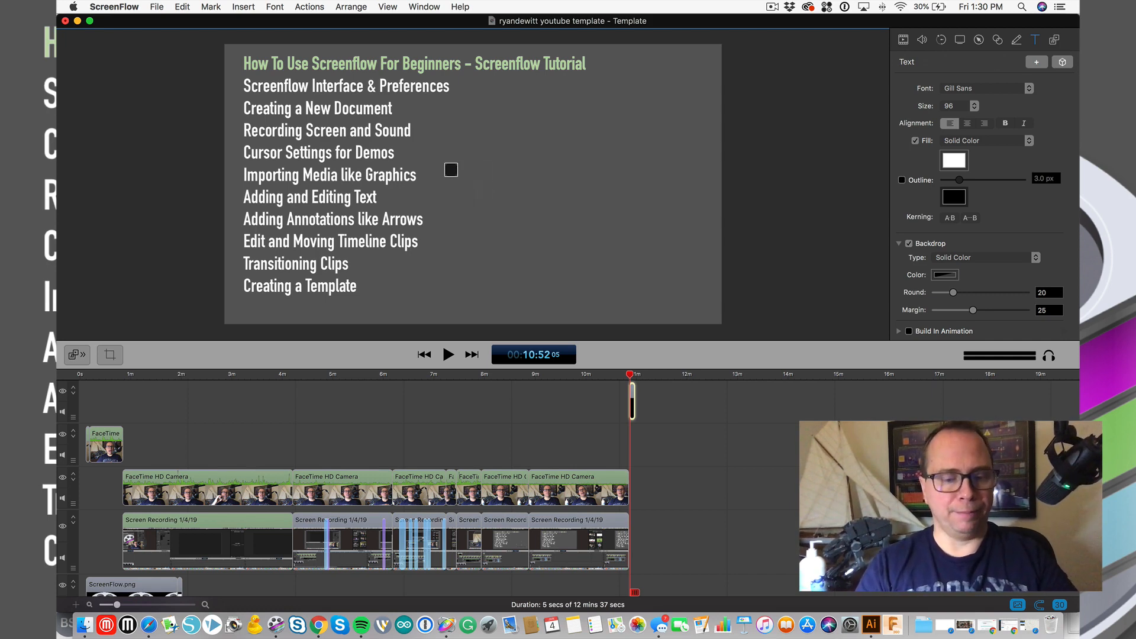
pyautogui.write('@ryandewitt')
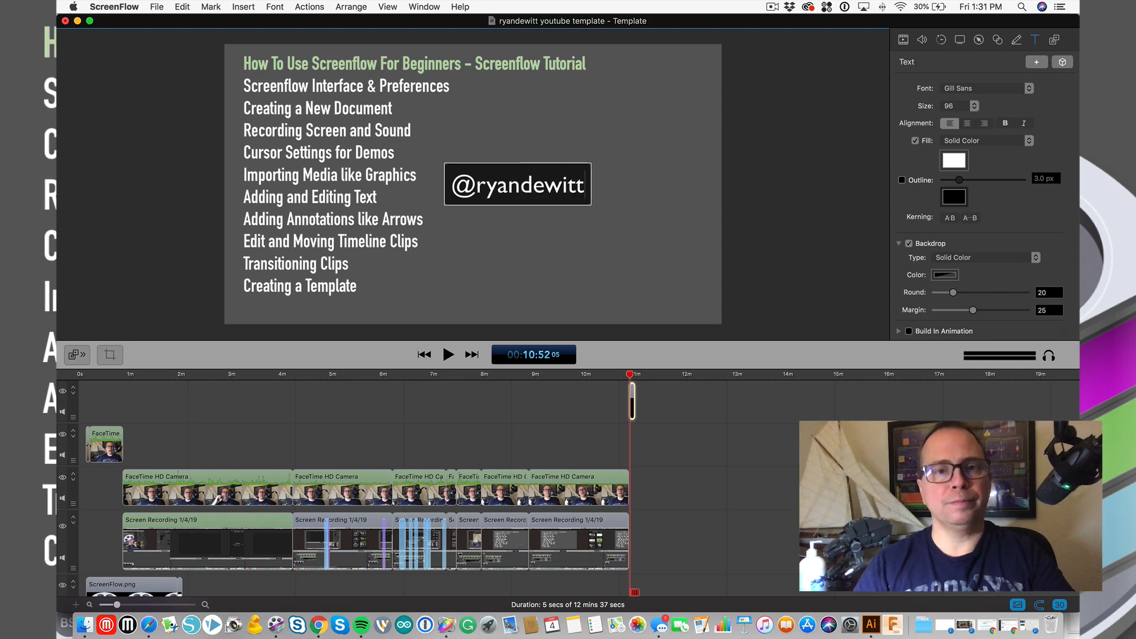
pyautogui.press('Escape')
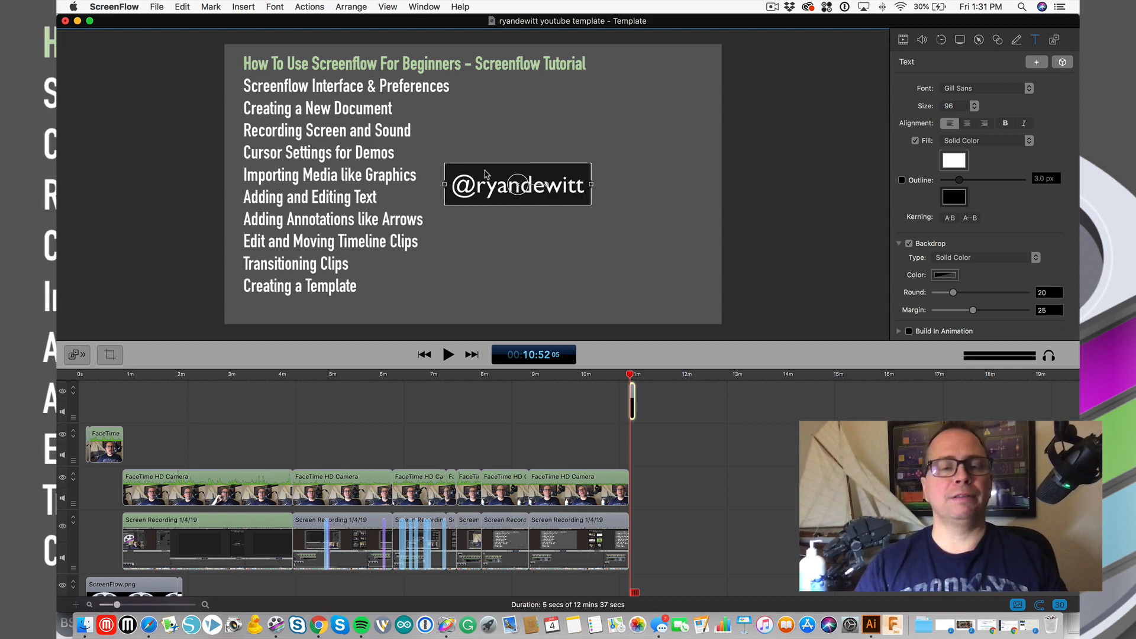
# - Move the handle caption to the lower-right corner and set its font to DIN Condensed
pyautogui.moveTo(486, 173); pyautogui.dragTo(600, 279)
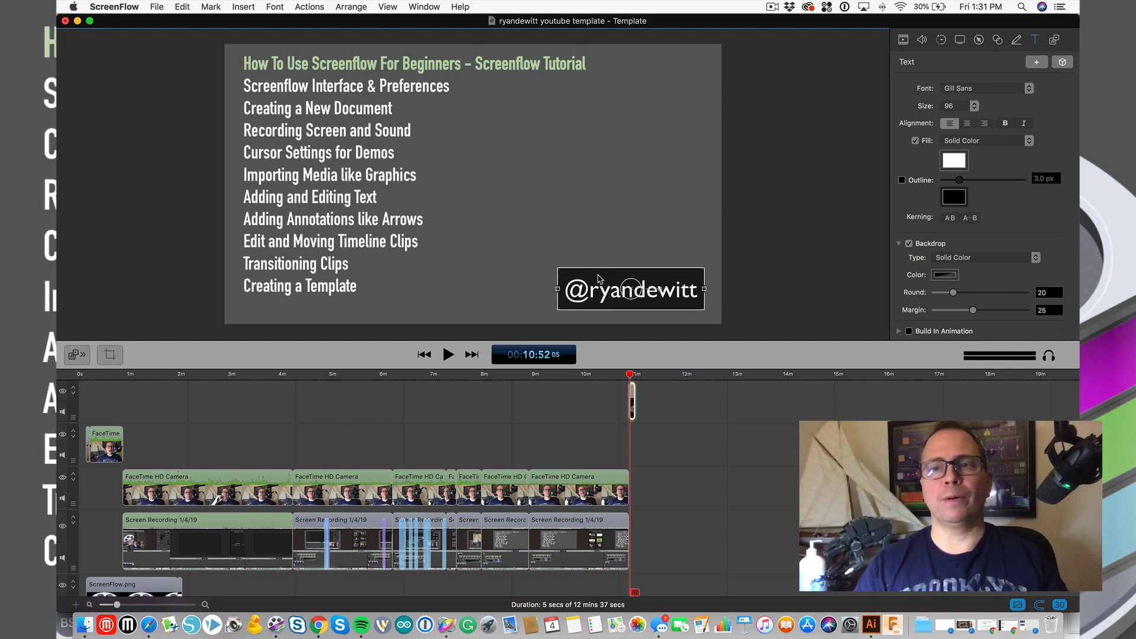
pyautogui.click(1024, 90)
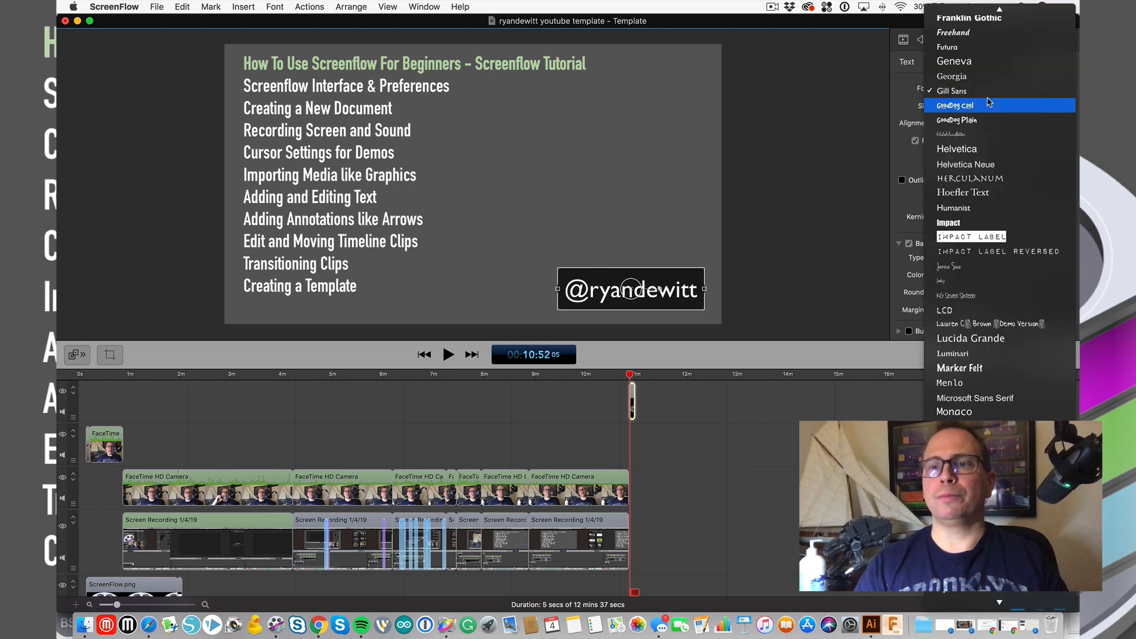
pyautogui.scroll(5, 987, 102)
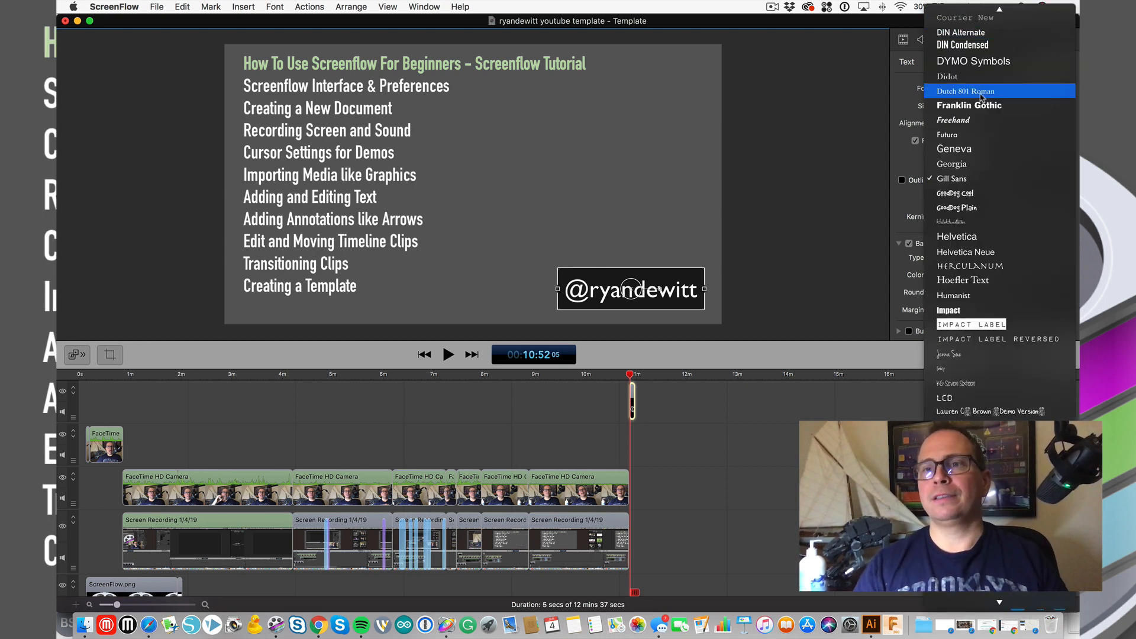
pyautogui.click(978, 51)
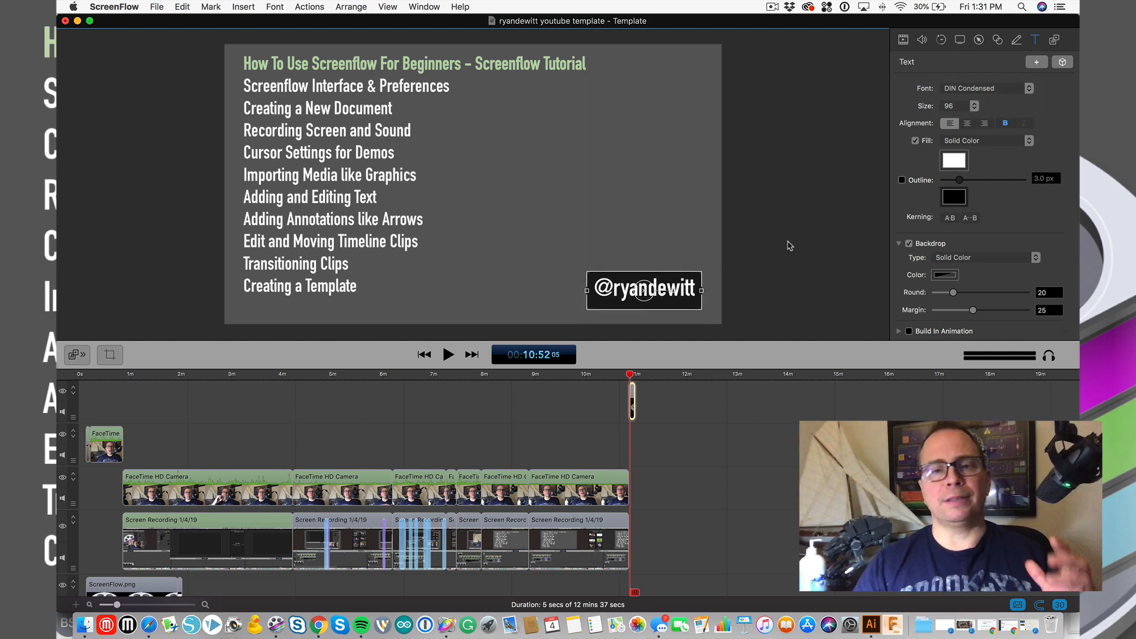
pyautogui.doubleClick(603, 288)
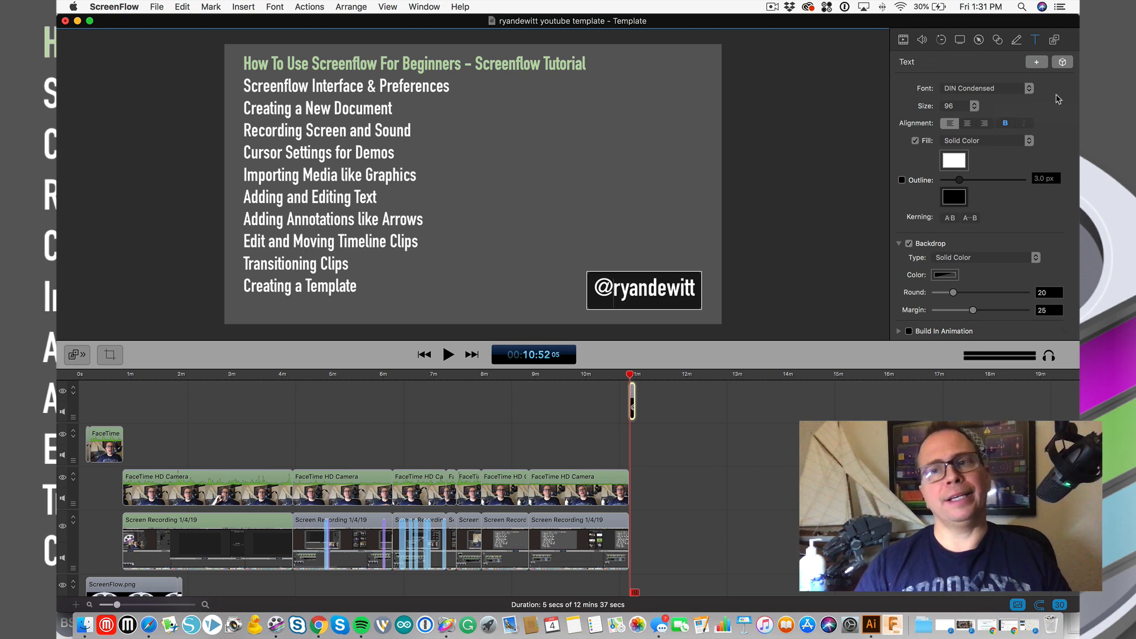
pyautogui.click(1068, 64)
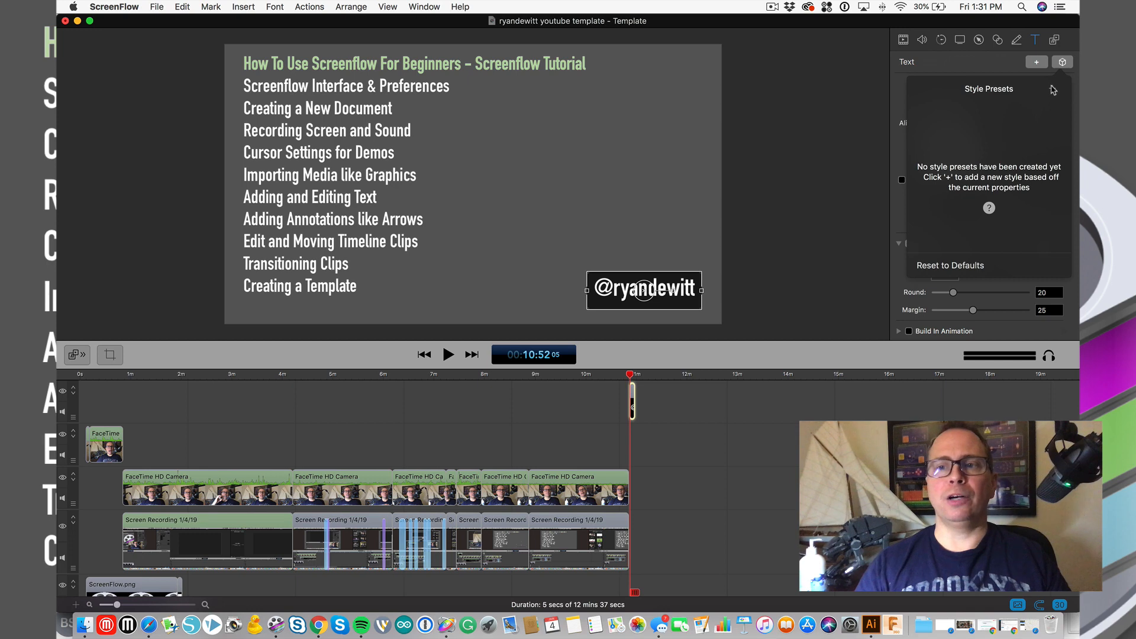
pyautogui.click(1009, 70)
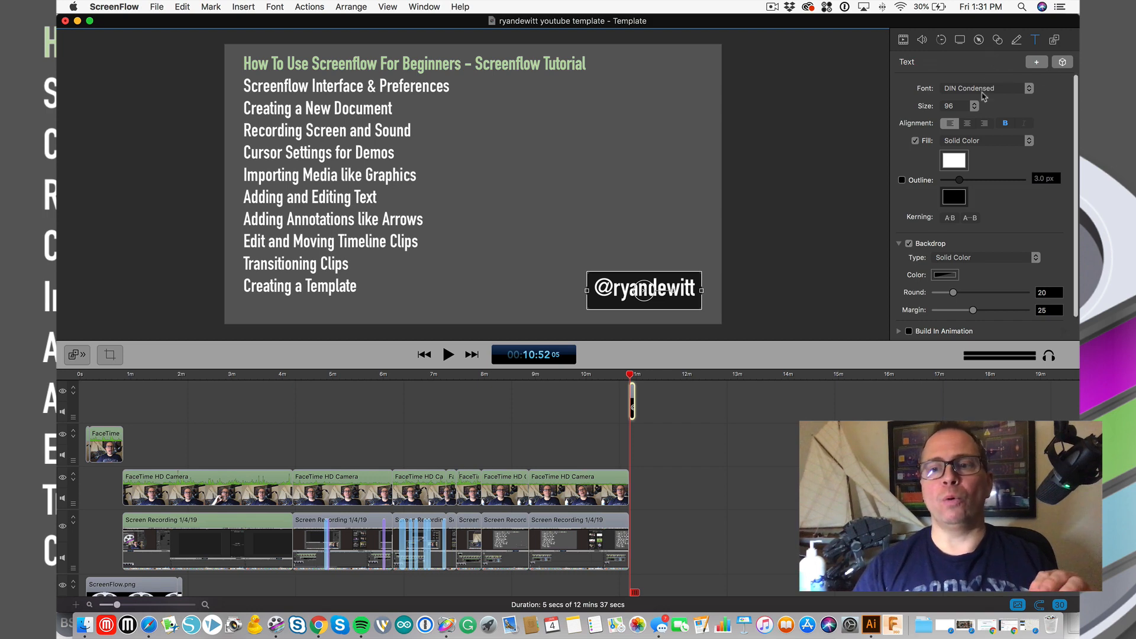
pyautogui.scroll(-2, 984, 96)
pyautogui.scroll(2, 984, 96)
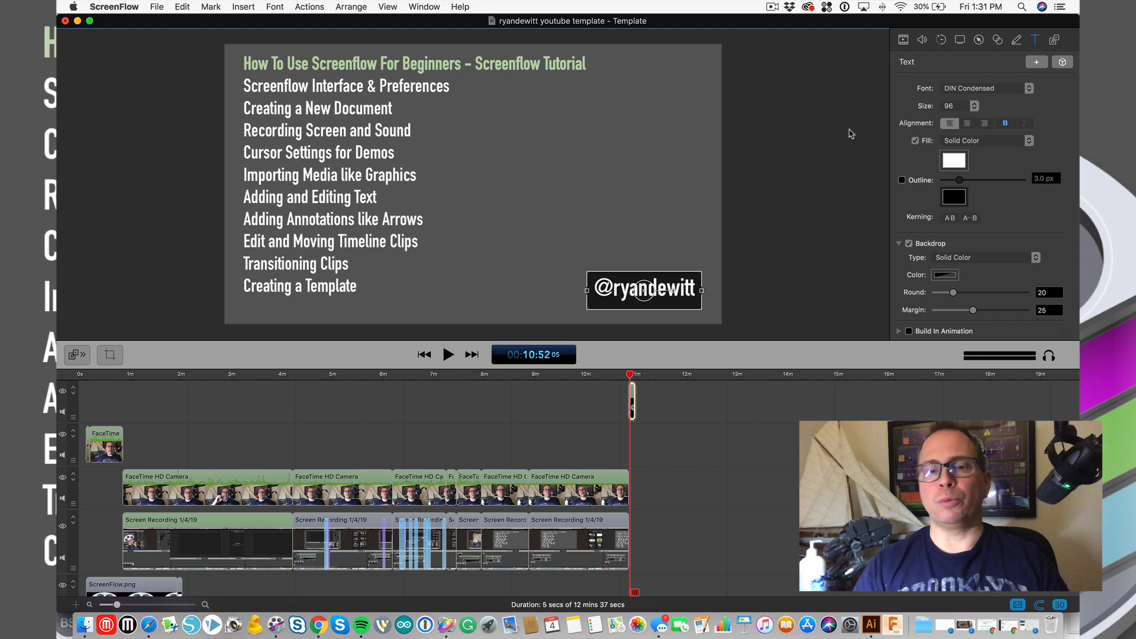
pyautogui.doubleClick(674, 295)
pyautogui.click(639, 293)
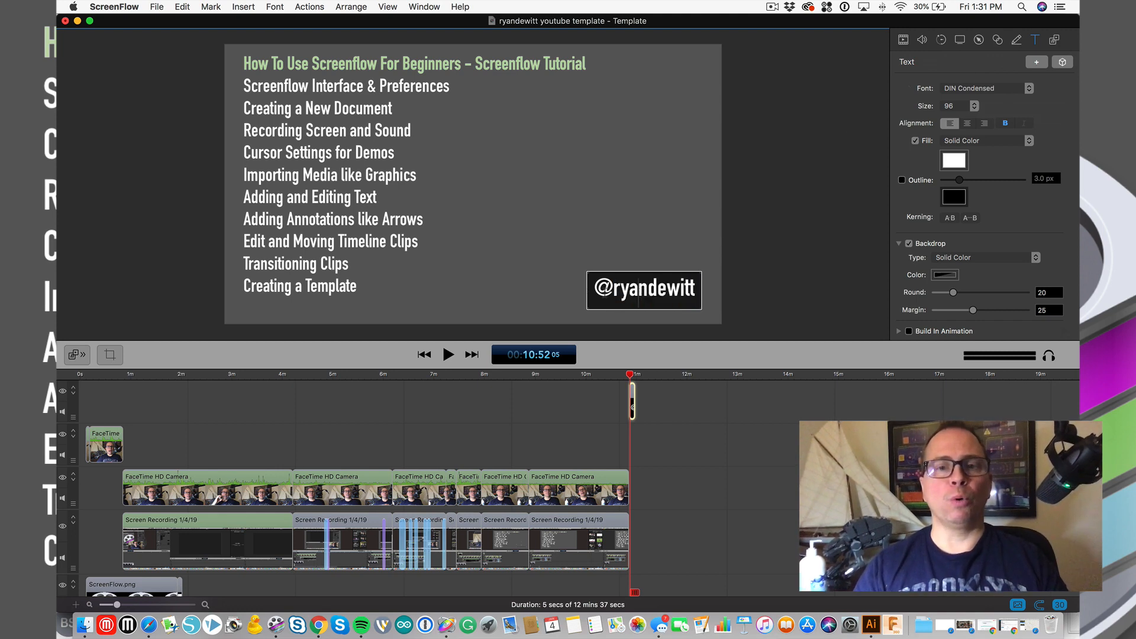
pyautogui.moveTo(613, 290); pyautogui.dragTo(595, 289)
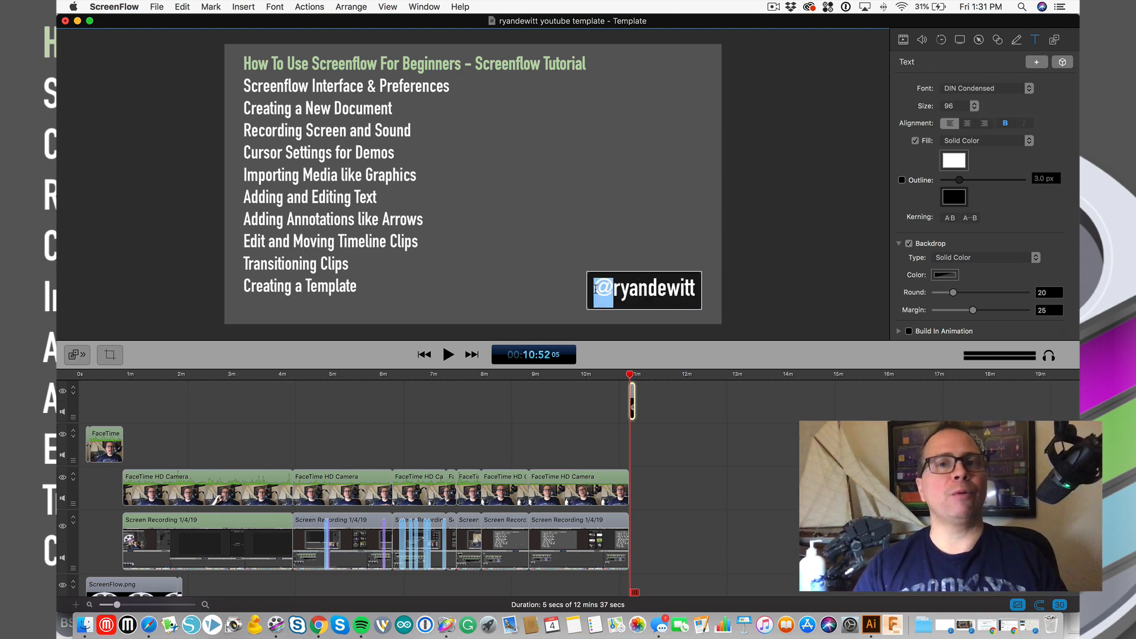
# - Shrink the caption's @ sign to size 72 and reselect the caption
pyautogui.click(973, 105)
pyautogui.click(953, 96)
pyautogui.click(779, 207)
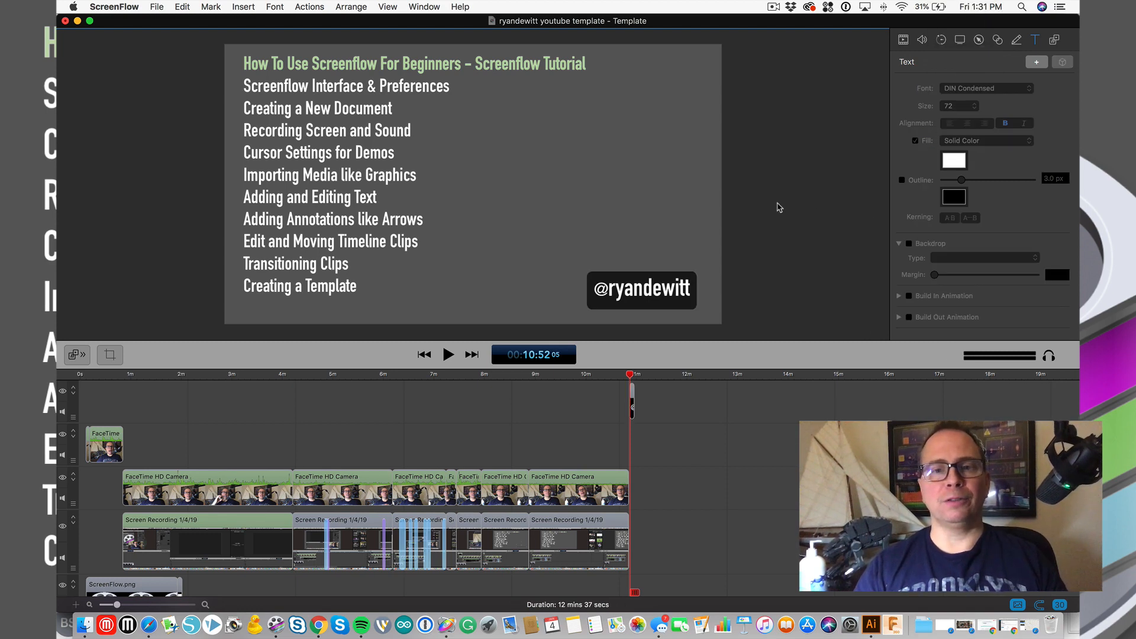
pyautogui.doubleClick(624, 299)
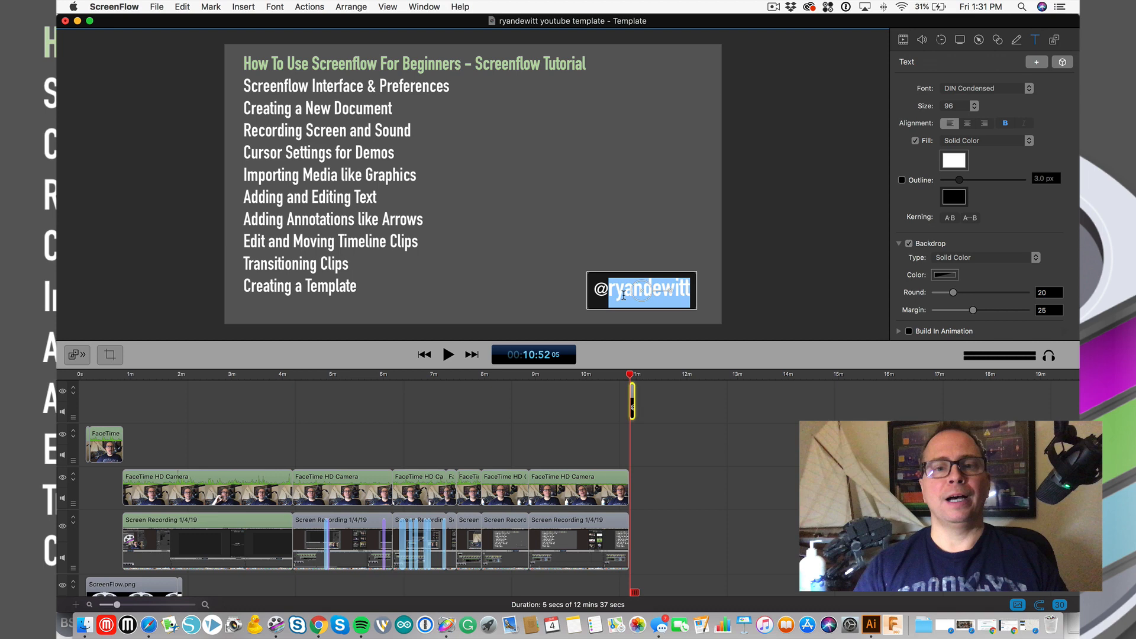
pyautogui.click(771, 231)
pyautogui.click(643, 283)
# - Turn on an Aqua blue backdrop behind the handle caption and zoom the timeline in
pyautogui.click(910, 244)
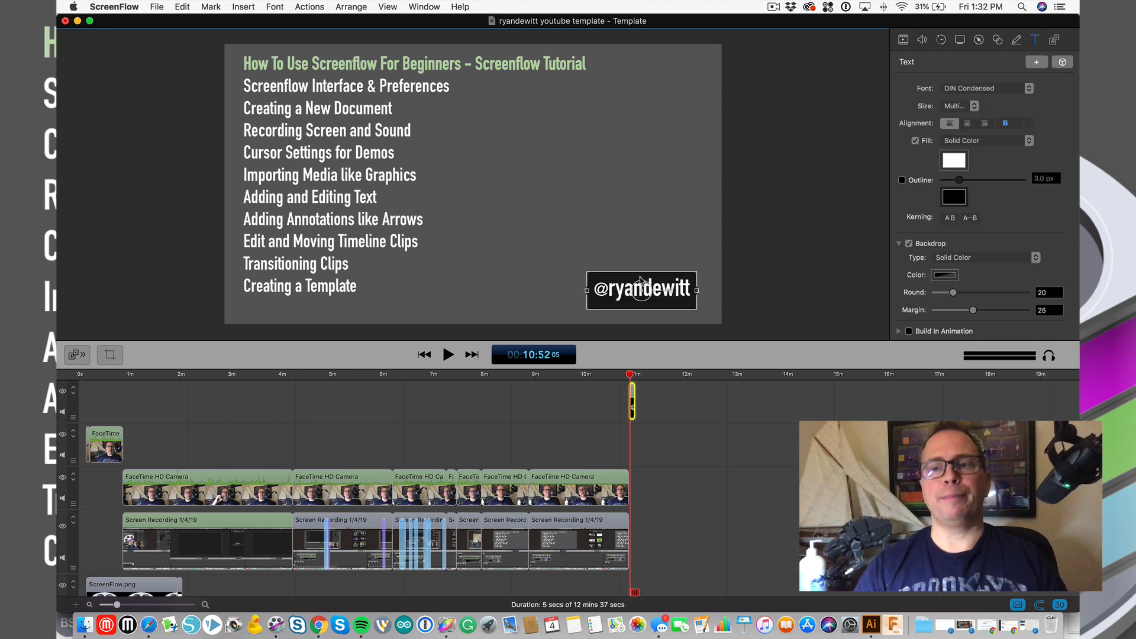
pyautogui.click(947, 275)
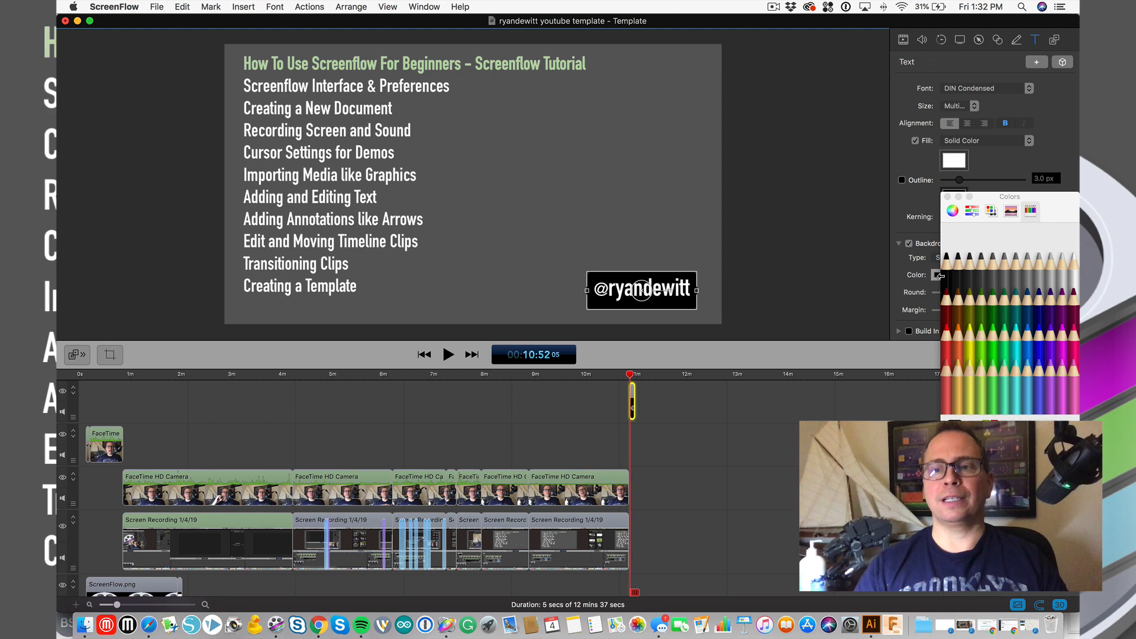
pyautogui.click(1028, 330)
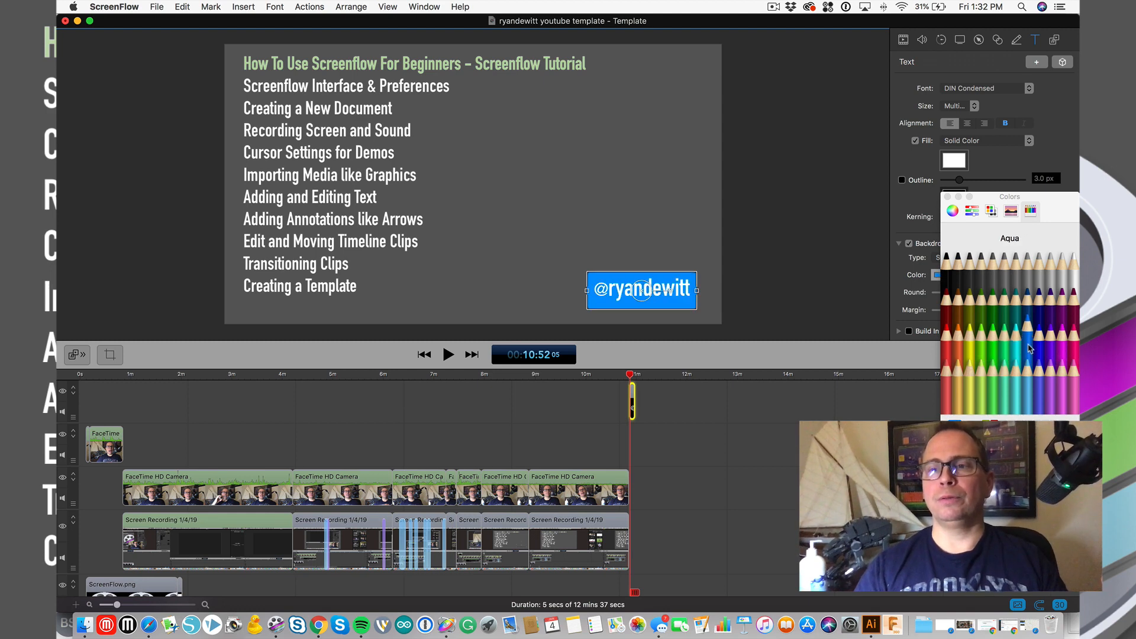
pyautogui.click(947, 196)
pyautogui.click(733, 452)
pyautogui.press('super+equal')
pyautogui.press('super+equal')
pyautogui.press('super+equal')
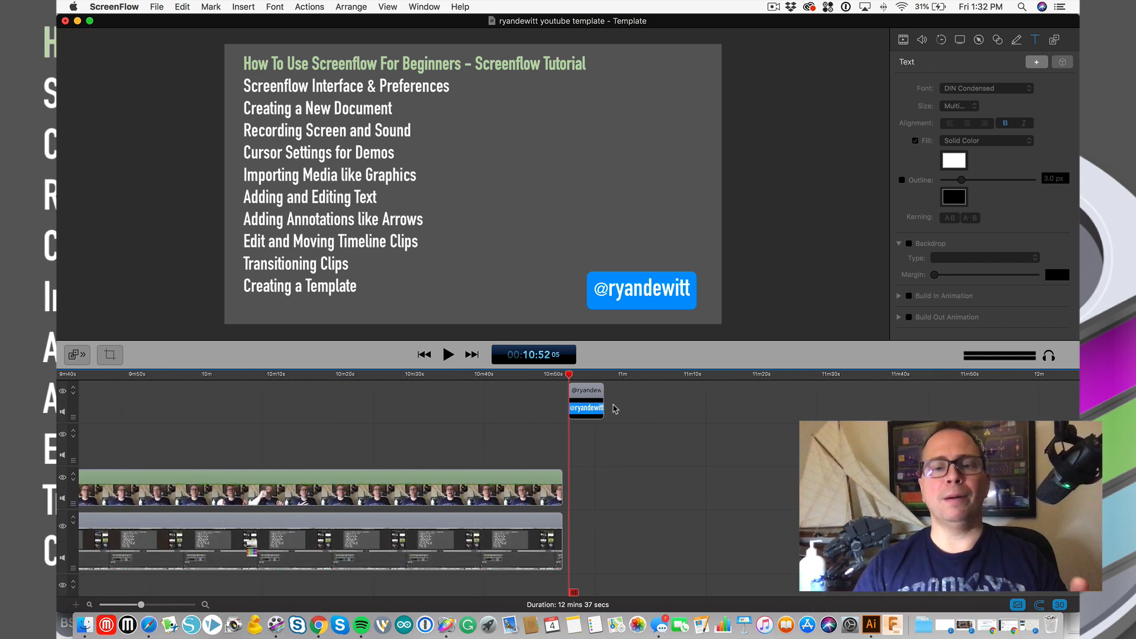
# - Move the caption clip to about 10:47 and extend its start so it lasts 23 seconds
pyautogui.moveTo(594, 396); pyautogui.dragTo(566, 407)
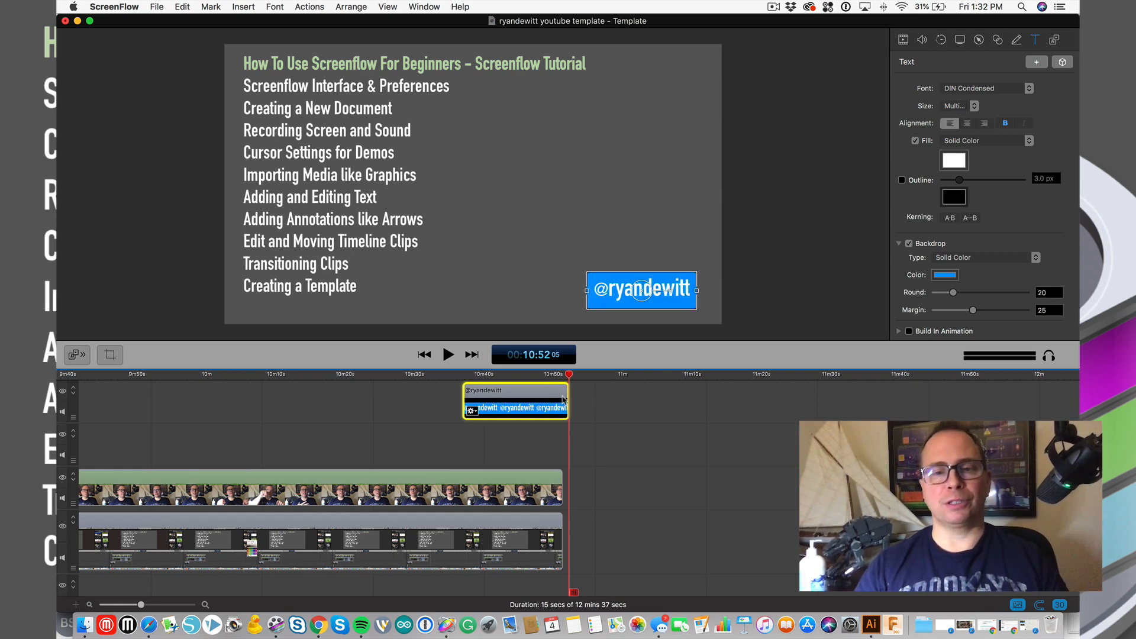
pyautogui.moveTo(567, 392)
pyautogui.mouseDown()
pyautogui.moveTo(608, 394)
pyautogui.moveTo(570, 398)
pyautogui.mouseUp()
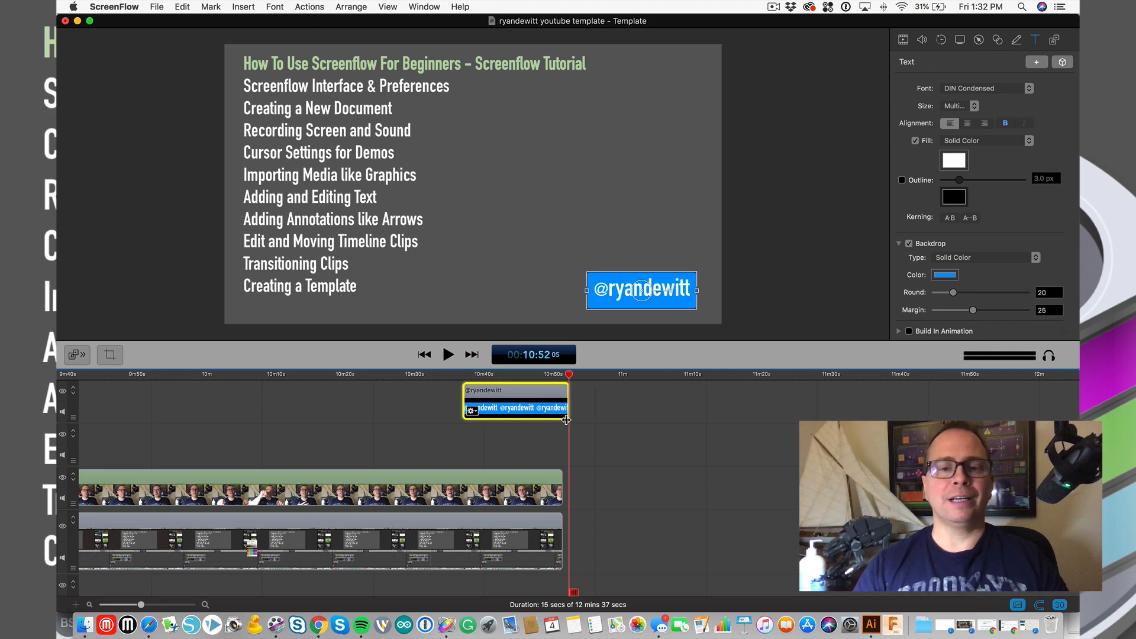
pyautogui.moveTo(464, 415); pyautogui.dragTo(409, 421)
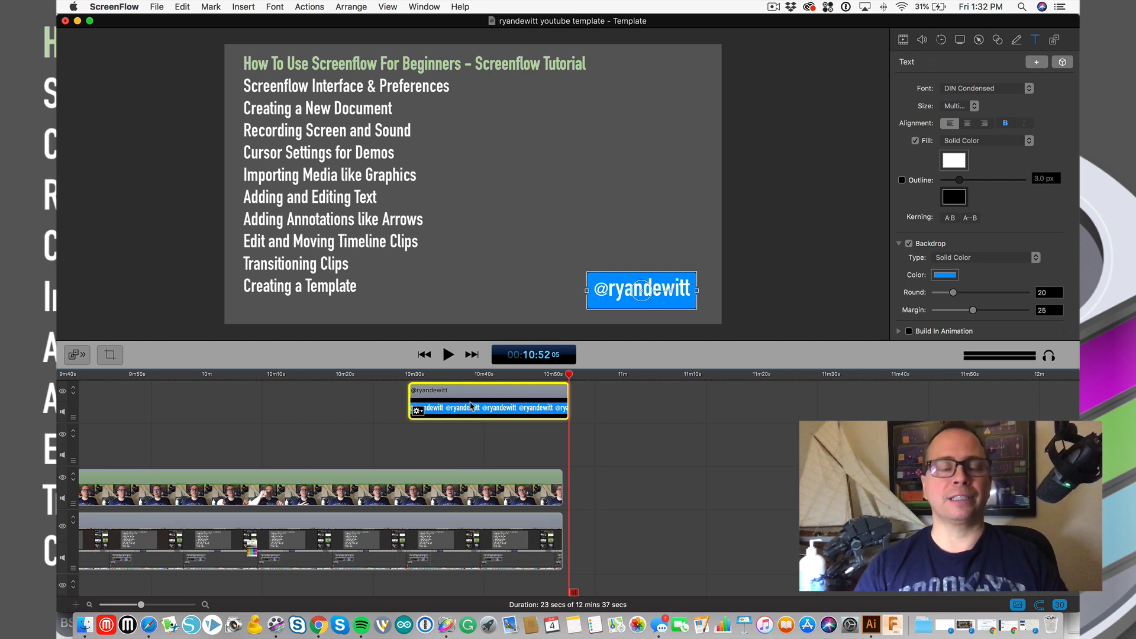
# - Add starting and ending transitions to the handle caption clip
pyautogui.click(418, 410)
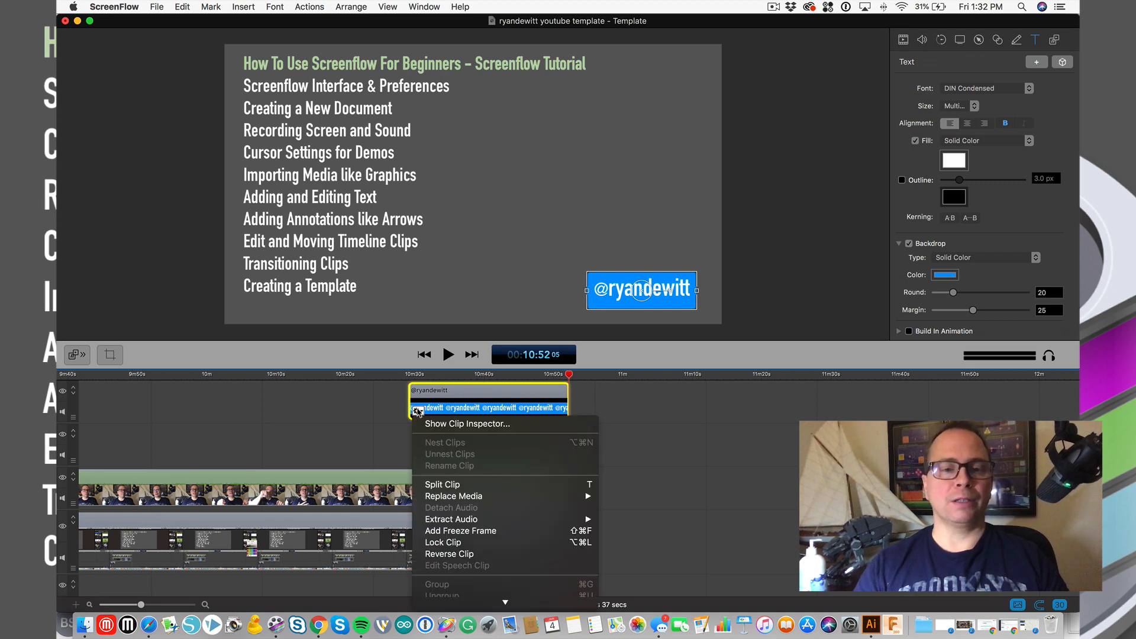
pyautogui.moveTo(481, 604)
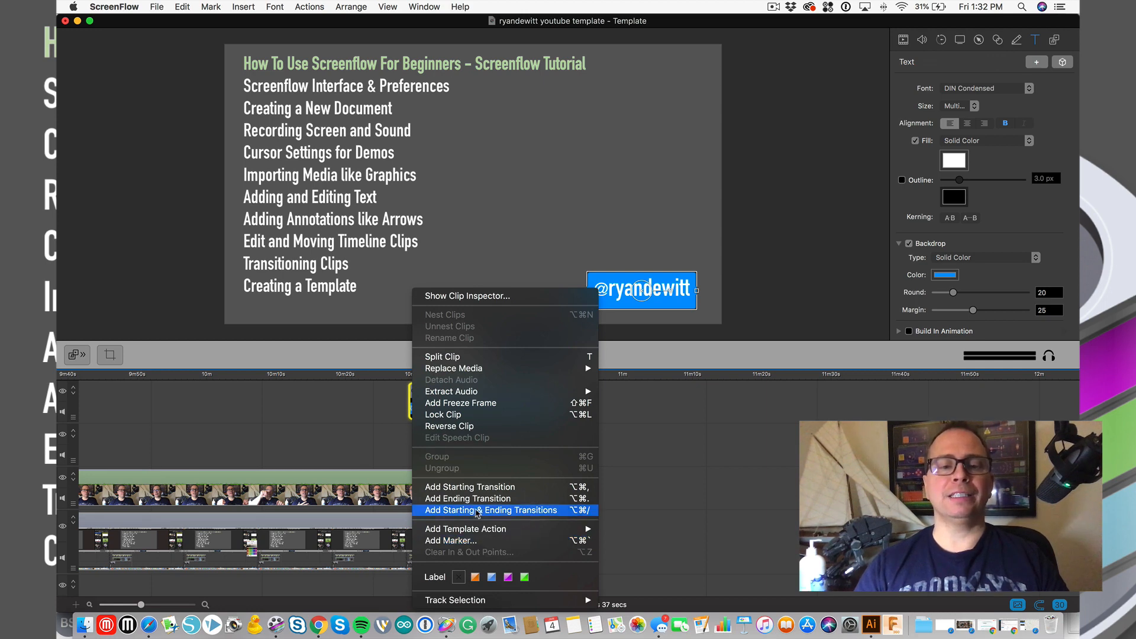
pyautogui.click(478, 510)
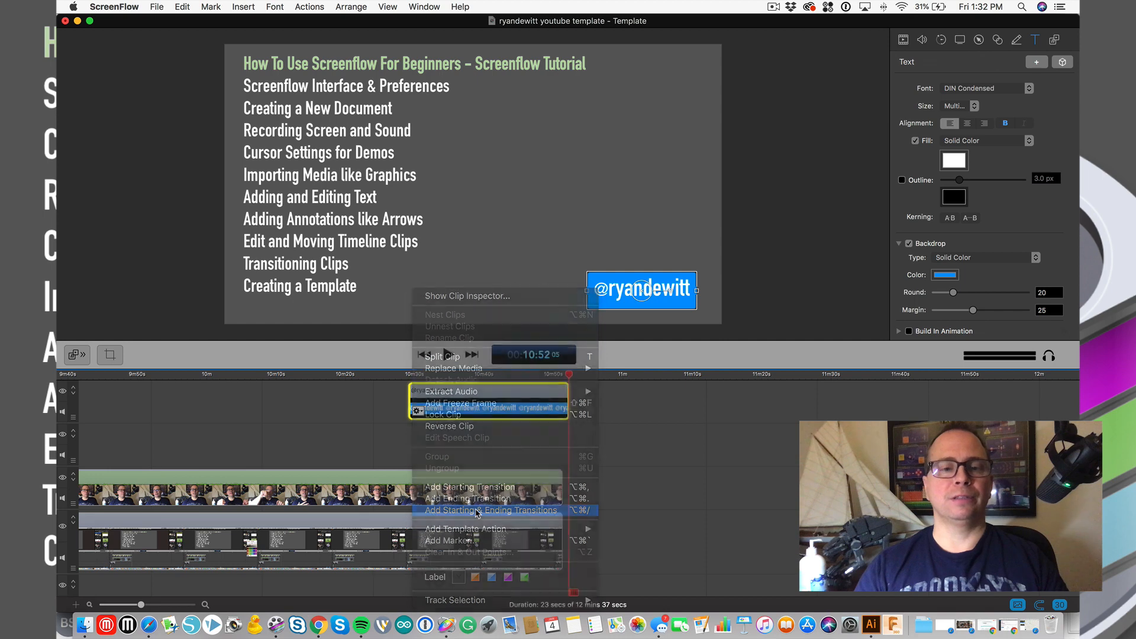
# - Preview the caption's entrance and exit, adjusting its opening transition, ending at 10:52
pyautogui.click(409, 376)
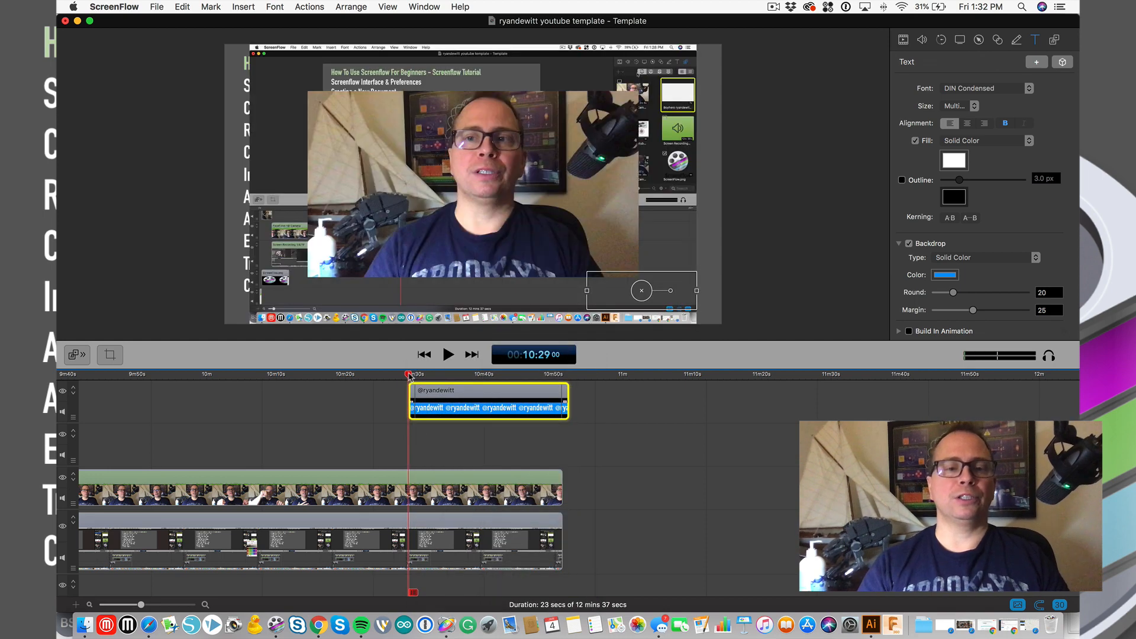
pyautogui.press('space')
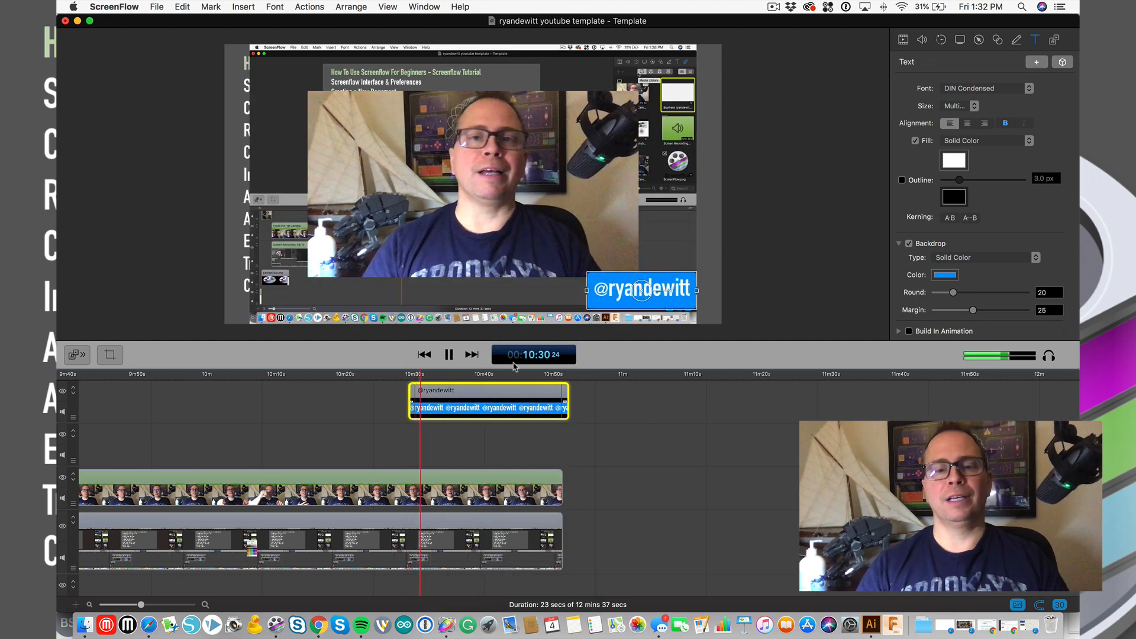
pyautogui.click(561, 376)
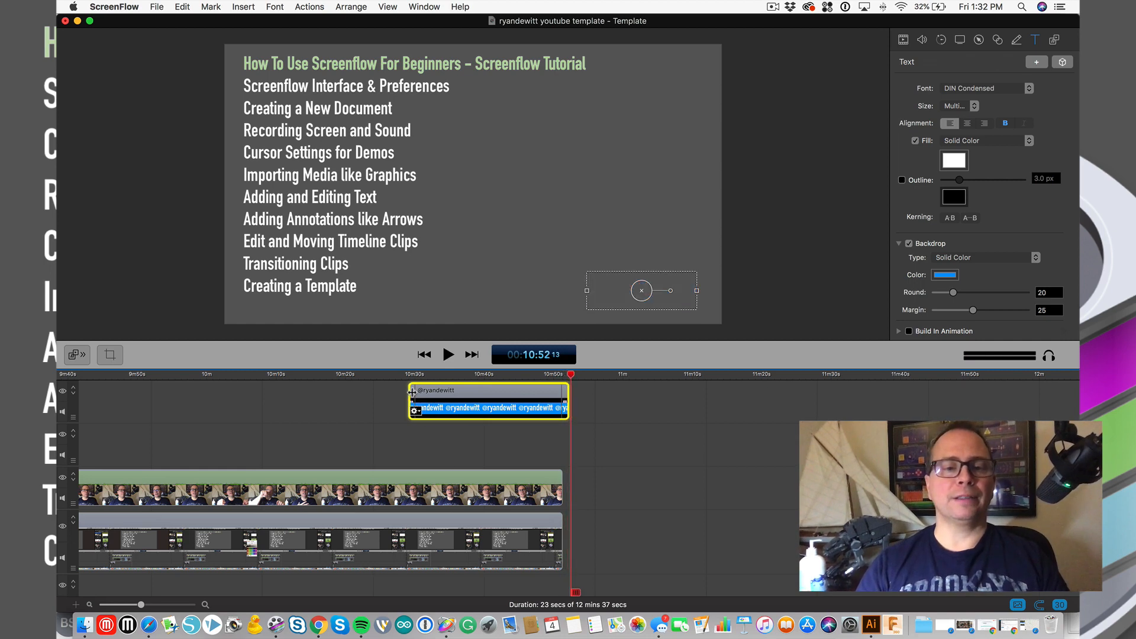
pyautogui.moveTo(409, 395); pyautogui.dragTo(418, 398)
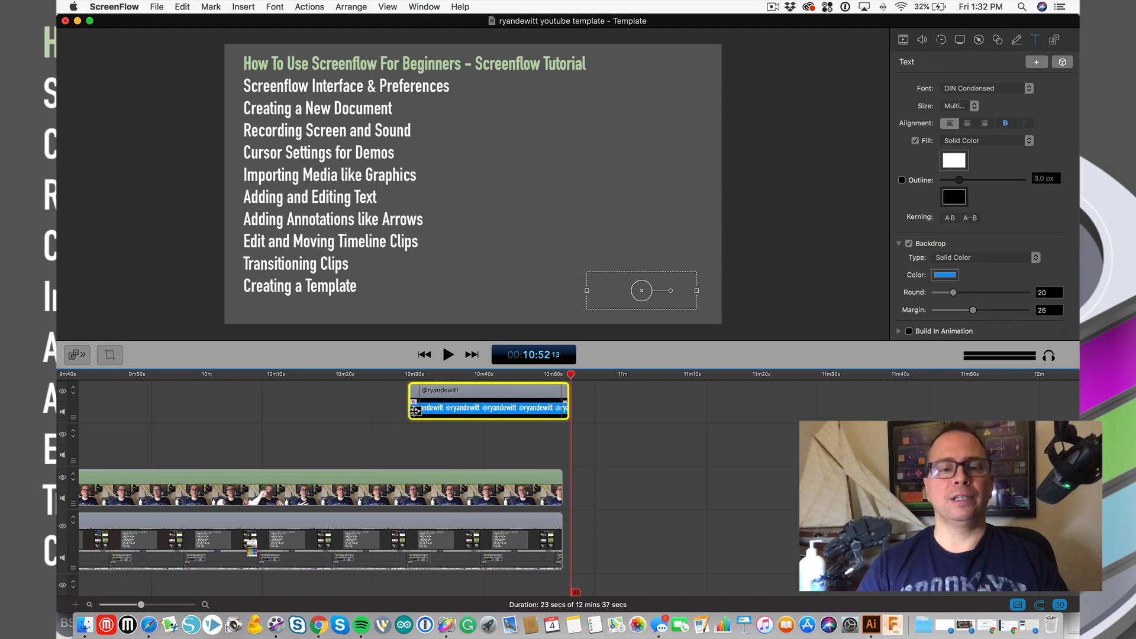
pyautogui.moveTo(408, 394)
pyautogui.mouseDown()
pyautogui.moveTo(431, 399)
pyautogui.moveTo(408, 399)
pyautogui.mouseUp()
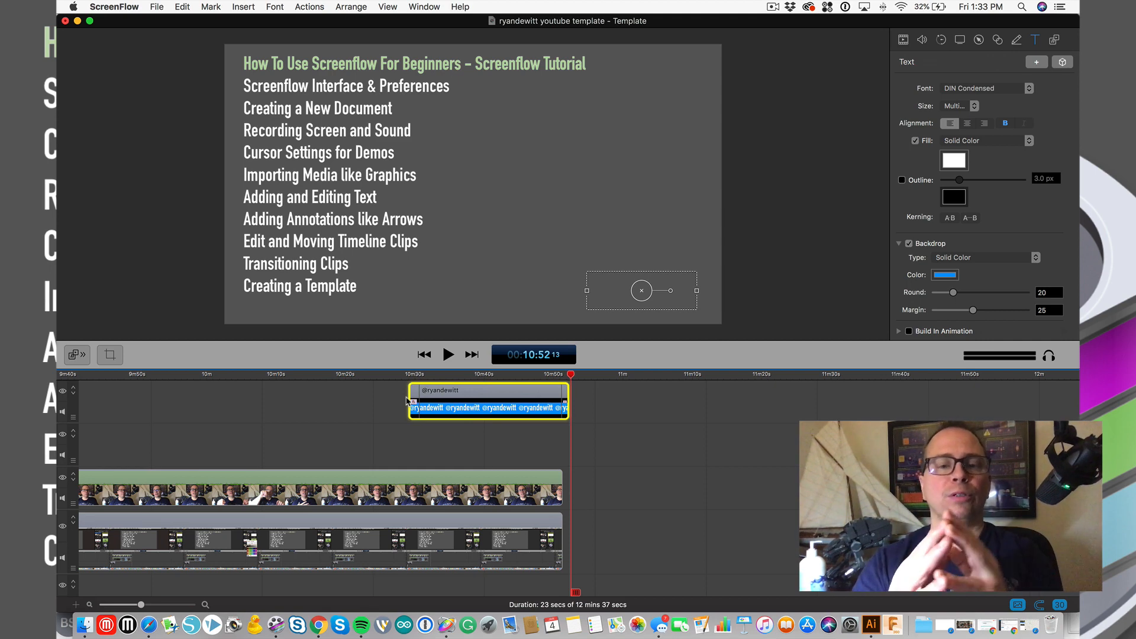
pyautogui.click(442, 374)
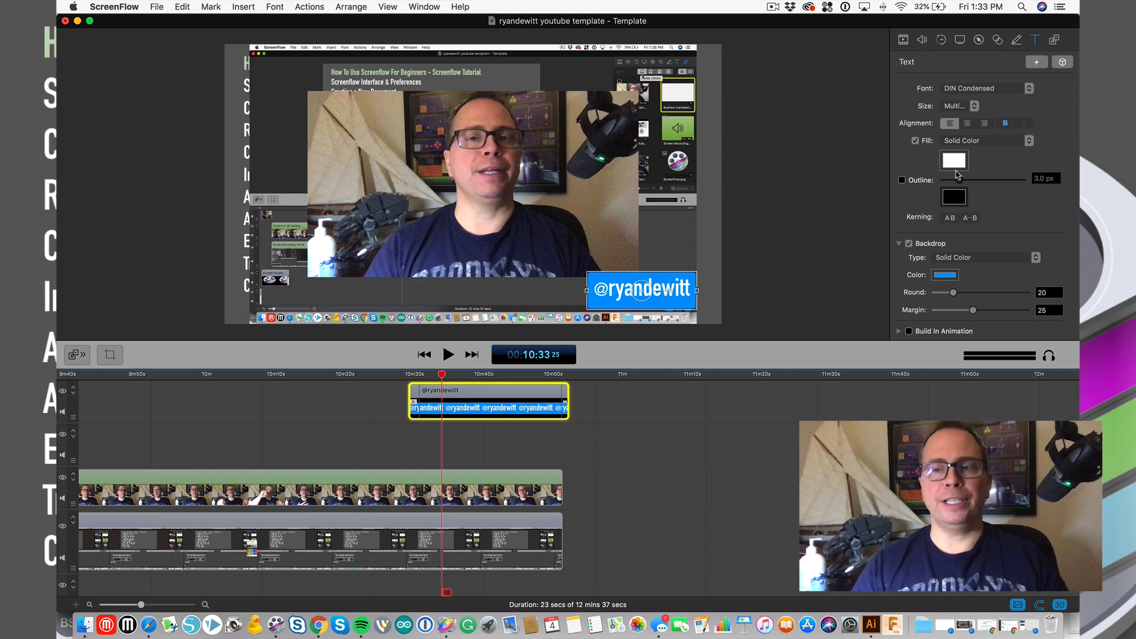
pyautogui.scroll(-2, 957, 228)
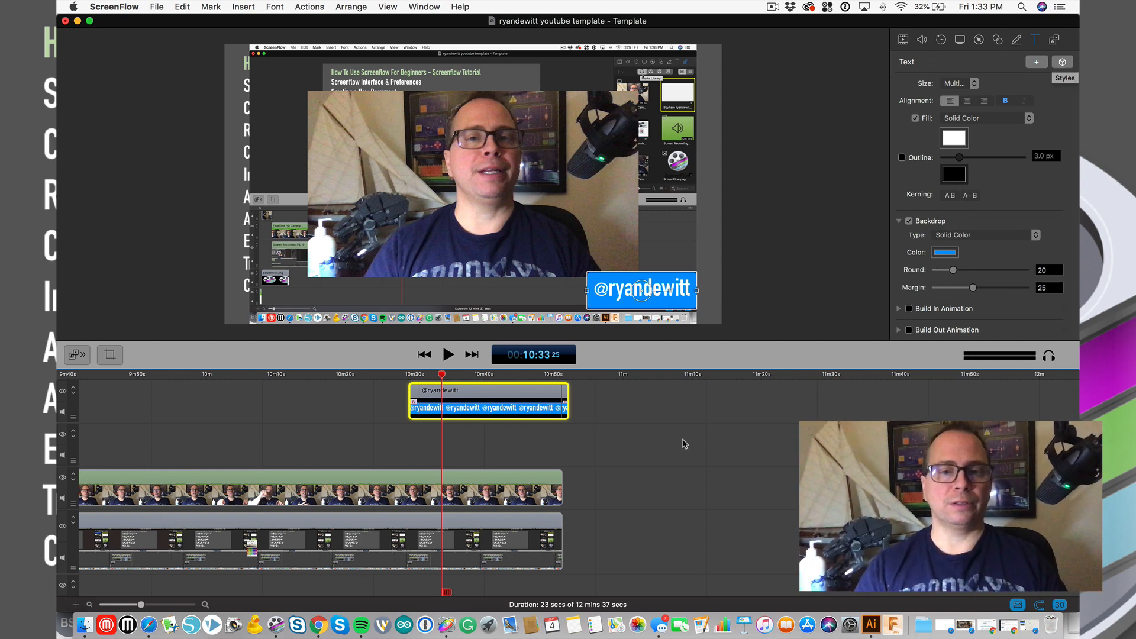
pyautogui.click(664, 443)
pyautogui.click(569, 375)
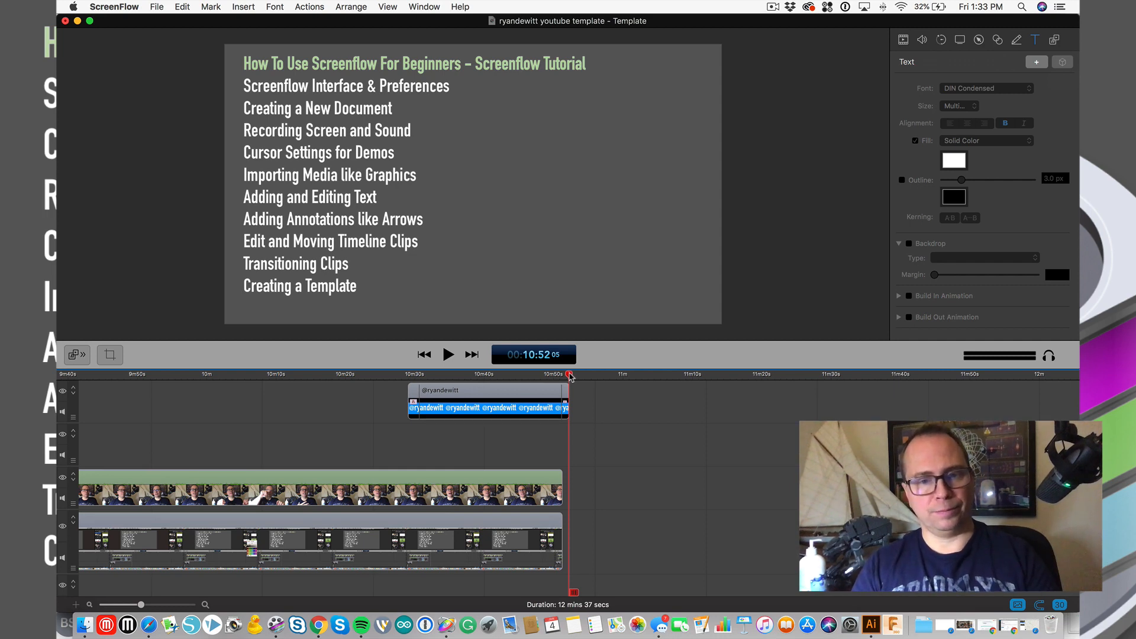
# - Scrub back to around 14:52 and show the Video Motion inspector
pyautogui.click(565, 375)
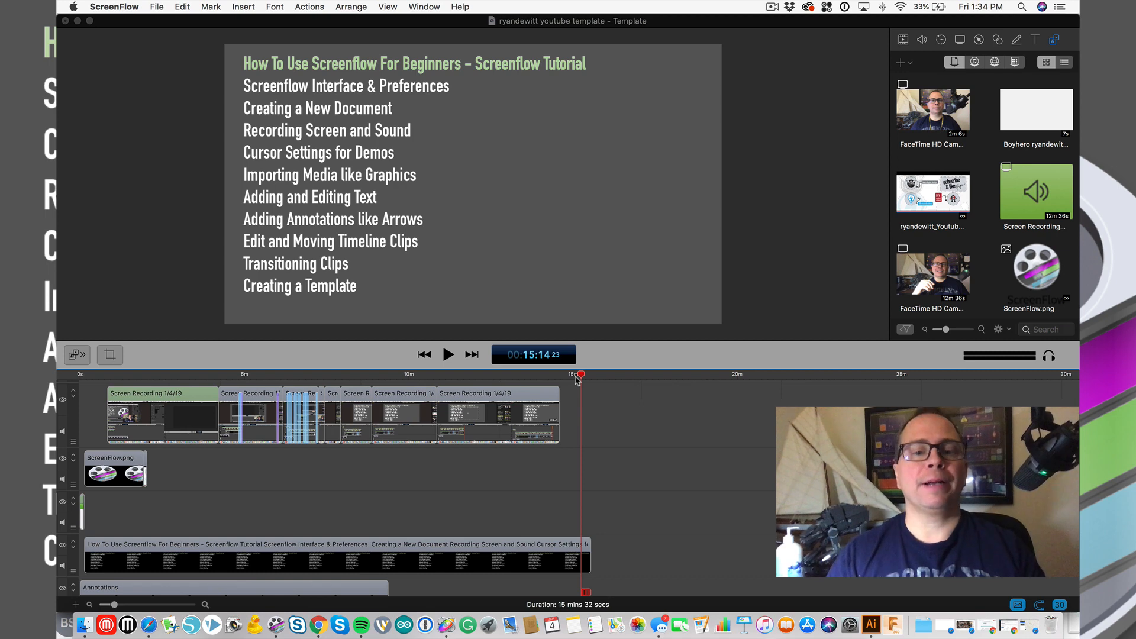
pyautogui.moveTo(577, 379); pyautogui.dragTo(570, 378)
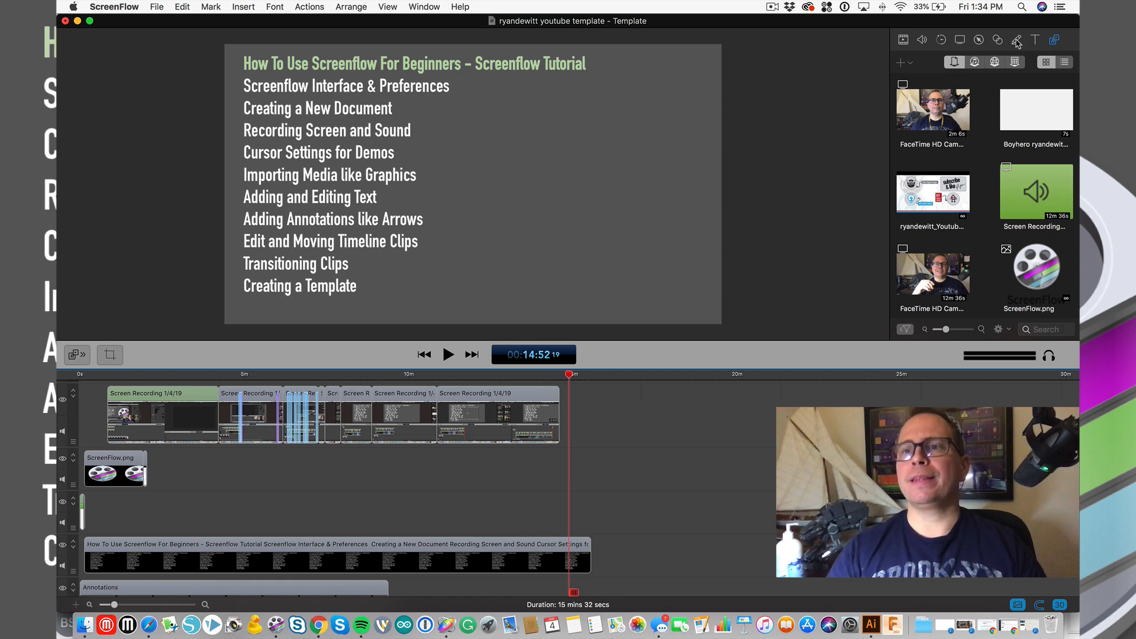
pyautogui.click(943, 41)
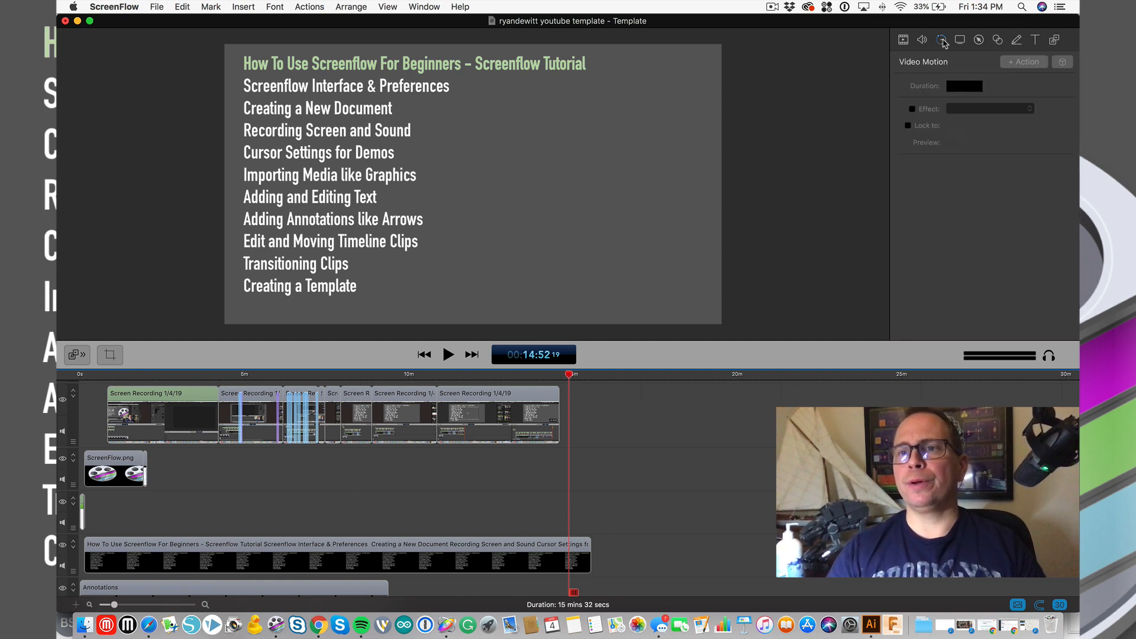
# - Add a new annotation clip at the playhead, drawing and deleting a test rectangle
pyautogui.click(962, 41)
pyautogui.click(985, 40)
pyautogui.click(1000, 41)
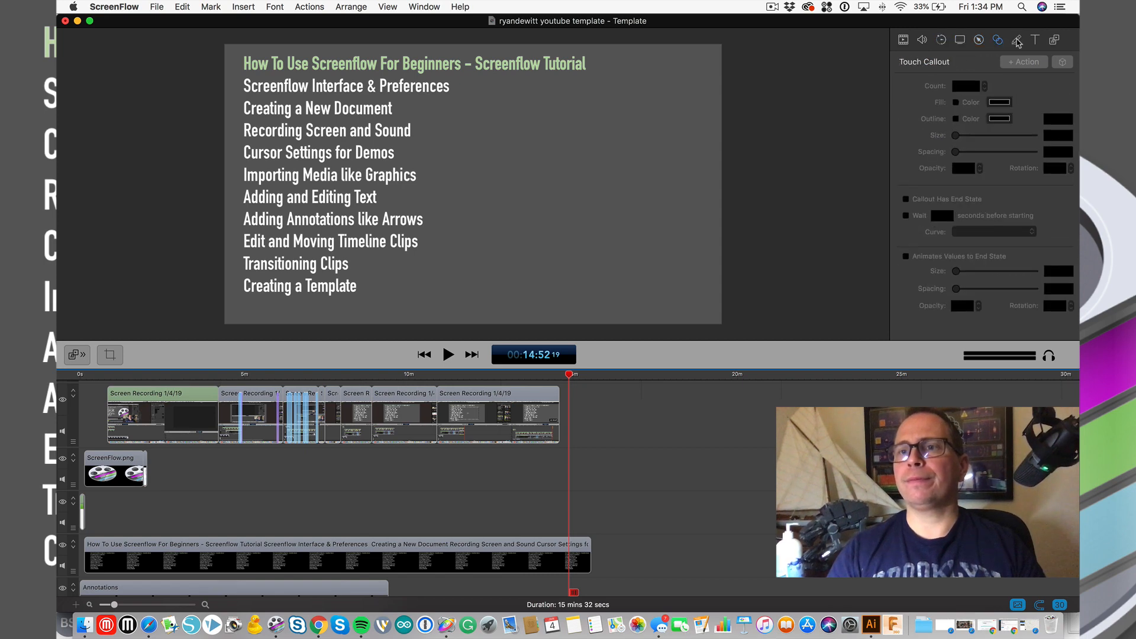
pyautogui.click(1017, 41)
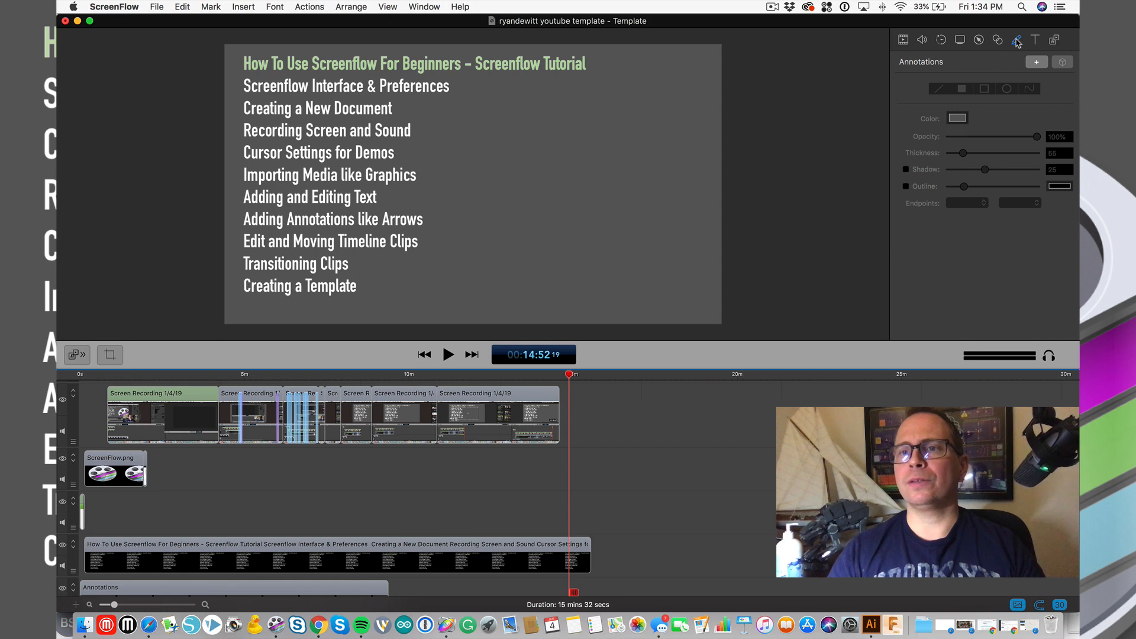
pyautogui.click(1037, 62)
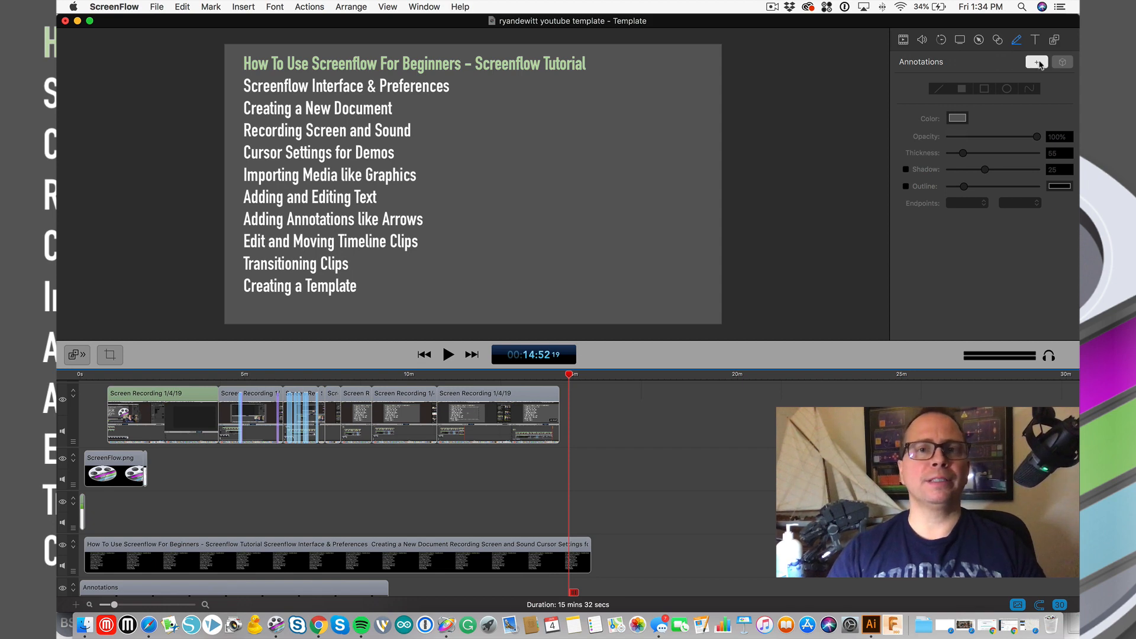
pyautogui.scroll(5, 579, 517)
pyautogui.scroll(2, 579, 518)
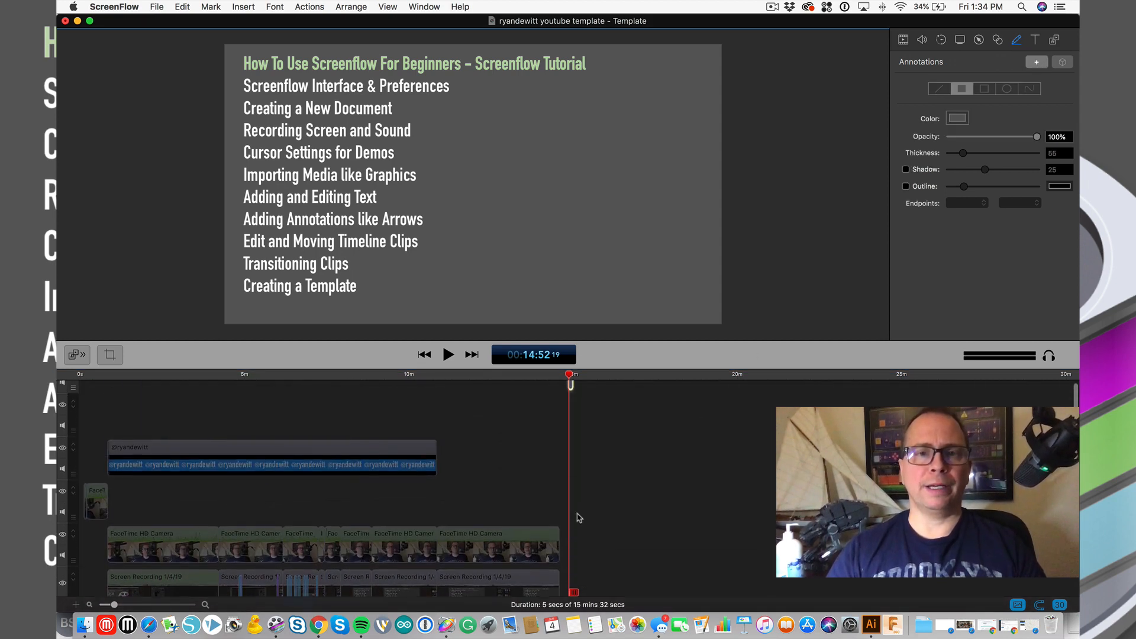
pyautogui.scroll(3, 604, 433)
pyautogui.scroll(1, 604, 432)
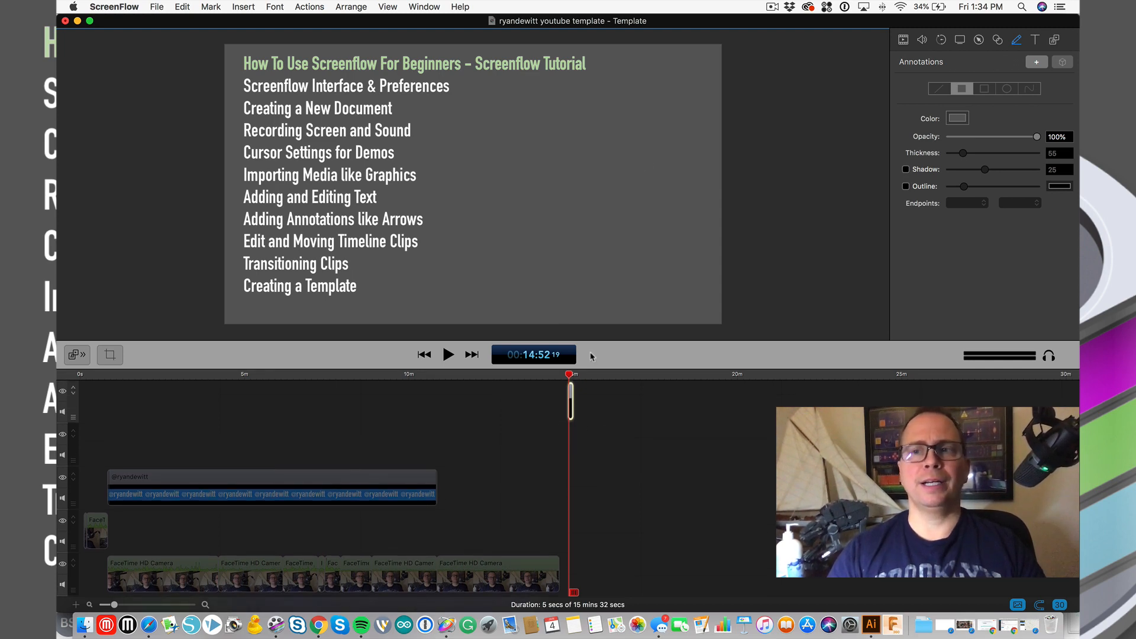
pyautogui.moveTo(532, 125); pyautogui.dragTo(631, 221)
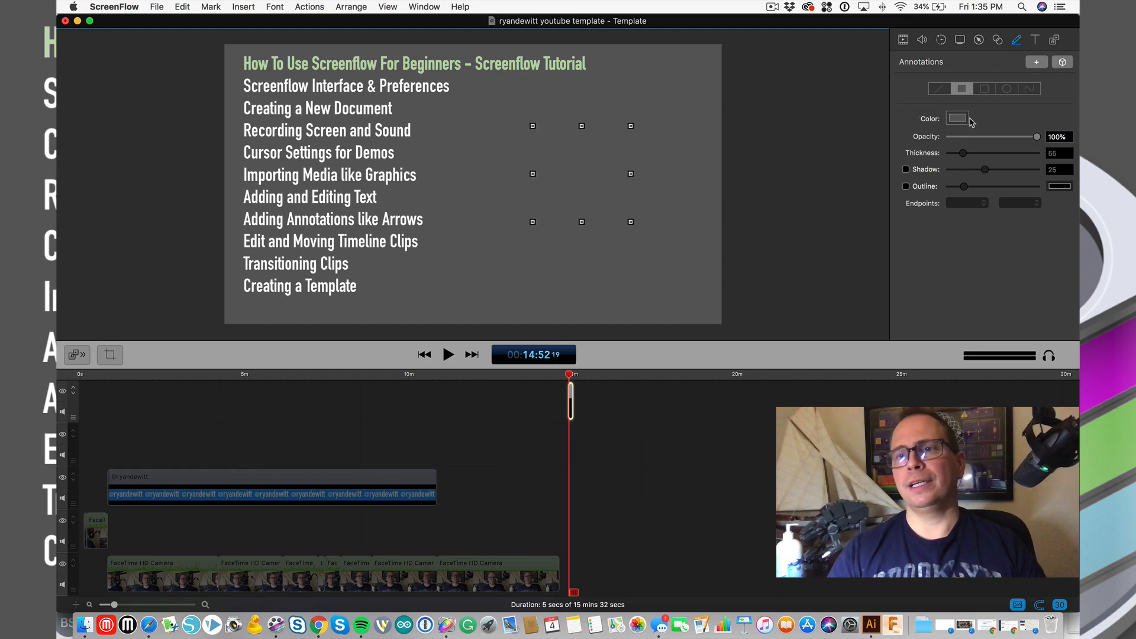
pyautogui.press('Delete')
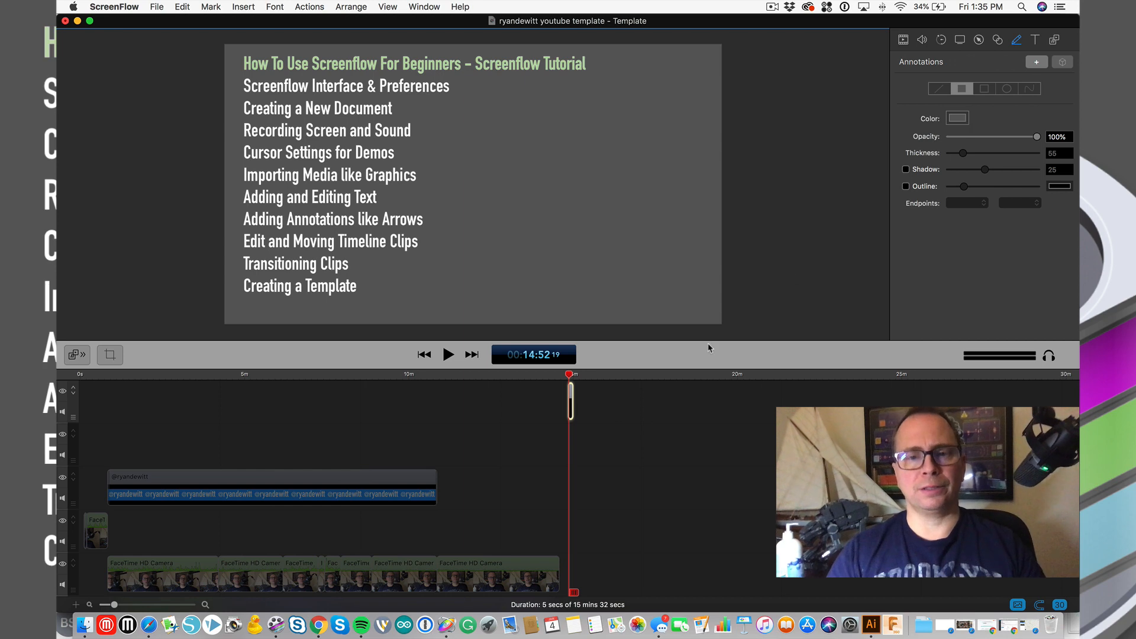
# - Set the shape colour to Blueberry and draw four overlapping blue rectangles right of the topic list
pyautogui.click(957, 118)
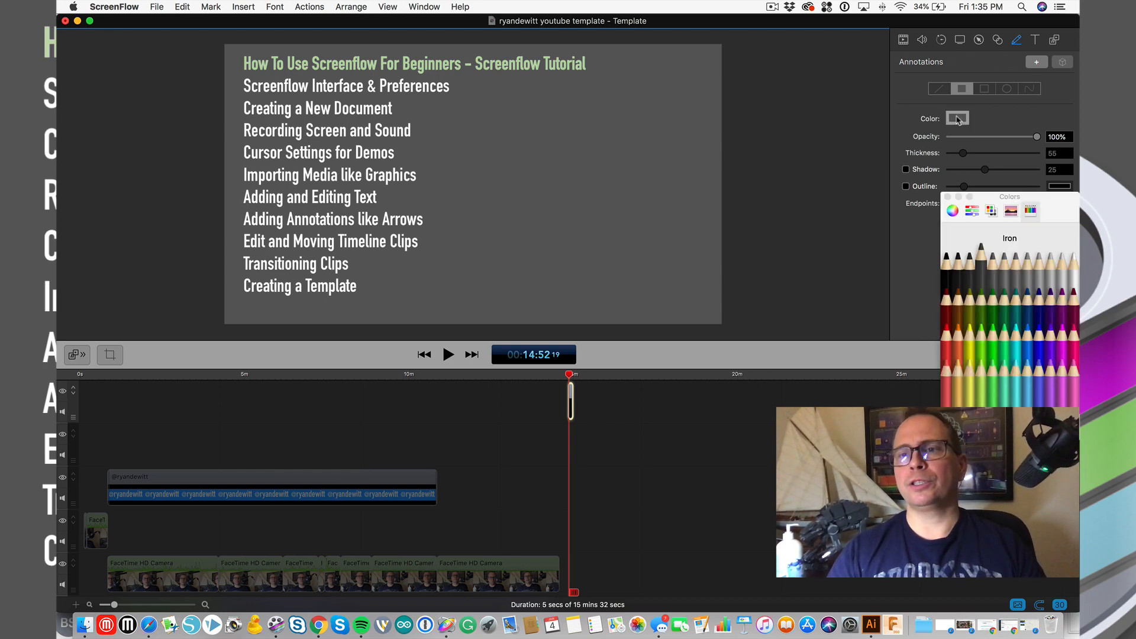
pyautogui.click(1042, 342)
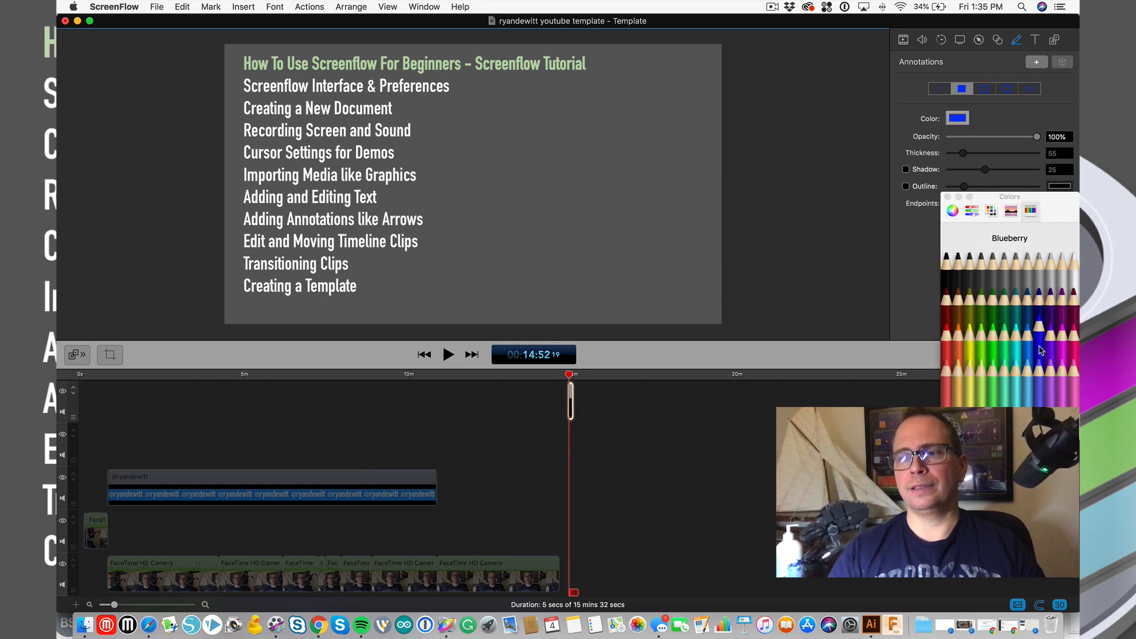
pyautogui.click(948, 197)
pyautogui.moveTo(518, 123); pyautogui.dragTo(629, 236)
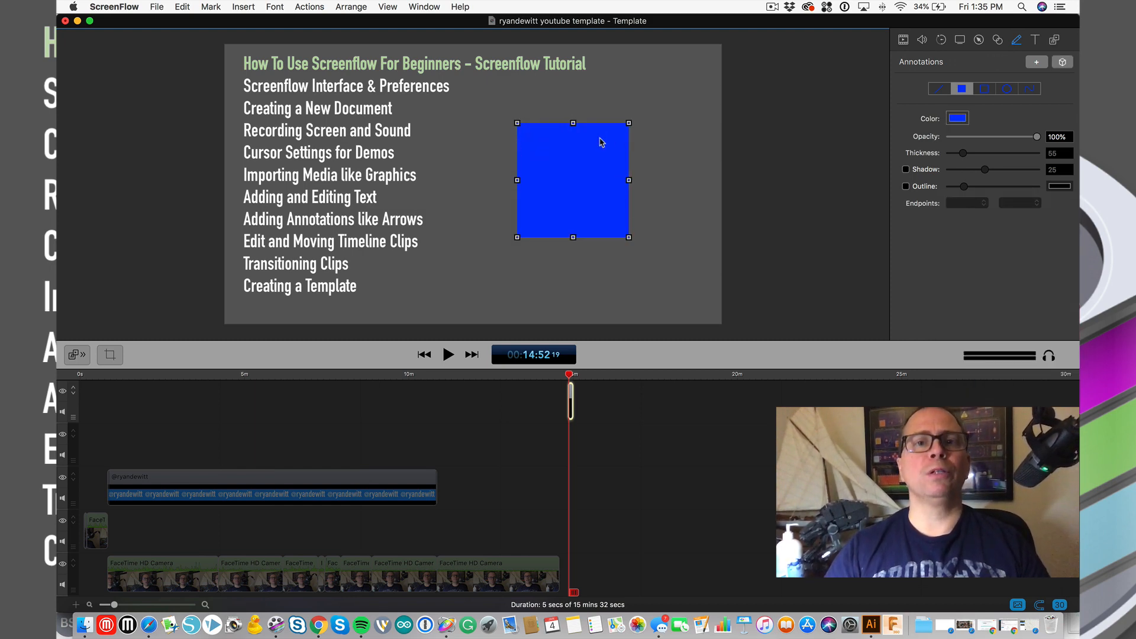
pyautogui.moveTo(656, 103); pyautogui.dragTo(601, 159)
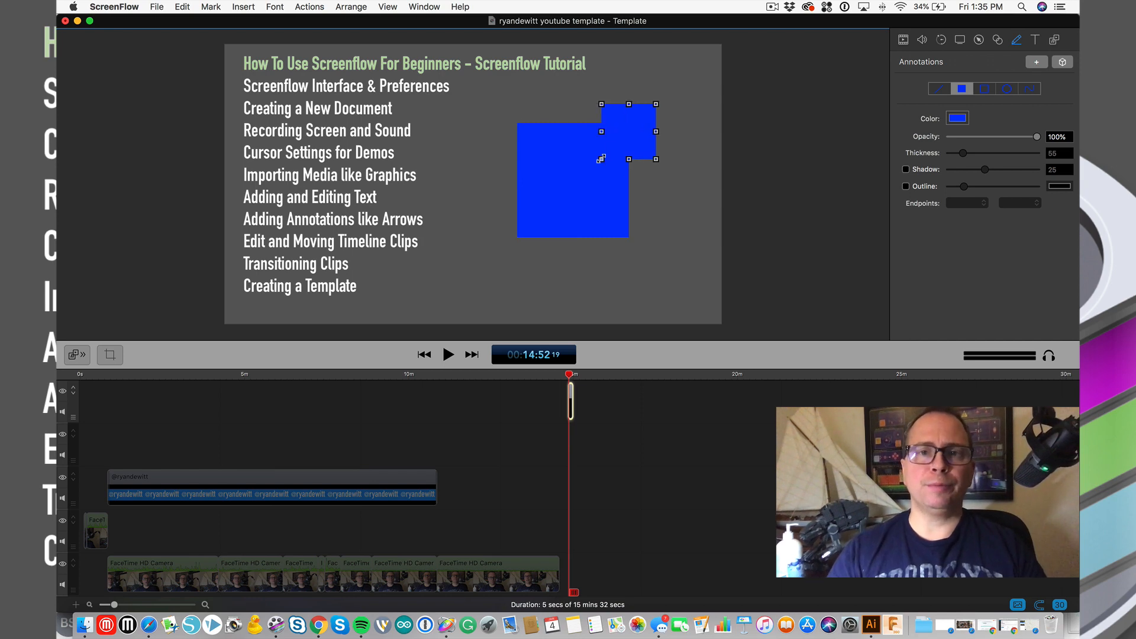
pyautogui.moveTo(684, 186); pyautogui.dragTo(583, 273)
pyautogui.moveTo(491, 207); pyautogui.dragTo(550, 269)
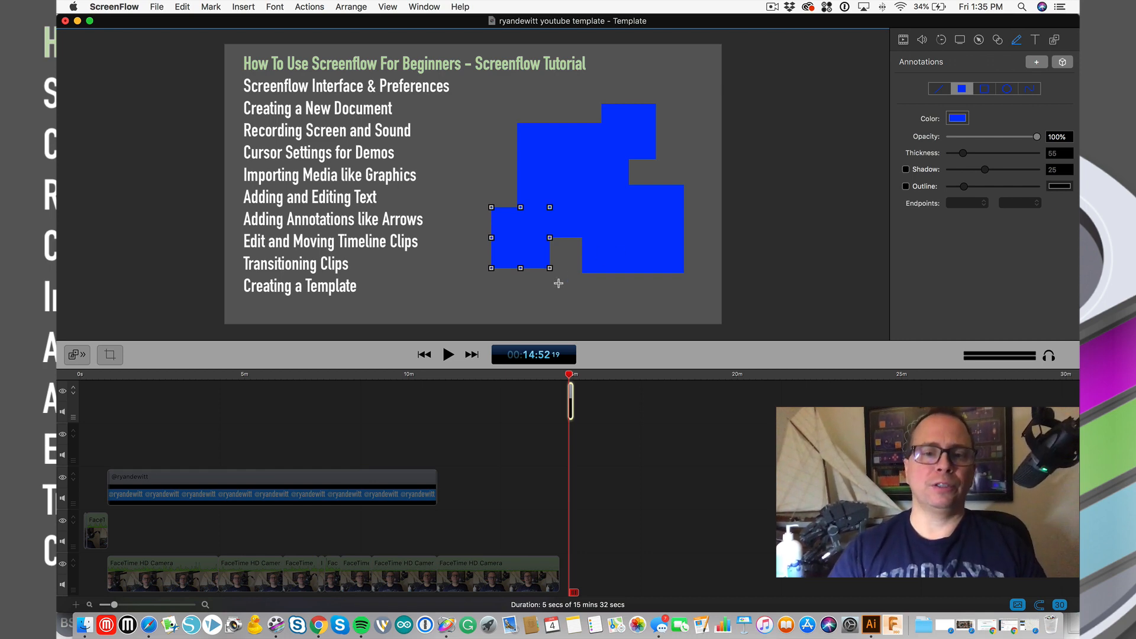
pyautogui.click(558, 284)
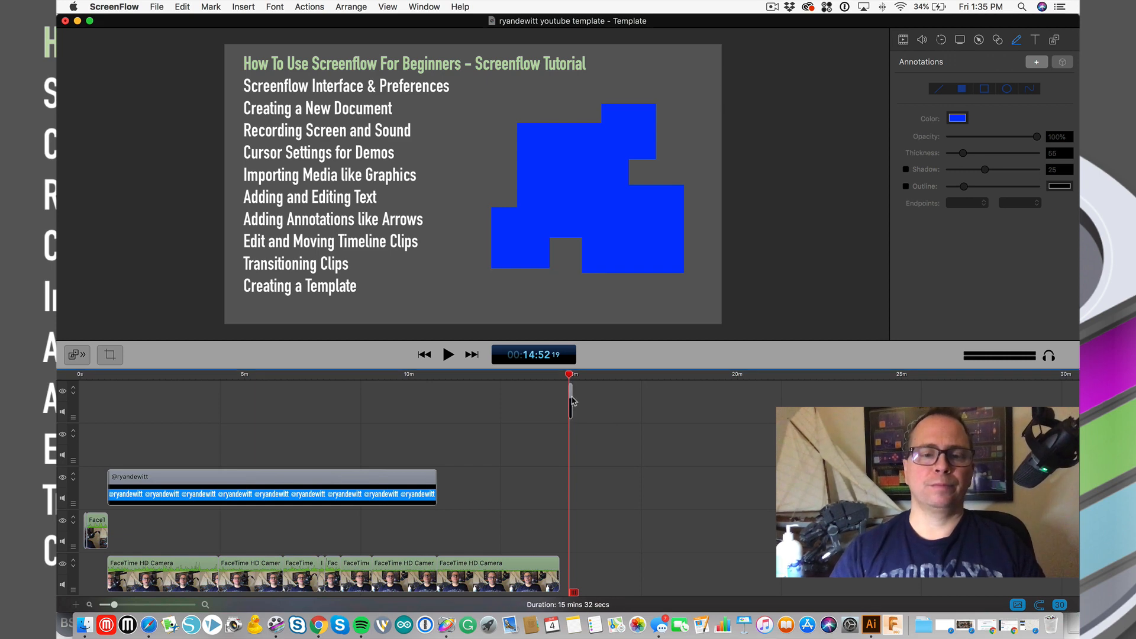
# - Delete the blue block annotation and start a new straight-line annotation
pyautogui.click(570, 400)
pyautogui.press('Delete')
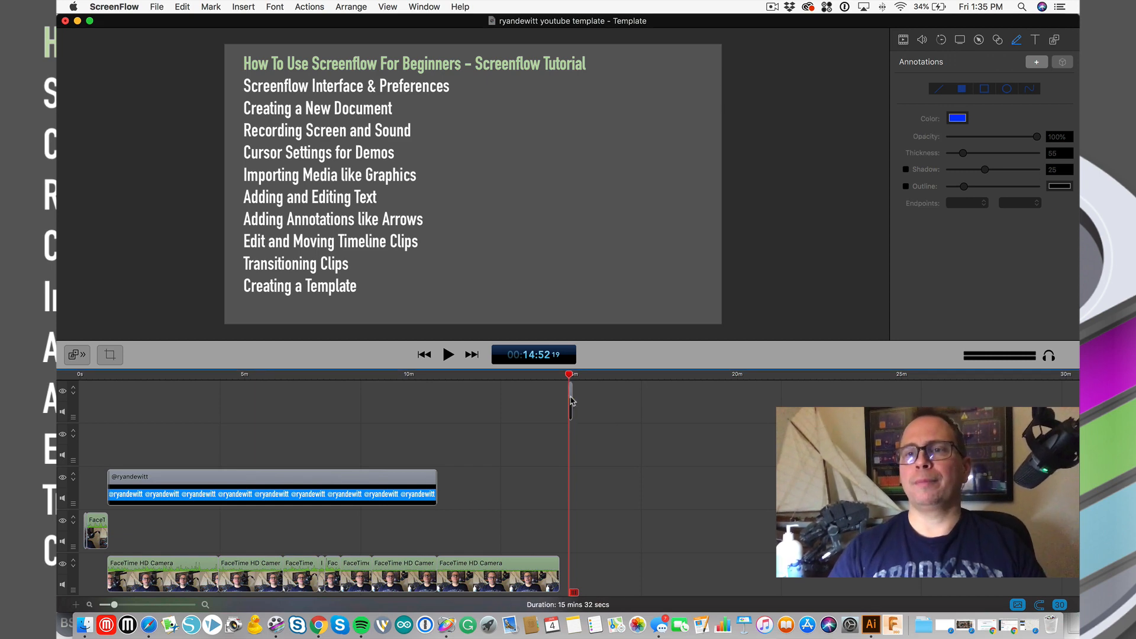
pyautogui.scroll(5, 485, 468)
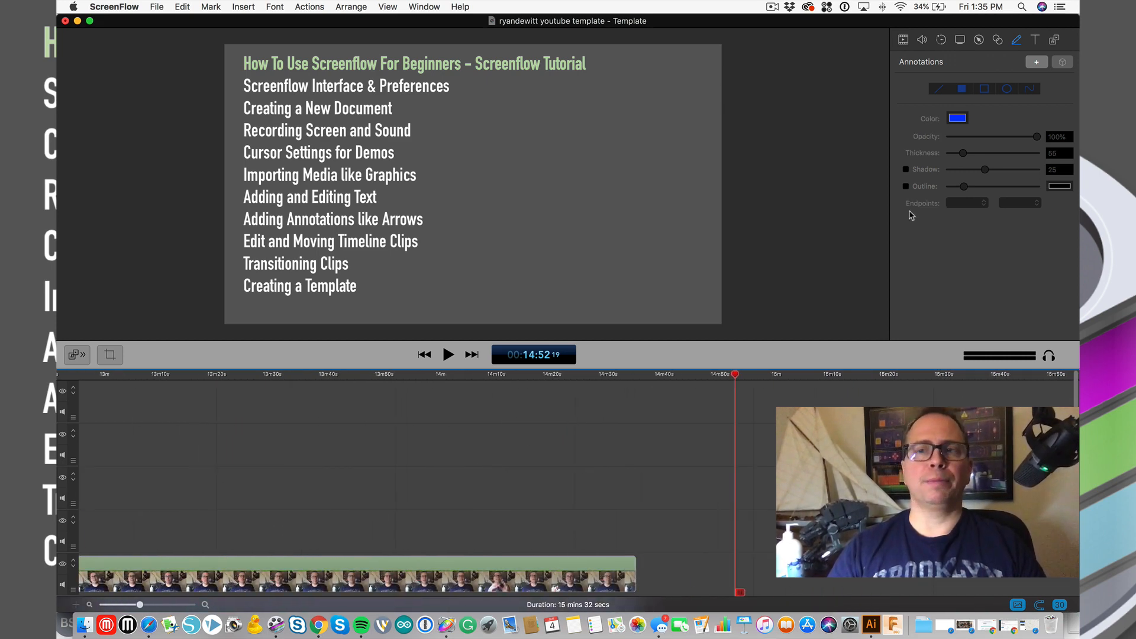
pyautogui.click(1037, 63)
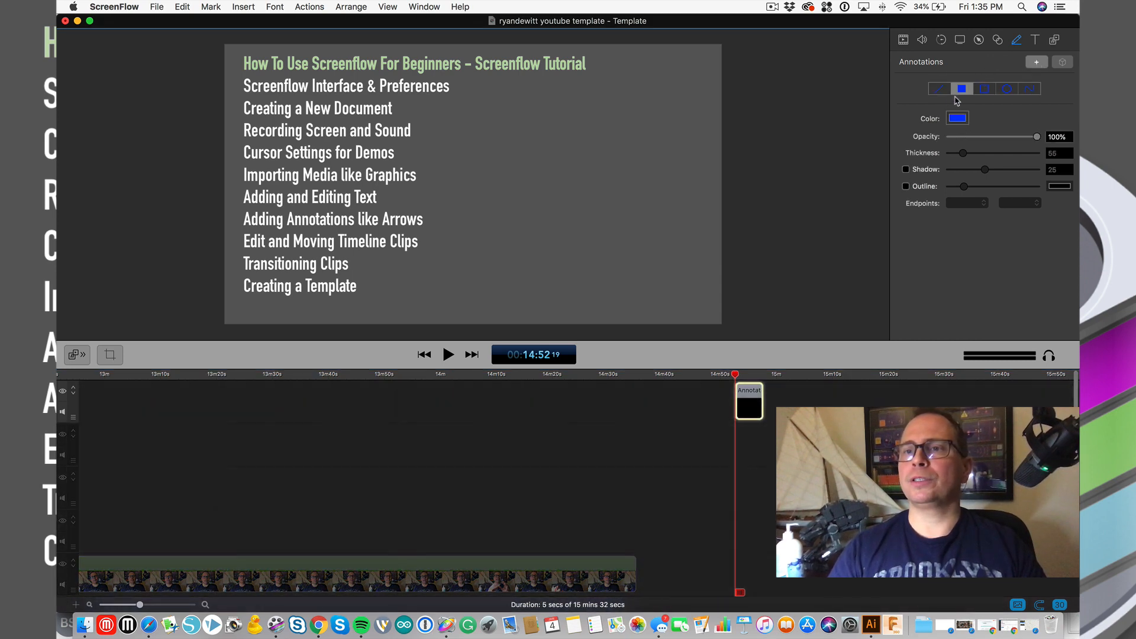
pyautogui.click(941, 90)
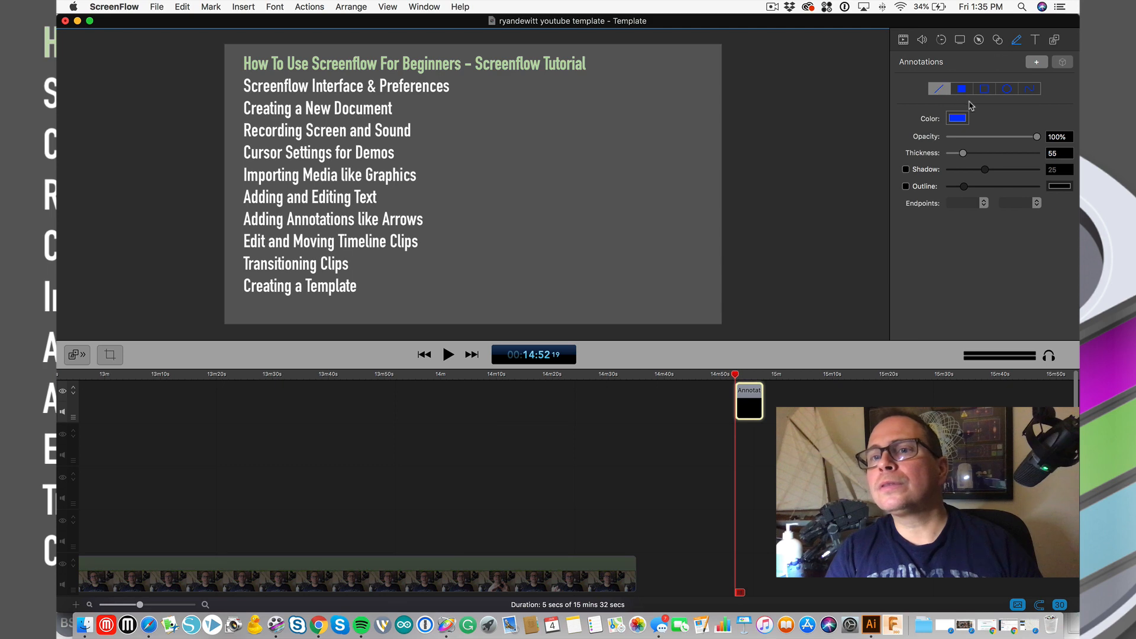
pyautogui.click(1037, 91)
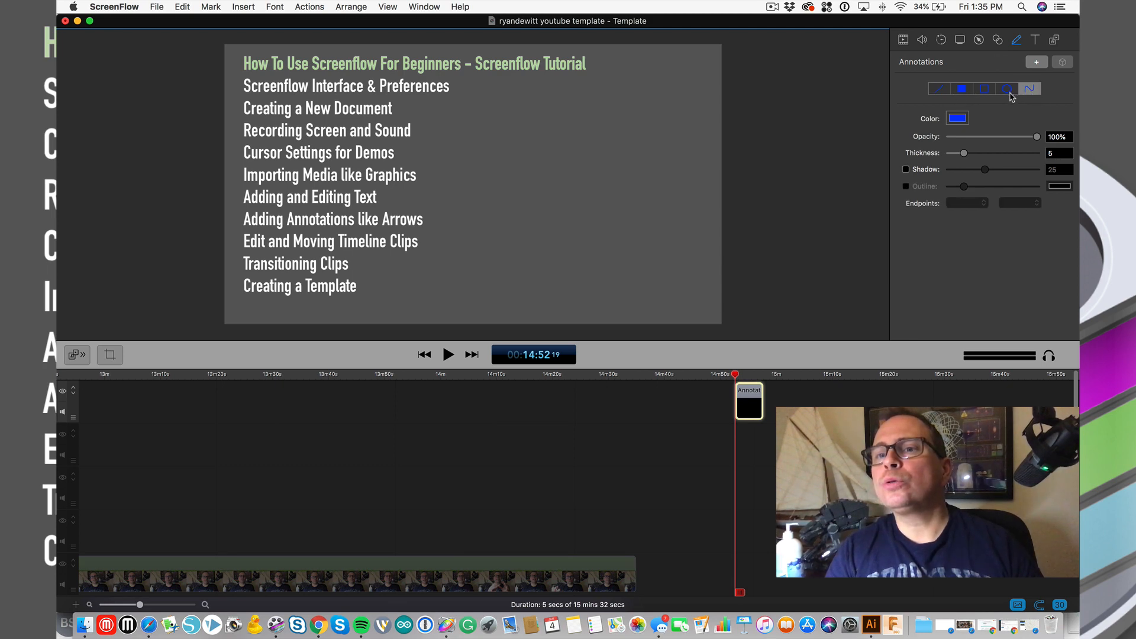
pyautogui.click(941, 90)
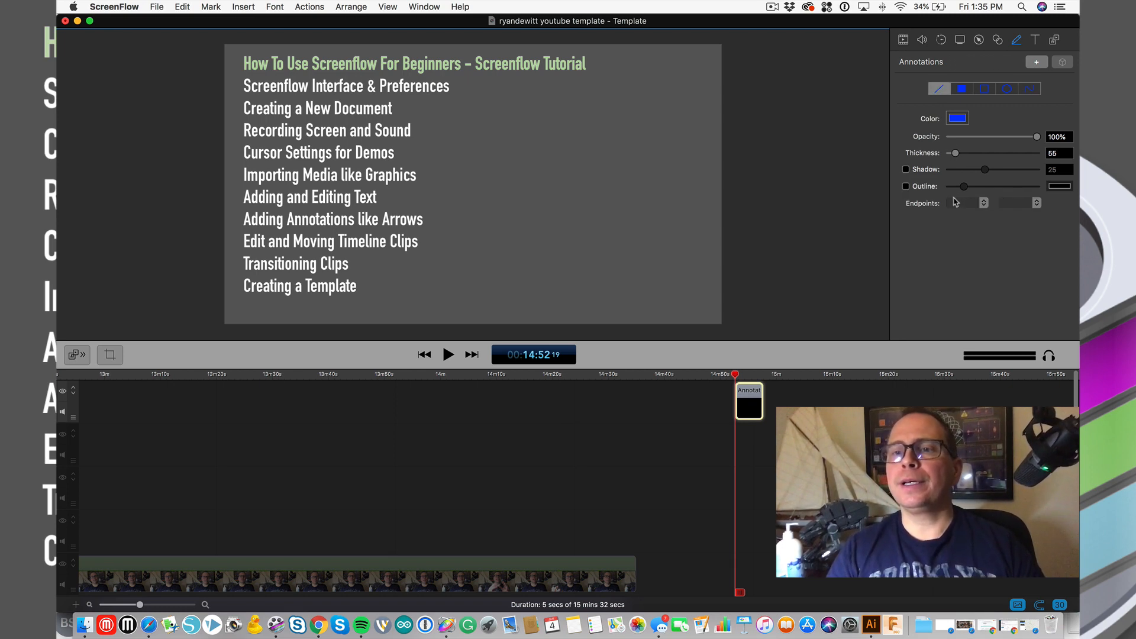
# - Put arrowheads on both line ends, draw the arrow beside the chapter list, and shift its clip earlier
pyautogui.click(983, 203)
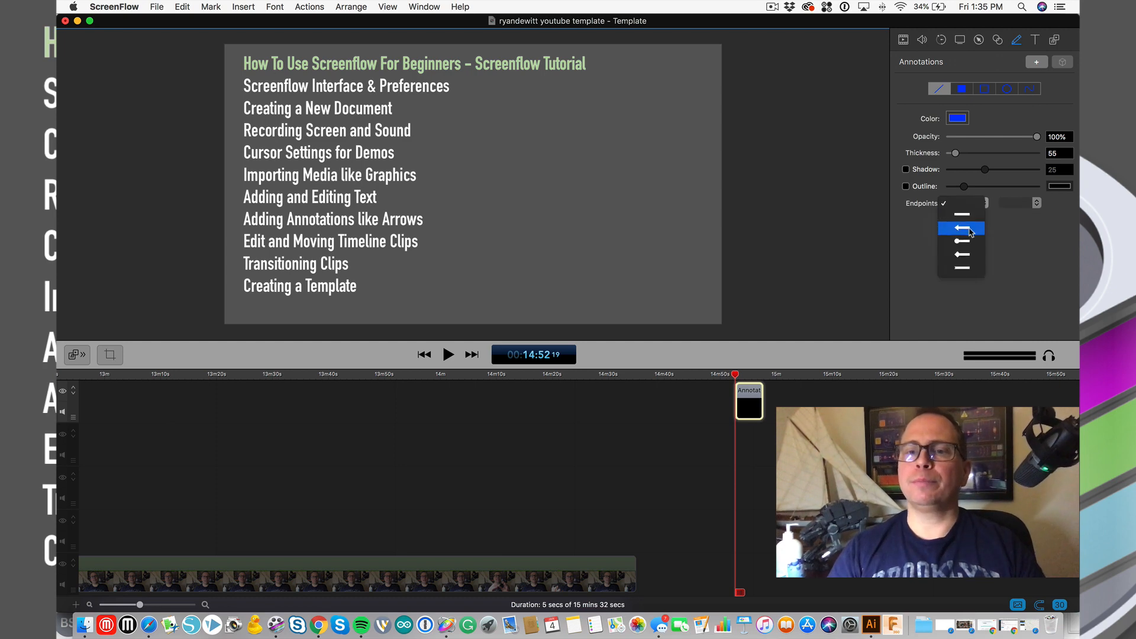
pyautogui.click(971, 232)
pyautogui.click(1037, 203)
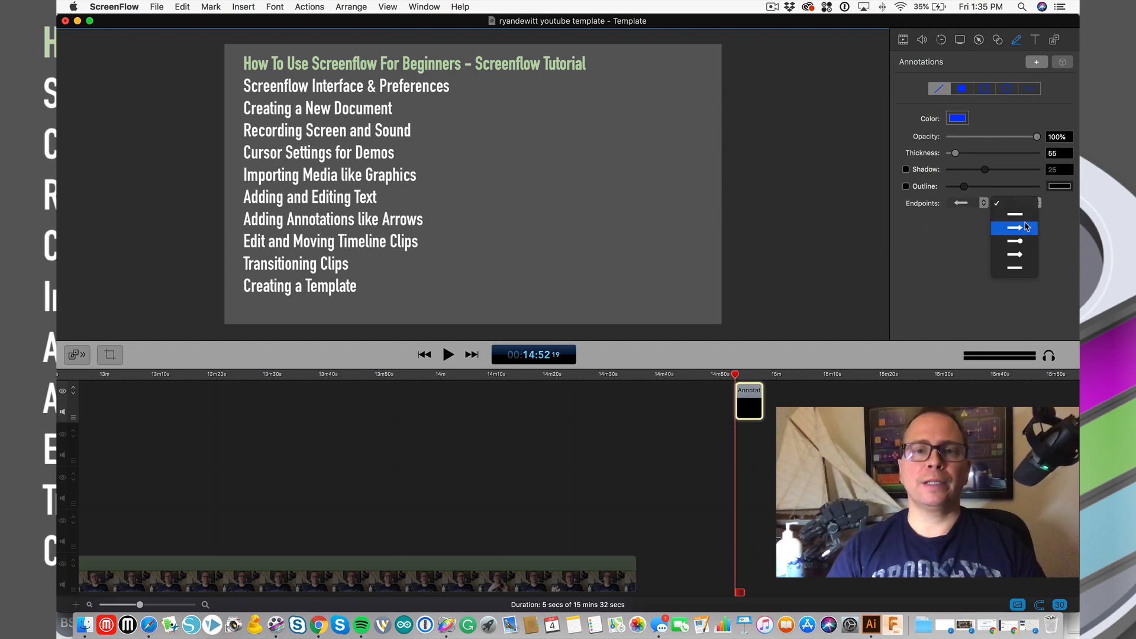
pyautogui.click(1026, 227)
pyautogui.moveTo(510, 188); pyautogui.dragTo(643, 188)
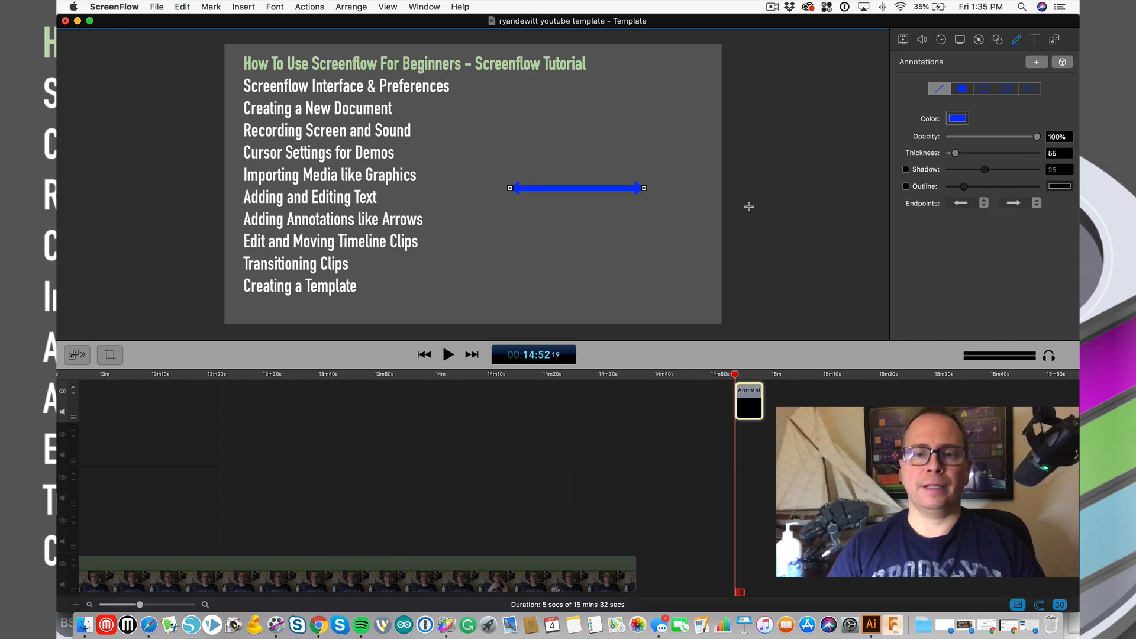
pyautogui.moveTo(751, 399)
pyautogui.mouseDown()
pyautogui.moveTo(617, 407)
pyautogui.moveTo(714, 403)
pyautogui.mouseUp()
pyautogui.click(646, 374)
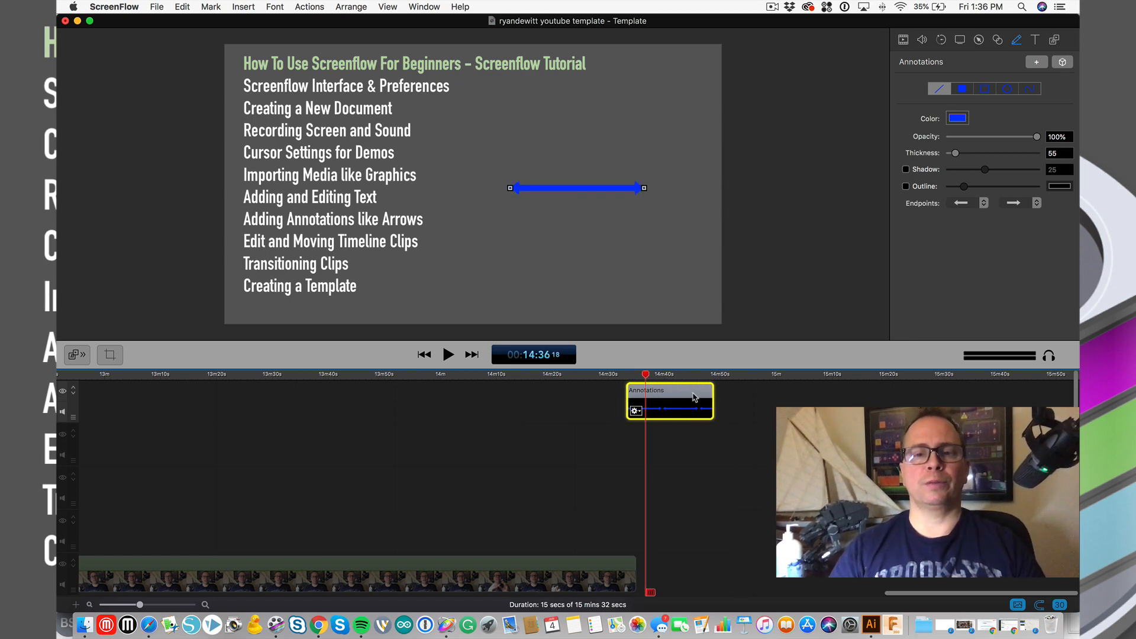
# - Nudge the arrow annotation clip slightly earlier and show its Video properties
pyautogui.click(692, 451)
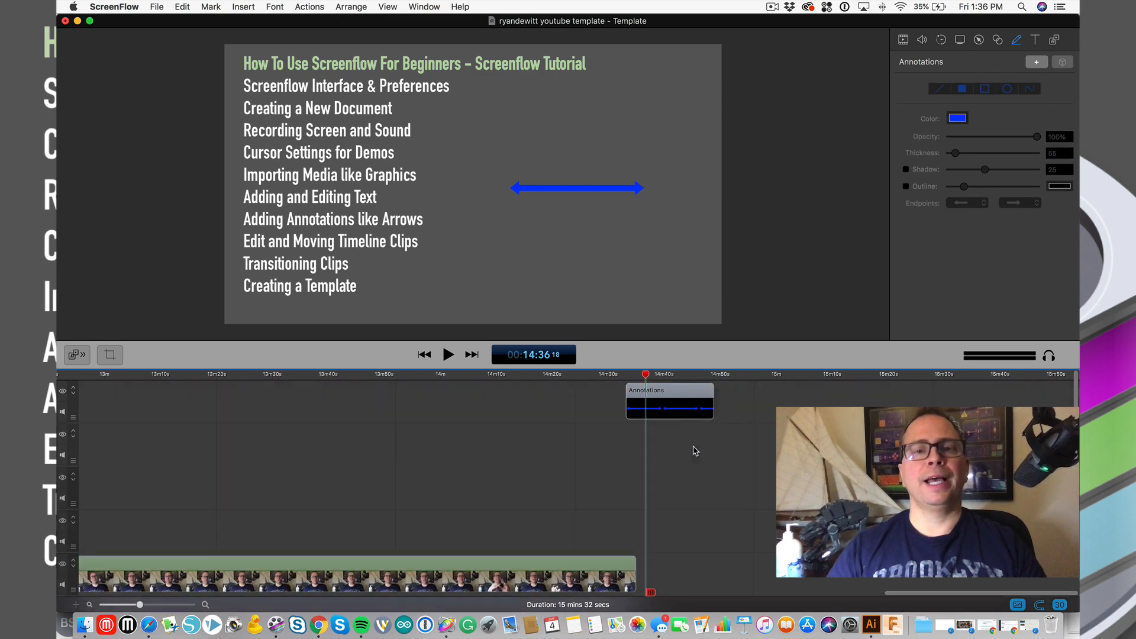
pyautogui.moveTo(674, 391)
pyautogui.mouseDown()
pyautogui.moveTo(636, 391)
pyautogui.moveTo(673, 395)
pyautogui.mouseUp()
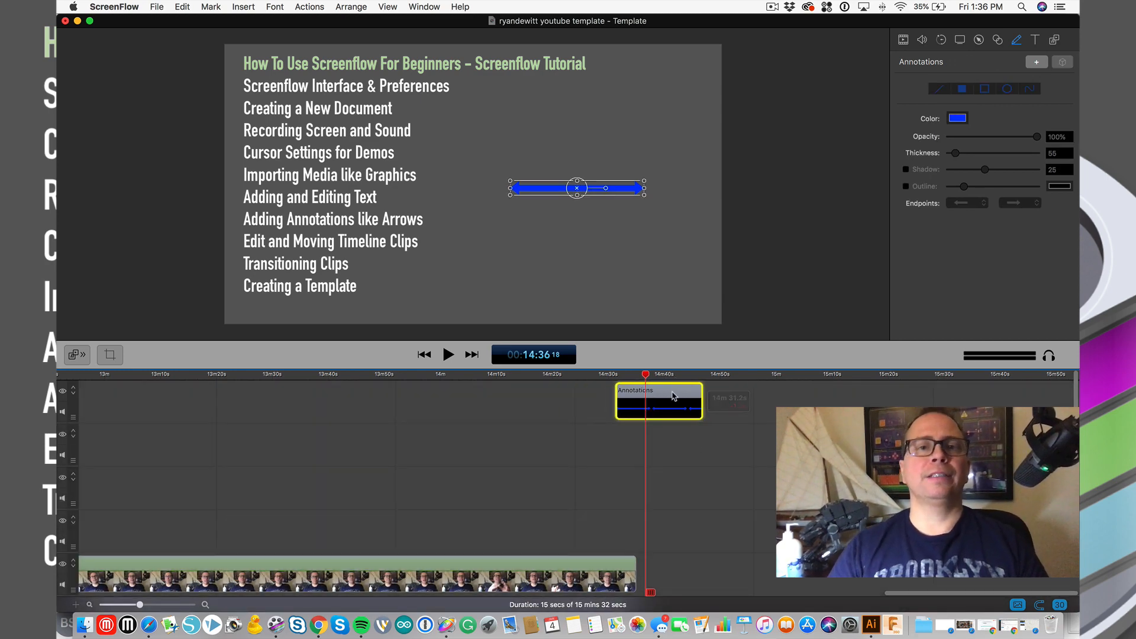
pyautogui.scroll(-1, 674, 397)
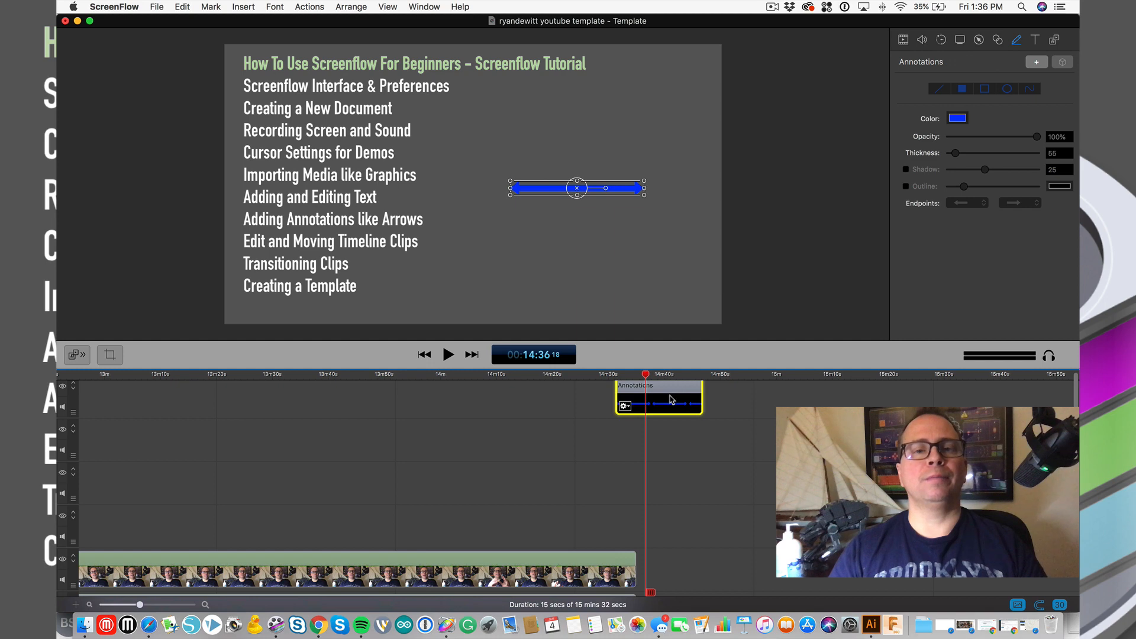
pyautogui.hscroll(1, 672, 399)
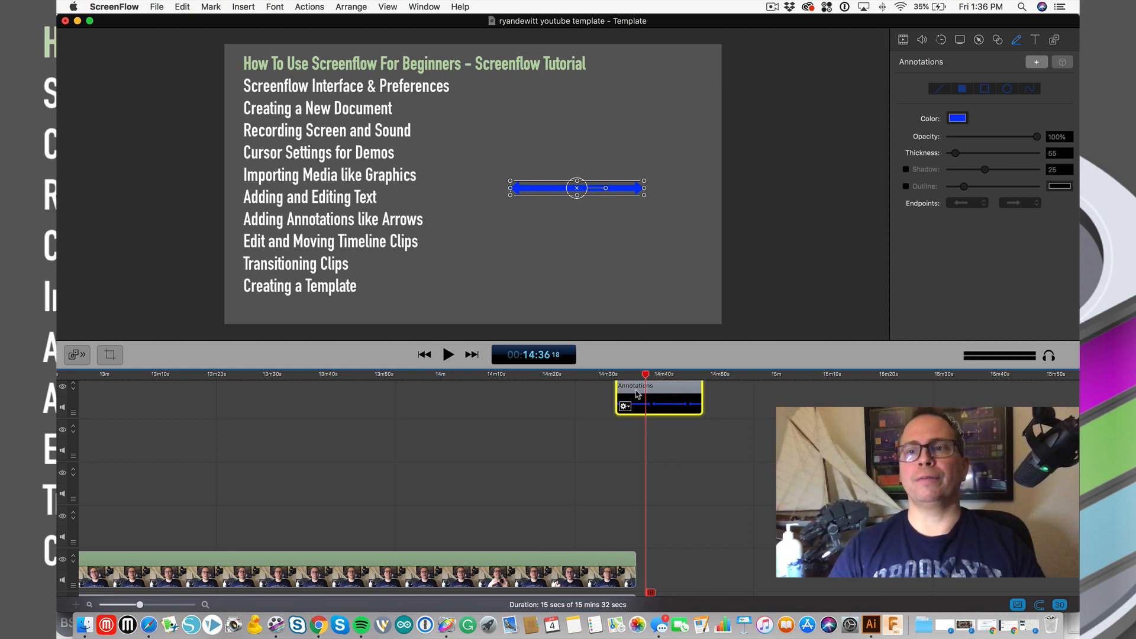
pyautogui.click(904, 40)
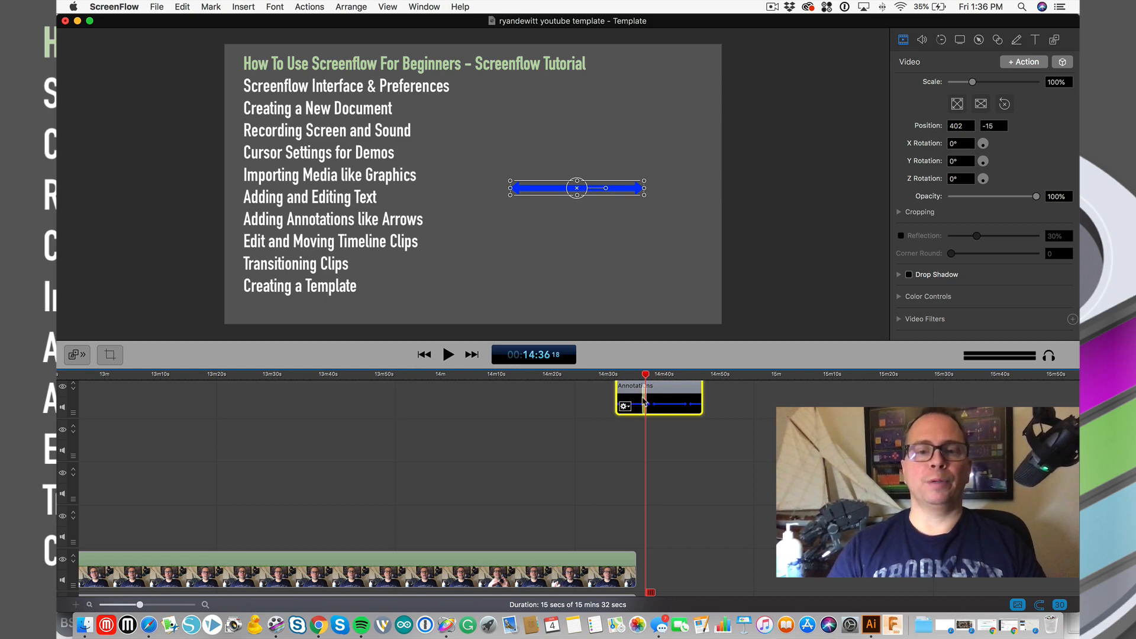
# - Extend the video action to the clip start, start the arrow off the right edge, and preview it
pyautogui.moveTo(643, 398)
pyautogui.mouseDown()
pyautogui.moveTo(615, 396)
pyautogui.moveTo(615, 375)
pyautogui.mouseUp()
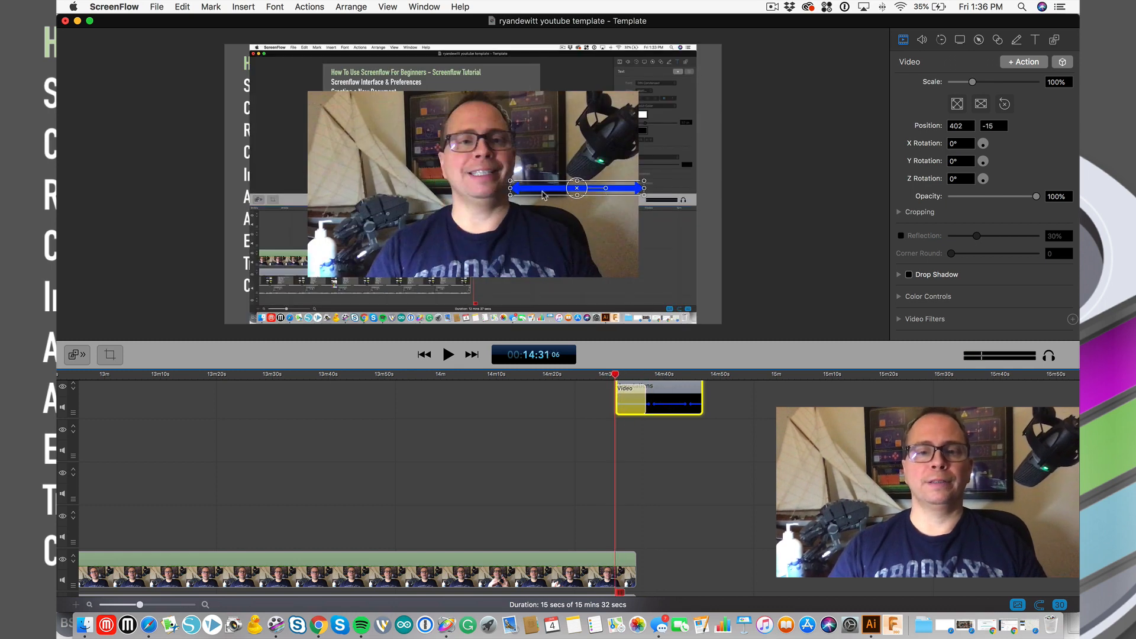
pyautogui.moveTo(544, 195); pyautogui.dragTo(754, 192)
pyautogui.press('space')
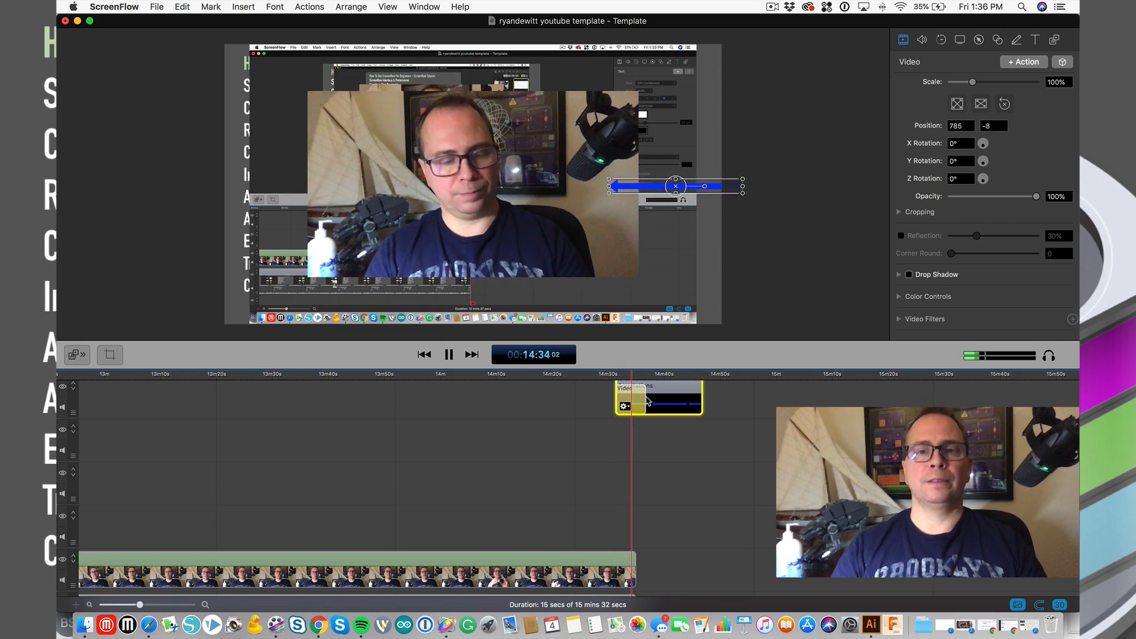
pyautogui.click(616, 376)
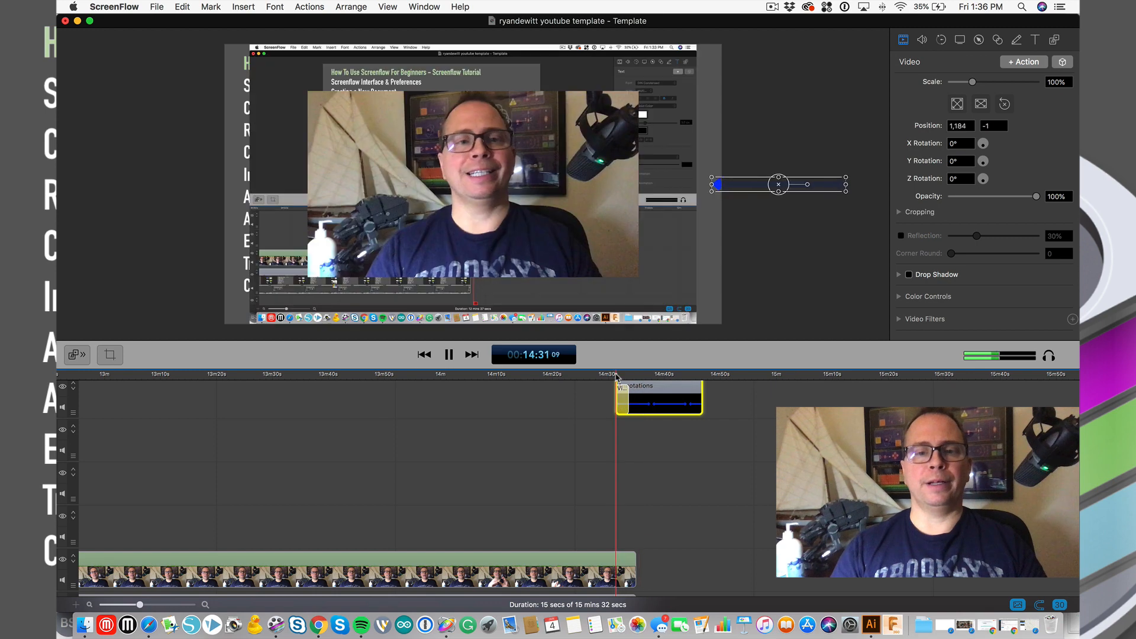
pyautogui.press('space')
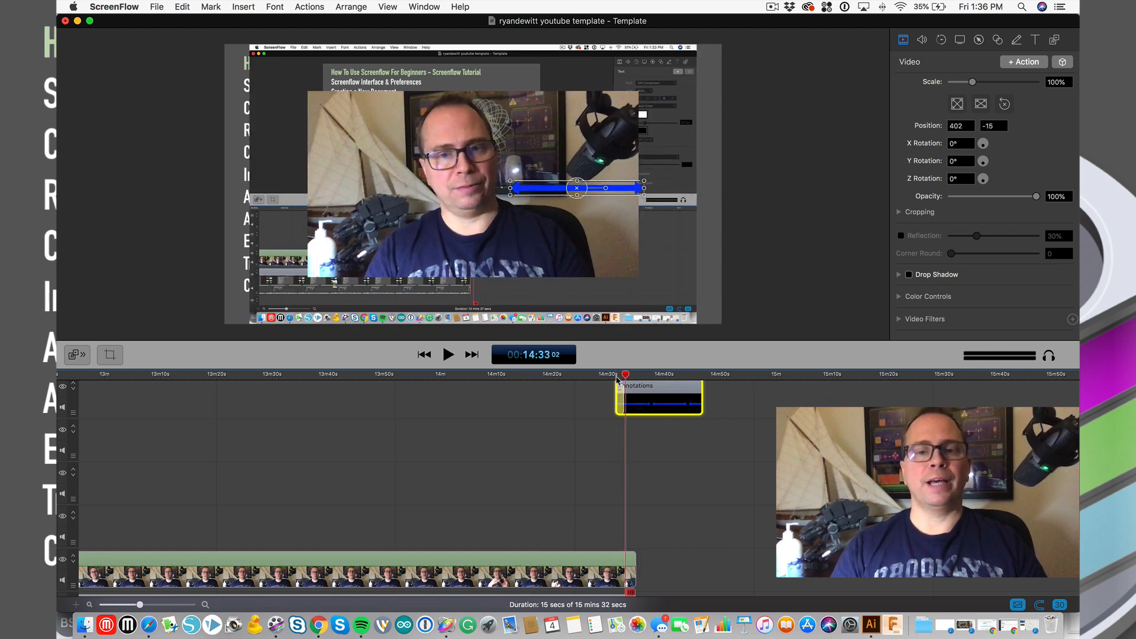
pyautogui.click(614, 377)
pyautogui.press('space')
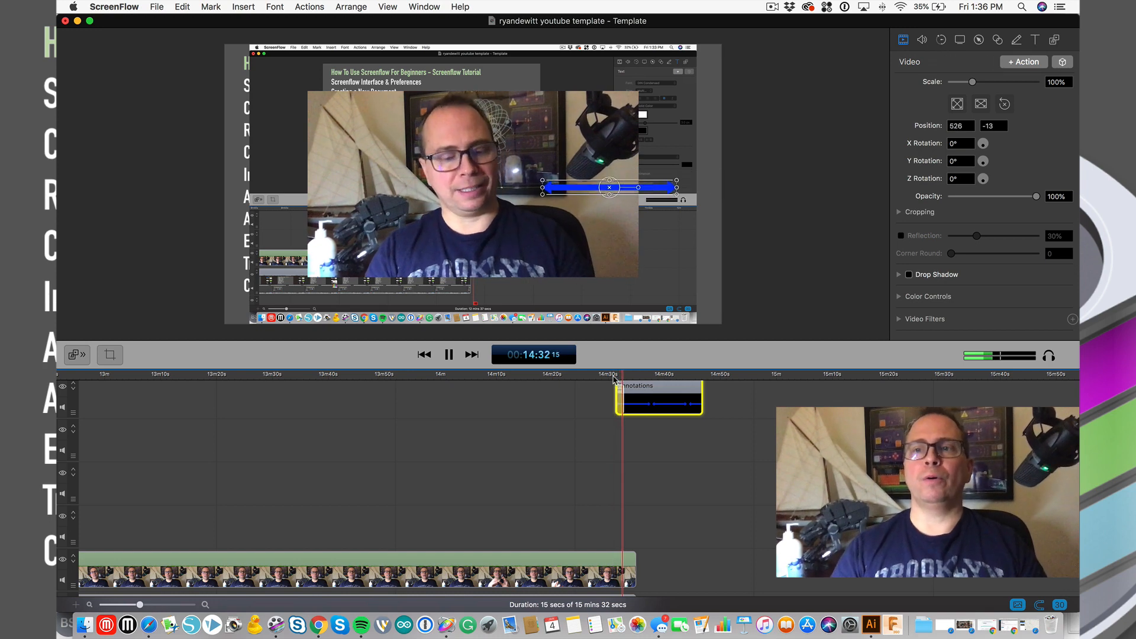
pyautogui.press('space')
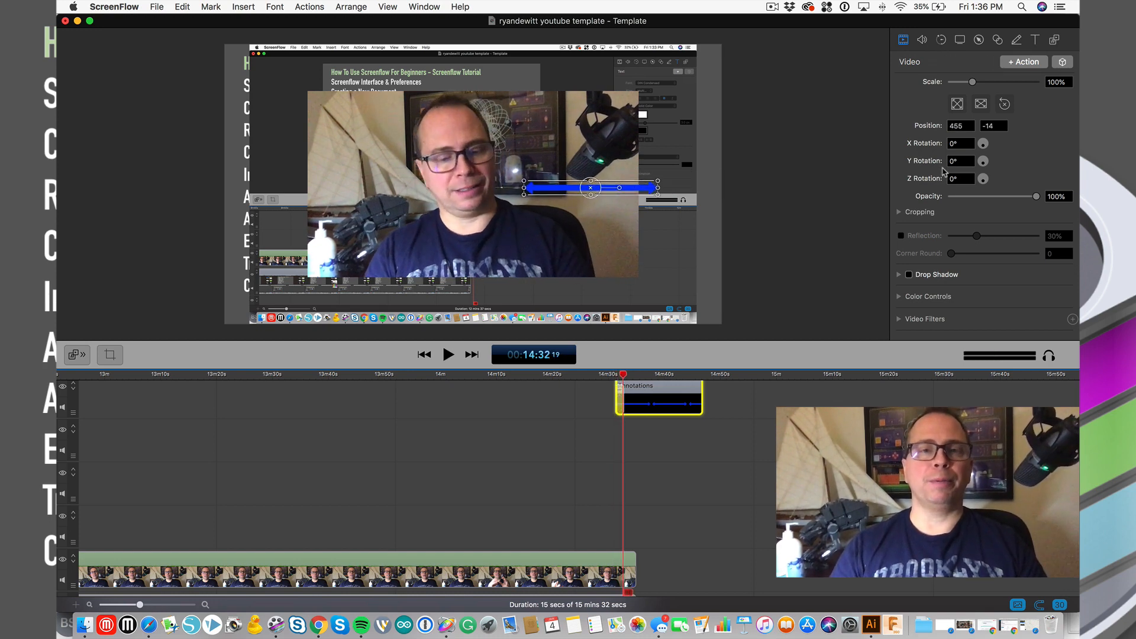
# - Reselect the arrow clip, undo to restore its off-canvas start, and replay the slide-in
pyautogui.click(772, 409)
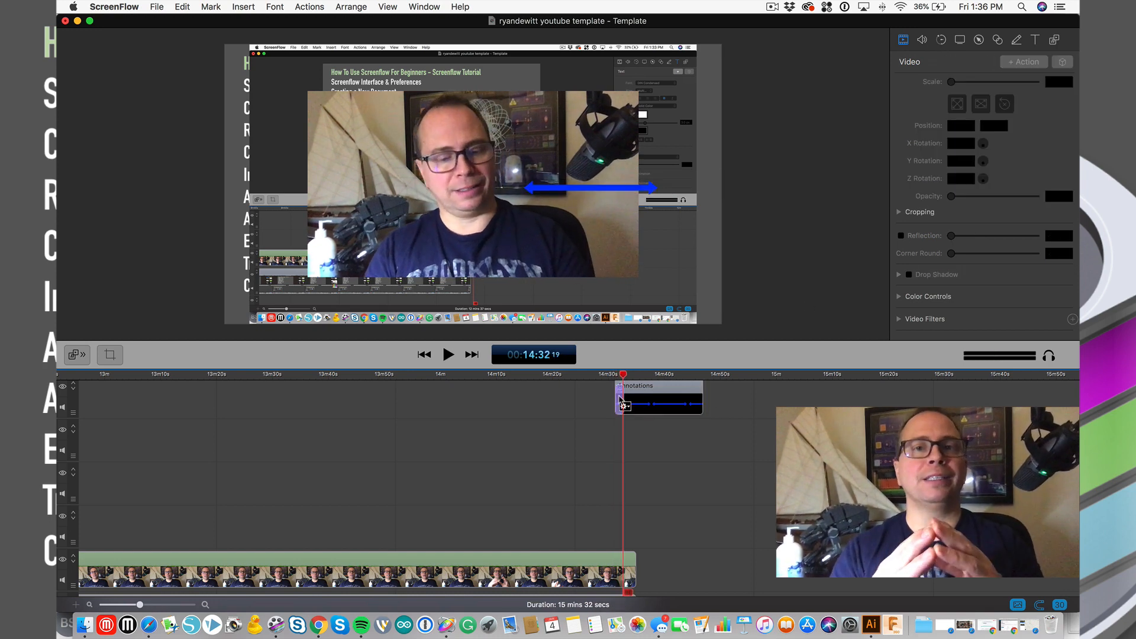
pyautogui.click(618, 401)
pyautogui.click(619, 402)
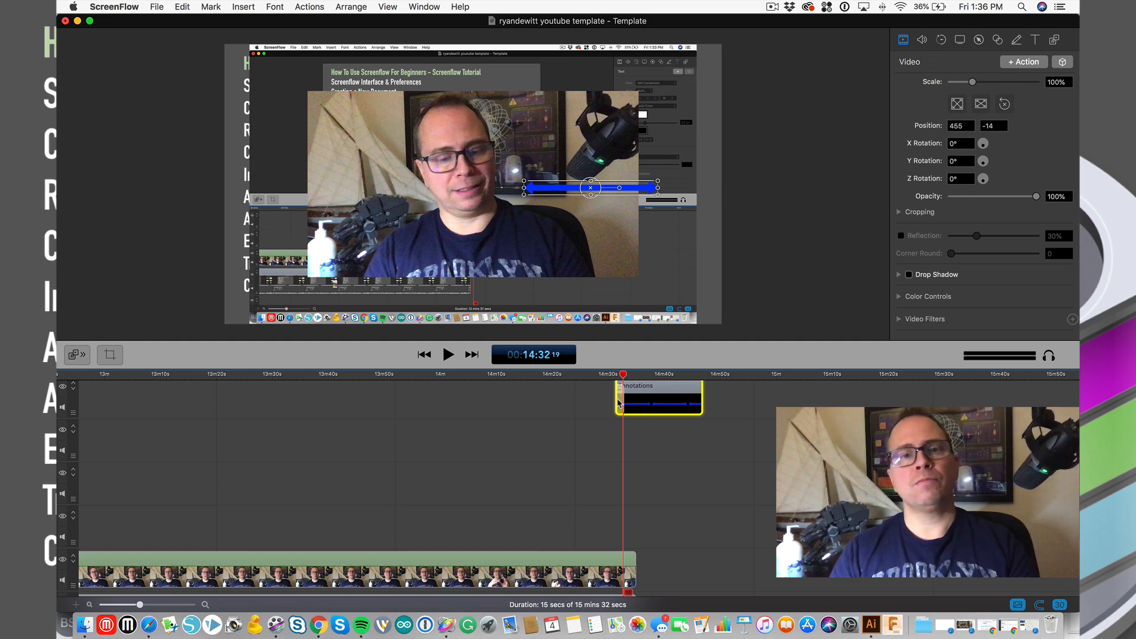
pyautogui.press('super+z')
pyautogui.press('super+z')
pyautogui.click(613, 376)
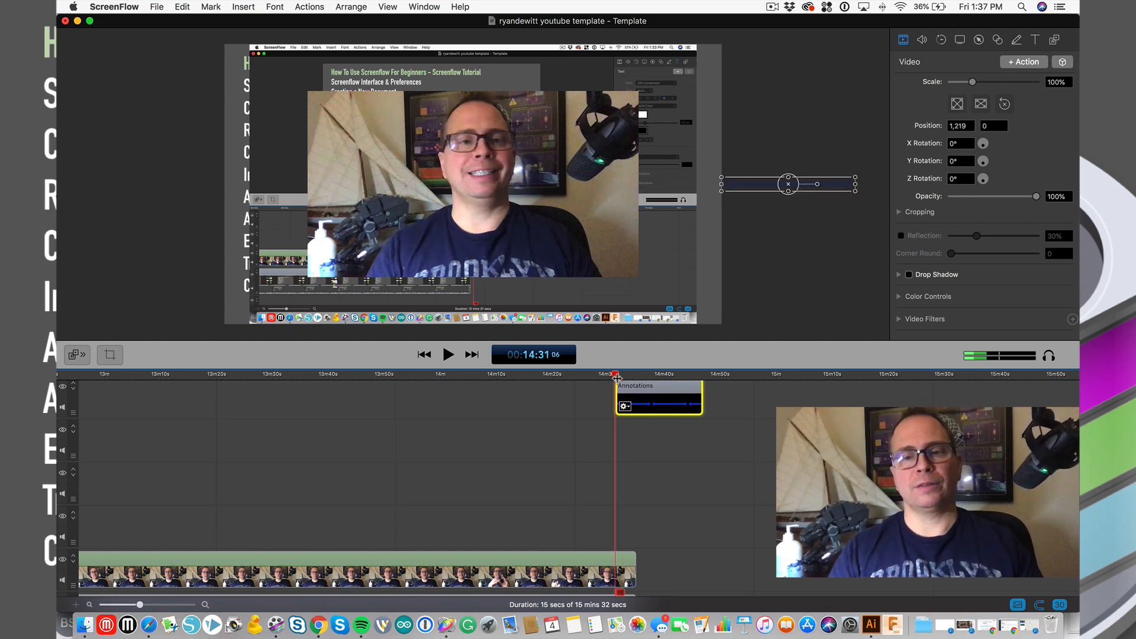
pyautogui.press('space')
pyautogui.press('space')
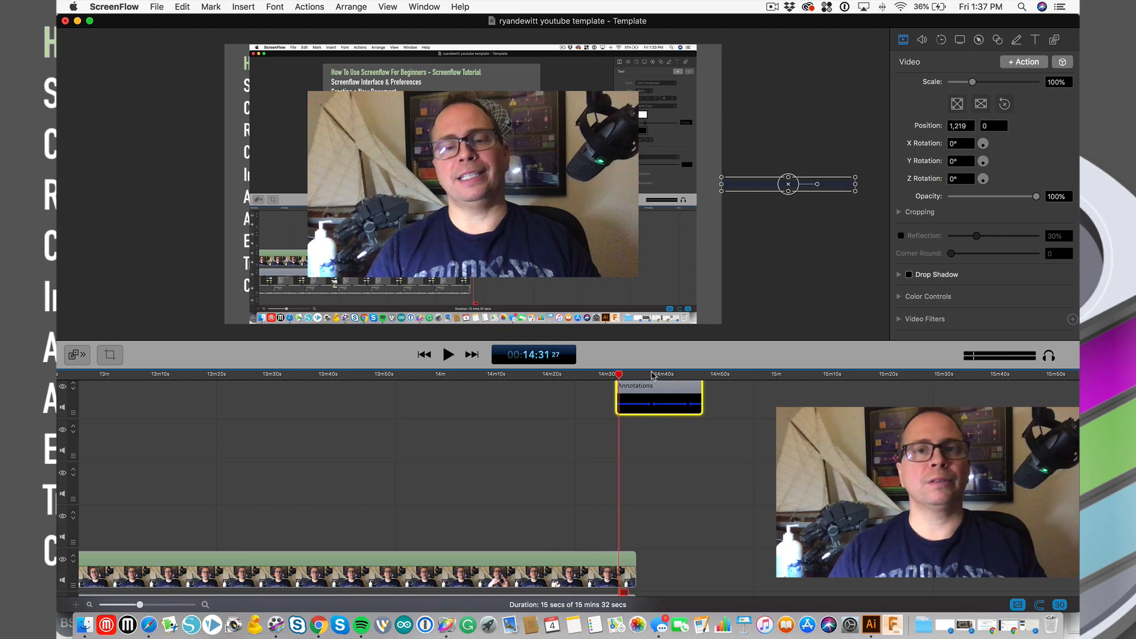
pyautogui.moveTo(653, 376); pyautogui.dragTo(637, 379)
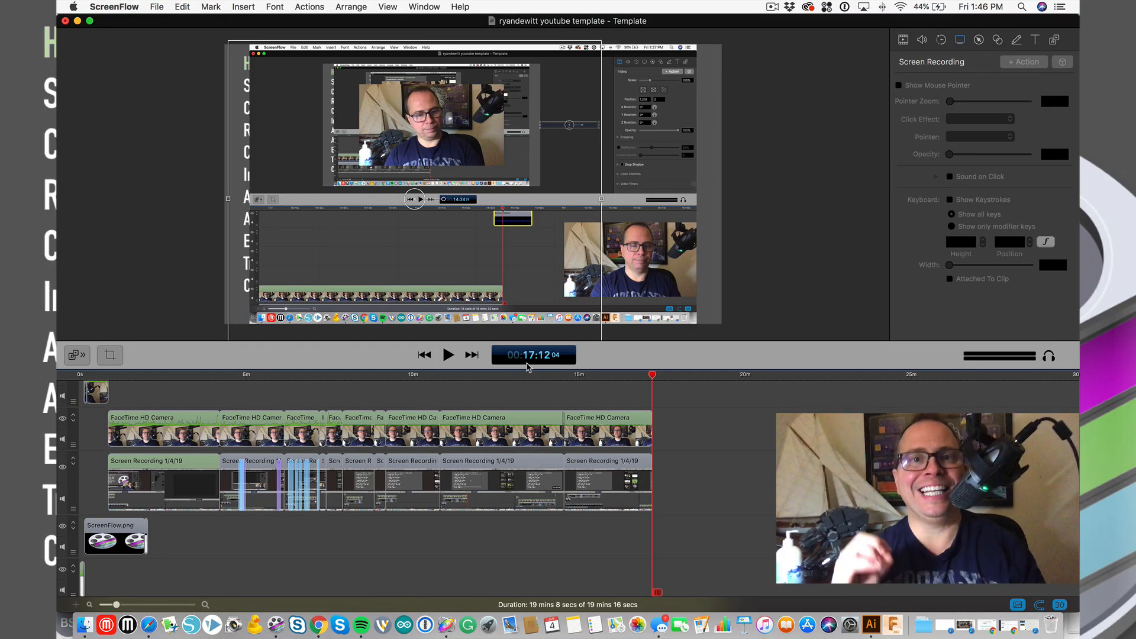
# - Select the last FaceTime HD Camera clip and try shifting it later on the timeline
pyautogui.click(660, 375)
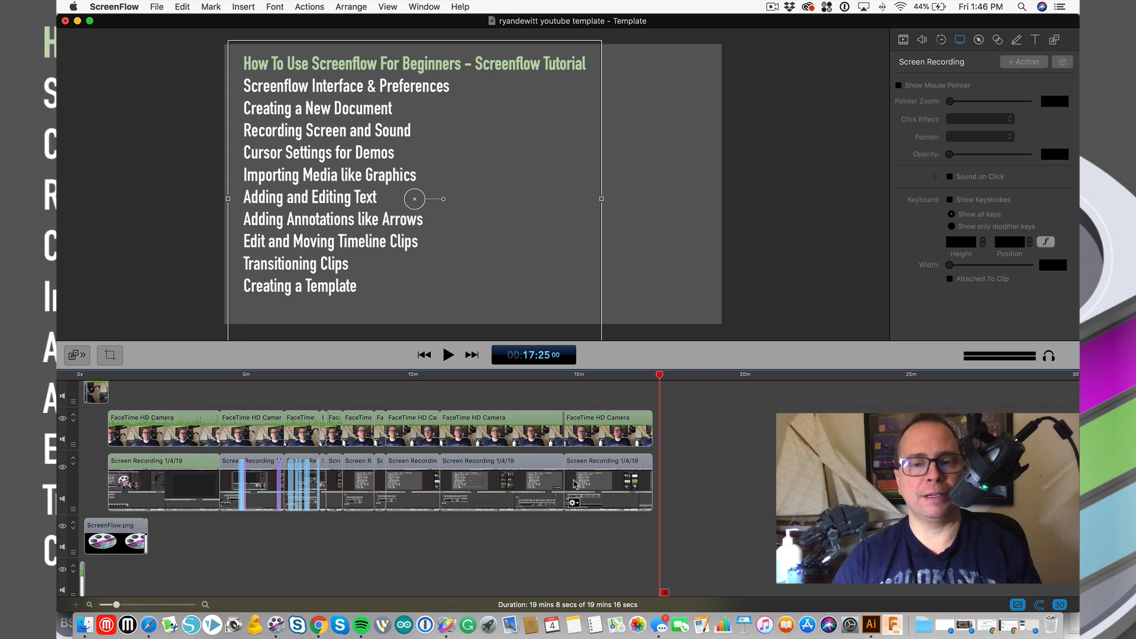
pyautogui.click(573, 438)
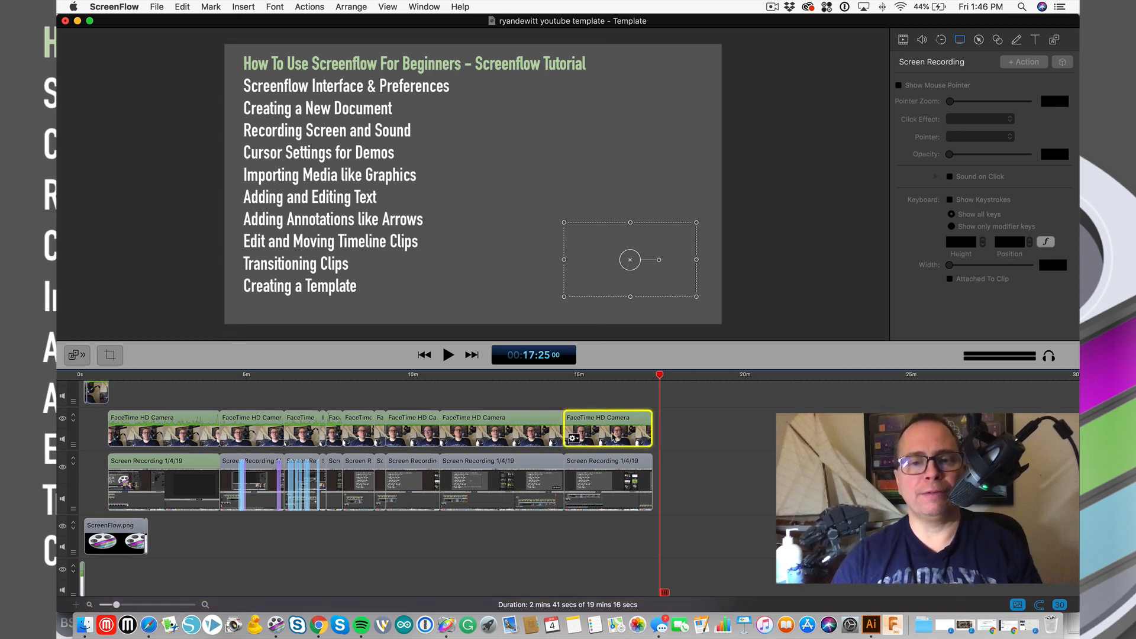
pyautogui.moveTo(573, 438); pyautogui.dragTo(604, 431)
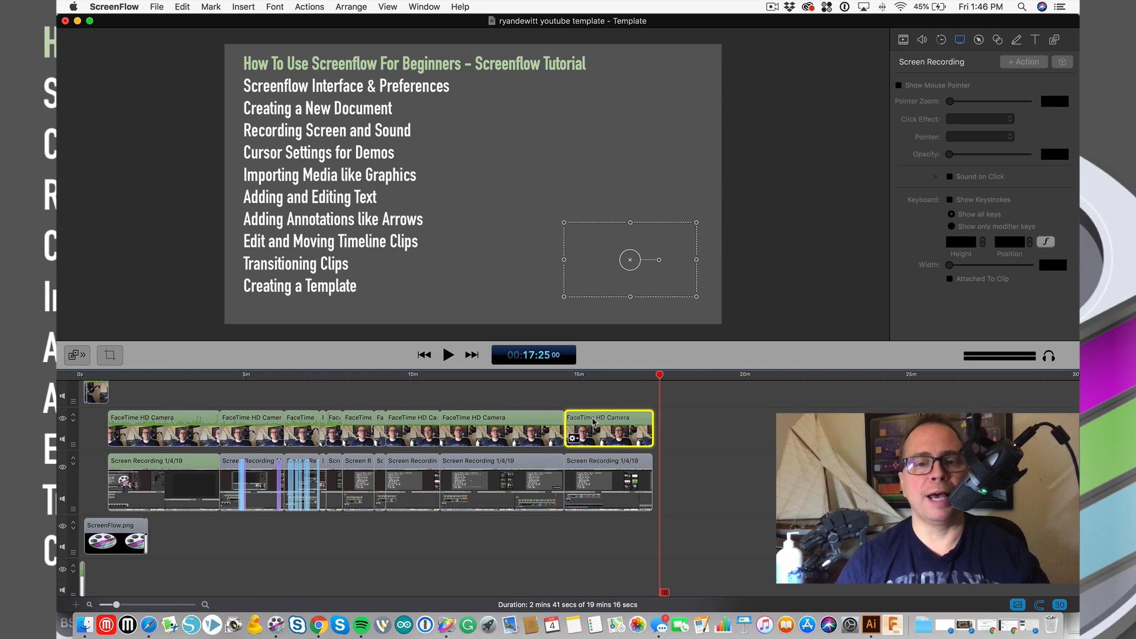
pyautogui.moveTo(589, 418)
pyautogui.mouseDown()
pyautogui.moveTo(639, 417)
pyautogui.moveTo(593, 417)
pyautogui.mouseUp()
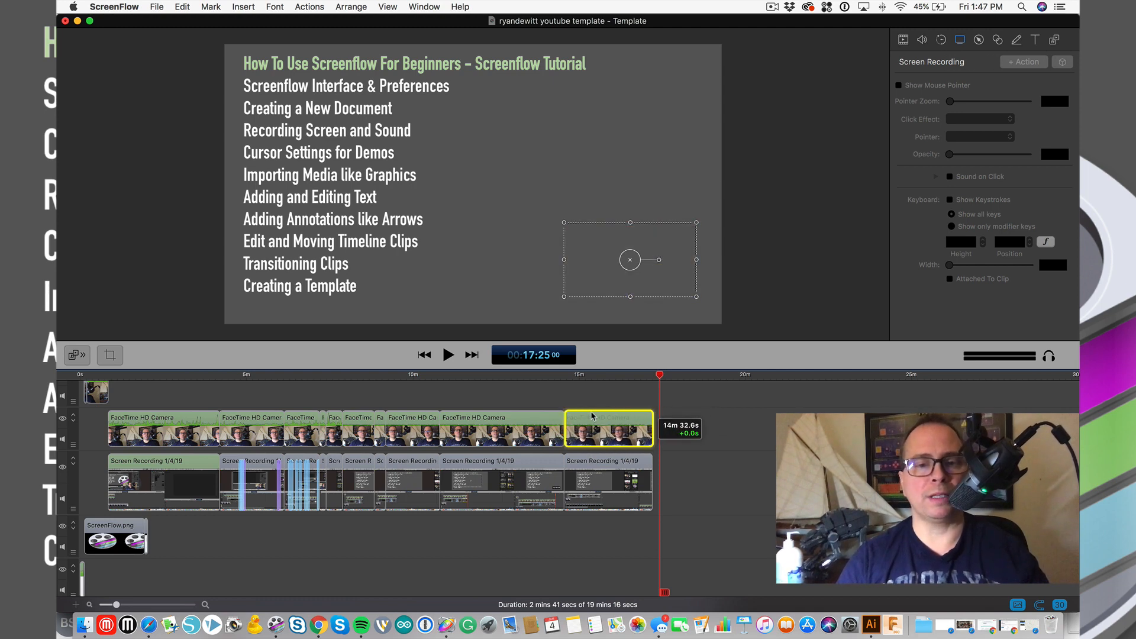
pyautogui.click(628, 380)
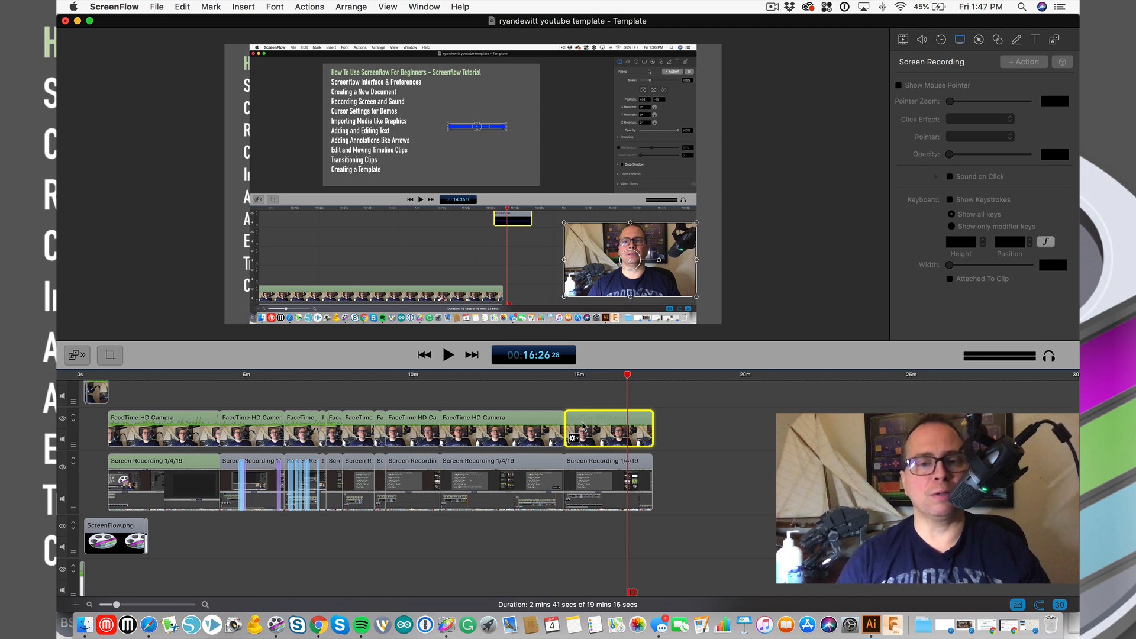
# - Try a faster playback speed for the clip, preview it, then revert to the original speed
pyautogui.doubleClick(583, 425)
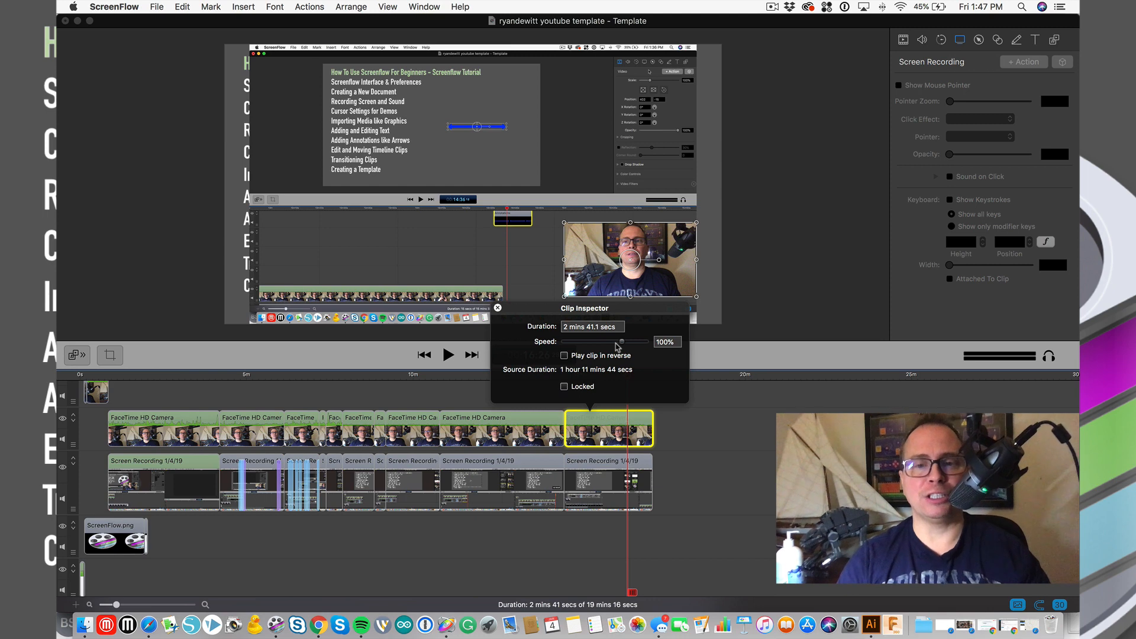
pyautogui.moveTo(622, 343); pyautogui.dragTo(594, 345)
pyautogui.click(657, 423)
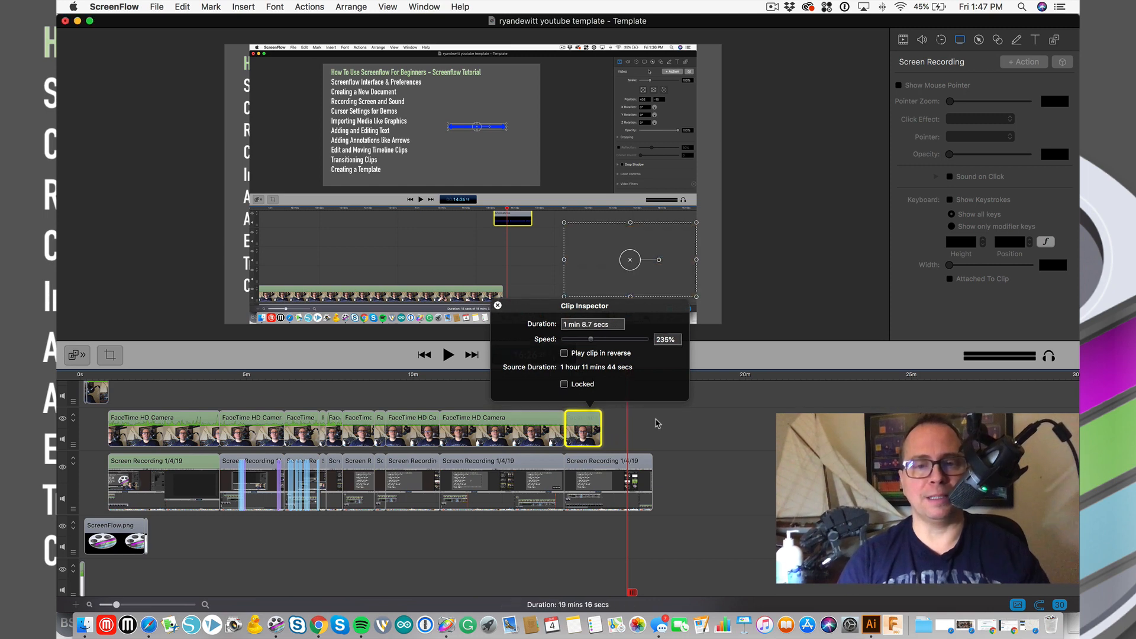
pyautogui.click(578, 377)
pyautogui.press('space')
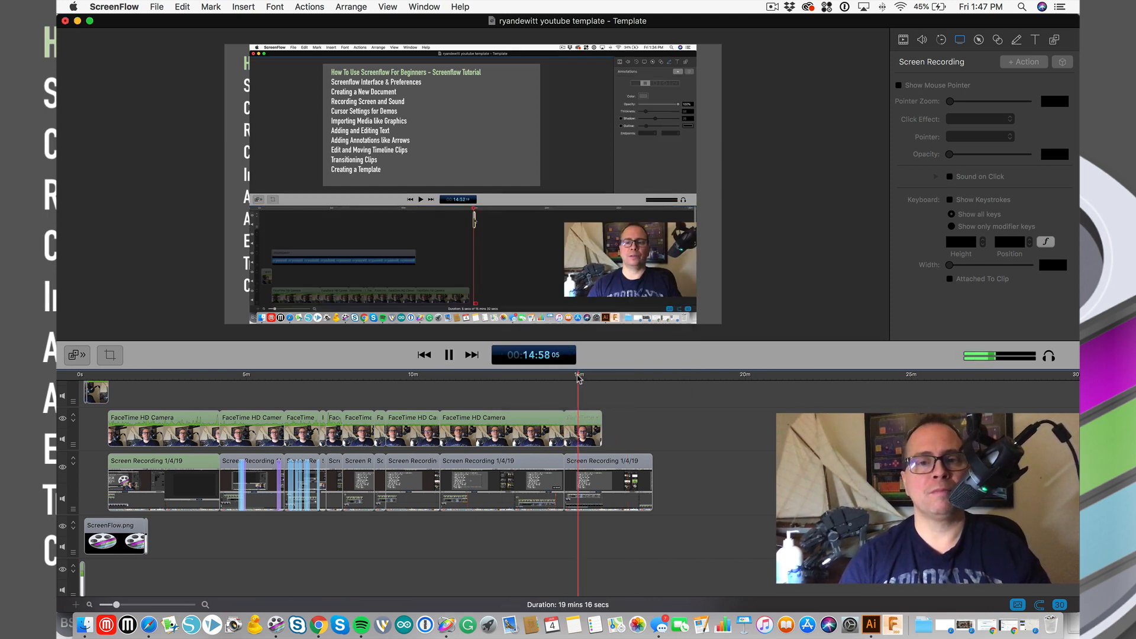
pyautogui.press('space')
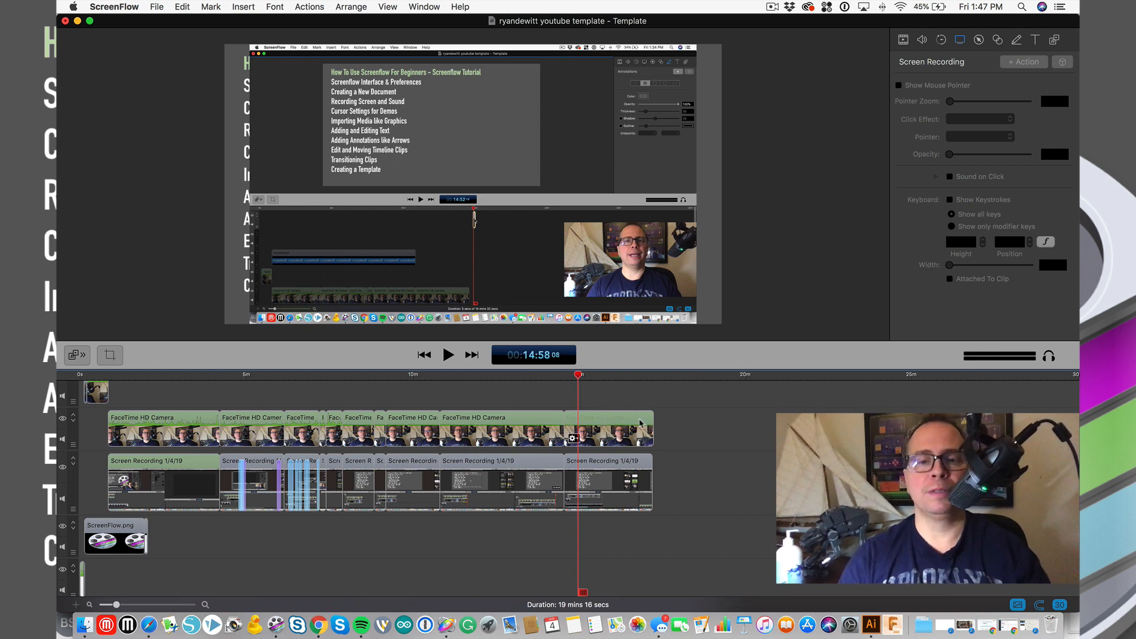
pyautogui.click(641, 422)
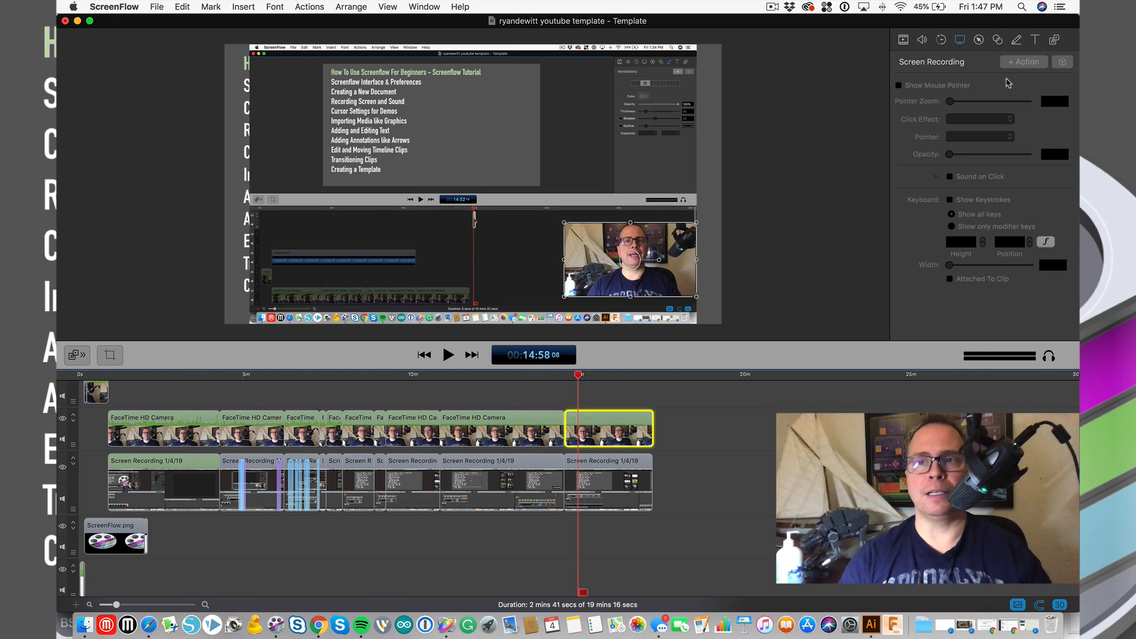
# - Show the last FaceTime clip's Audio settings and briefly check the Audio Mix options
pyautogui.click(922, 40)
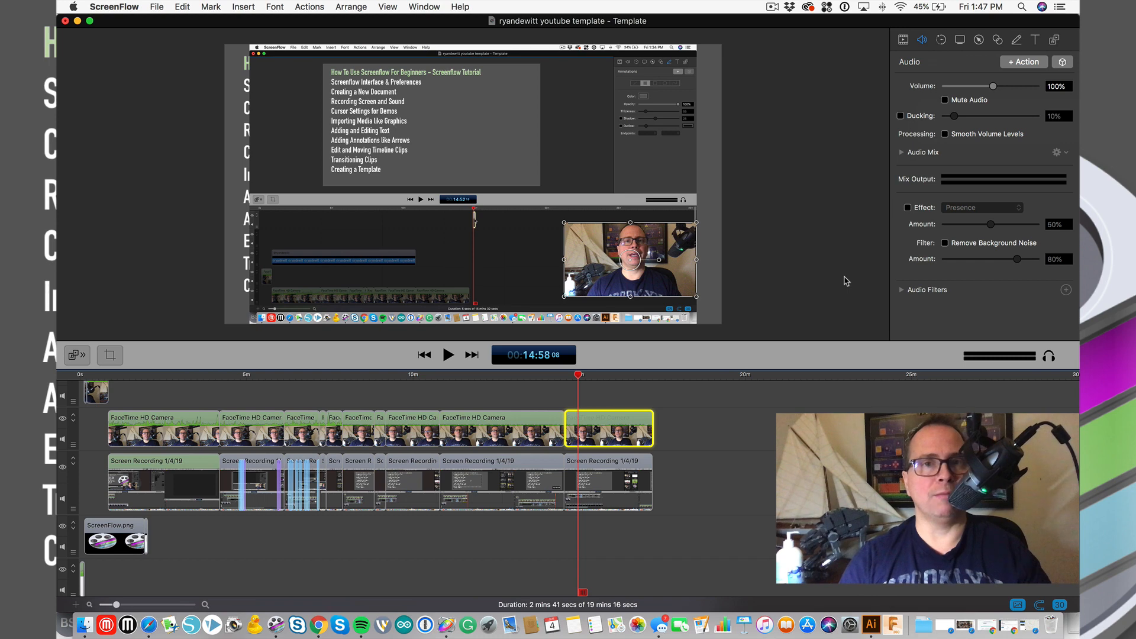
pyautogui.click(1059, 152)
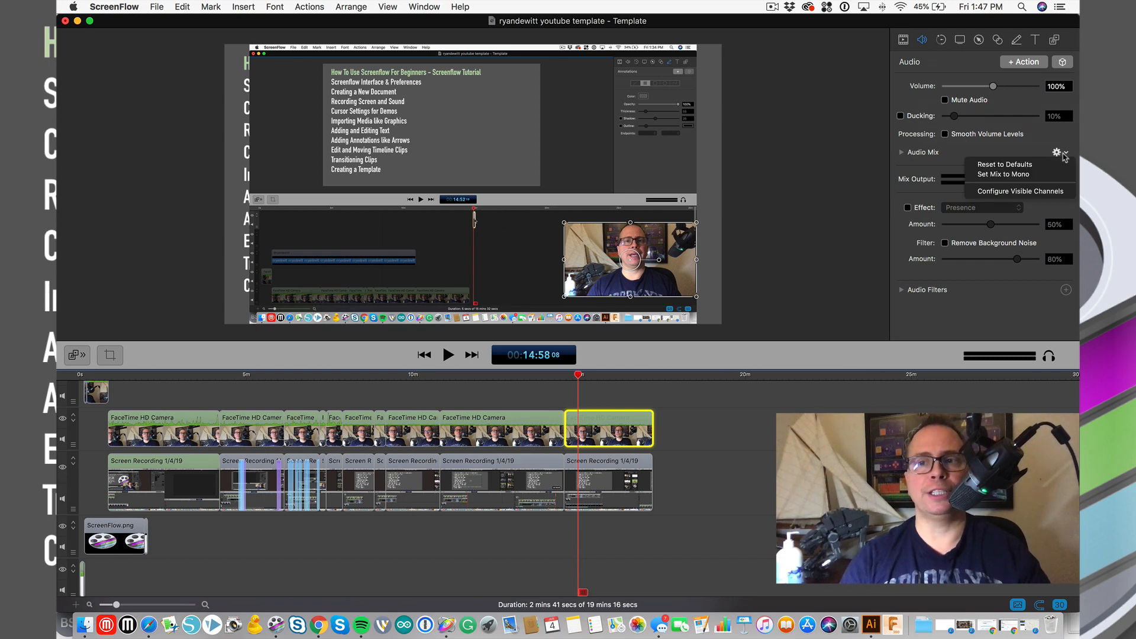
pyautogui.click(957, 159)
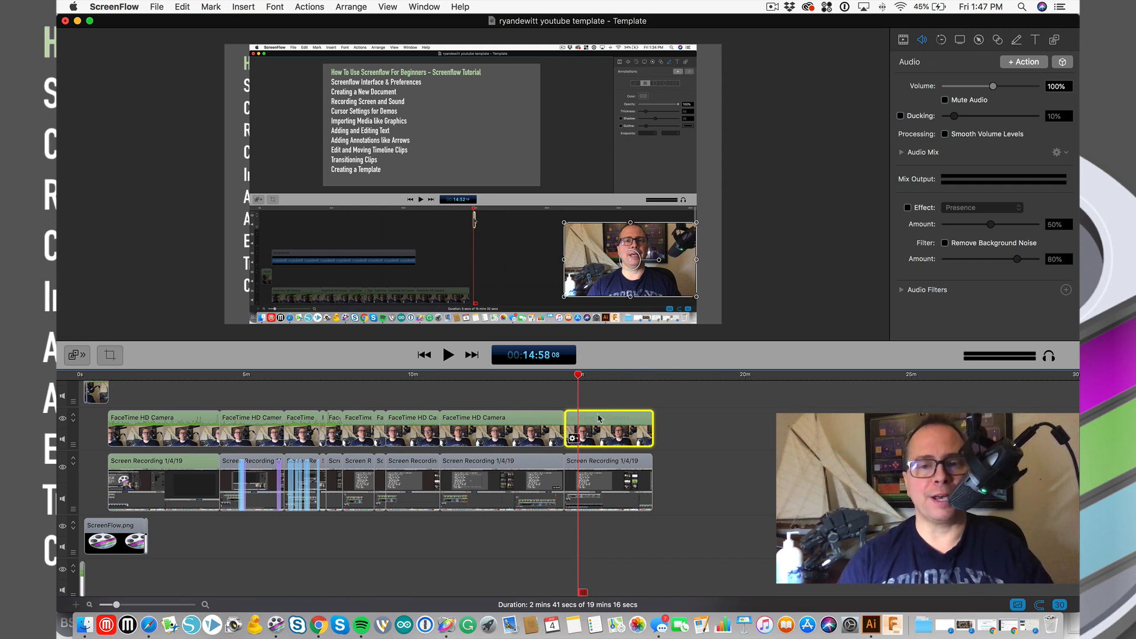
pyautogui.click(591, 376)
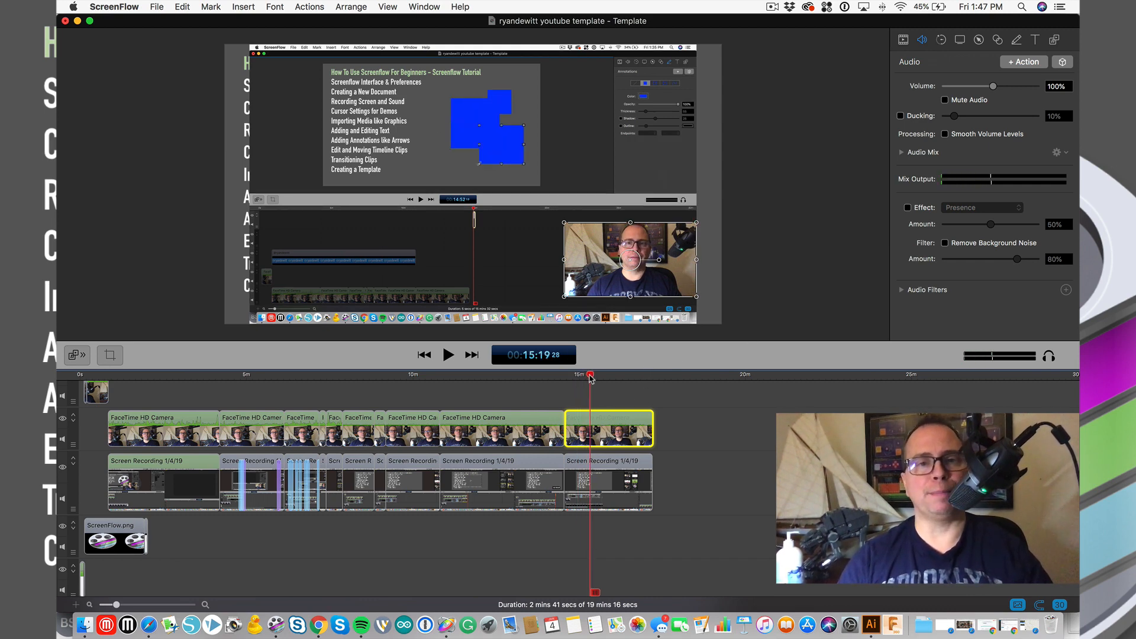
pyautogui.press('t')
pyautogui.moveTo(603, 377); pyautogui.dragTo(612, 376)
pyautogui.click(603, 426)
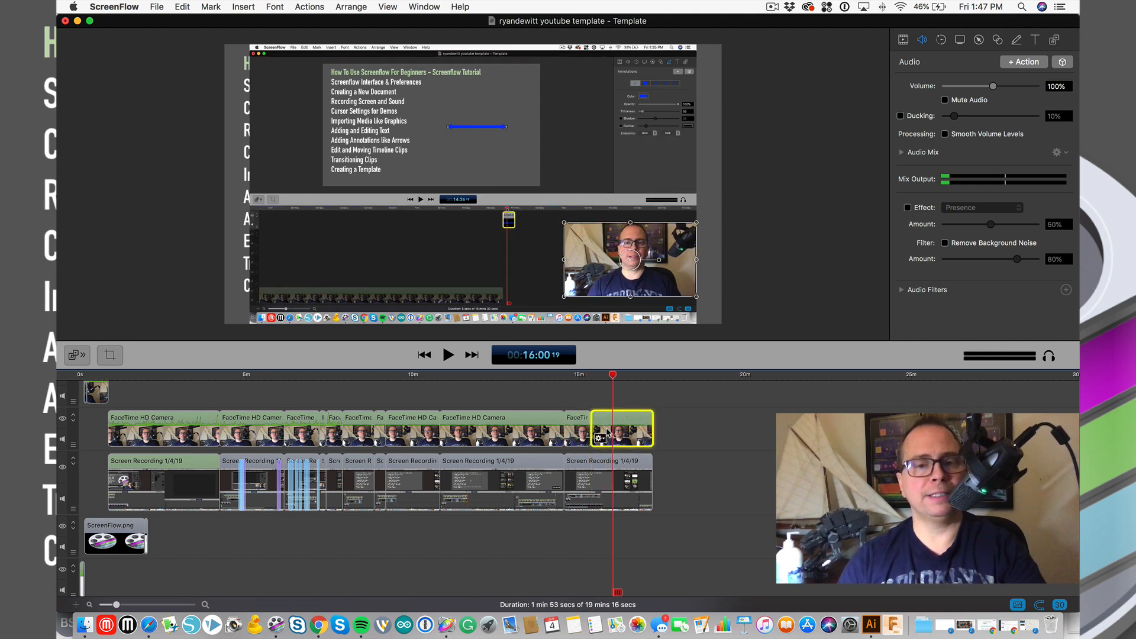
pyautogui.press('t')
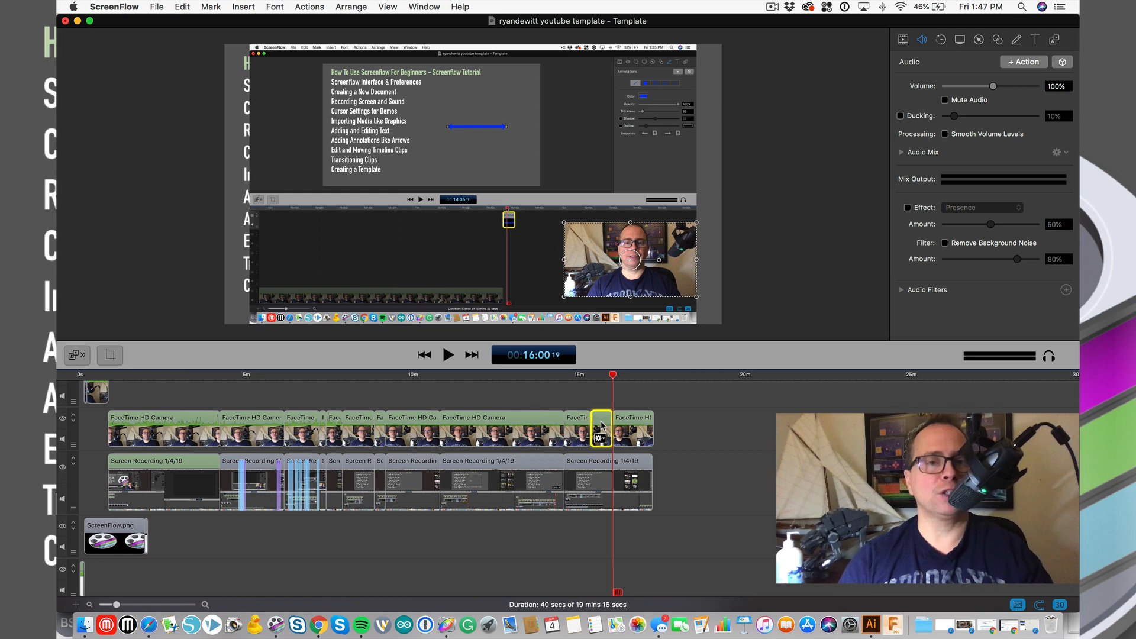
pyautogui.moveTo(595, 375); pyautogui.dragTo(613, 380)
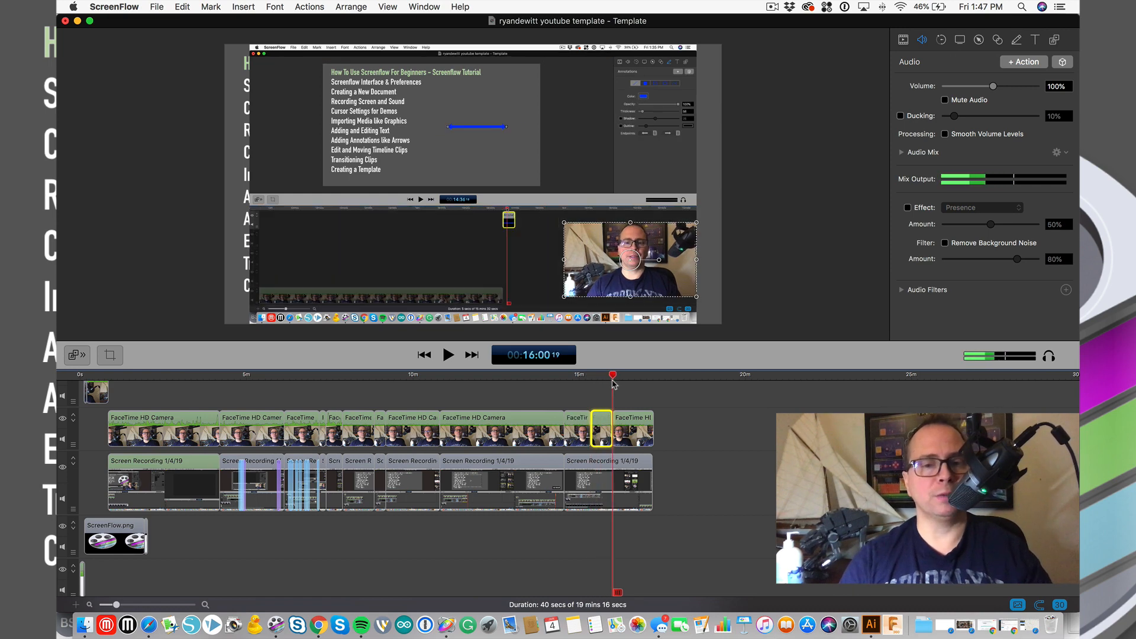
pyautogui.moveTo(602, 423)
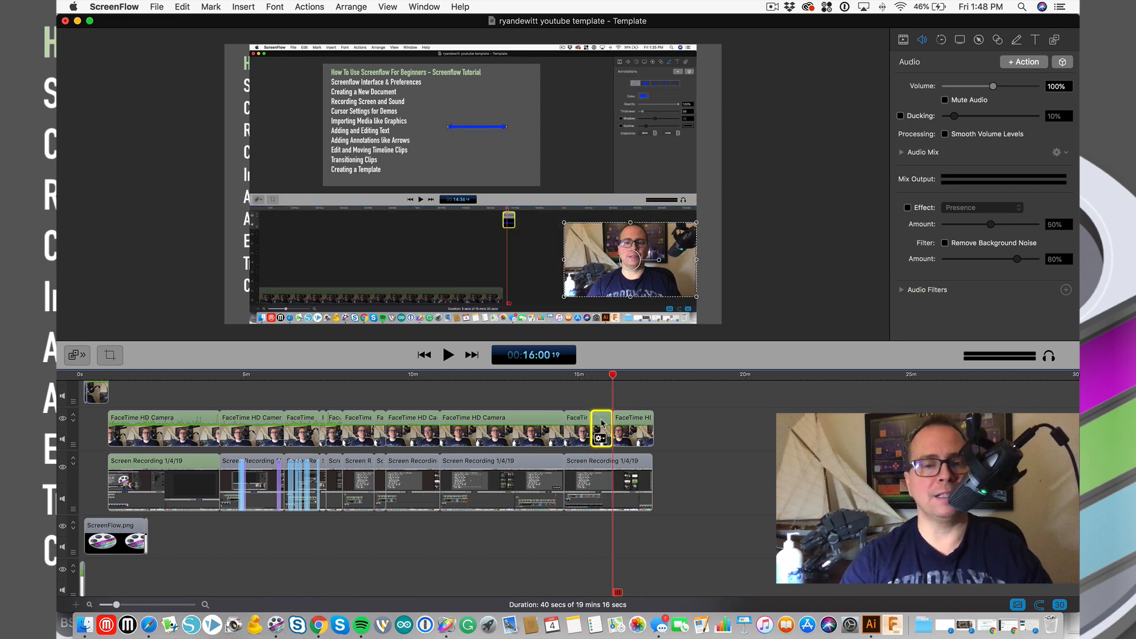
pyautogui.press('Delete')
pyautogui.moveTo(634, 424); pyautogui.dragTo(613, 424)
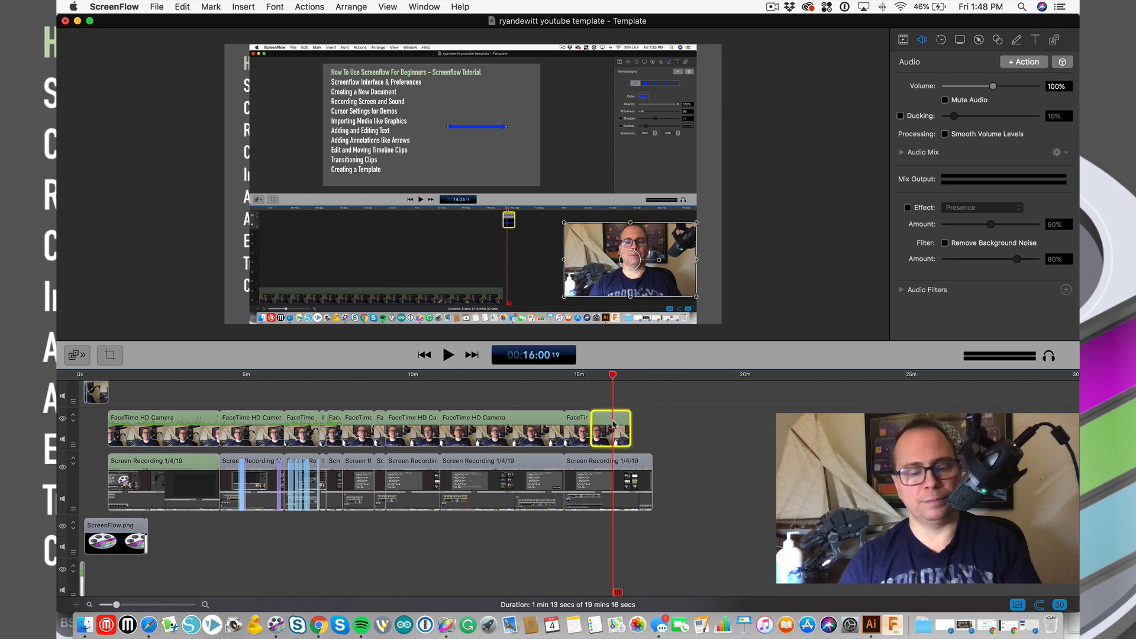
pyautogui.press('super+z')
pyautogui.press('super+z')
pyautogui.press('super+z')
pyautogui.press('super+z')
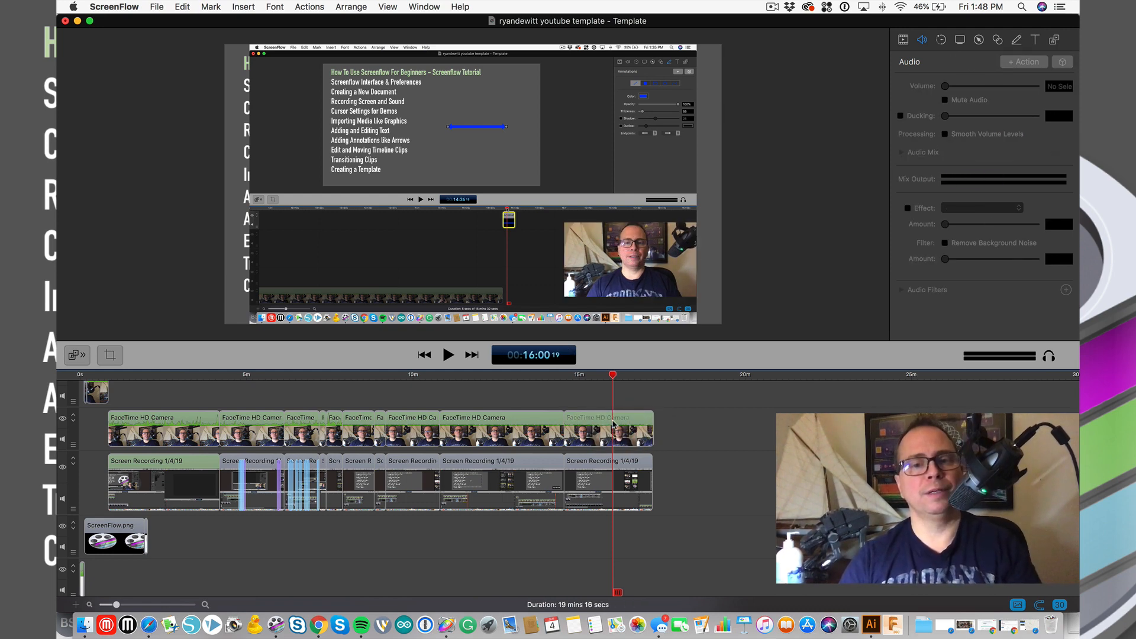
pyautogui.click(593, 377)
pyautogui.click(594, 419)
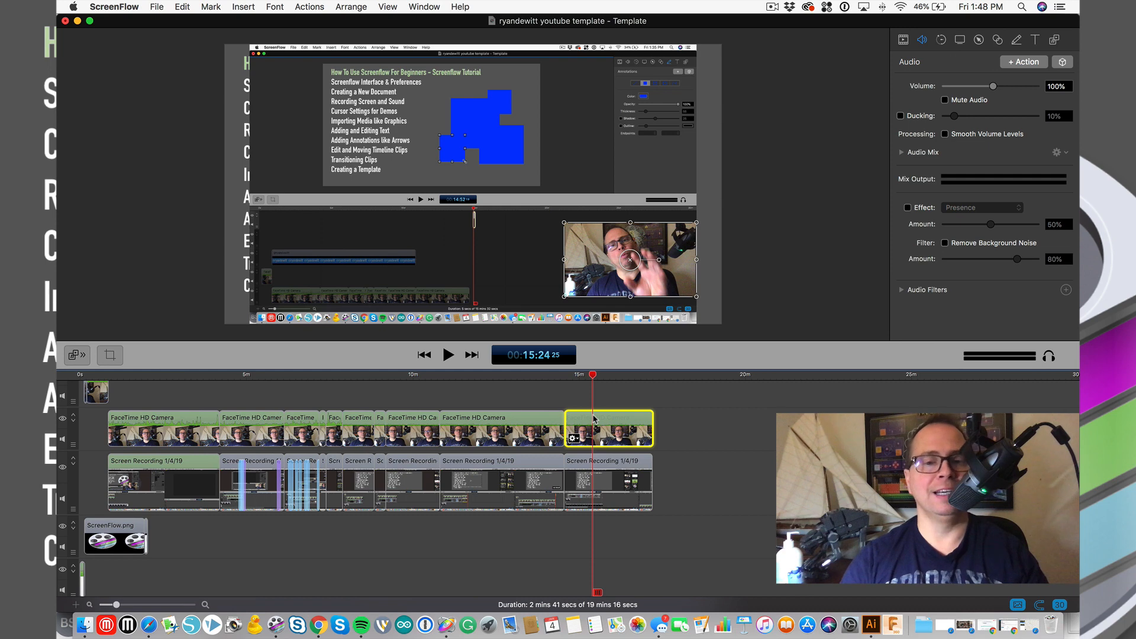
# - Split the last FaceTime camera clip at the playhead and zoom in around the cut
pyautogui.rightClick(595, 419)
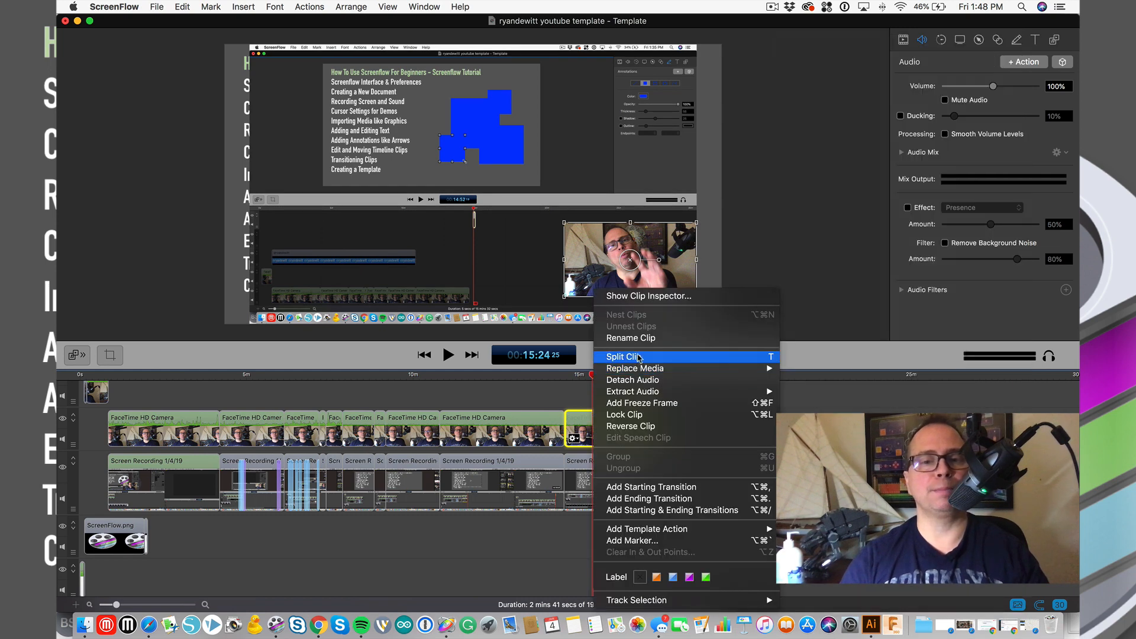
pyautogui.click(770, 357)
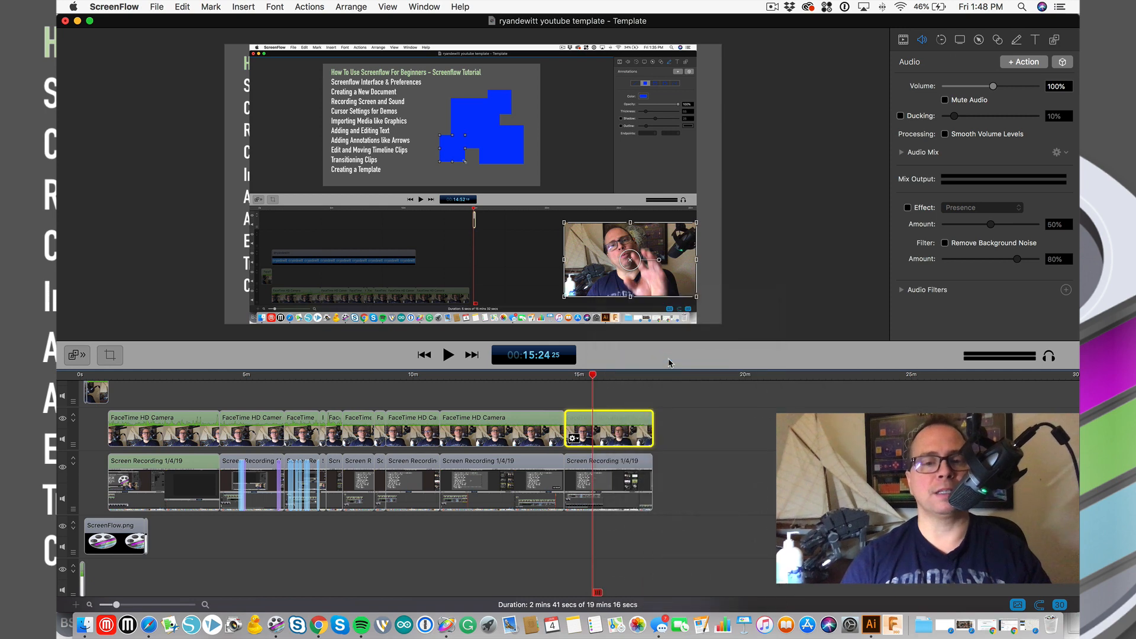
pyautogui.click(598, 426)
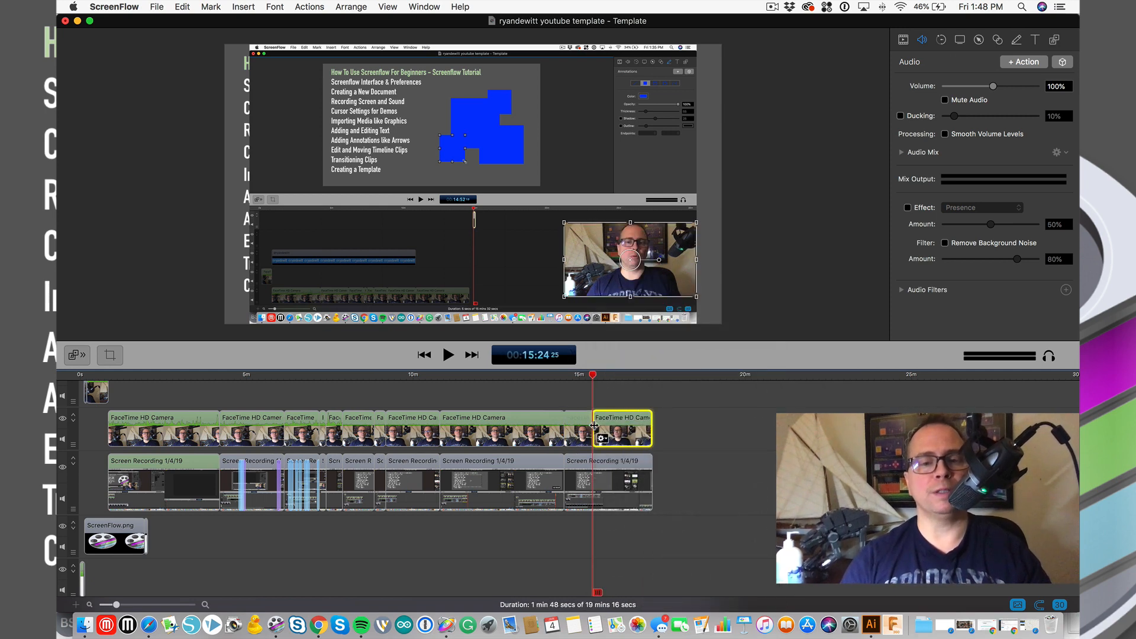
pyautogui.press('super+plus')
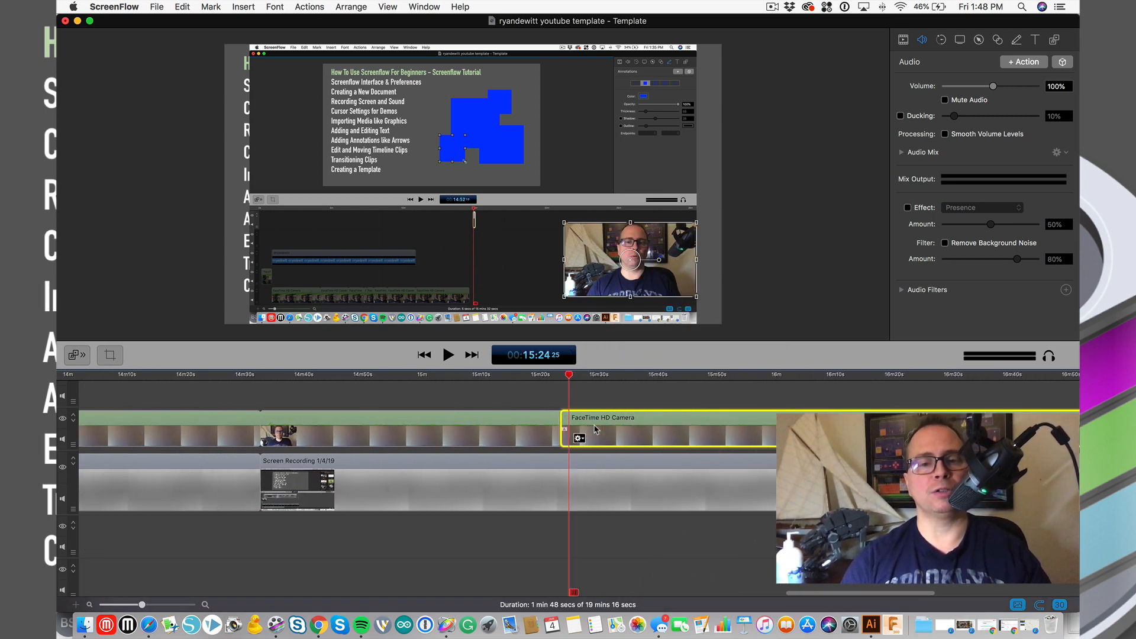
pyautogui.press('super+minus')
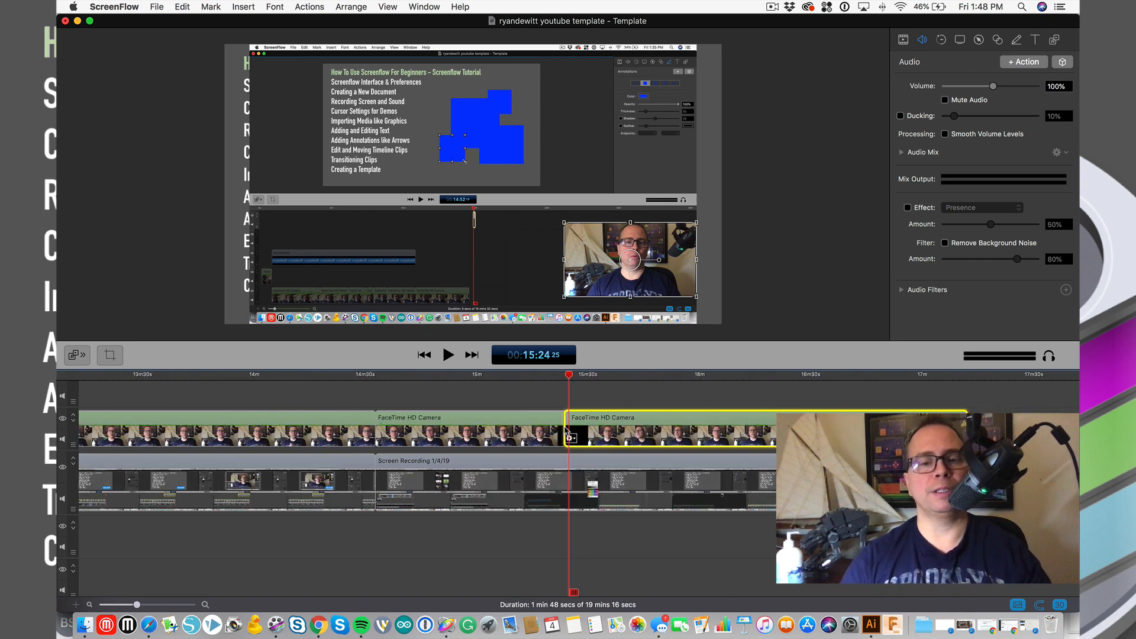
# - Line up the right piece's start with the playhead at 15:24
pyautogui.moveTo(590, 418); pyautogui.dragTo(603, 437)
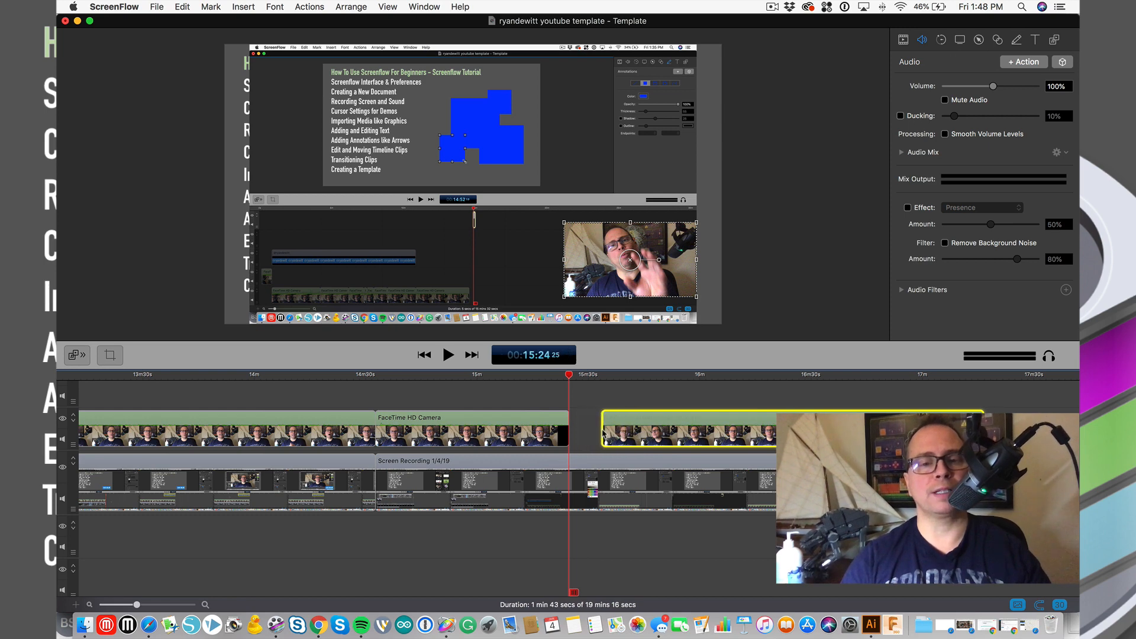
pyautogui.press('super+z')
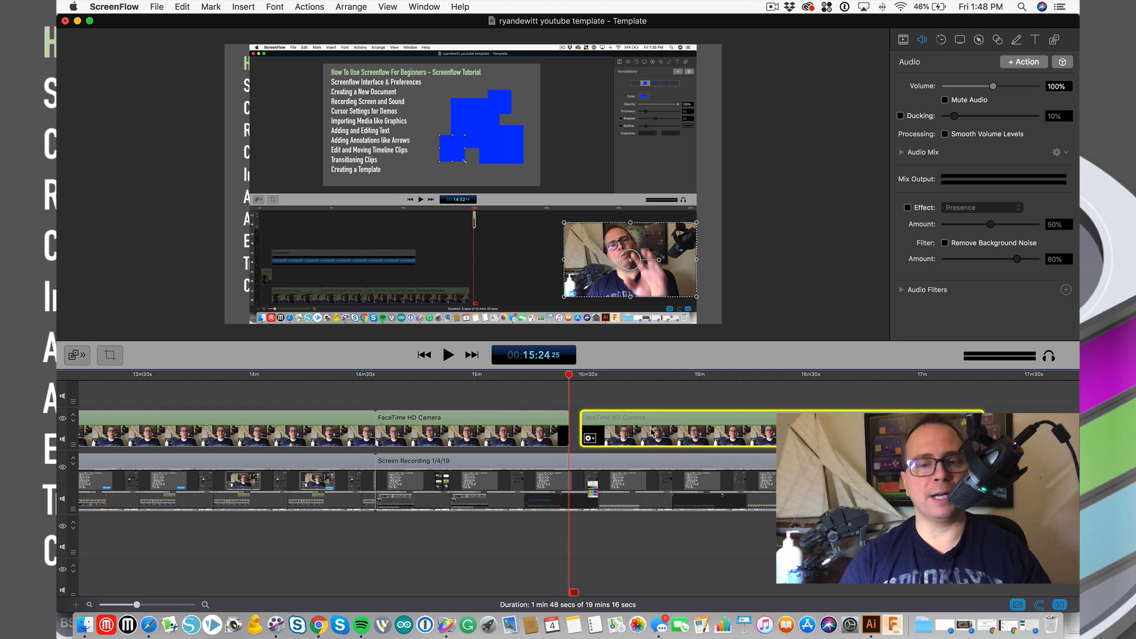
pyautogui.moveTo(653, 432); pyautogui.dragTo(629, 430)
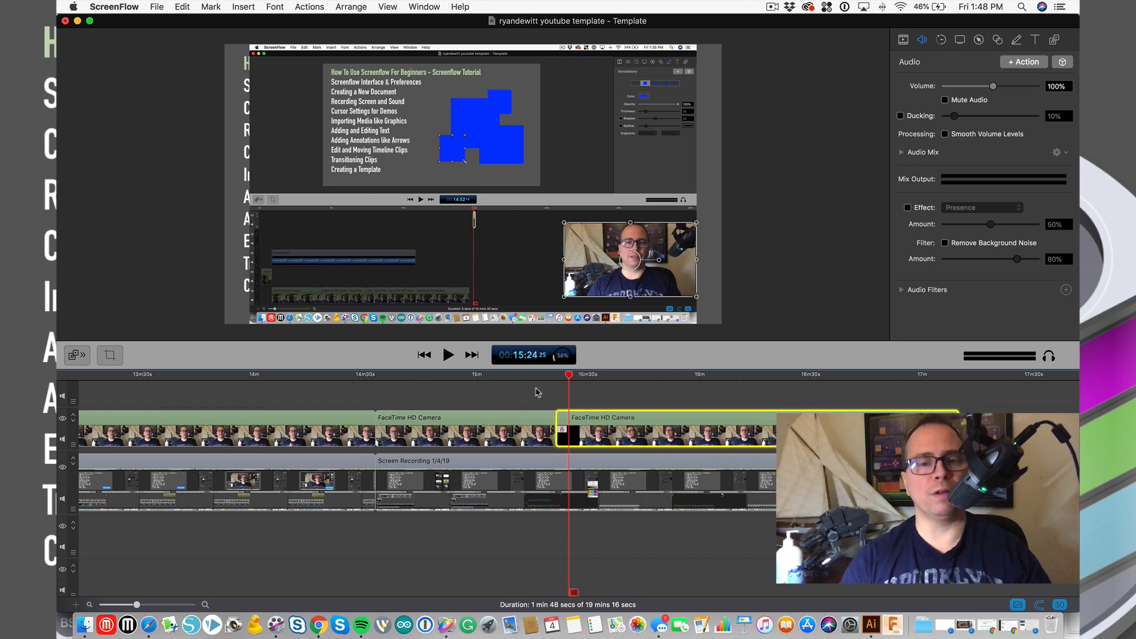
pyautogui.click(559, 376)
pyautogui.click(568, 375)
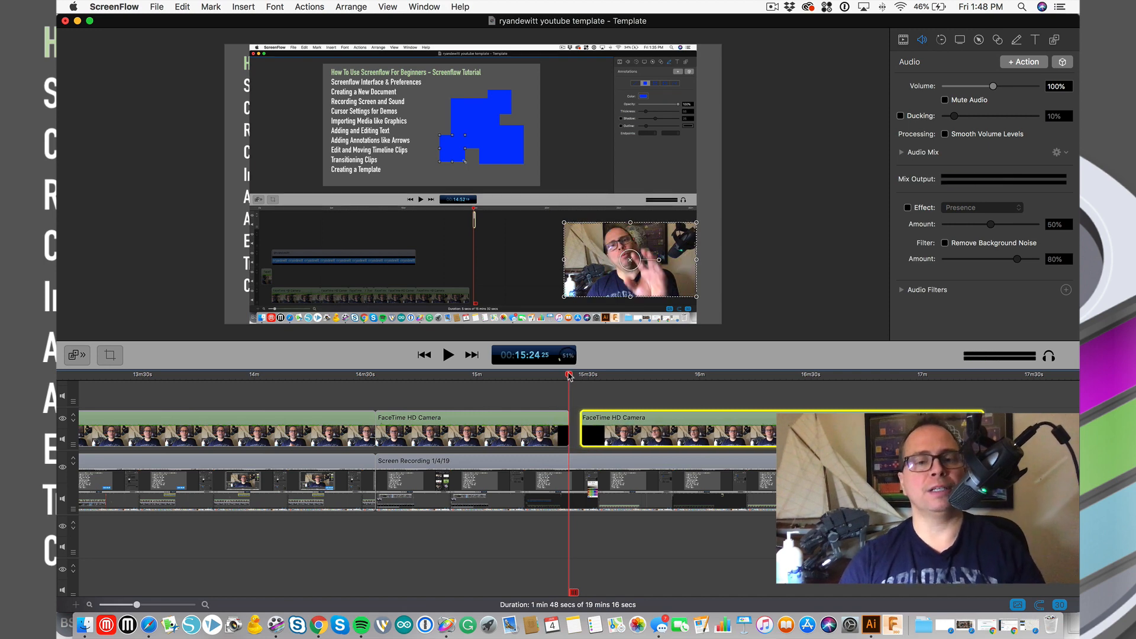
pyautogui.moveTo(603, 437); pyautogui.dragTo(617, 438)
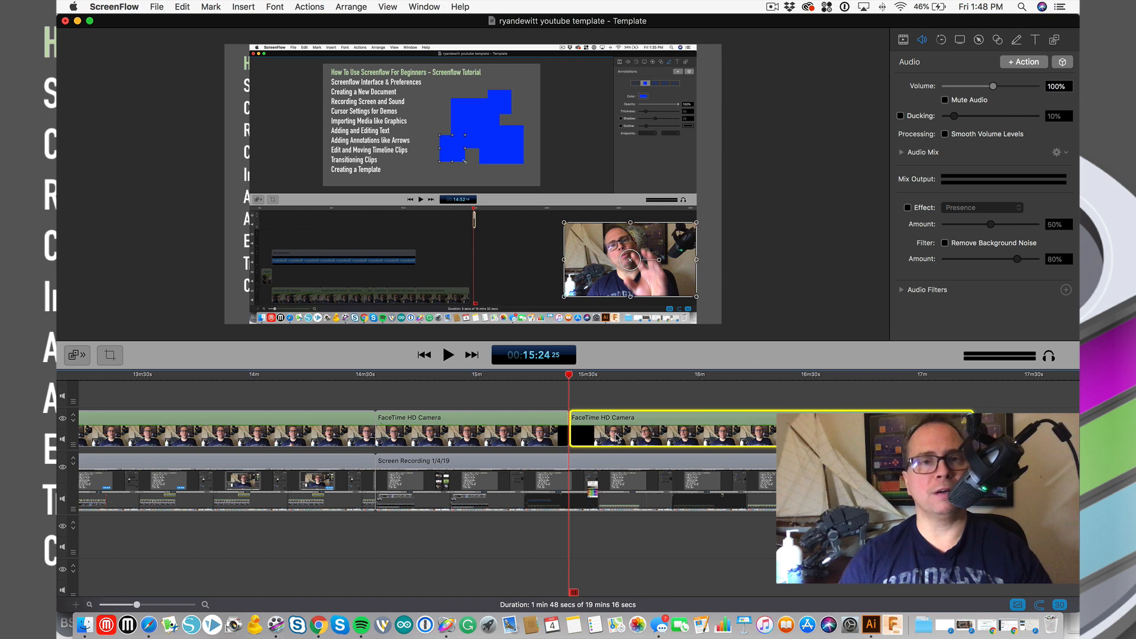
pyautogui.scroll(-5, 597, 438)
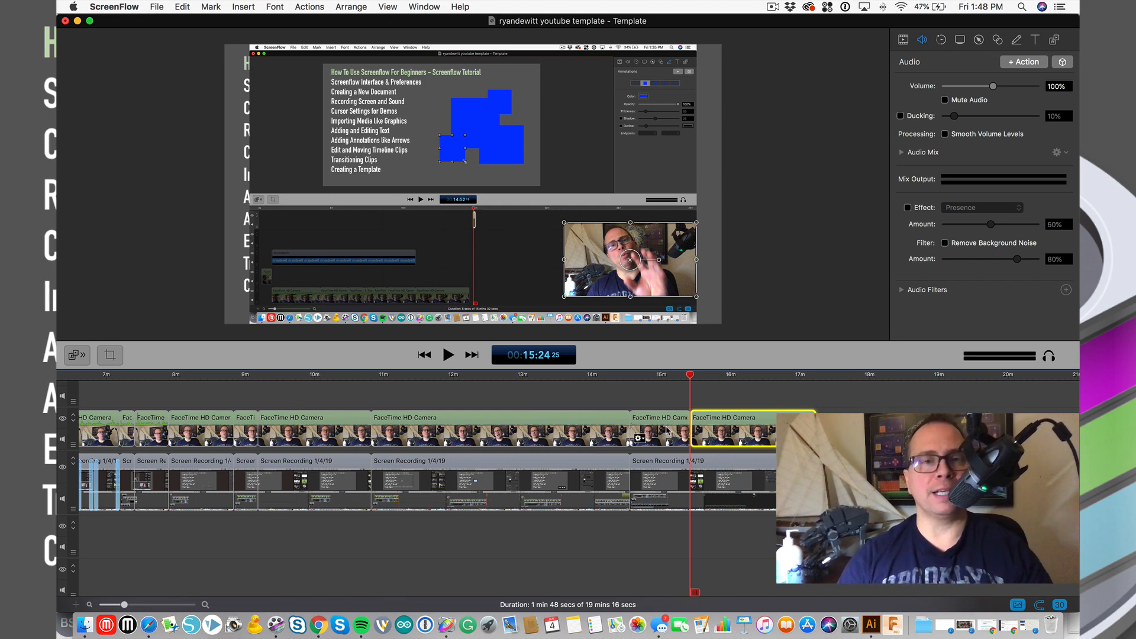
# - Remove the extra FaceTime camera clip from the upper track
pyautogui.rightClick(728, 422)
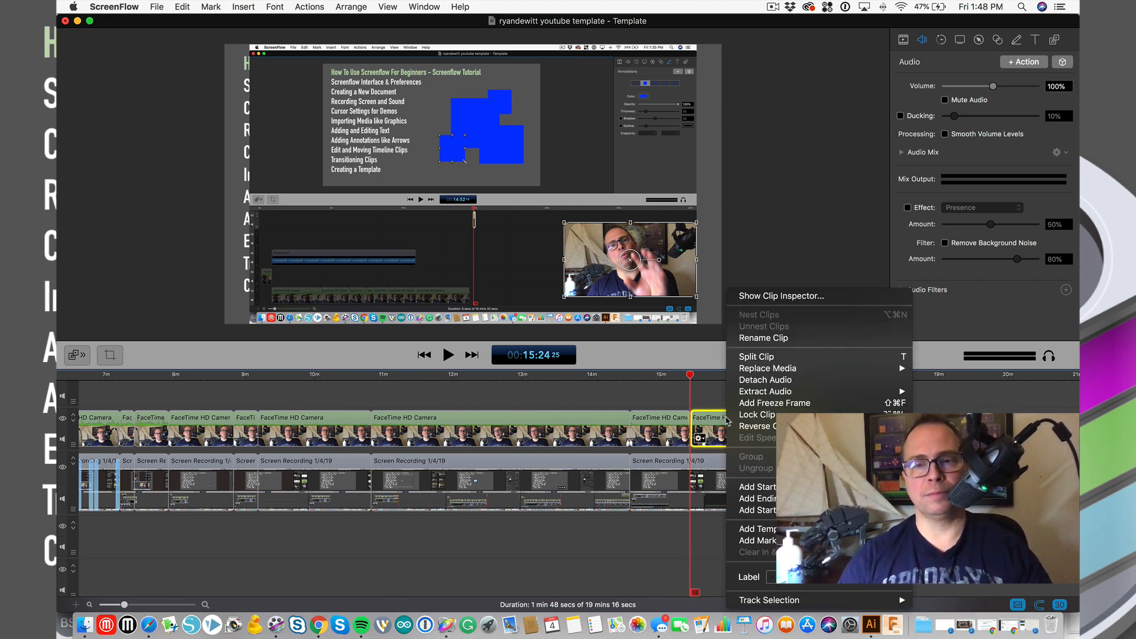
pyautogui.click(684, 388)
pyautogui.press('super+v')
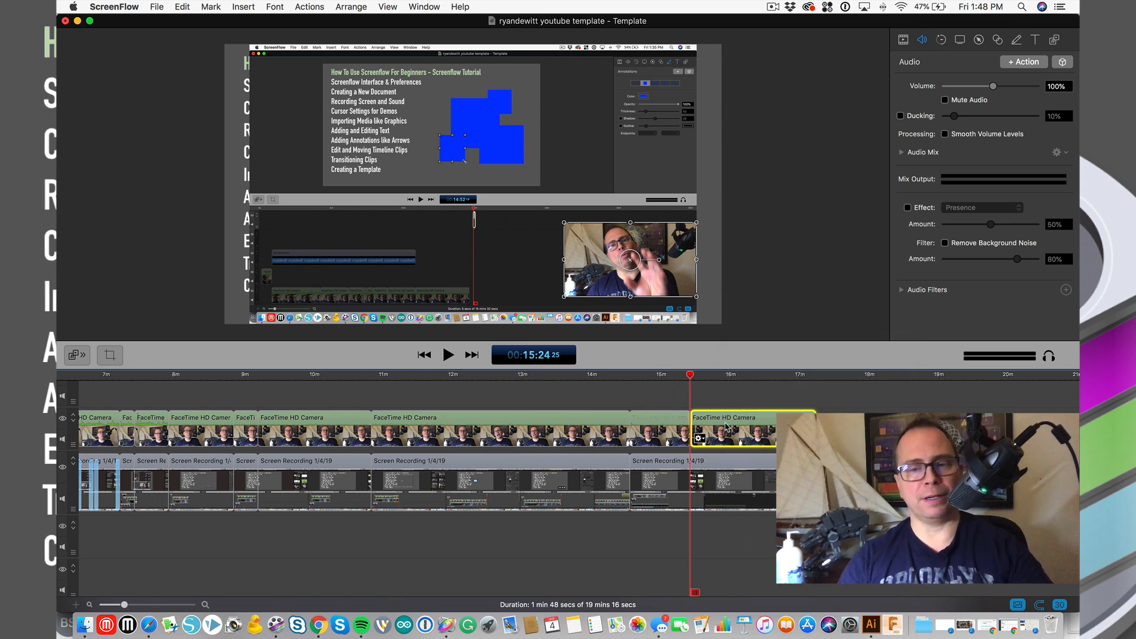
pyautogui.scroll(4, 726, 424)
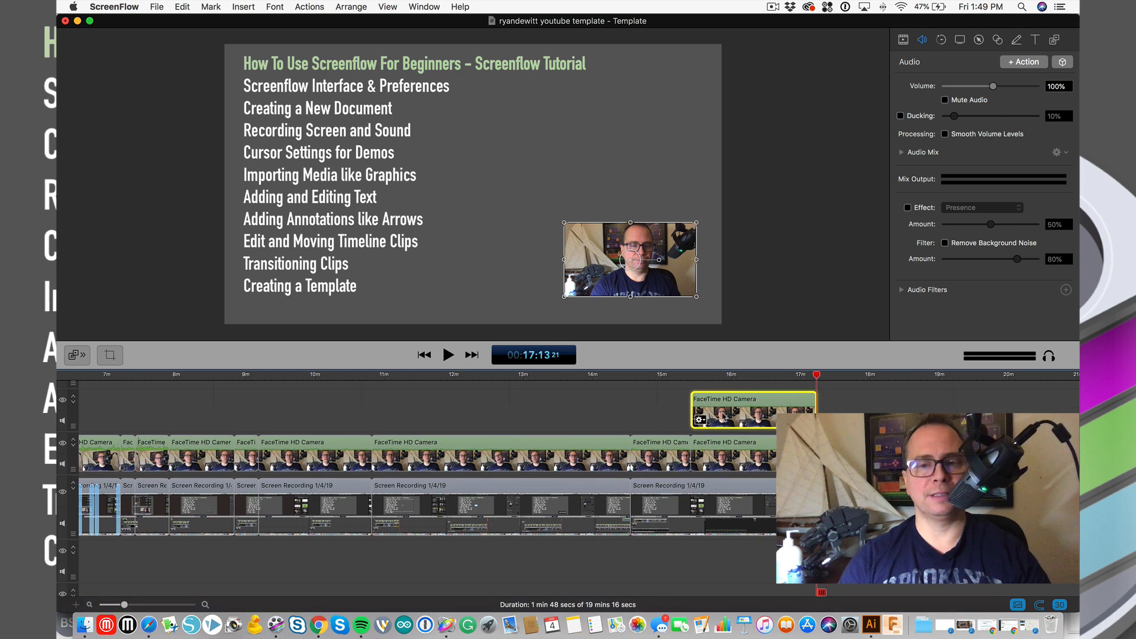
pyautogui.rightClick(722, 410)
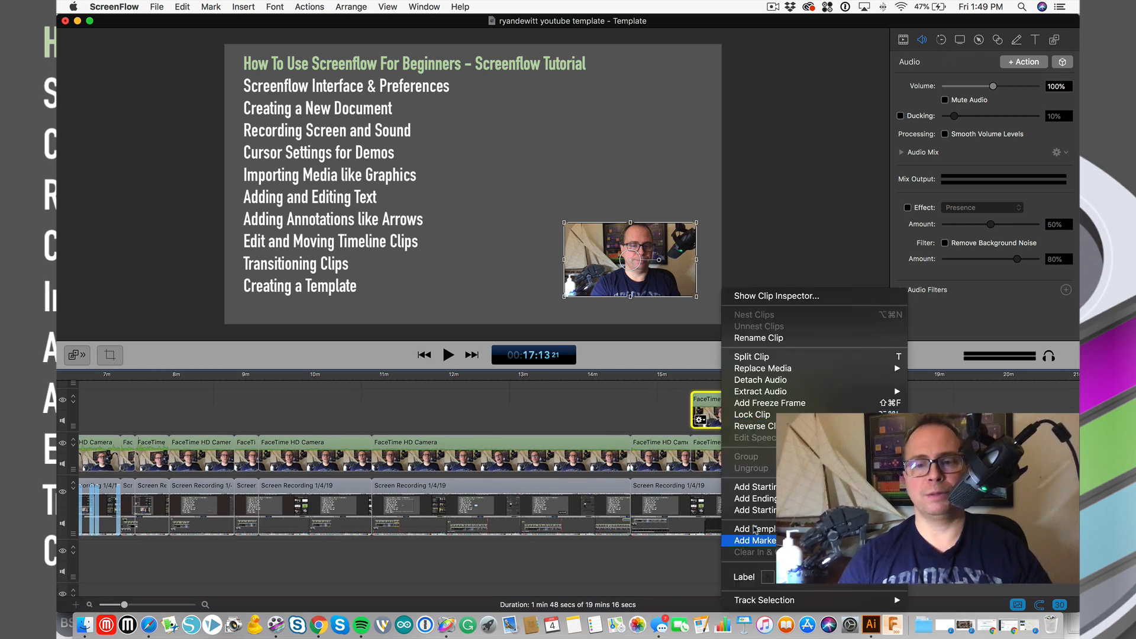
pyautogui.moveTo(755, 529)
pyautogui.click(642, 393)
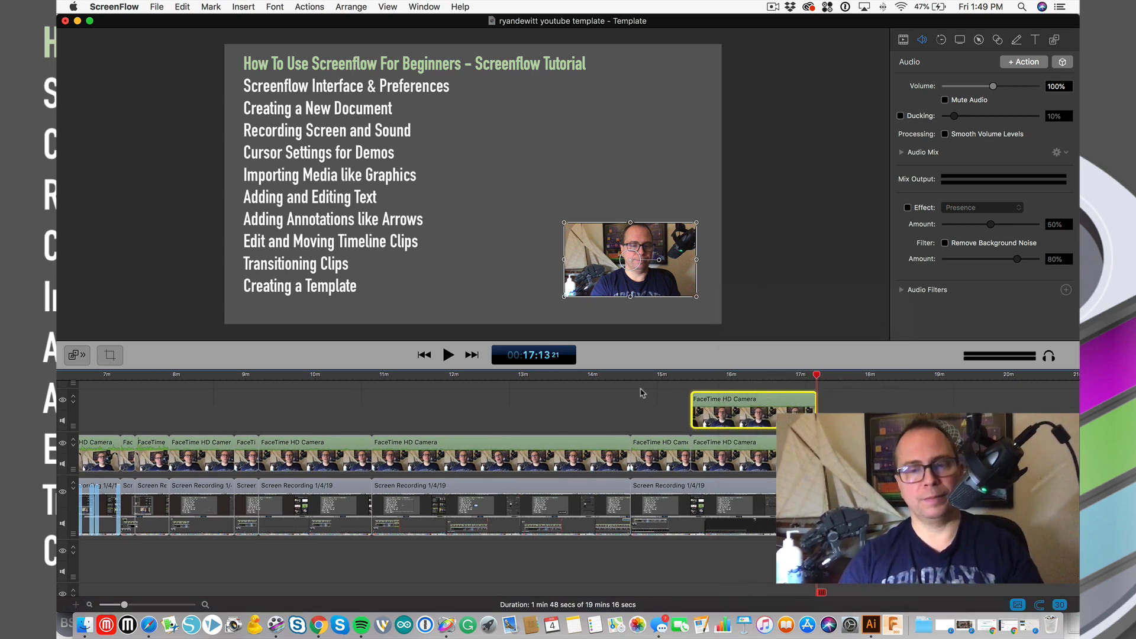
pyautogui.click(653, 410)
pyautogui.press('super+z')
pyautogui.press('super+z')
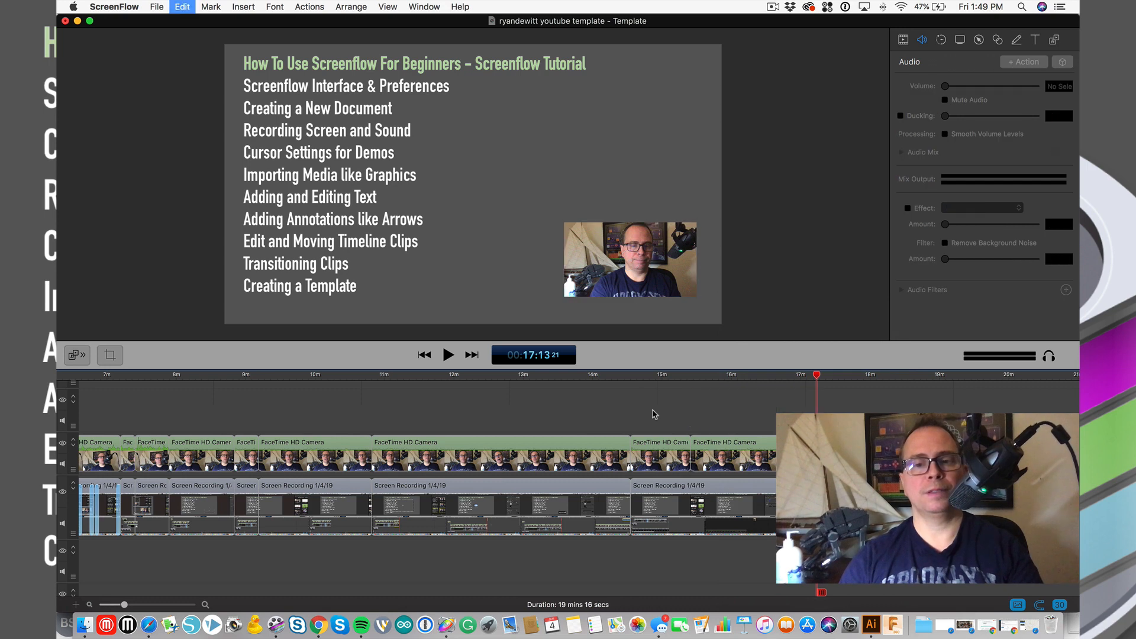
# - Review the last FaceTime camera clip's context menu without making changes
pyautogui.click(733, 453)
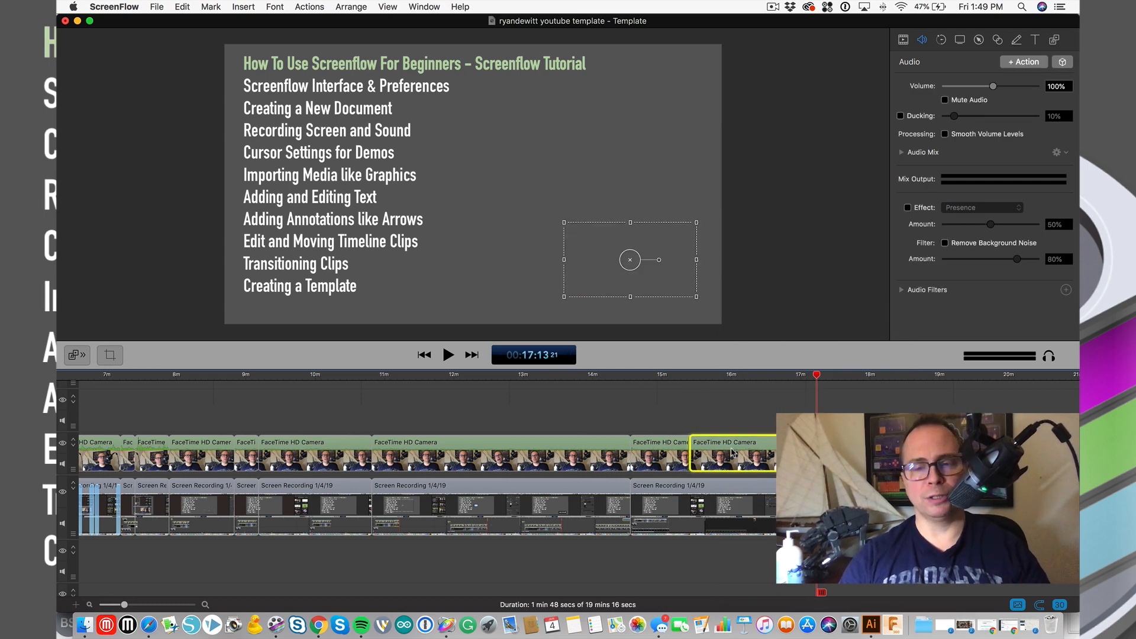
pyautogui.rightClick(733, 453)
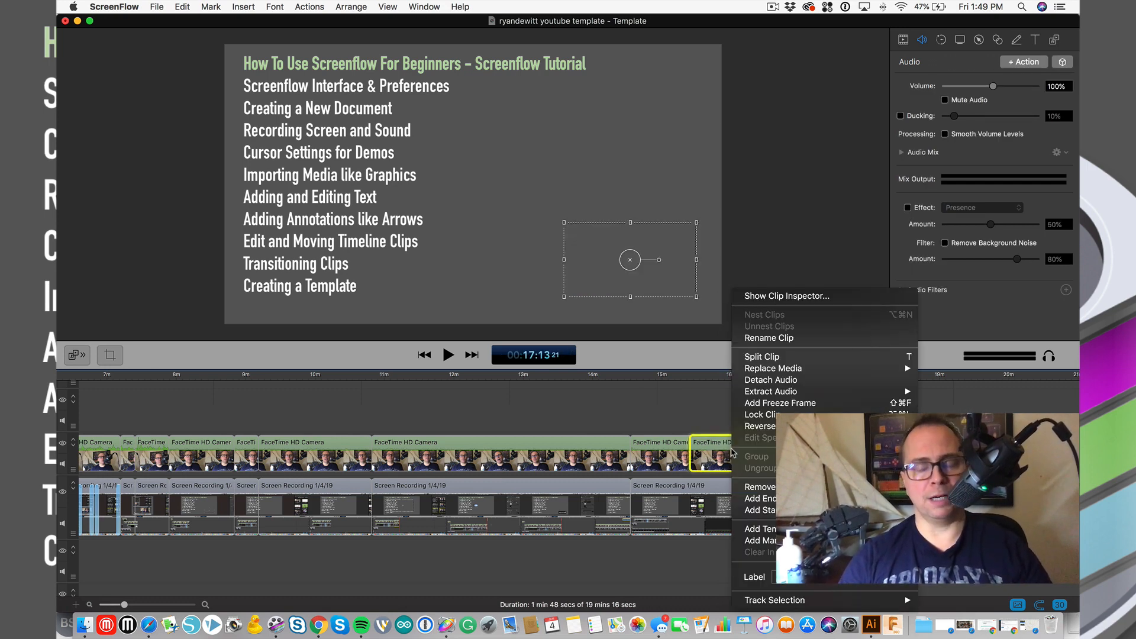
pyautogui.moveTo(745, 373)
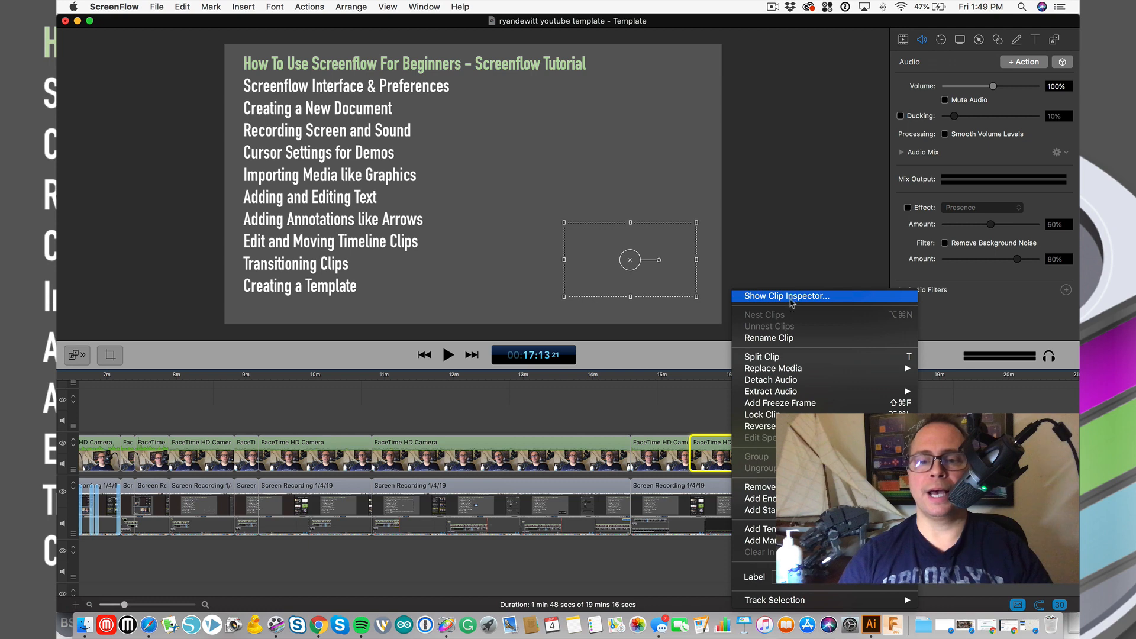
pyautogui.moveTo(788, 395)
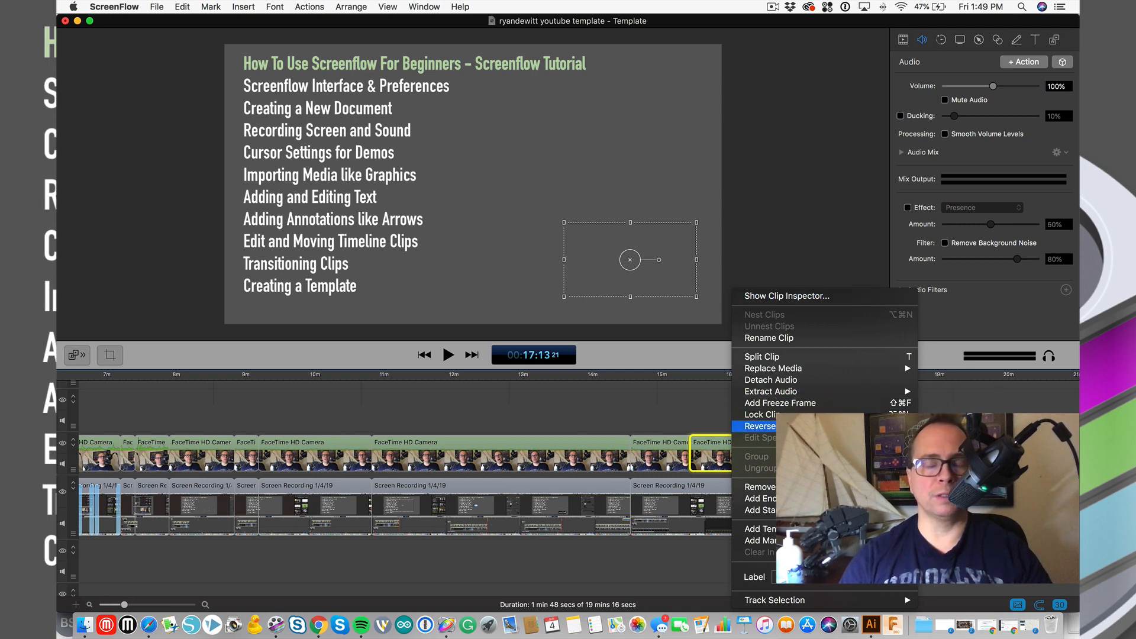
pyautogui.click(664, 411)
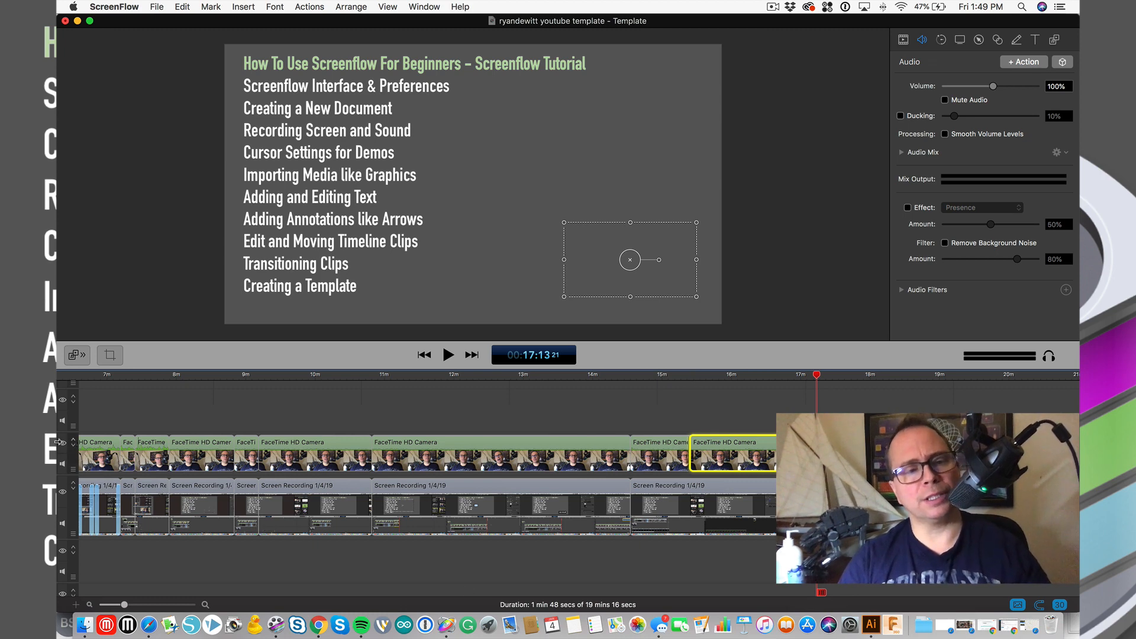
# - Scroll the timeline and toggle the FaceTime HD track's visibility and collapsed state
pyautogui.hscroll(-10, 130, 464)
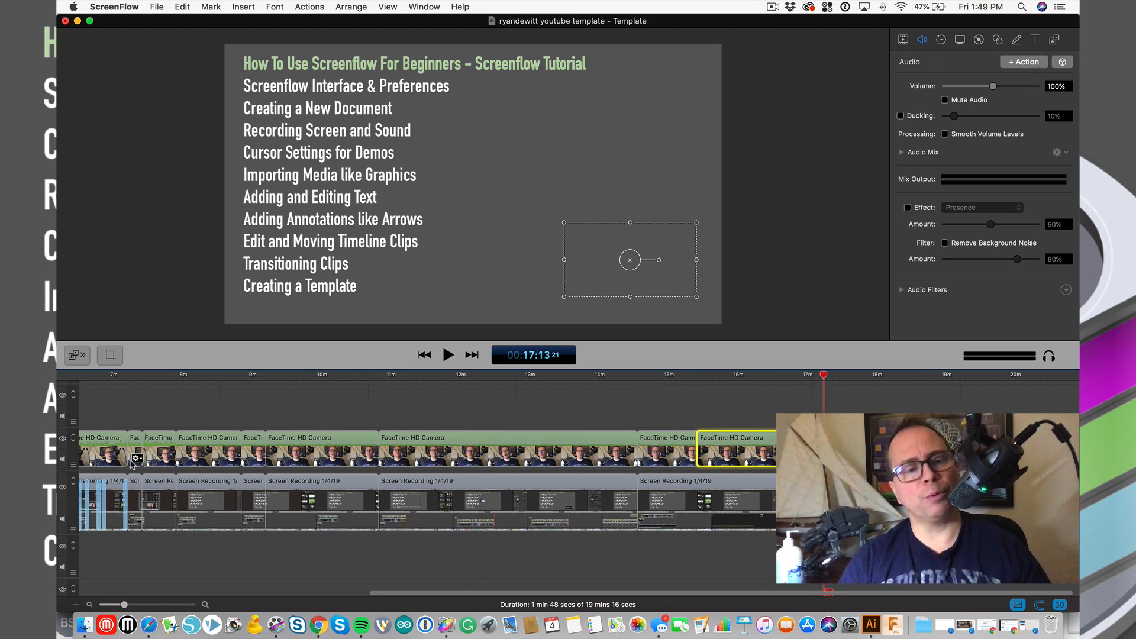
pyautogui.hscroll(-5, 130, 464)
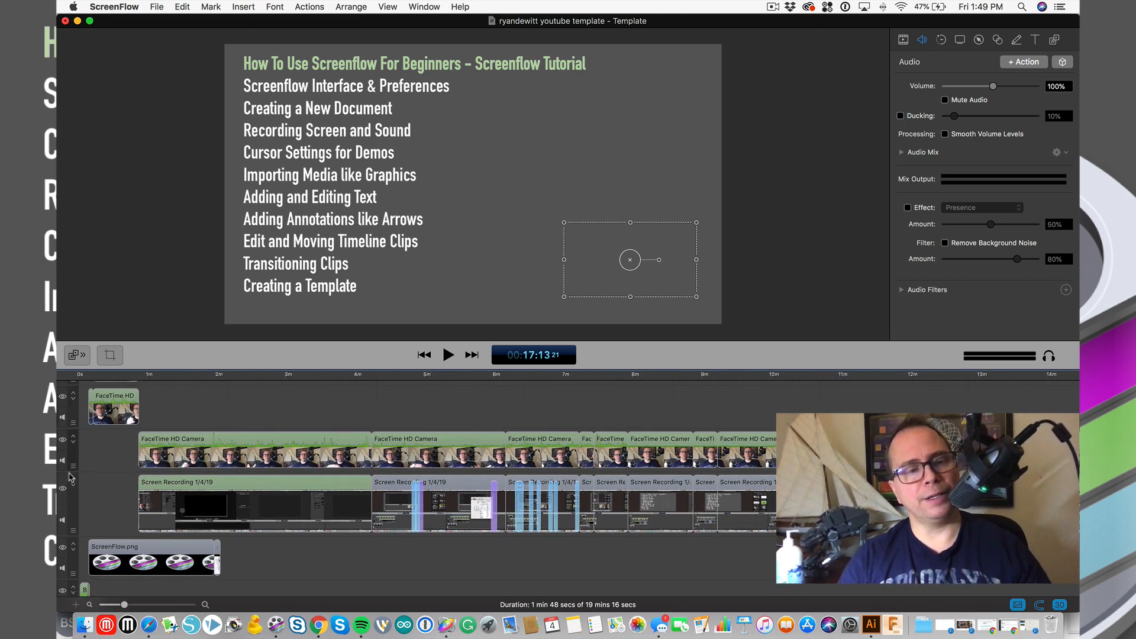
pyautogui.scroll(-5, 74, 546)
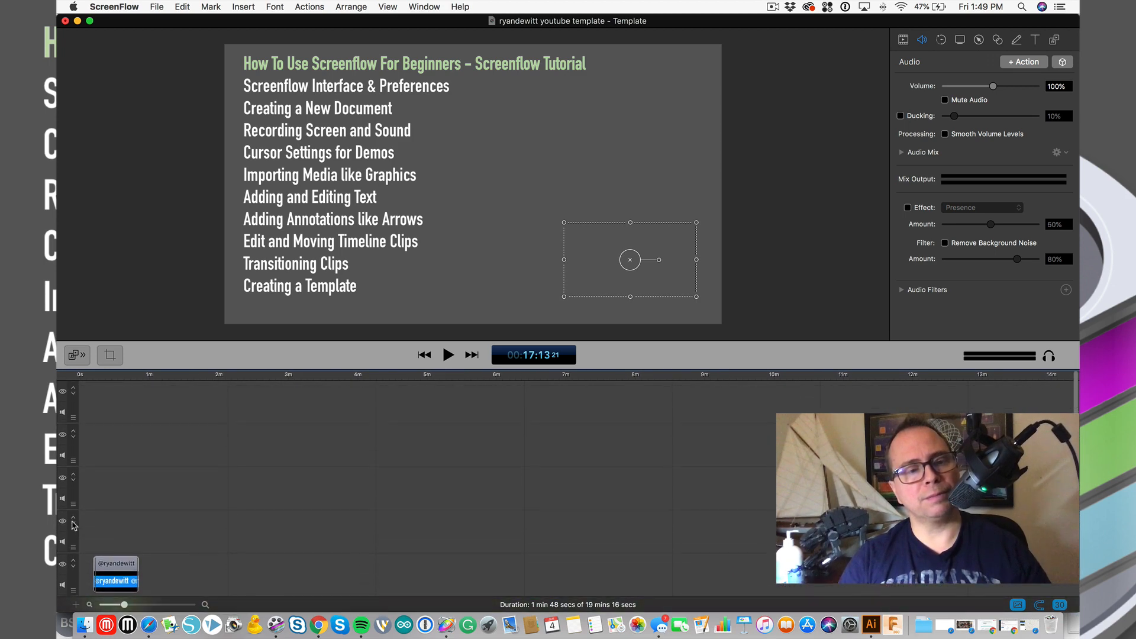
pyautogui.scroll(-10, 74, 512)
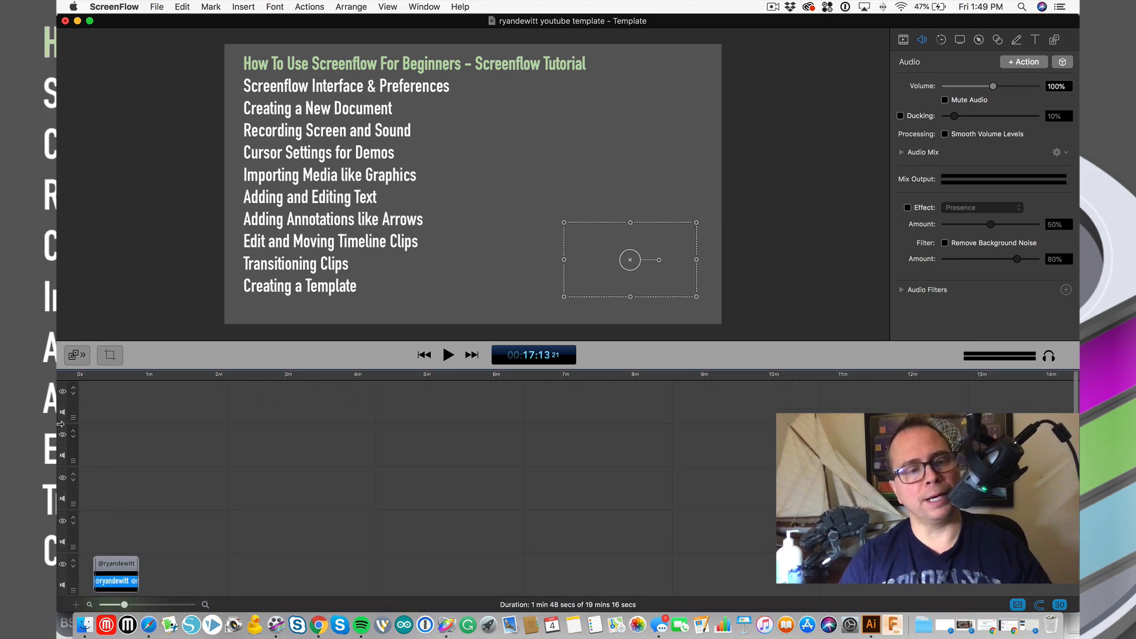
pyautogui.scroll(-5, 78, 477)
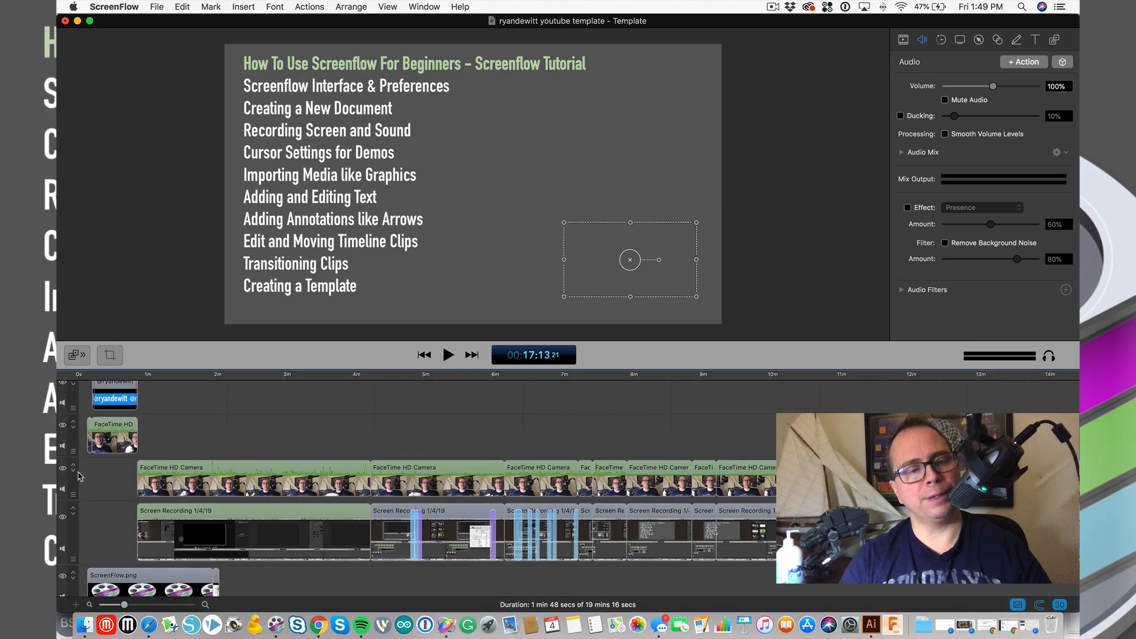
pyautogui.click(61, 426)
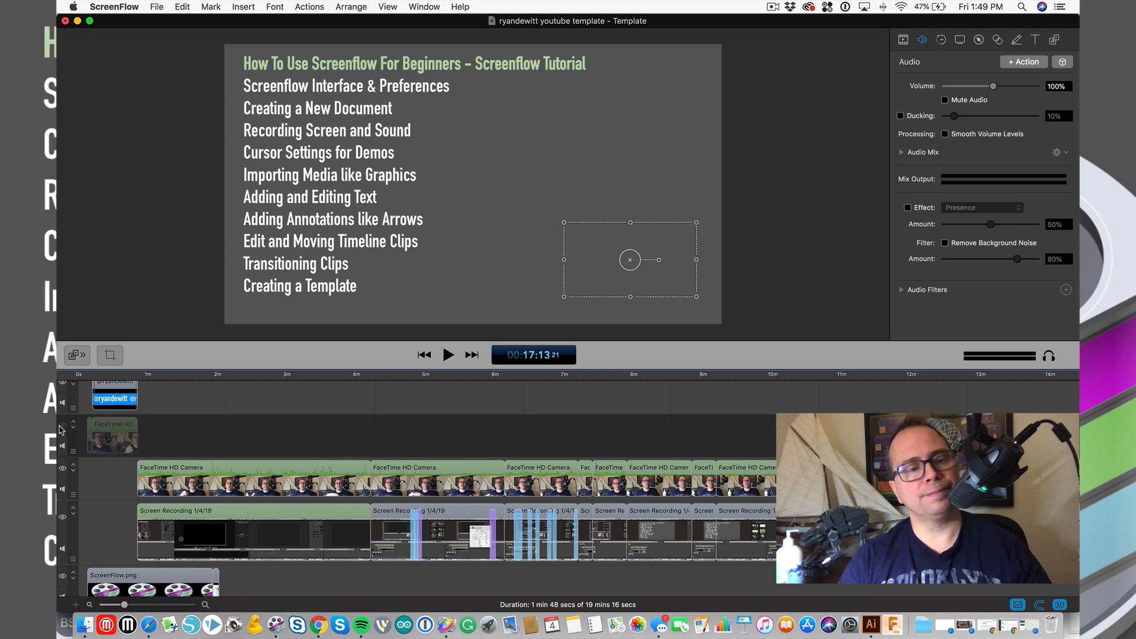
pyautogui.click(62, 426)
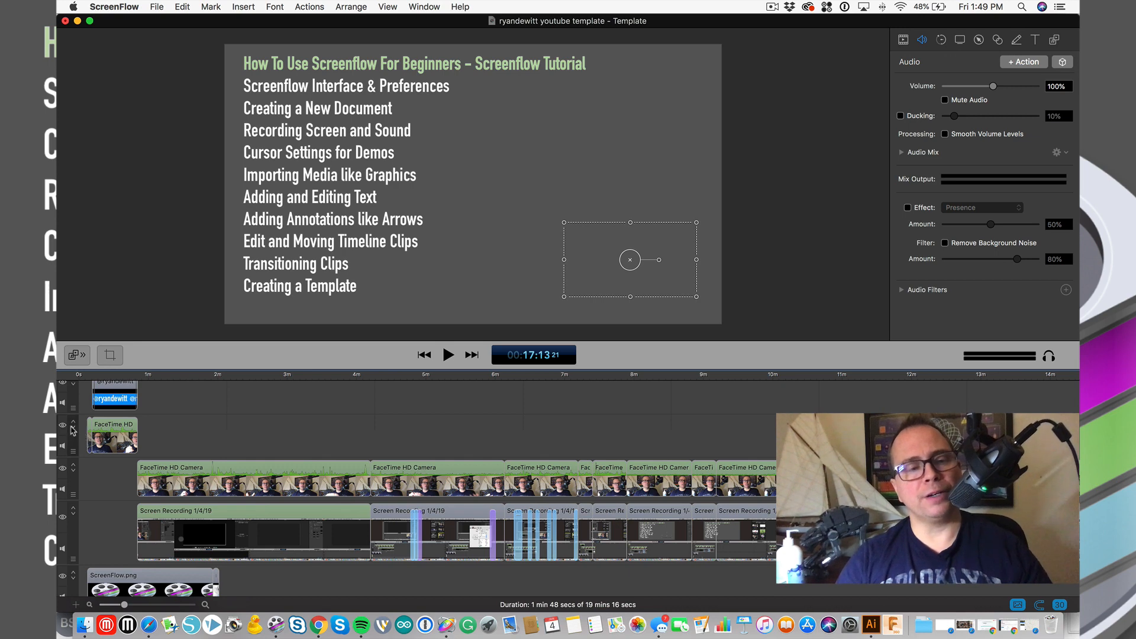
pyautogui.moveTo(71, 427)
pyautogui.mouseDown()
pyautogui.moveTo(82, 550)
pyautogui.moveTo(78, 435)
pyautogui.mouseUp()
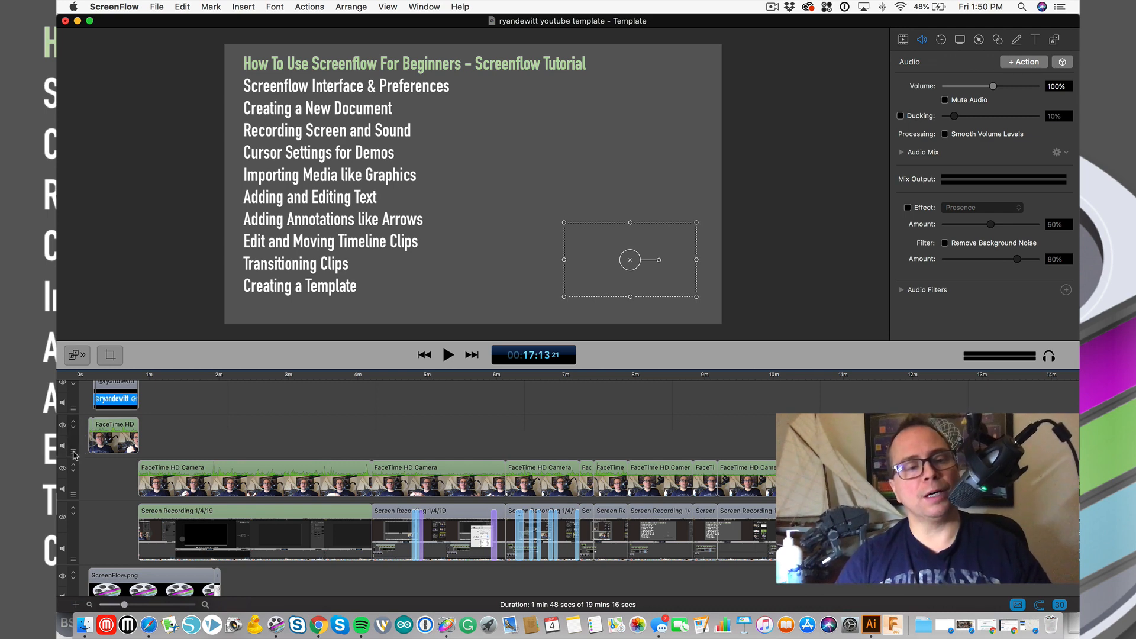
pyautogui.click(73, 430)
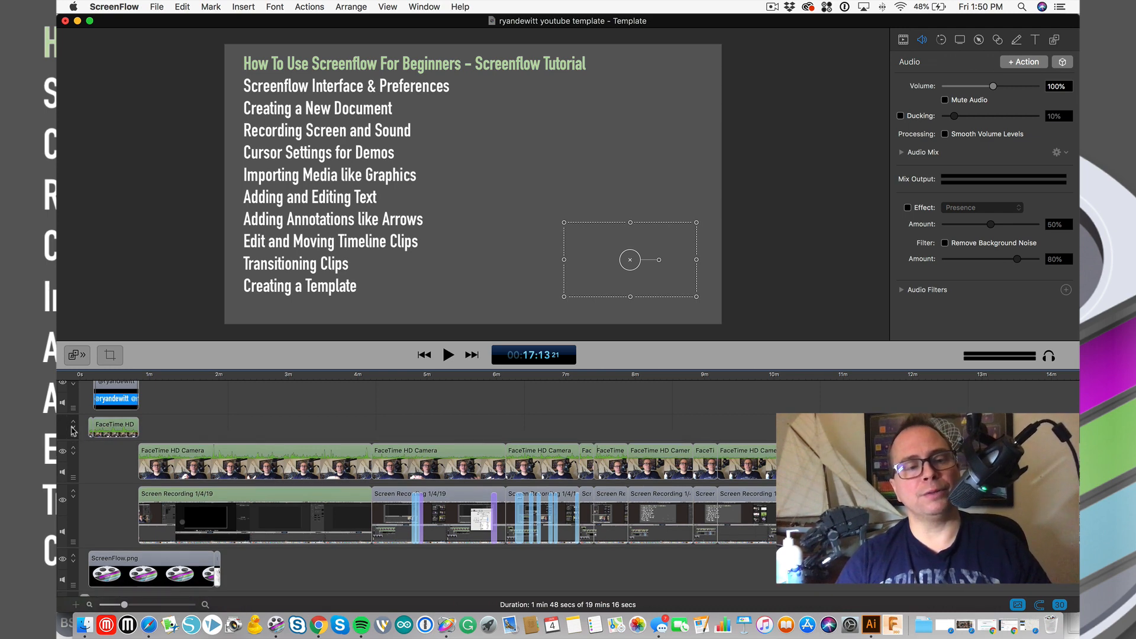
pyautogui.click(74, 424)
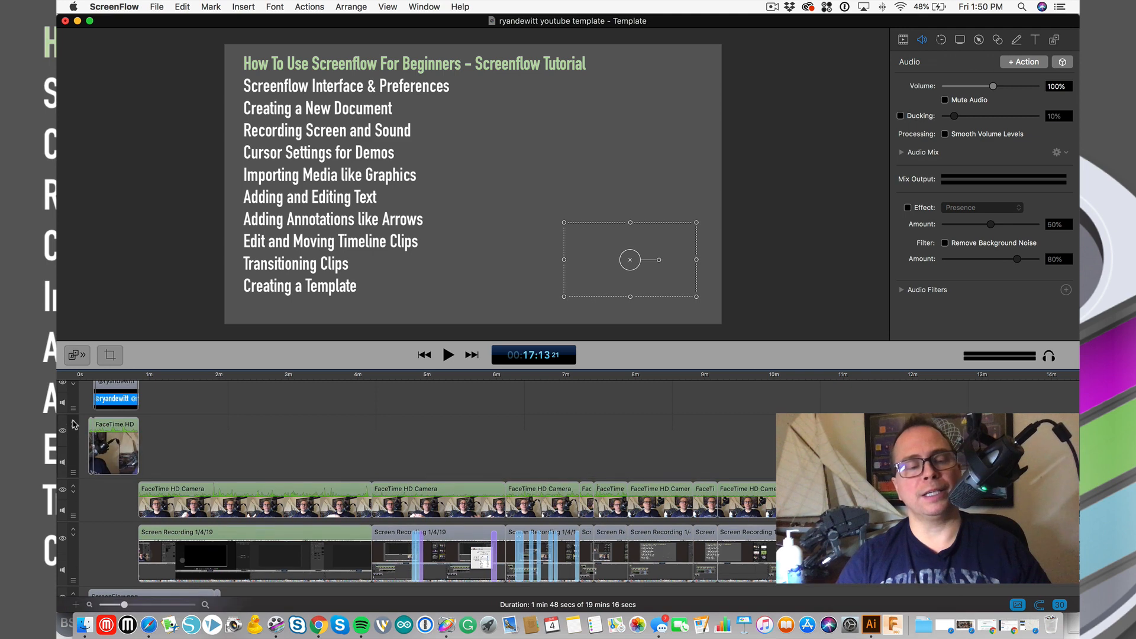
# - Zoom the timeline and move the playhead to about 17:12
pyautogui.moveTo(123, 450)
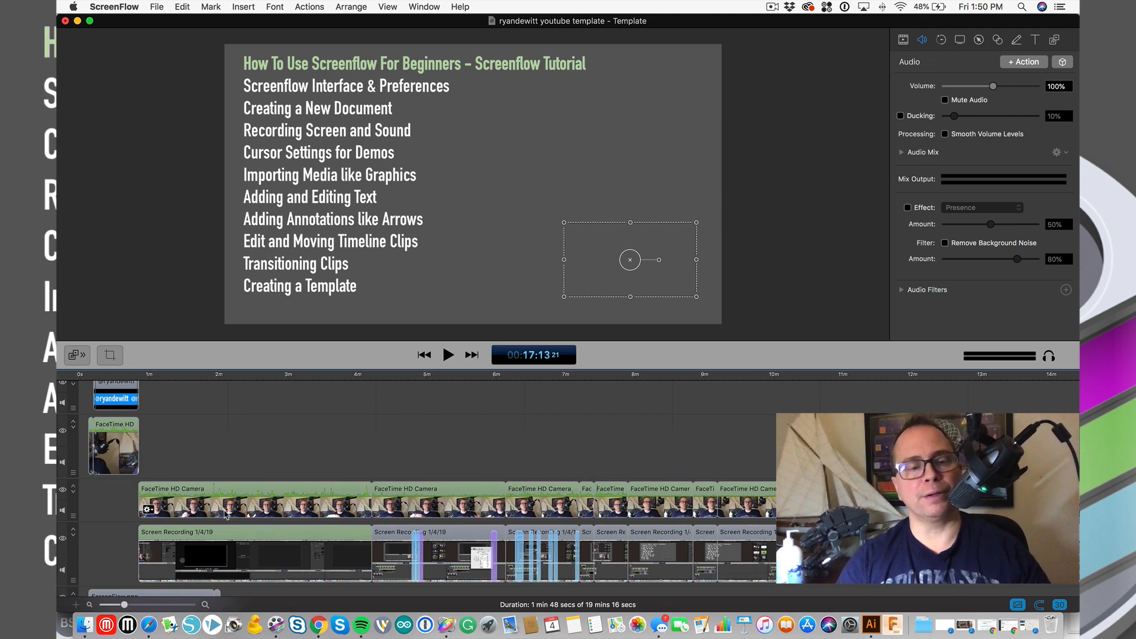
pyautogui.press('super+equal')
pyautogui.press('super+equal')
pyautogui.hscroll(-5, 227, 513)
pyautogui.hscroll(-20, 226, 512)
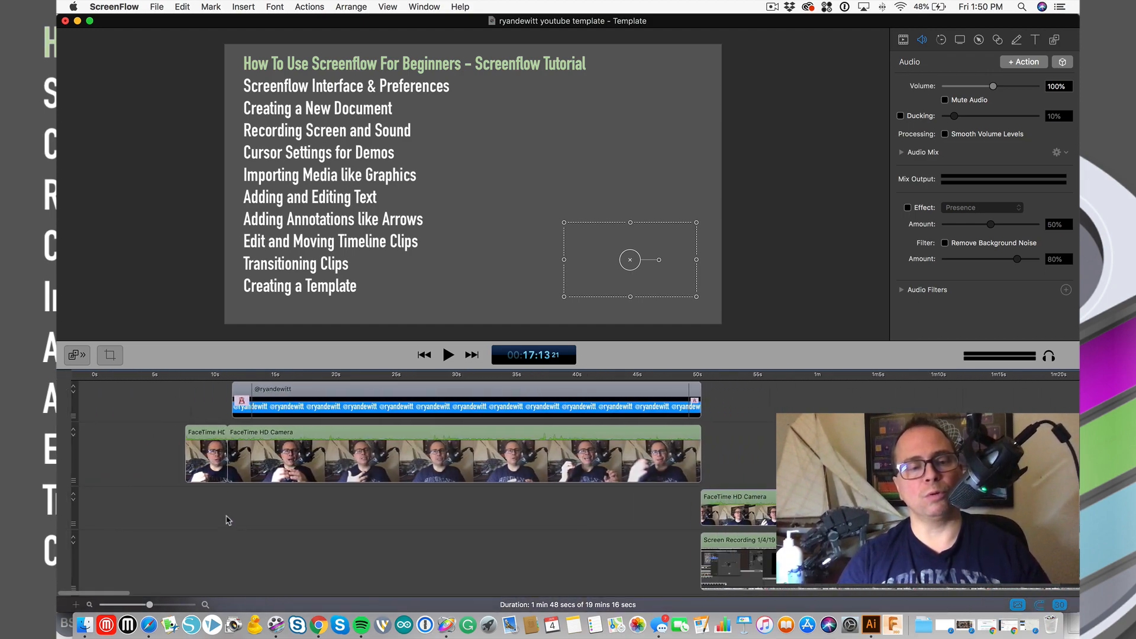
pyautogui.moveTo(149, 604); pyautogui.dragTo(141, 605)
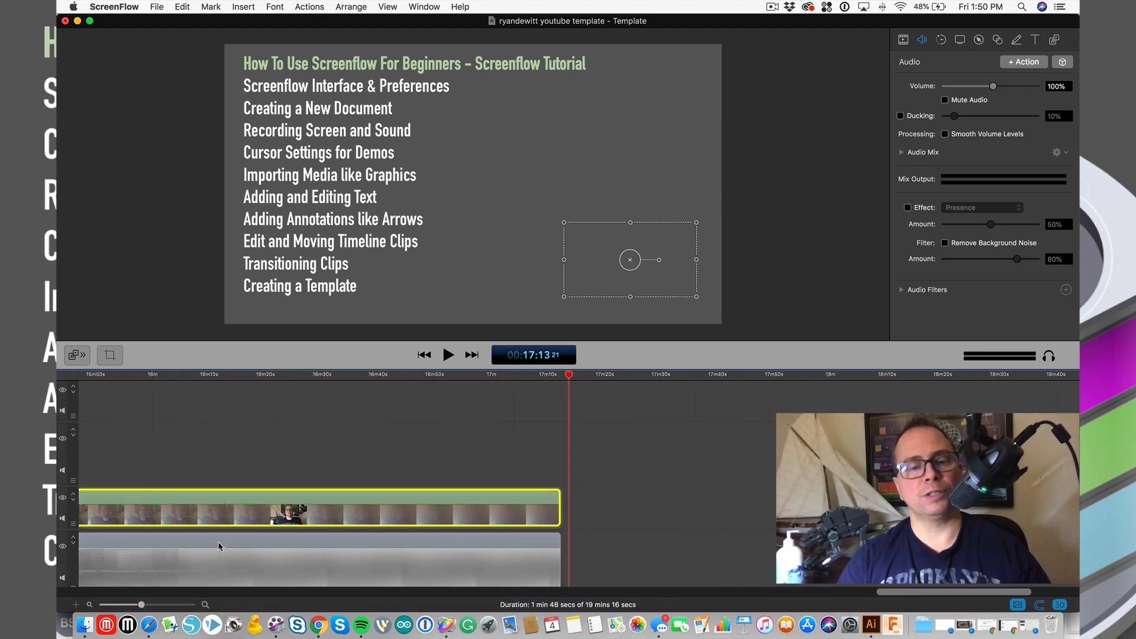
pyautogui.hscroll(-10, 324, 475)
pyautogui.hscroll(10, 310, 481)
pyautogui.scroll(-2, 310, 482)
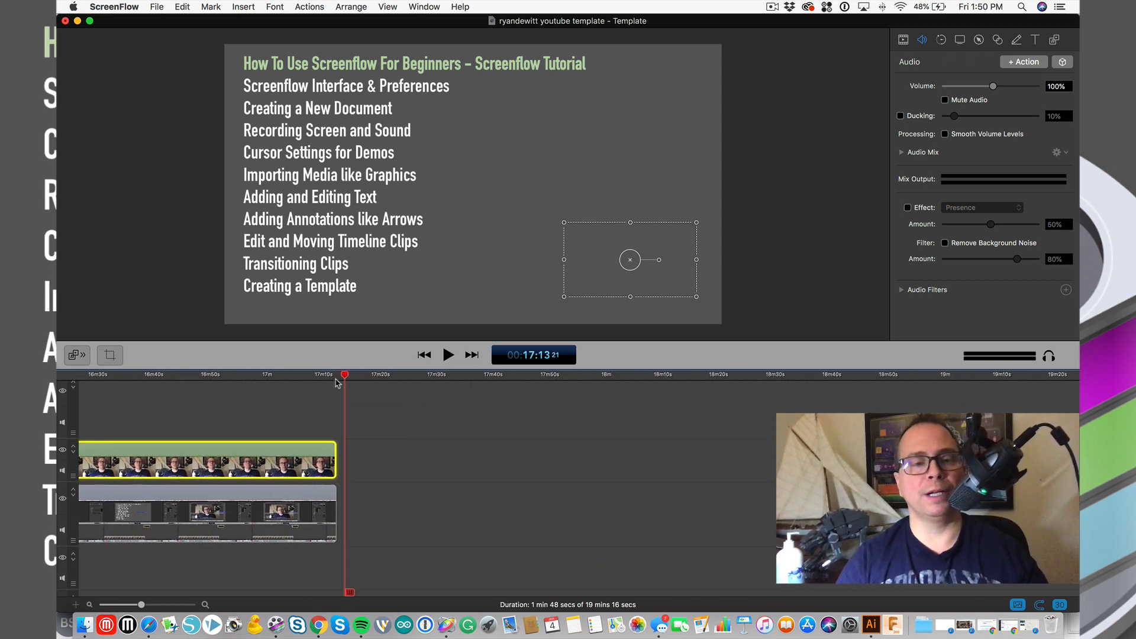
pyautogui.click(336, 378)
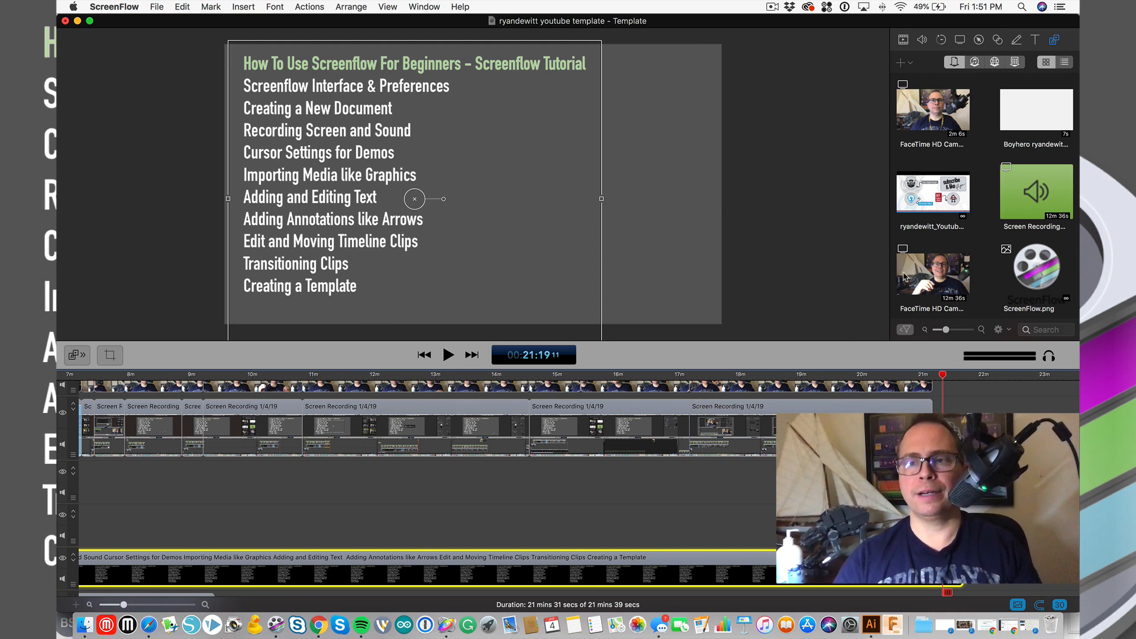
# - Drop ScreenFlow.png onto the canvas, shrink it, and centre it right of the topic list
pyautogui.scroll(-5, 984, 269)
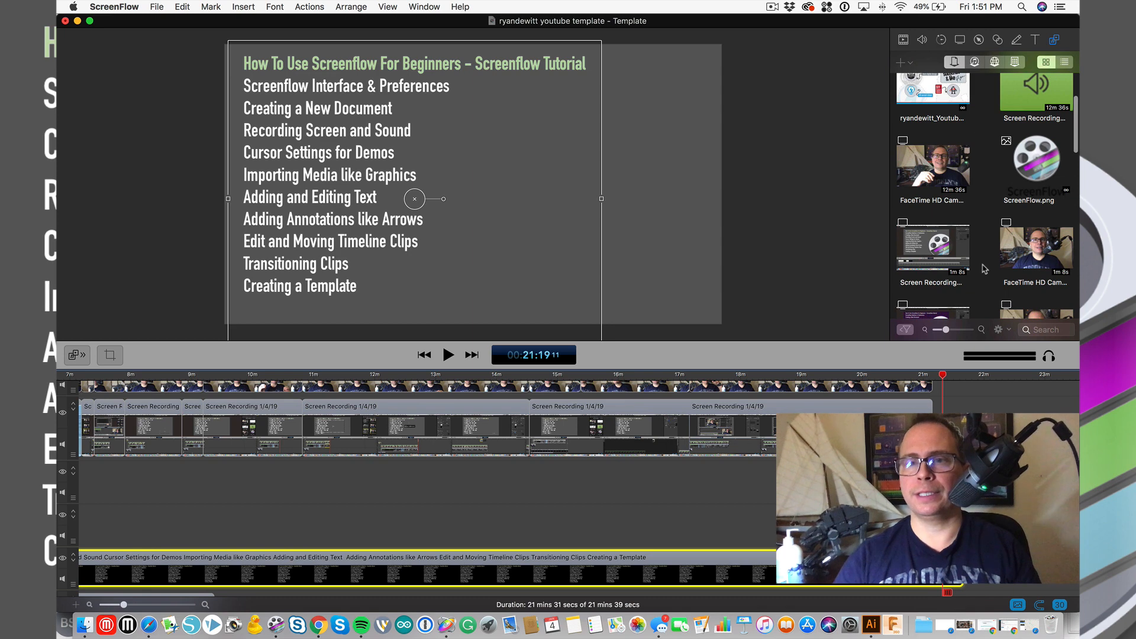
pyautogui.scroll(-1, 941, 438)
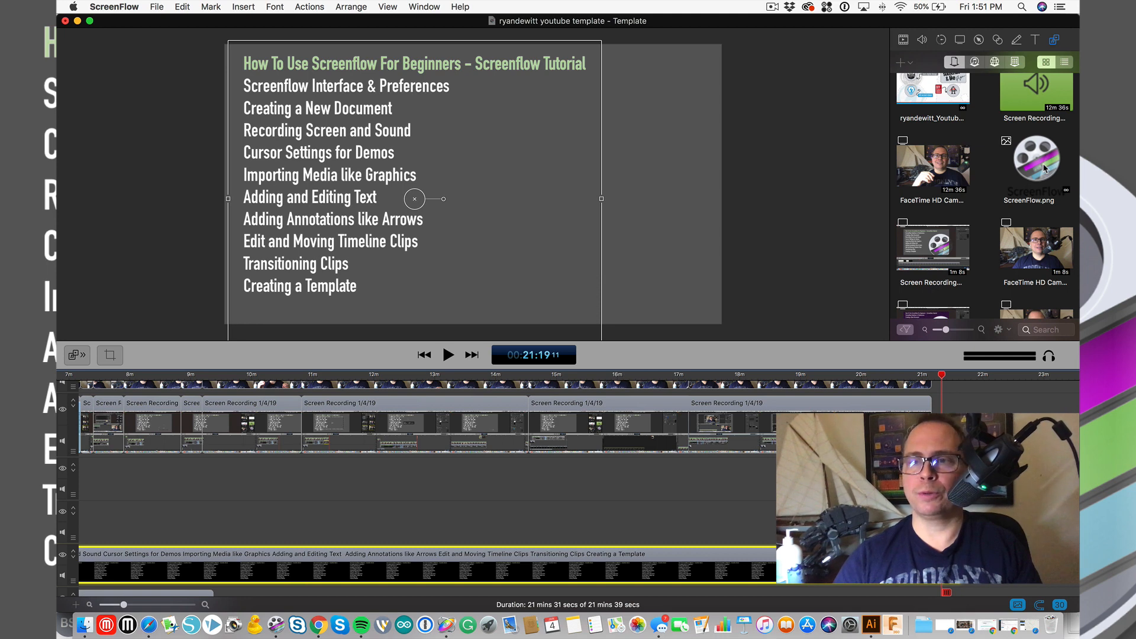
pyautogui.moveTo(1044, 169); pyautogui.dragTo(559, 197)
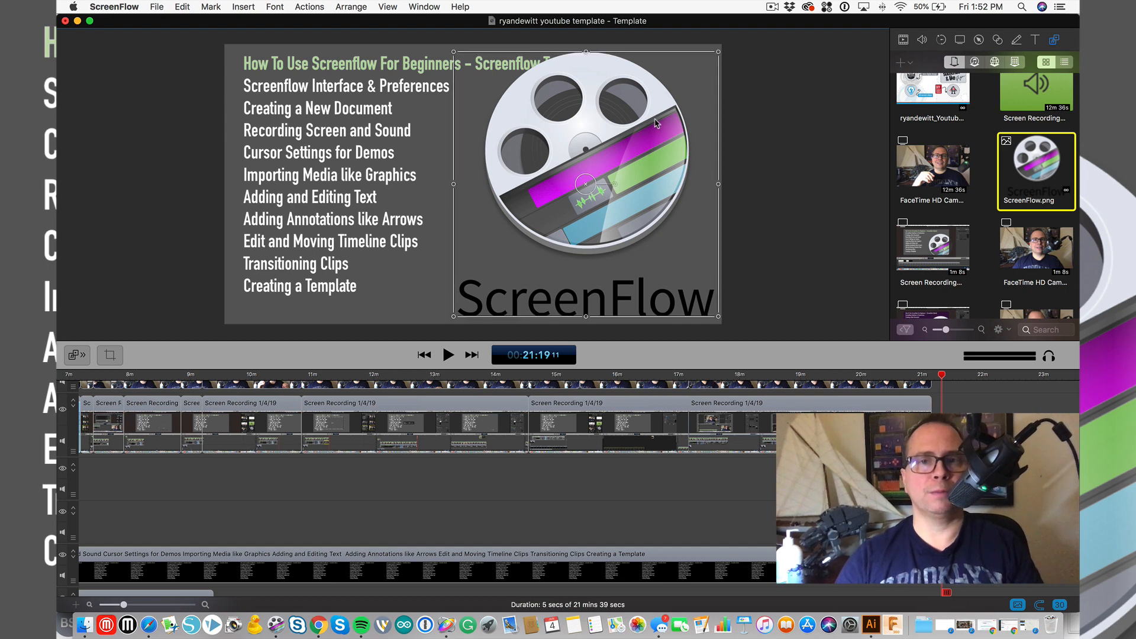
pyautogui.click(718, 52)
pyautogui.click(637, 130)
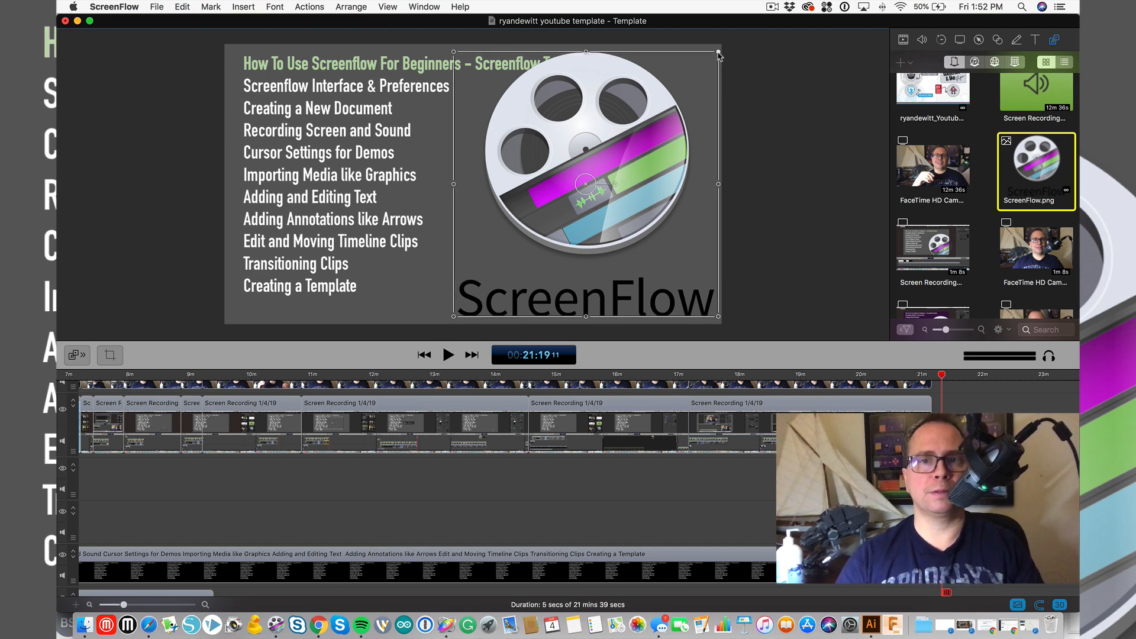
pyautogui.moveTo(720, 53); pyautogui.dragTo(578, 219)
pyautogui.moveTo(537, 256); pyautogui.dragTo(596, 190)
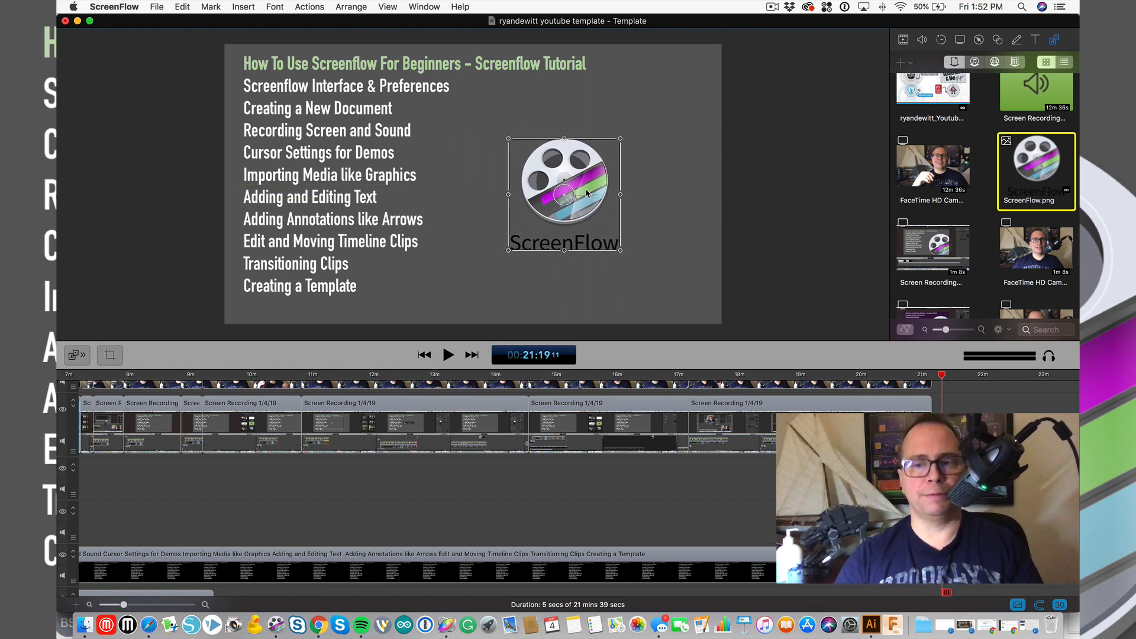
pyautogui.scroll(-3, 762, 560)
pyautogui.scroll(2, 762, 560)
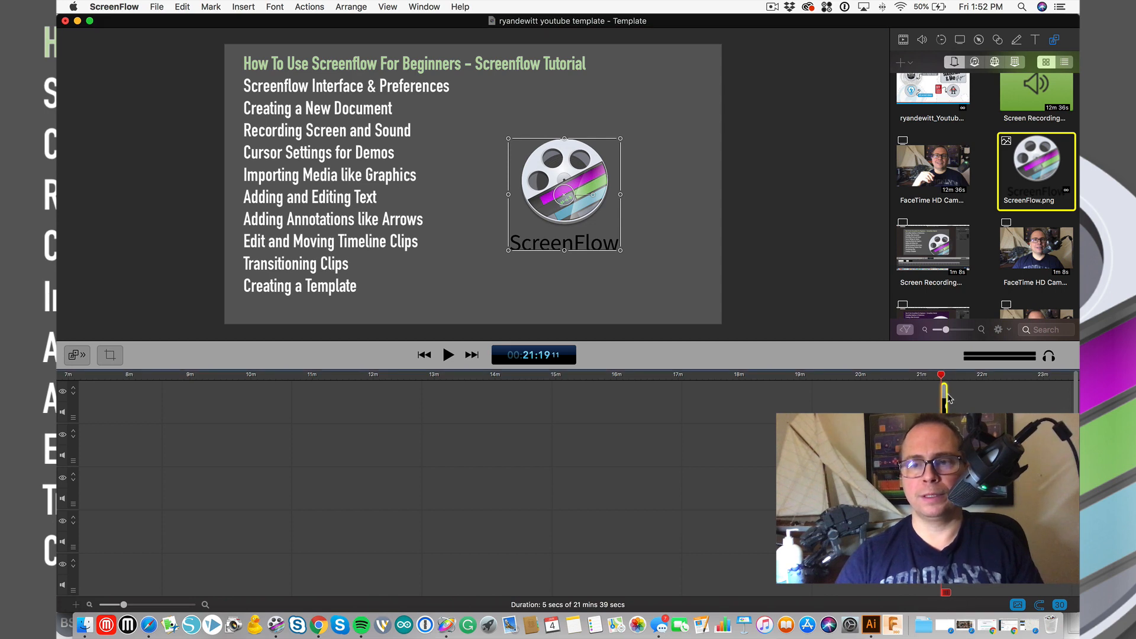
# - Delete the logo clip at the playhead, shift the logo left and up, and adjust the timeline clip
pyautogui.press('Delete')
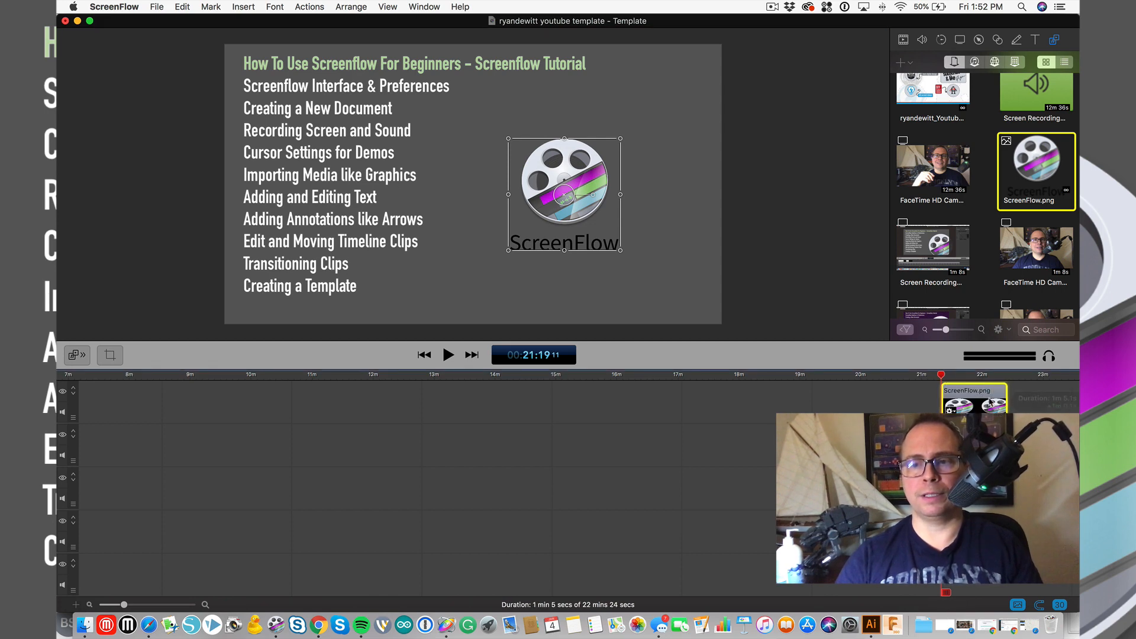
pyautogui.click(798, 375)
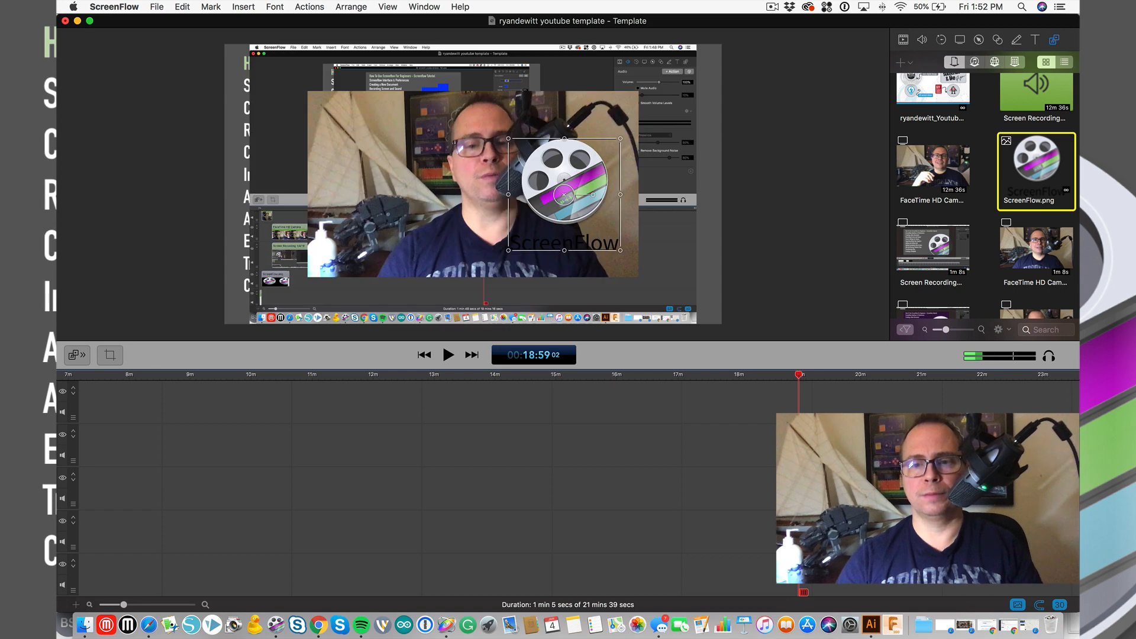
pyautogui.moveTo(583, 204); pyautogui.dragTo(489, 195)
pyautogui.click(951, 376)
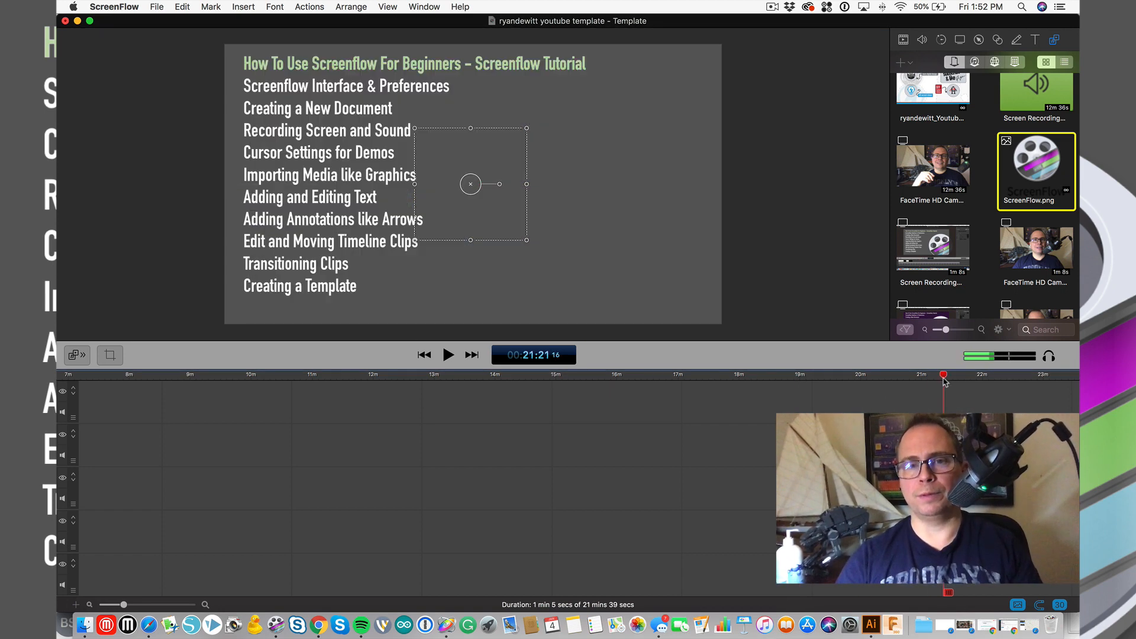
pyautogui.moveTo(829, 521); pyautogui.dragTo(974, 521)
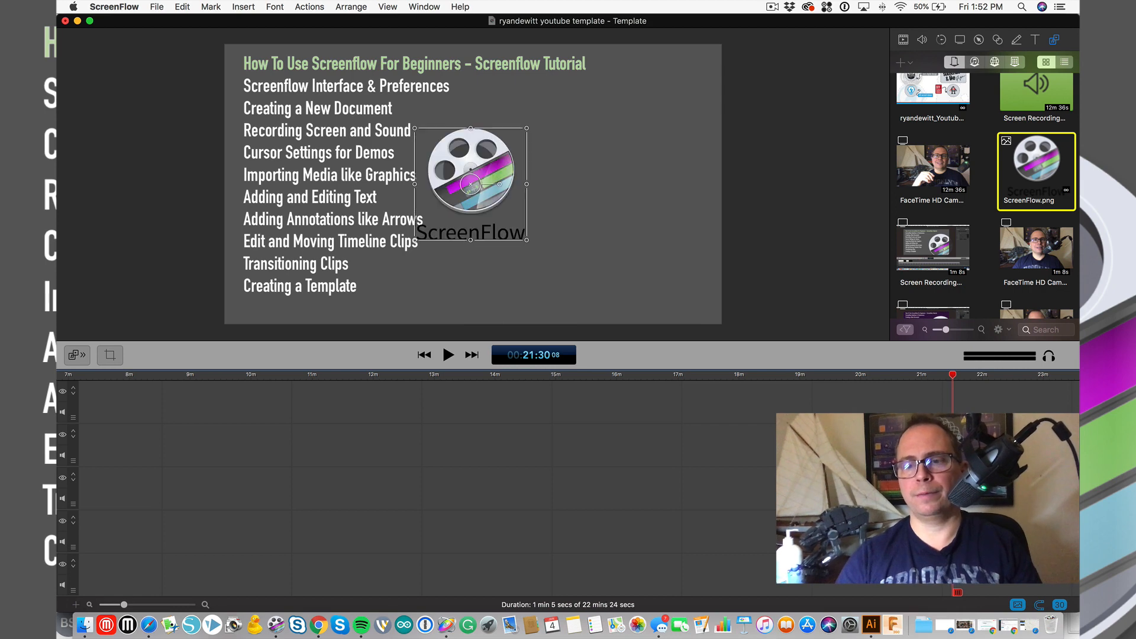
pyautogui.hscroll(3, 971, 521)
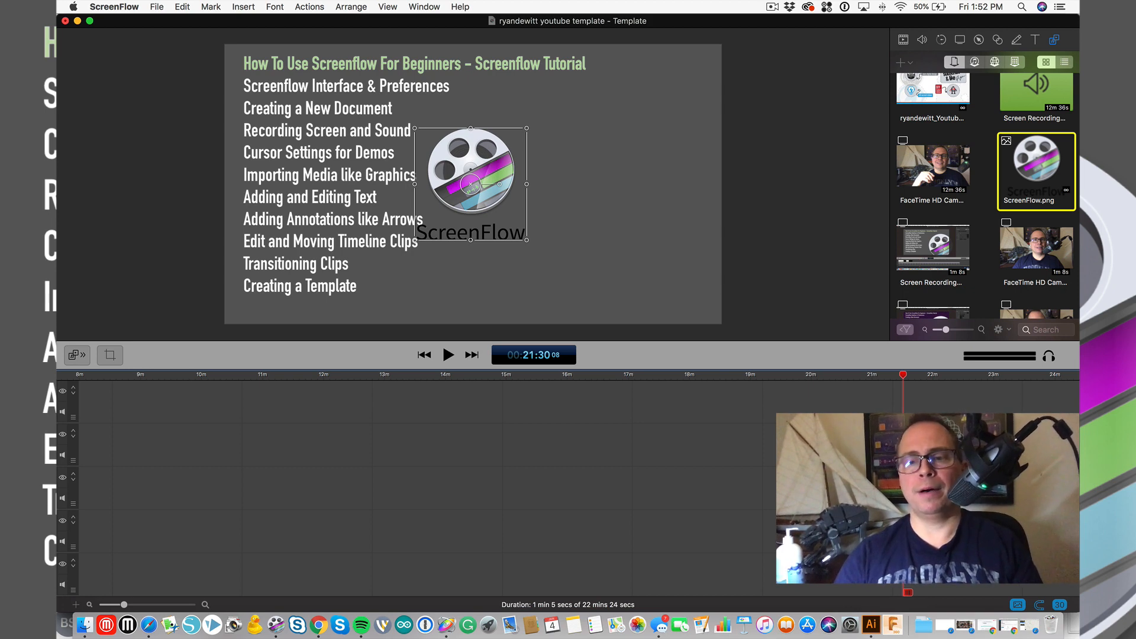
# - Review the ending by playing from 21:20 and again from near 22:16
pyautogui.rightClick(926, 518)
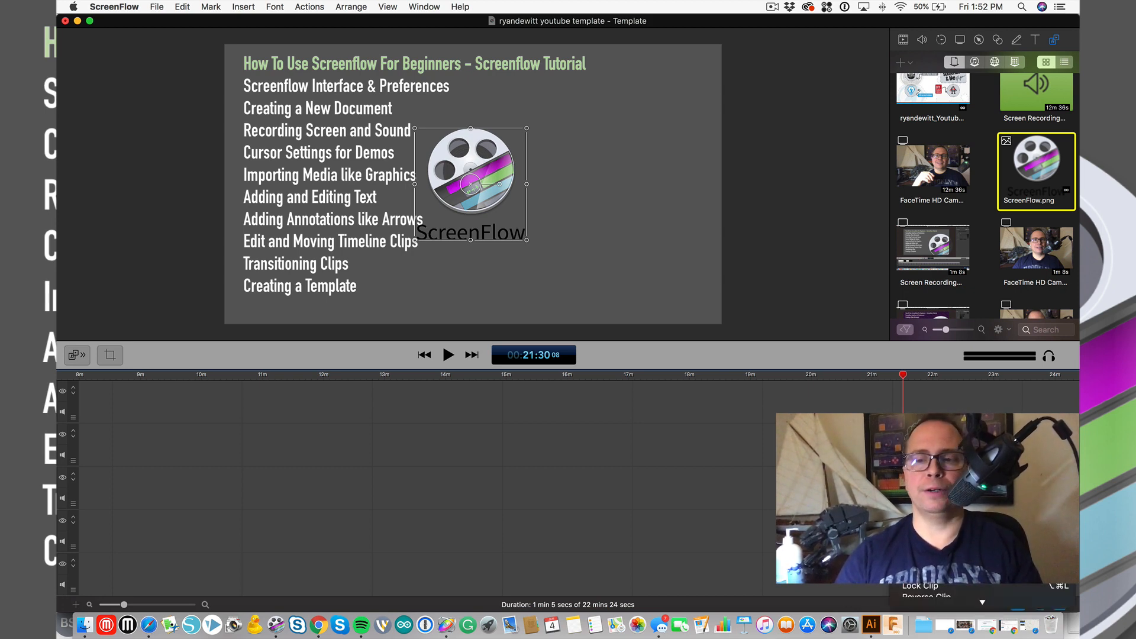
pyautogui.moveTo(943, 618)
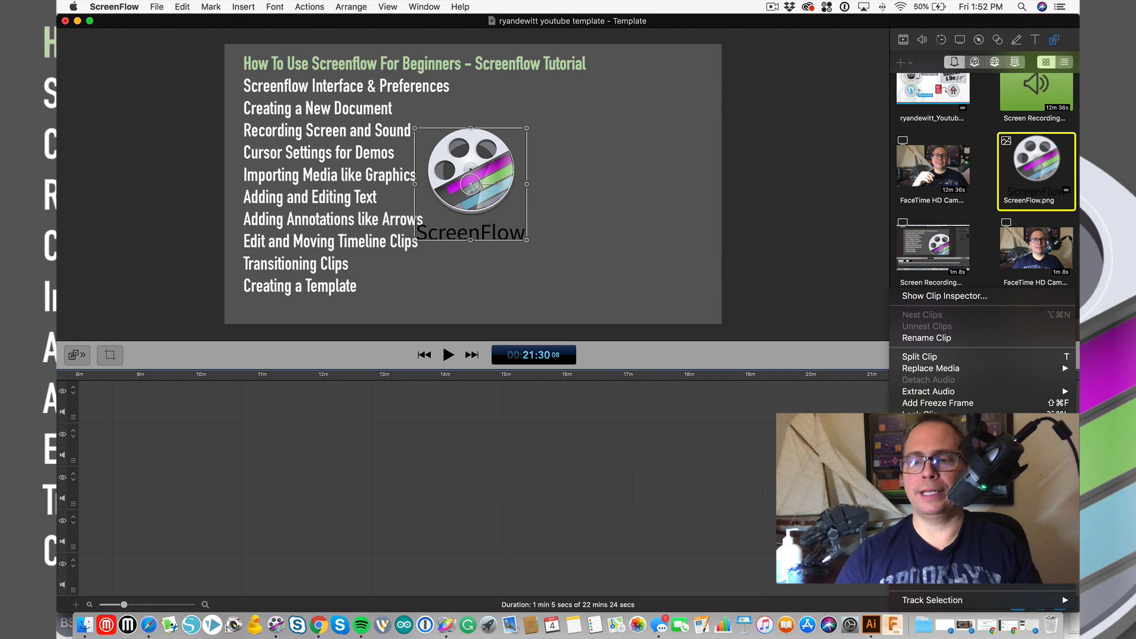
pyautogui.press('Escape')
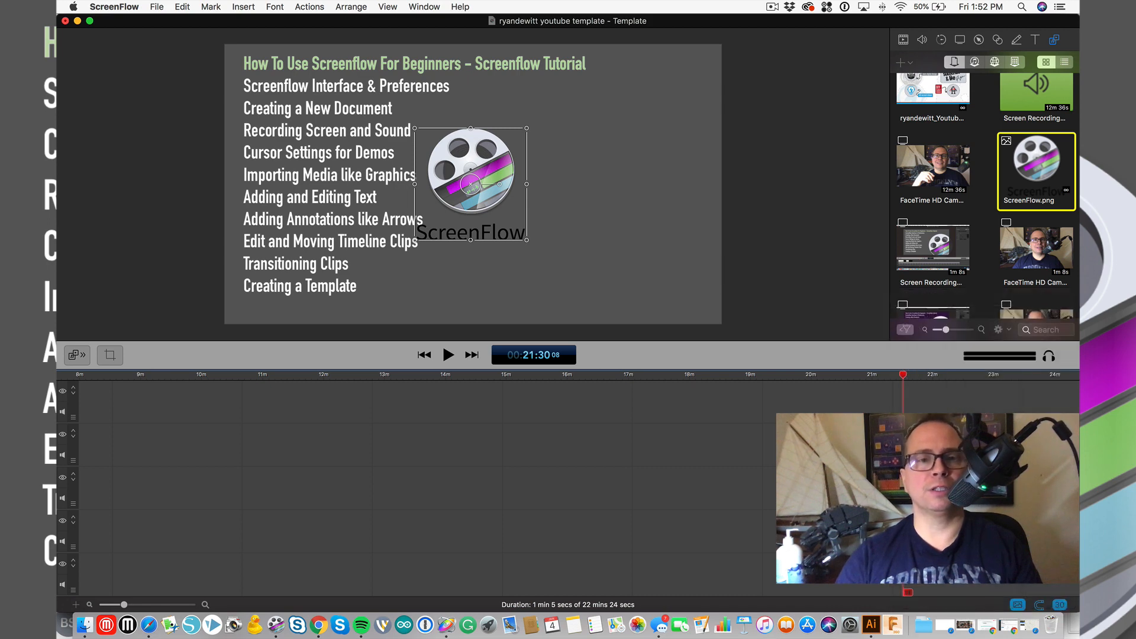
pyautogui.click(893, 373)
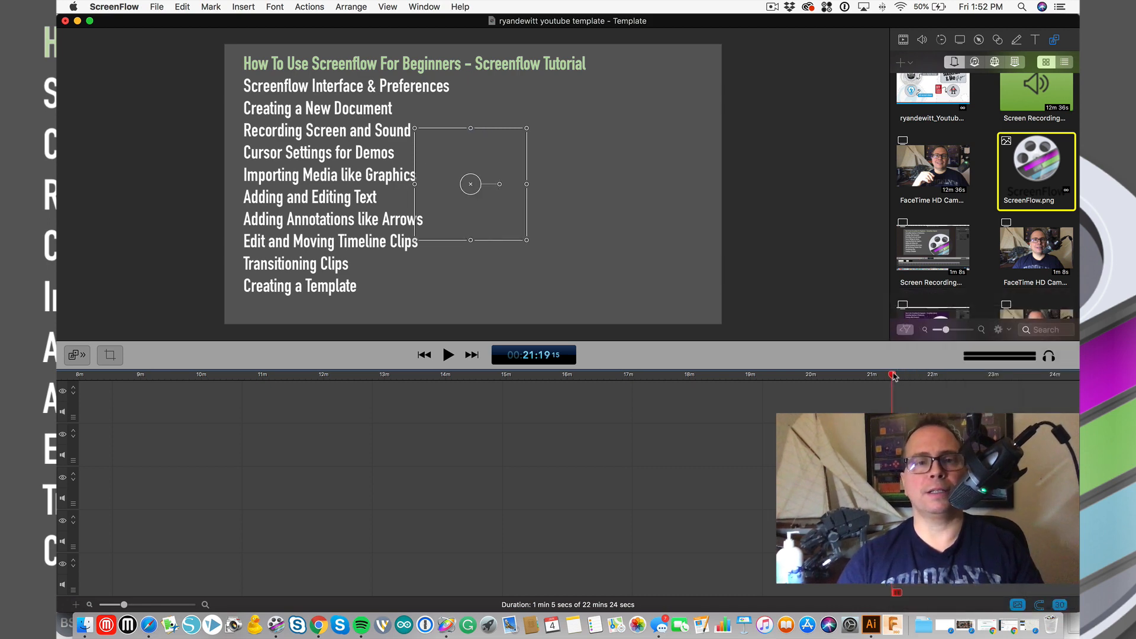
pyautogui.press('space')
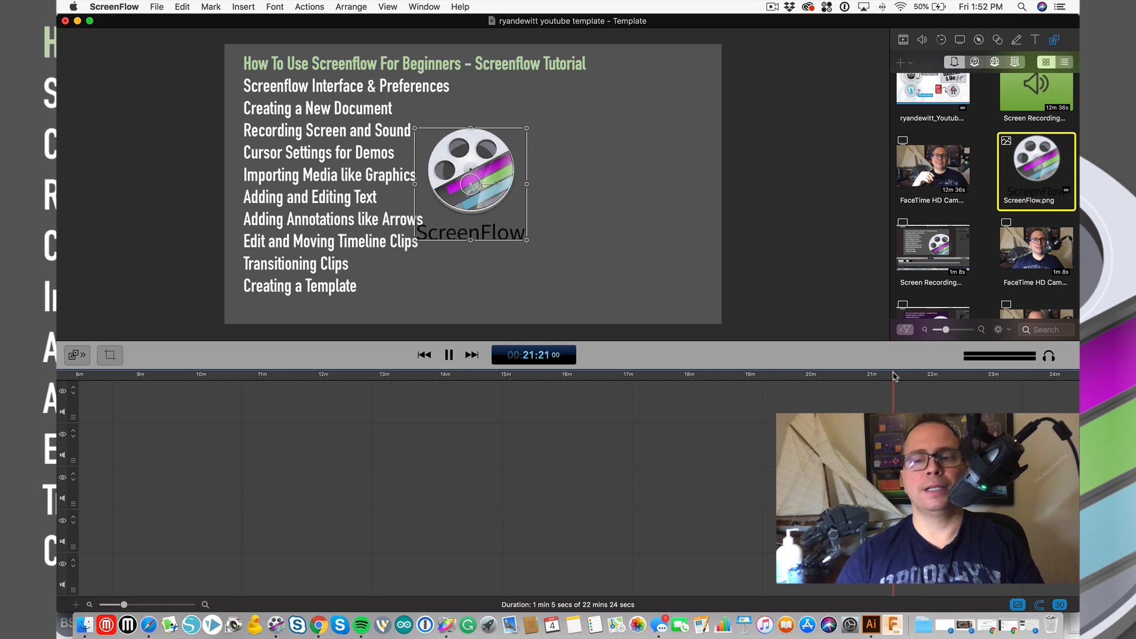
pyautogui.click(950, 375)
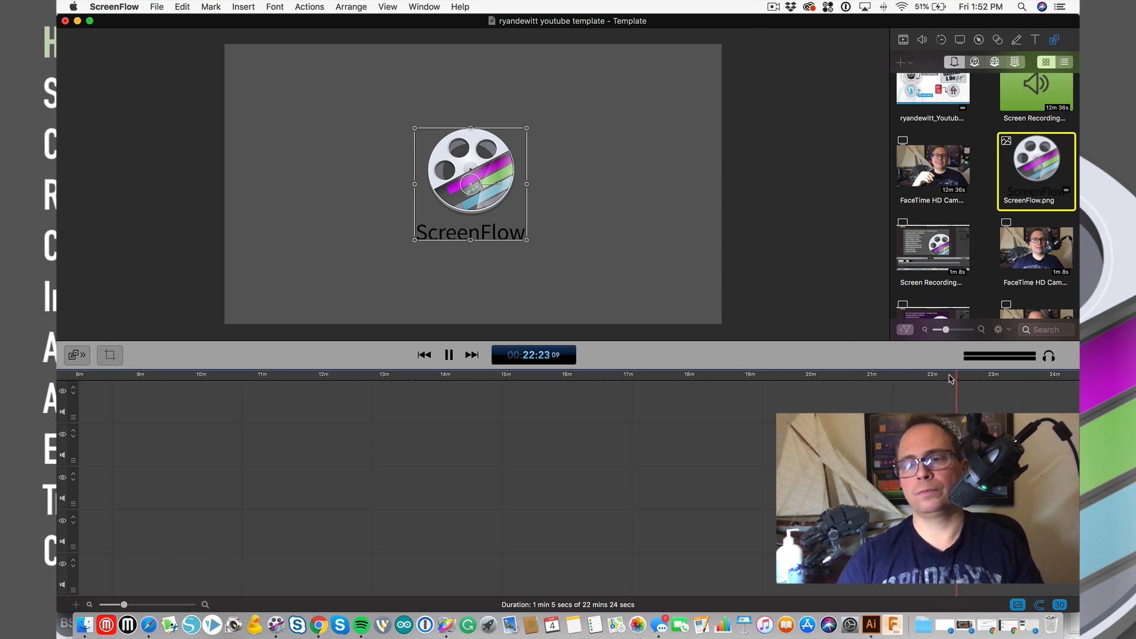
pyautogui.press('space')
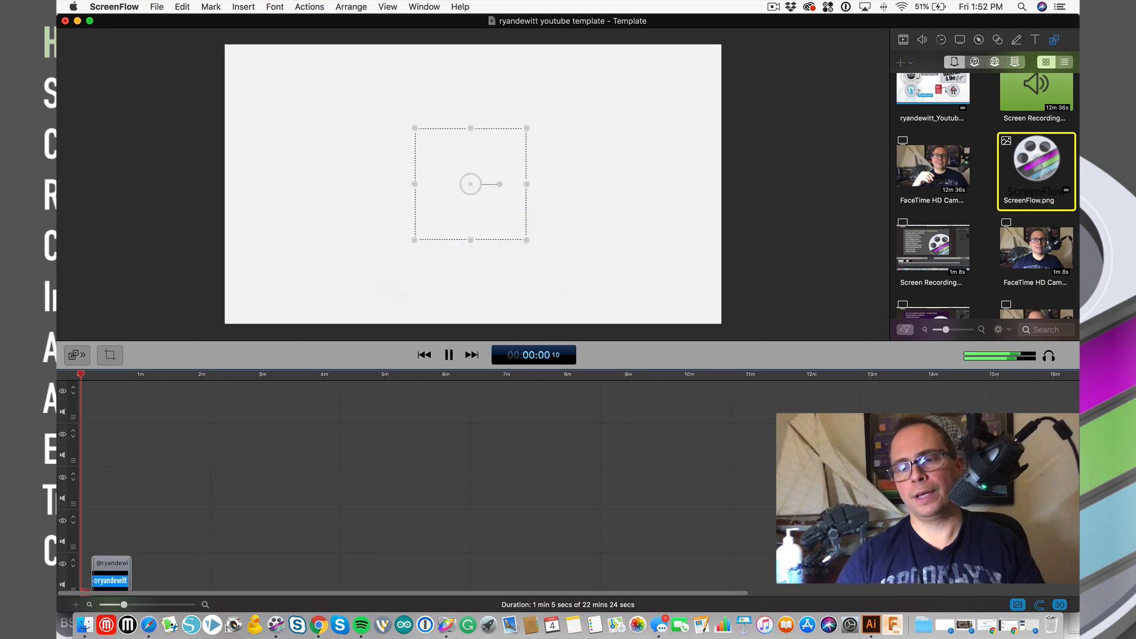
pyautogui.press('space')
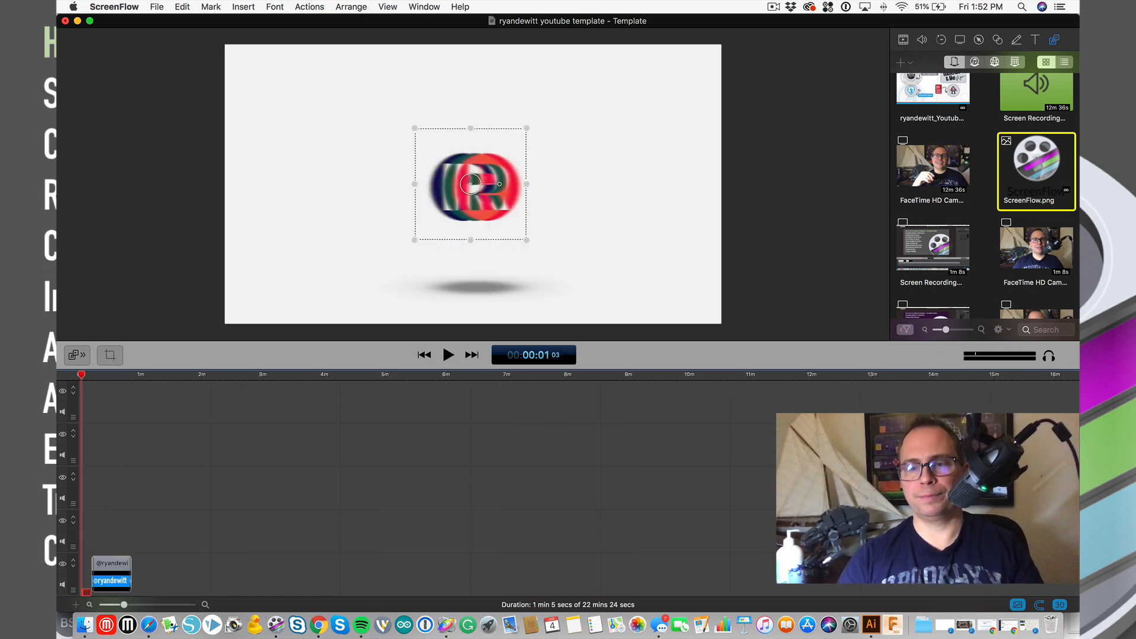
# - Set the playhead to 21:39 and zoom the timeline in on the ScreenFlow.png clip
pyautogui.hscroll(10, 414, 485)
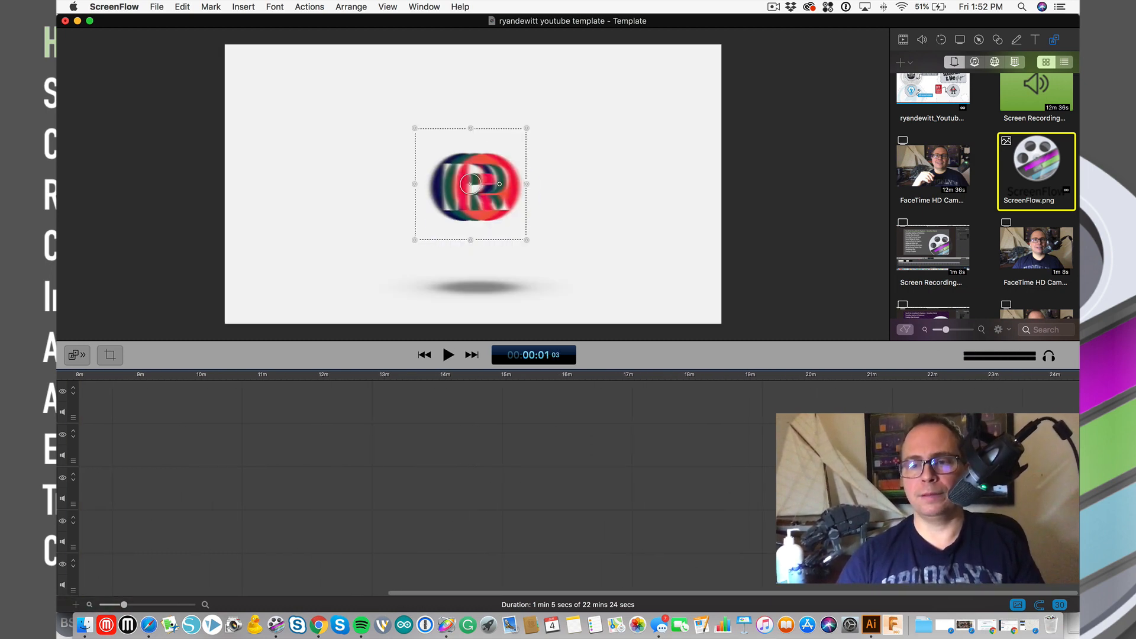
pyautogui.click(913, 375)
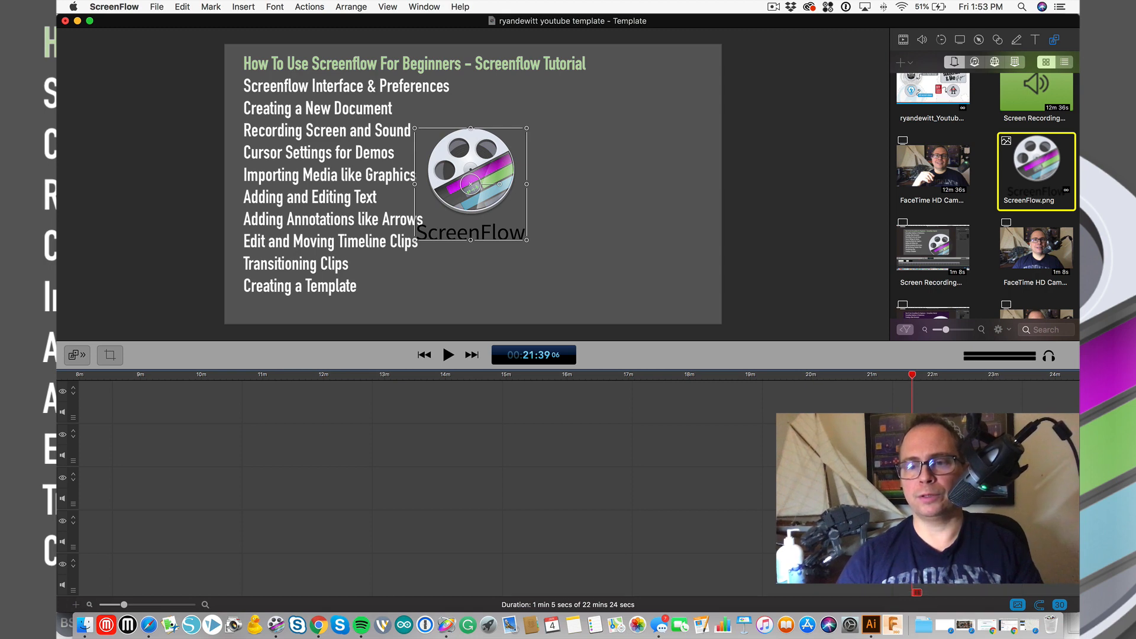
pyautogui.press('super+equal')
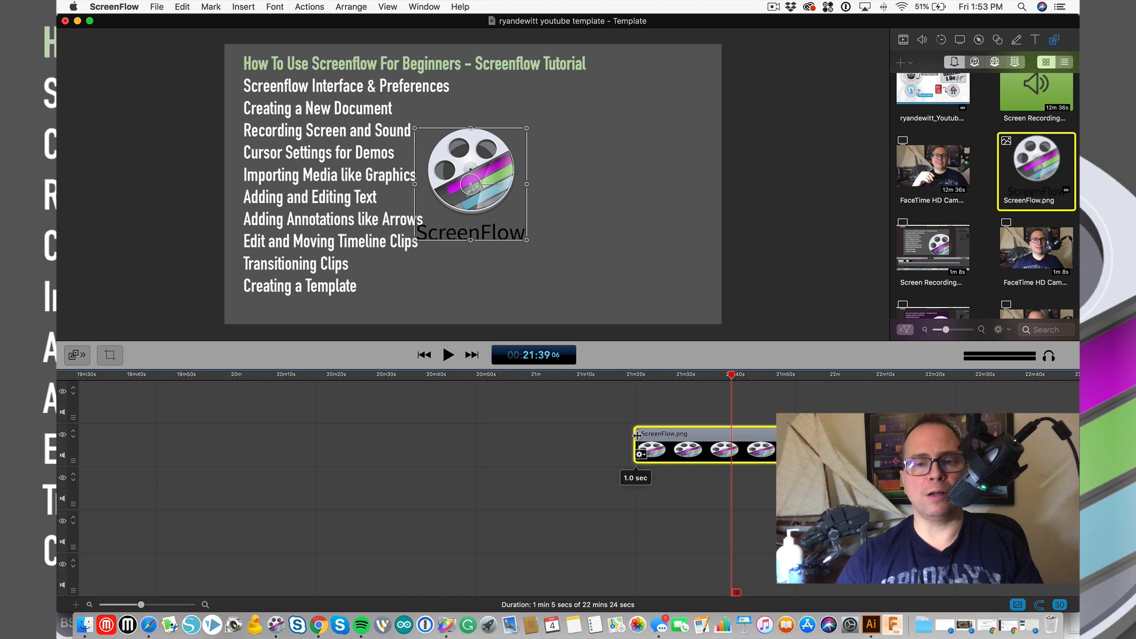
# - Stretch the logo's opening transition to 6 seconds, move the logo lower right, and preview the fade-in
pyautogui.moveTo(637, 435); pyautogui.dragTo(661, 435)
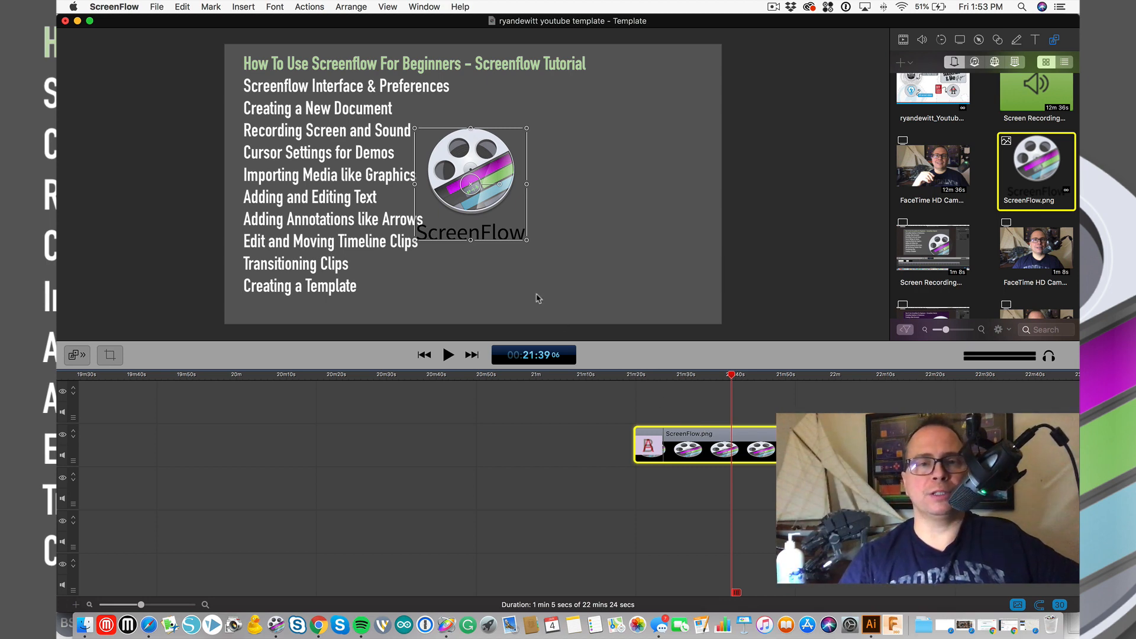
pyautogui.moveTo(469, 162); pyautogui.dragTo(648, 232)
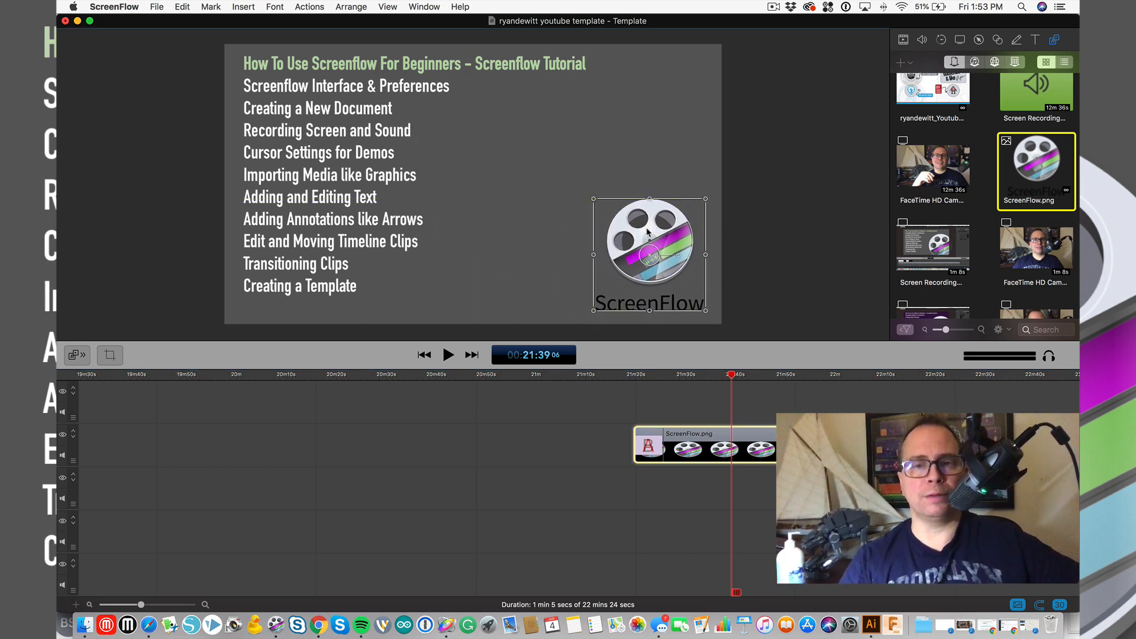
pyautogui.moveTo(629, 375); pyautogui.dragTo(706, 378)
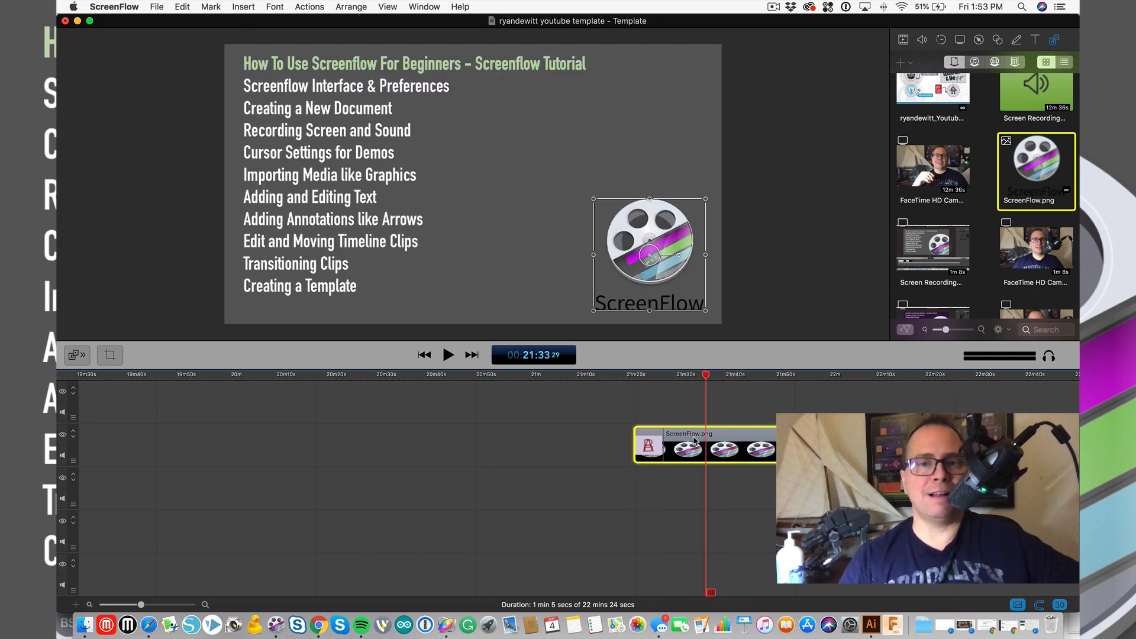
pyautogui.click(647, 448)
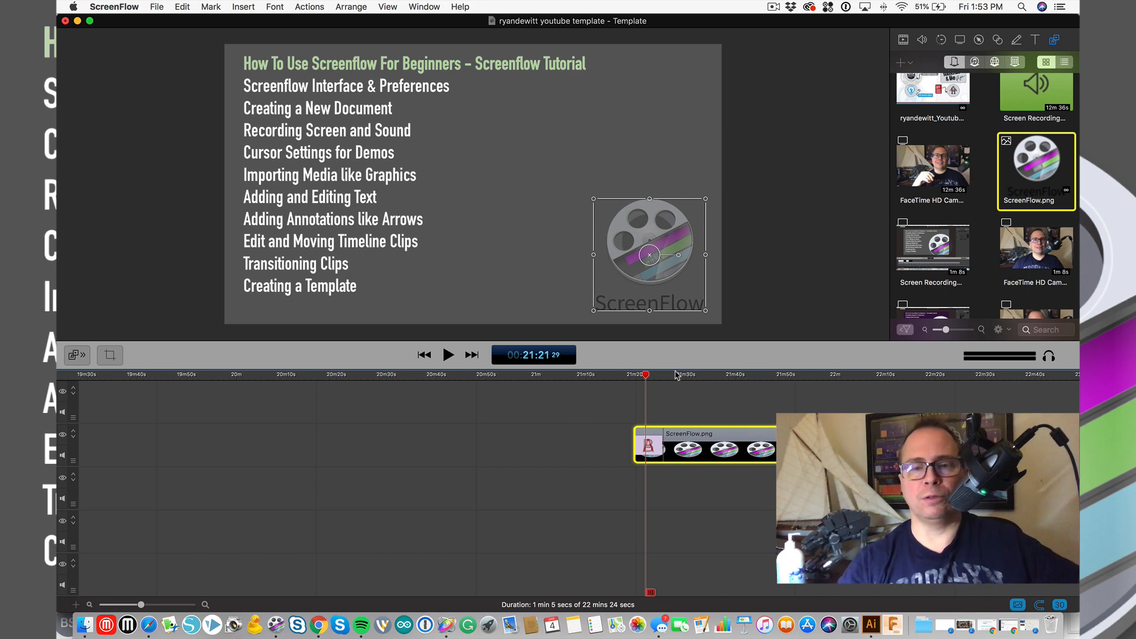
pyautogui.moveTo(676, 374); pyautogui.dragTo(724, 399)
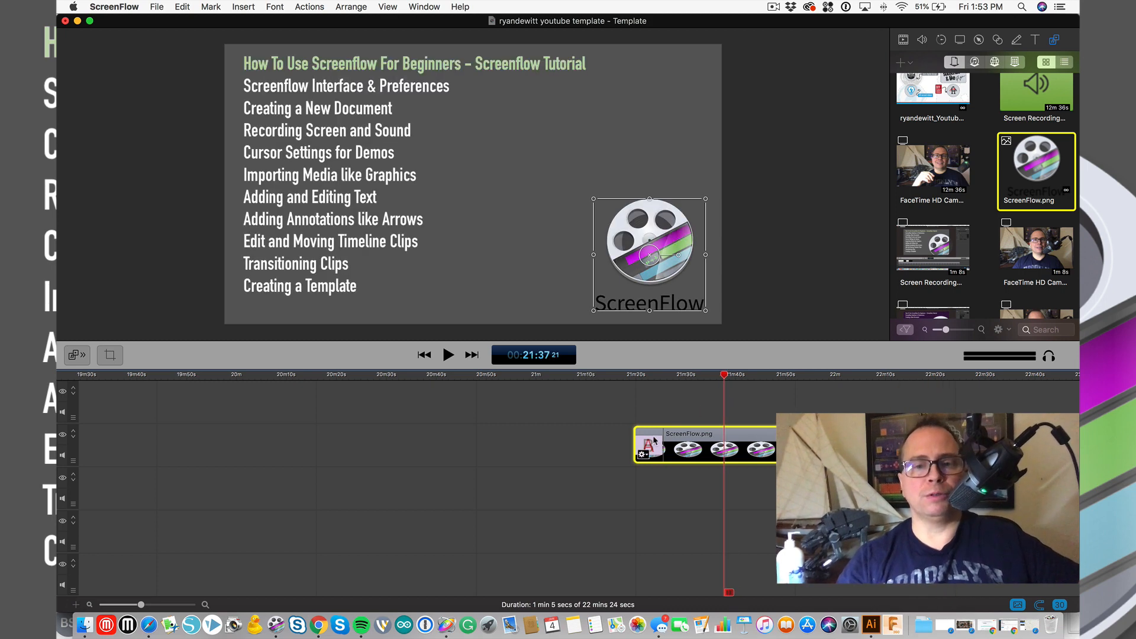
# - Swap the logo clip's opening Cross Dissolve for the Grid Wipe transition
pyautogui.rightClick(688, 442)
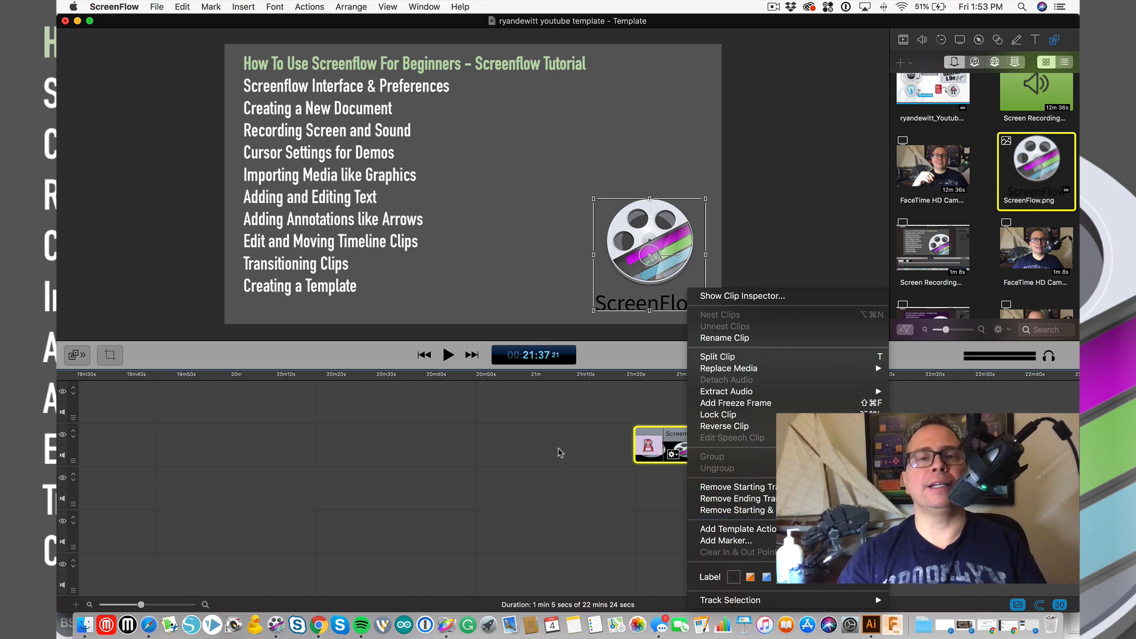
pyautogui.click(523, 486)
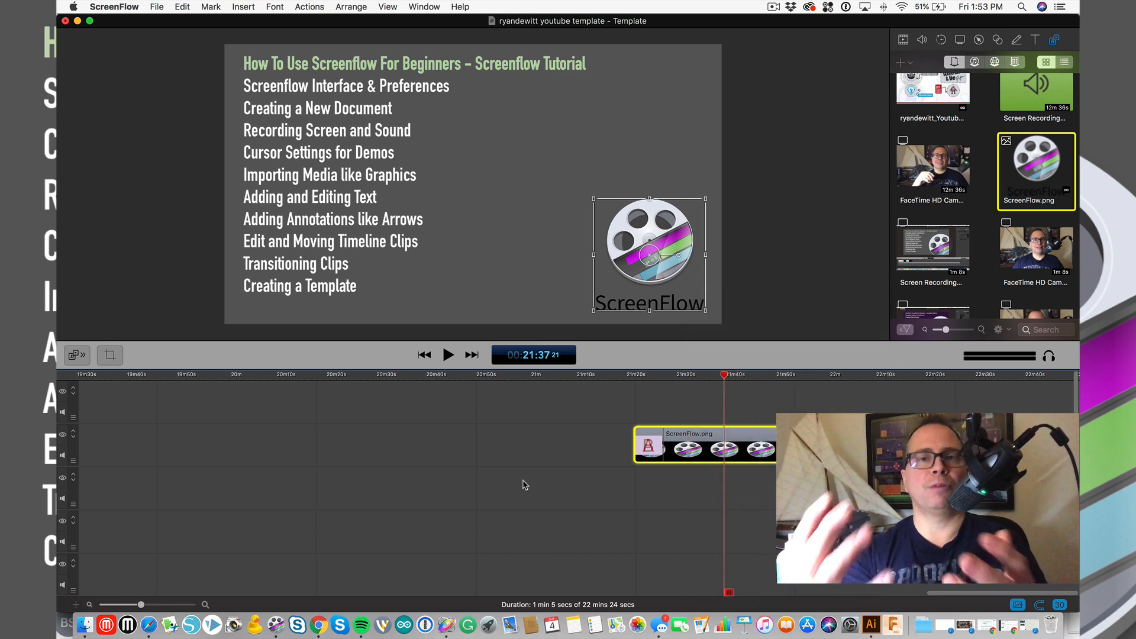
pyautogui.moveTo(657, 447)
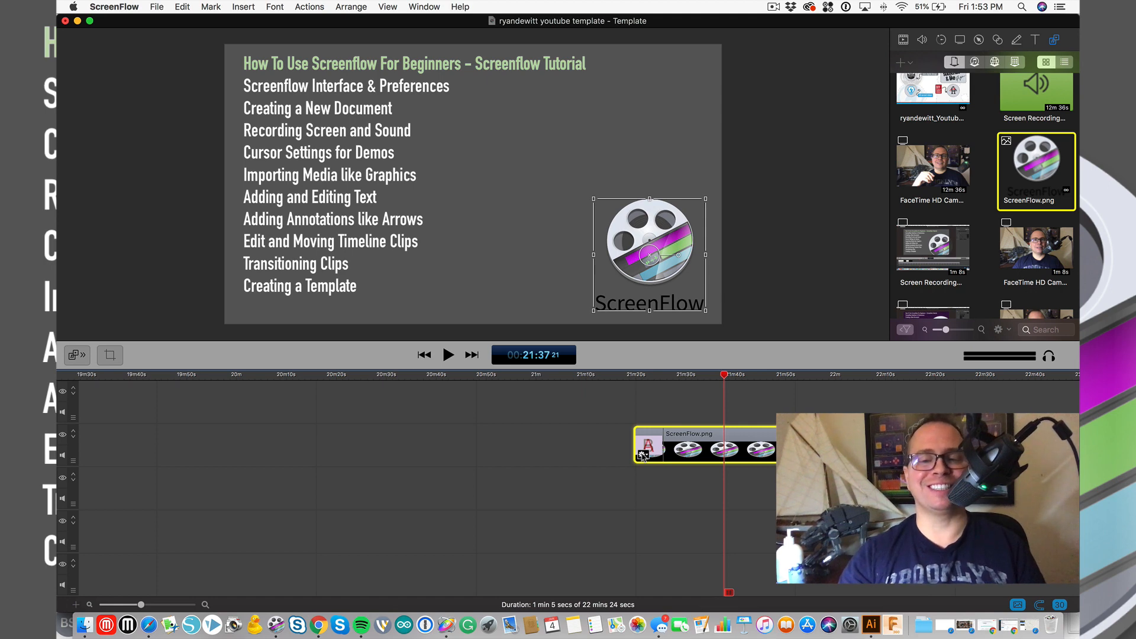
pyautogui.click(643, 454)
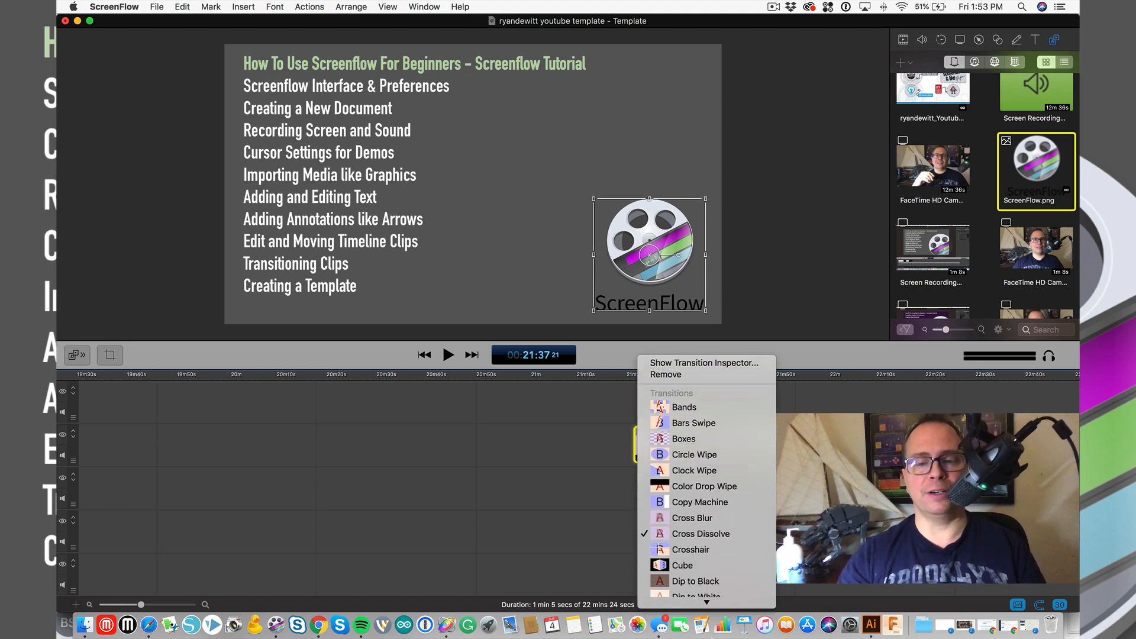
pyautogui.scroll(-1, 700, 490)
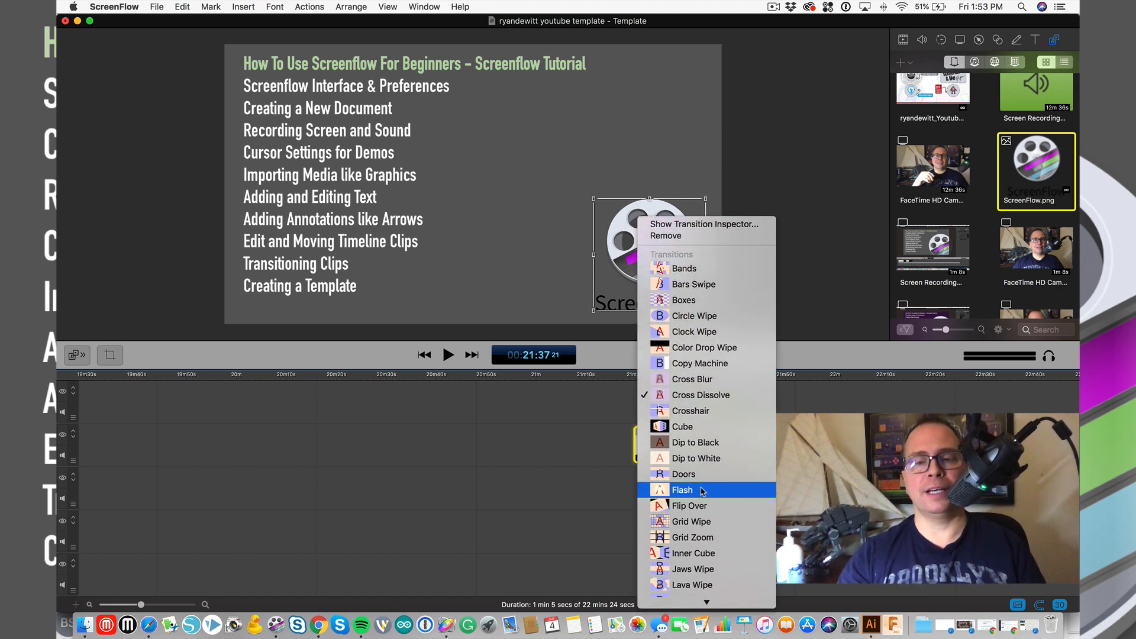
pyautogui.click(701, 521)
# - Preview the Grid Wipe from the clip start and move the logo to the lower right
pyautogui.click(634, 376)
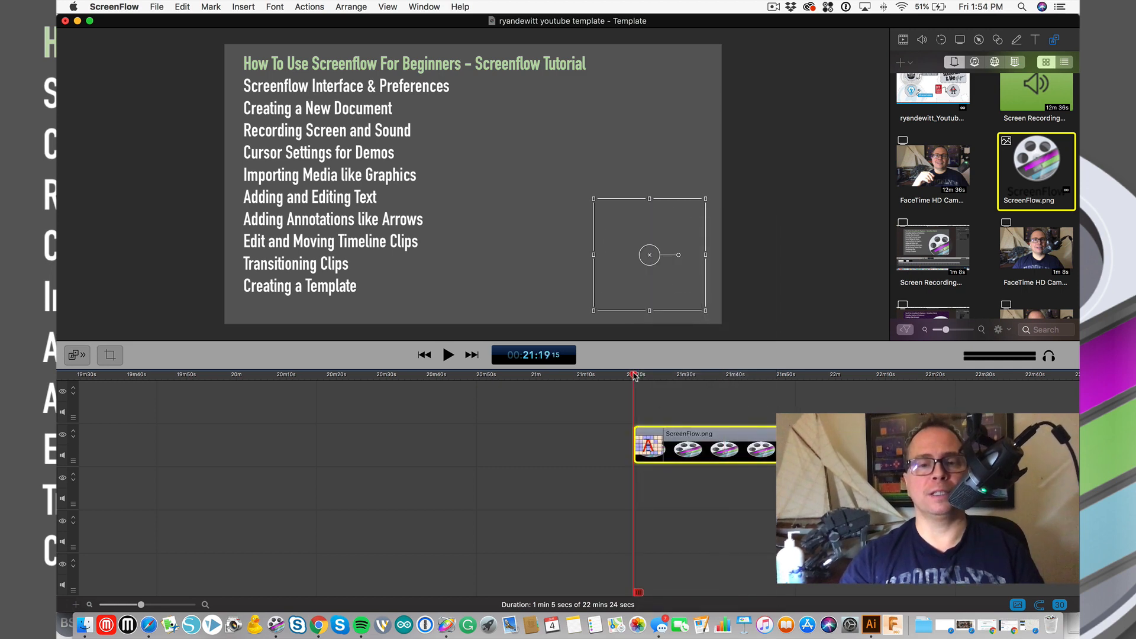
pyautogui.press('space')
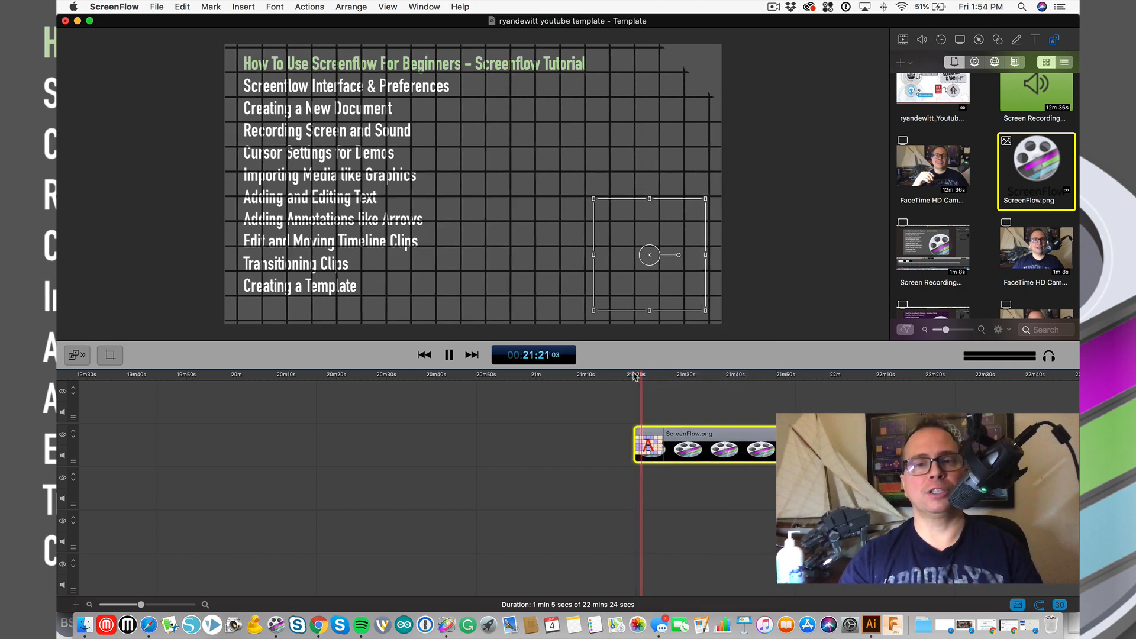
pyautogui.press('space')
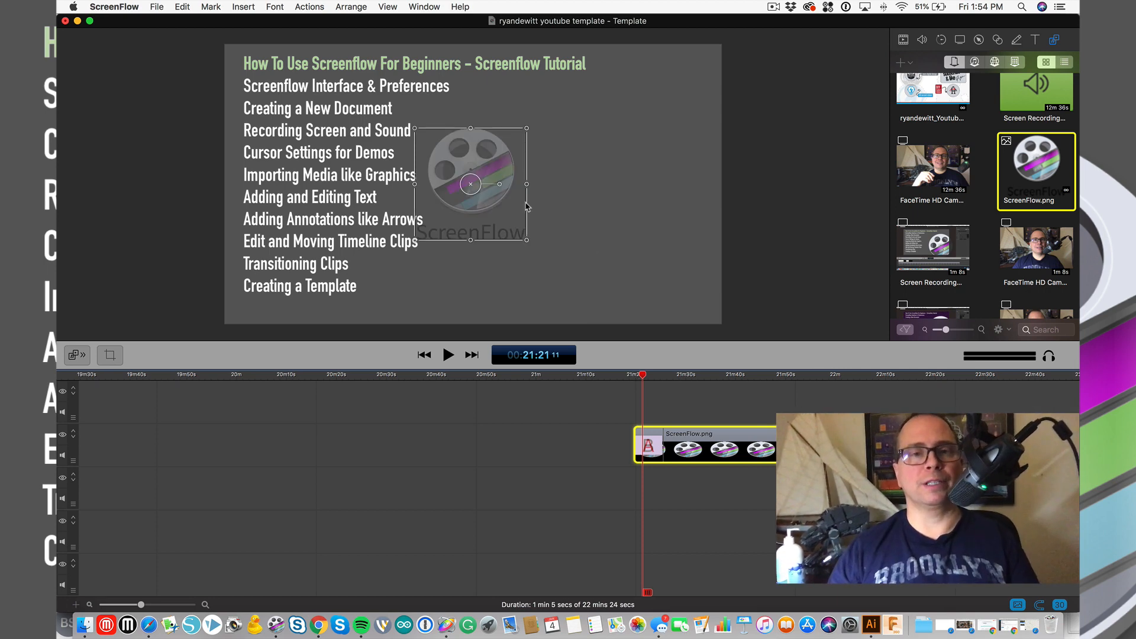
pyautogui.moveTo(499, 183); pyautogui.dragTo(662, 251)
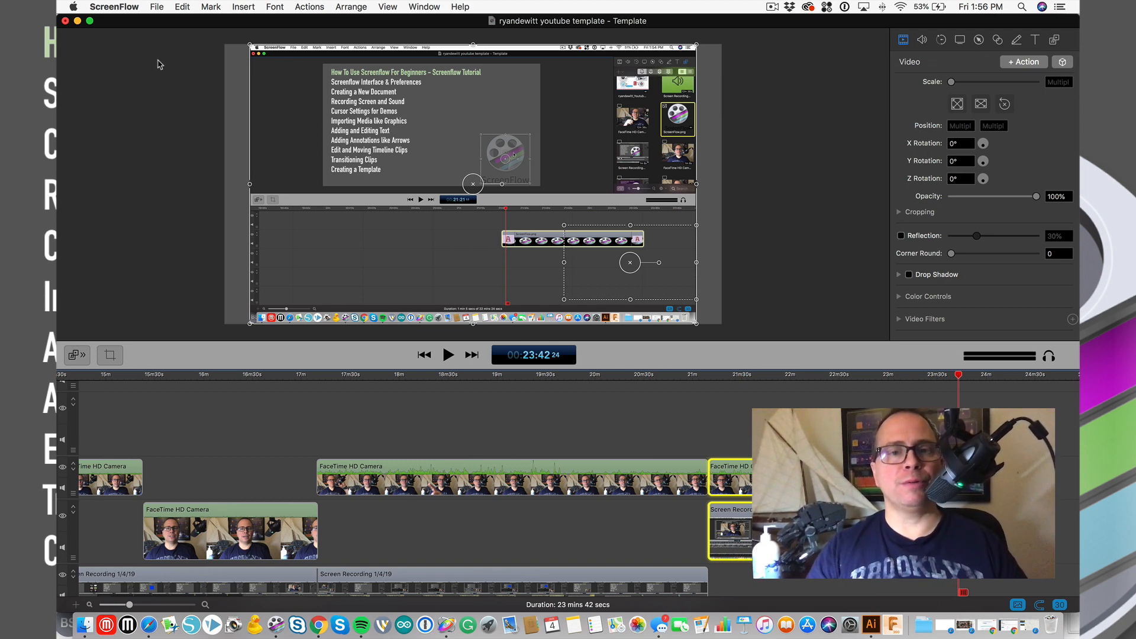
# - Create a blank 1080p HD document, Untitled 3, via File > New
pyautogui.click(156, 8)
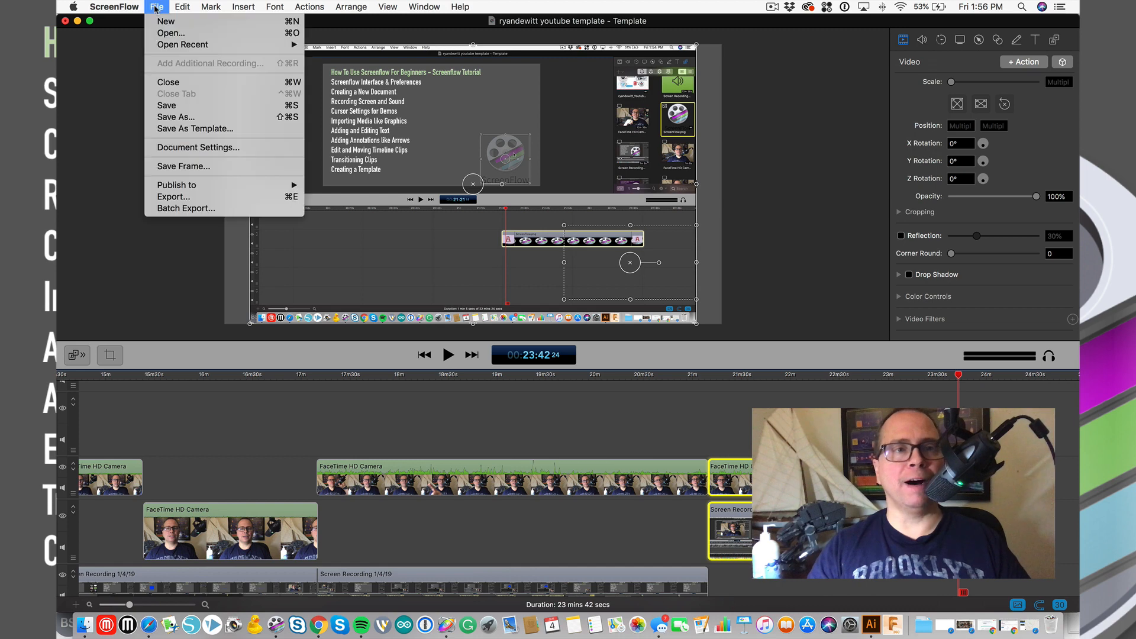
pyautogui.click(204, 25)
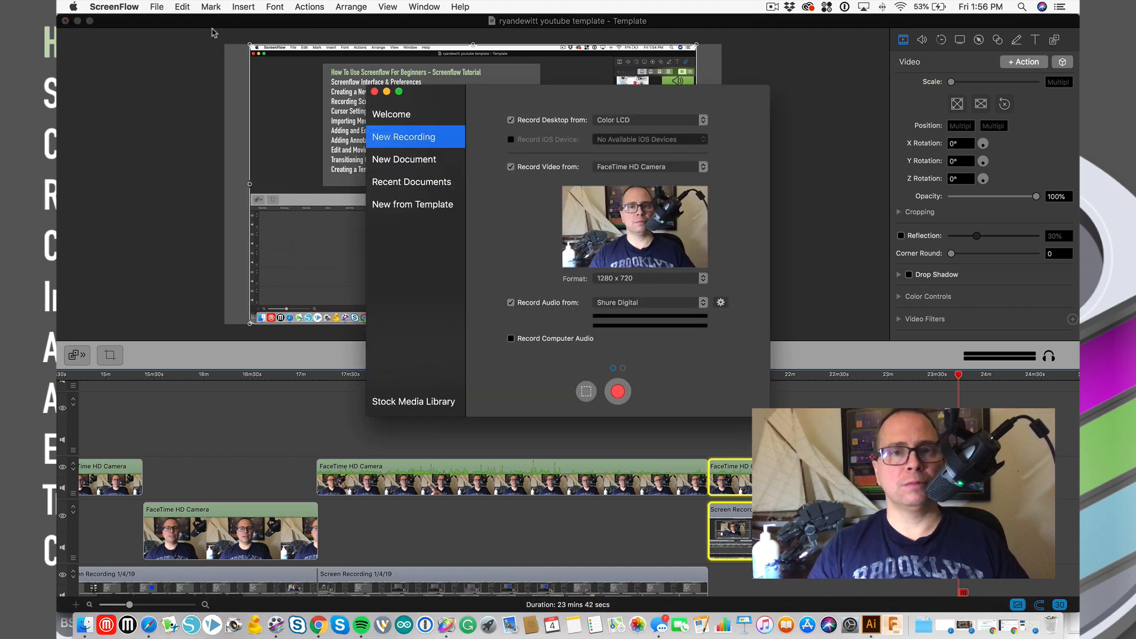
pyautogui.click(402, 205)
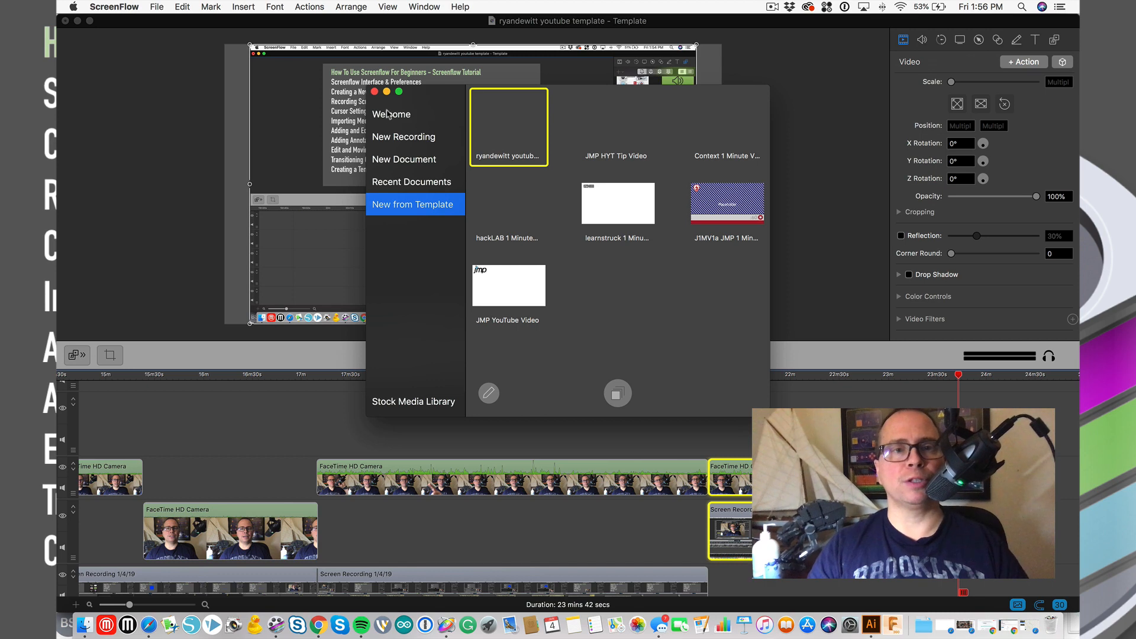
pyautogui.click(398, 160)
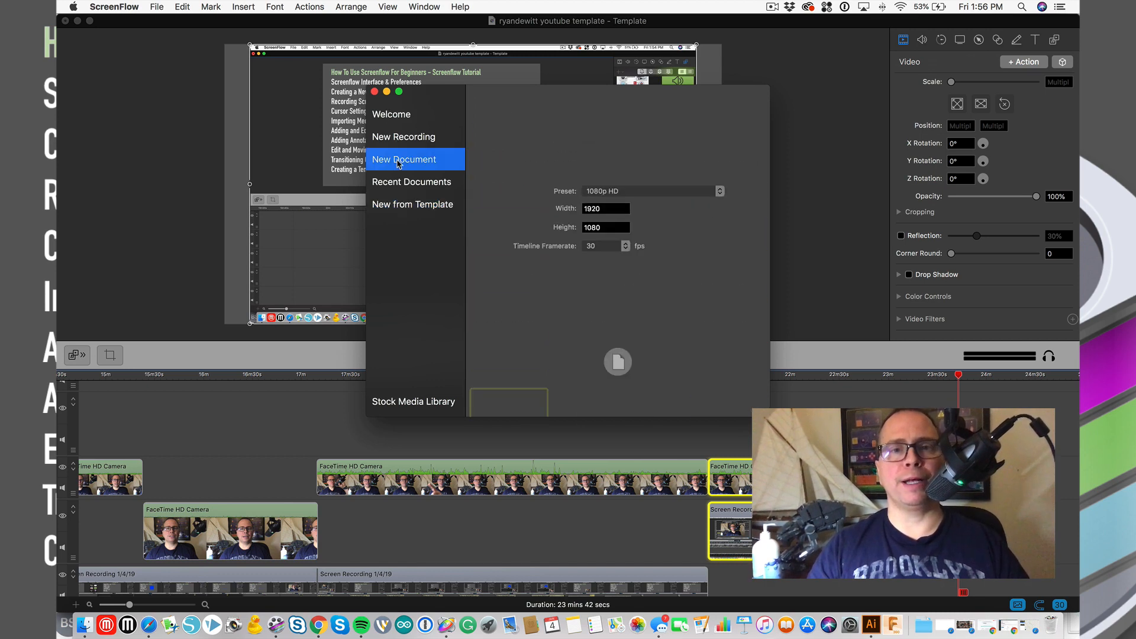
pyautogui.click(619, 395)
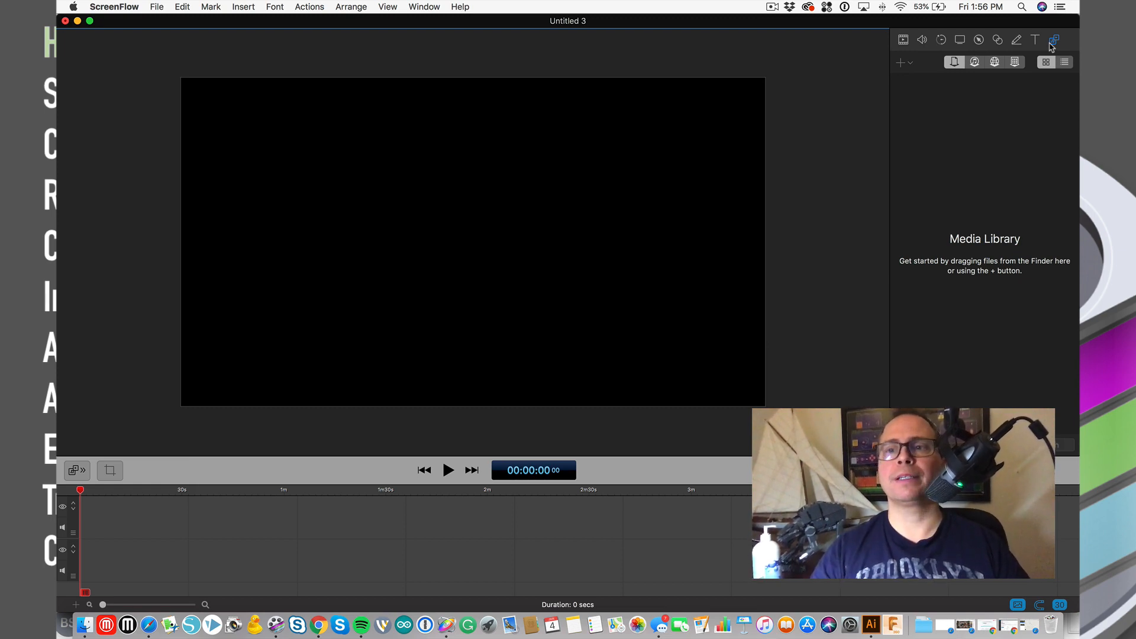
# - Import the YouTube endscreen PNG from the YouTube assets folder into the Media Library
pyautogui.click(899, 64)
pyautogui.click(913, 78)
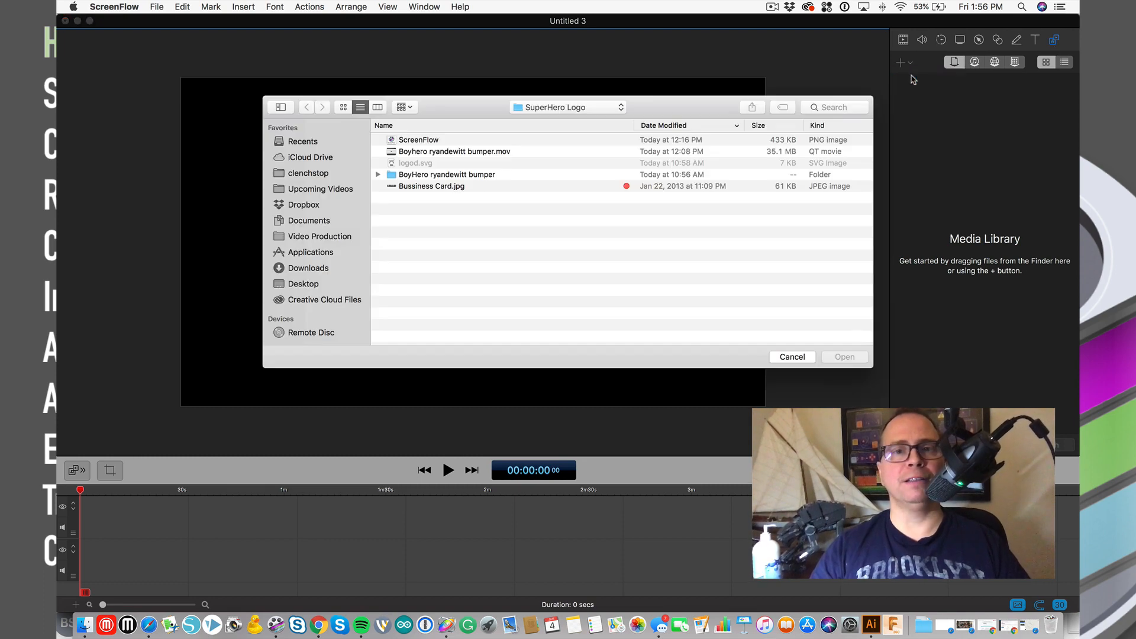
pyautogui.click(552, 110)
pyautogui.click(562, 212)
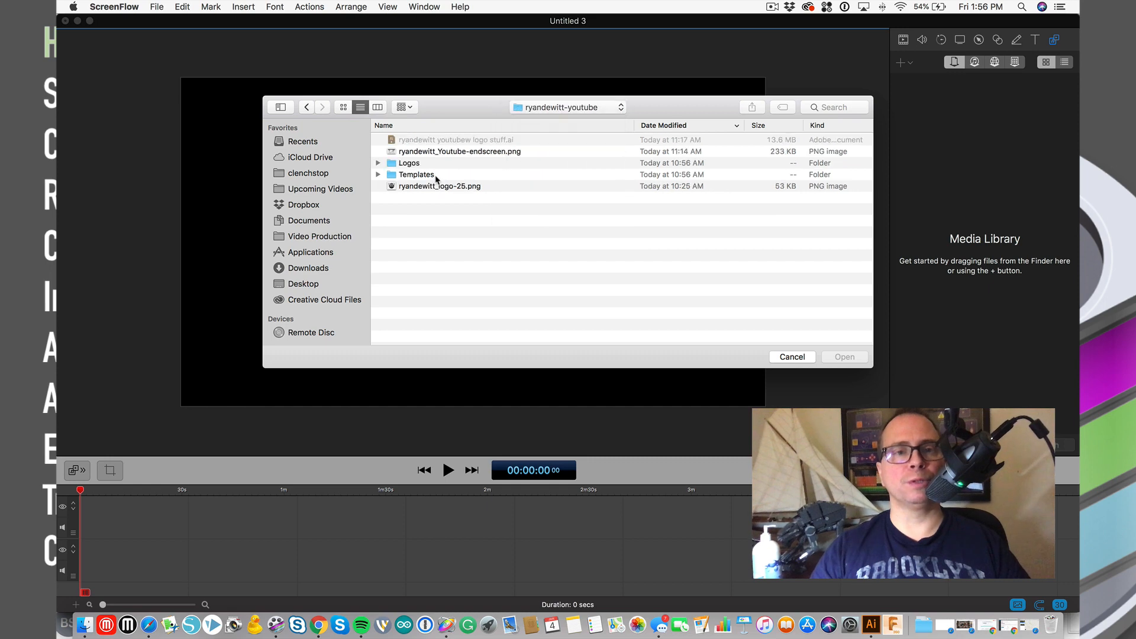
pyautogui.click(418, 153)
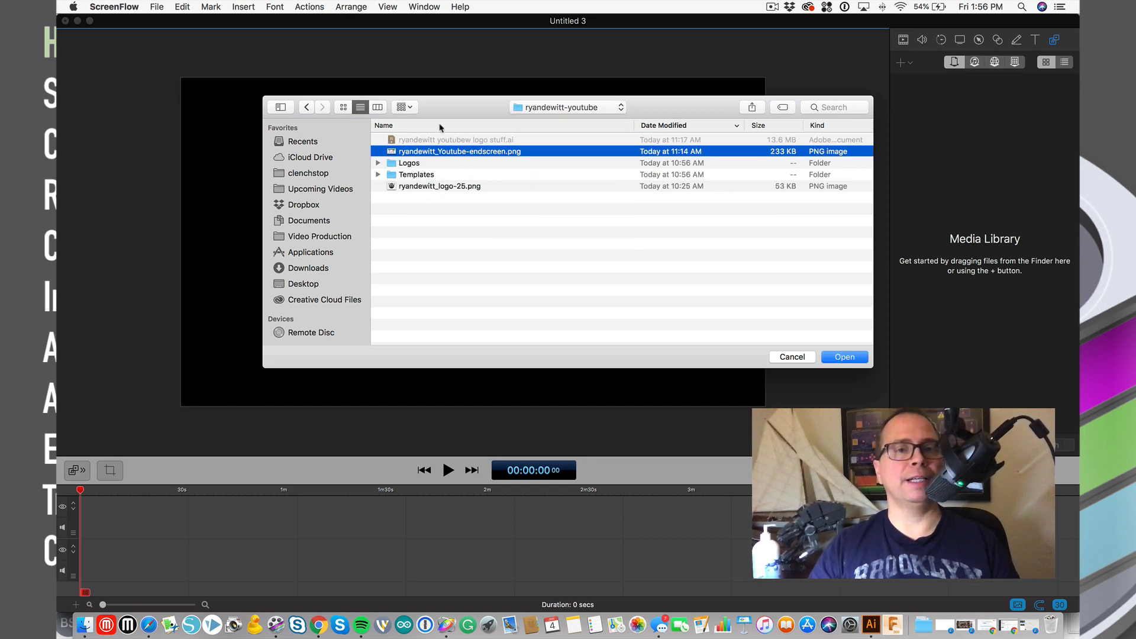
pyautogui.click(845, 357)
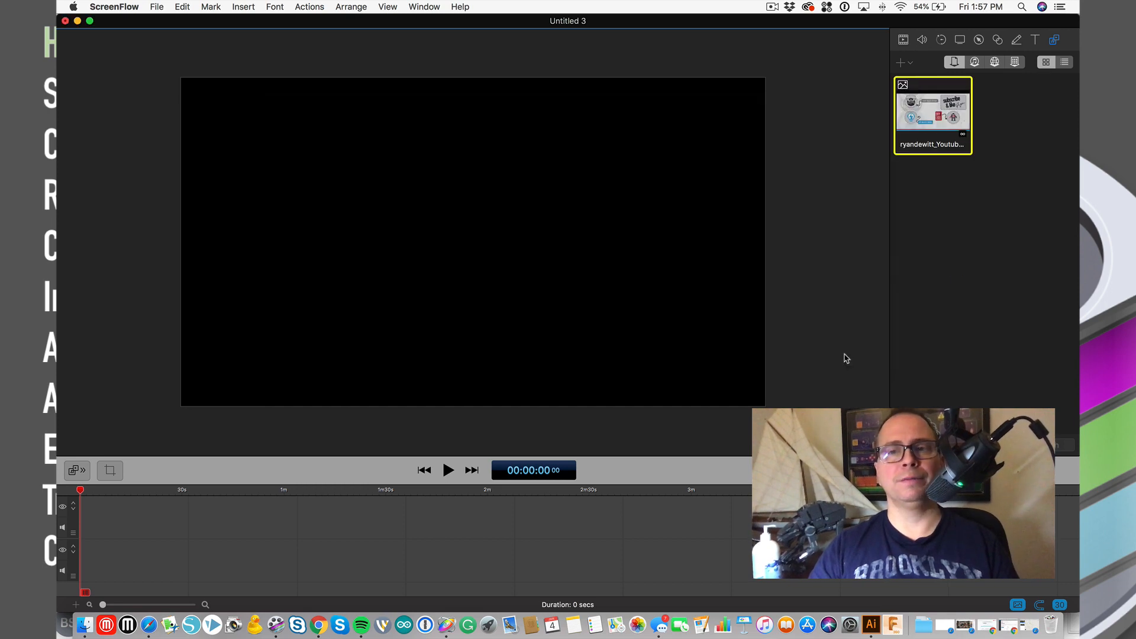
# - Import the Boyhero bumper movie from SuperHero Logo and drag it to the timeline start
pyautogui.click(903, 62)
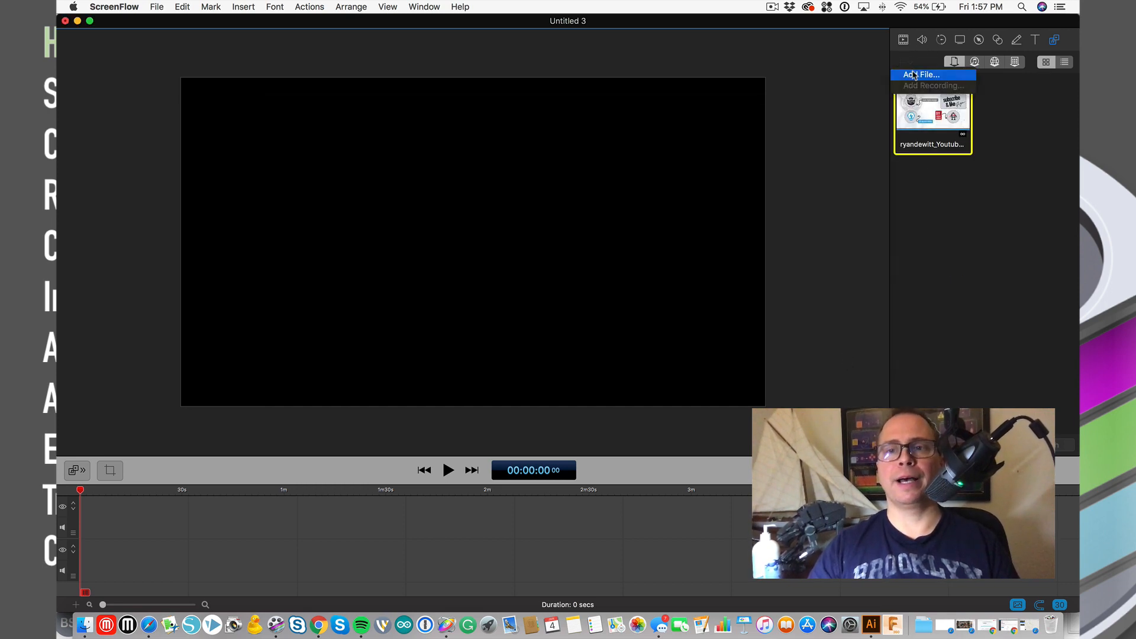
pyautogui.click(914, 75)
pyautogui.click(562, 107)
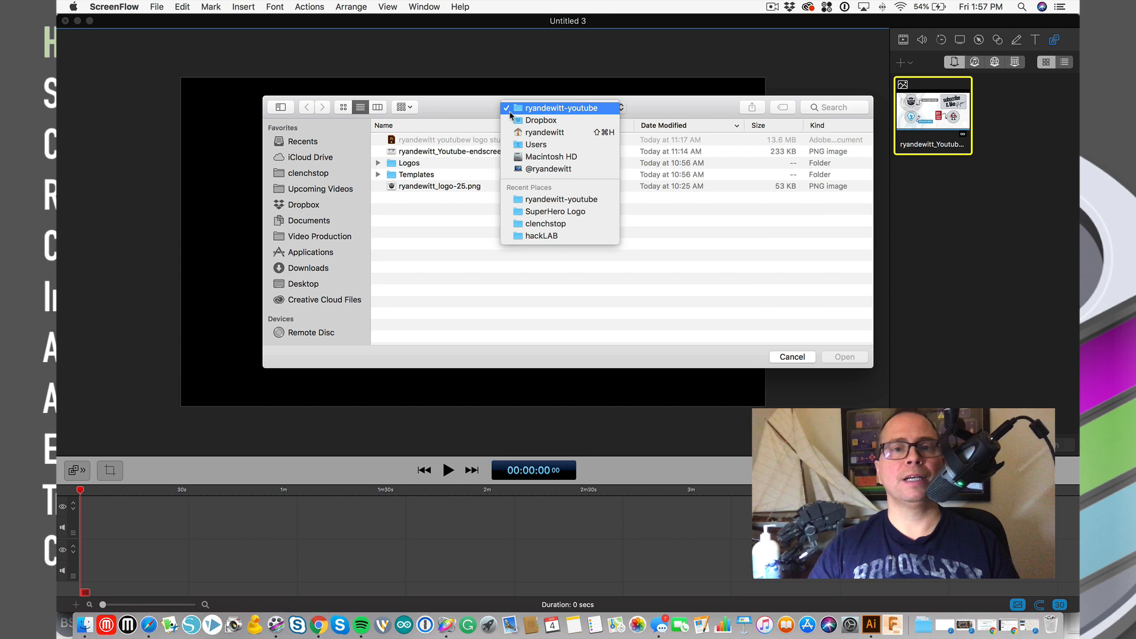
pyautogui.click(564, 212)
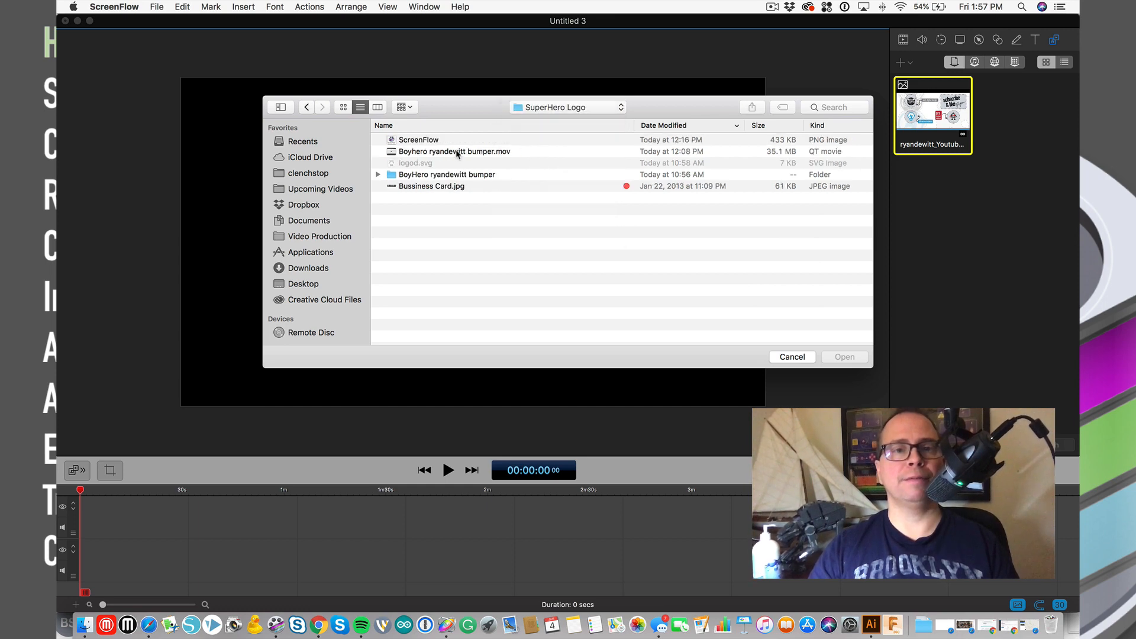
pyautogui.click(457, 153)
pyautogui.click(841, 357)
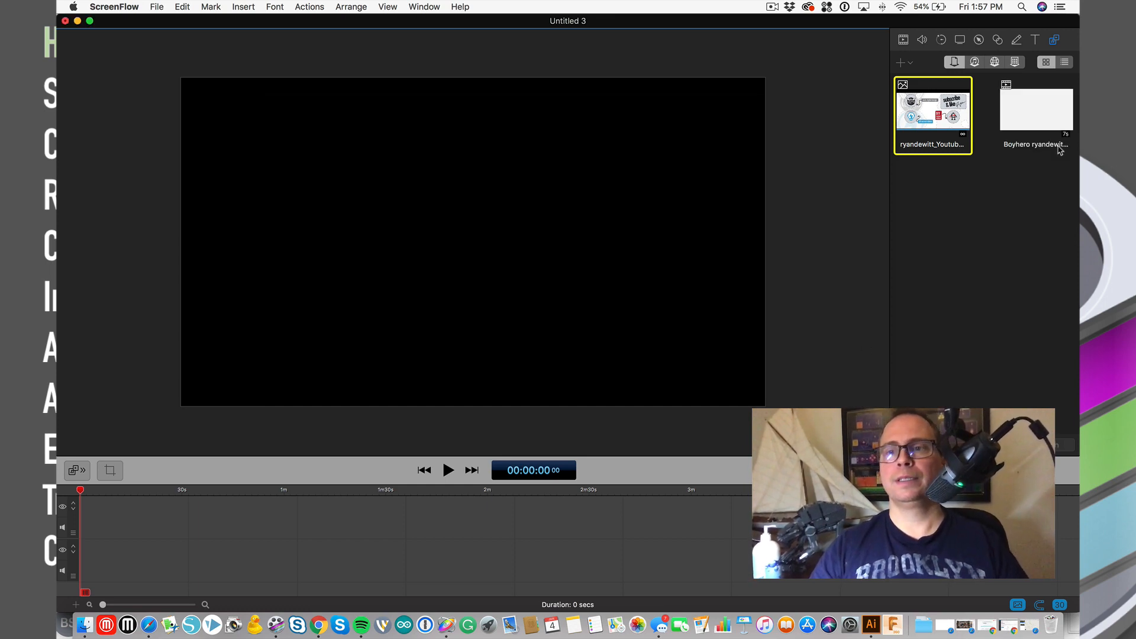
pyautogui.moveTo(1022, 110); pyautogui.dragTo(88, 520)
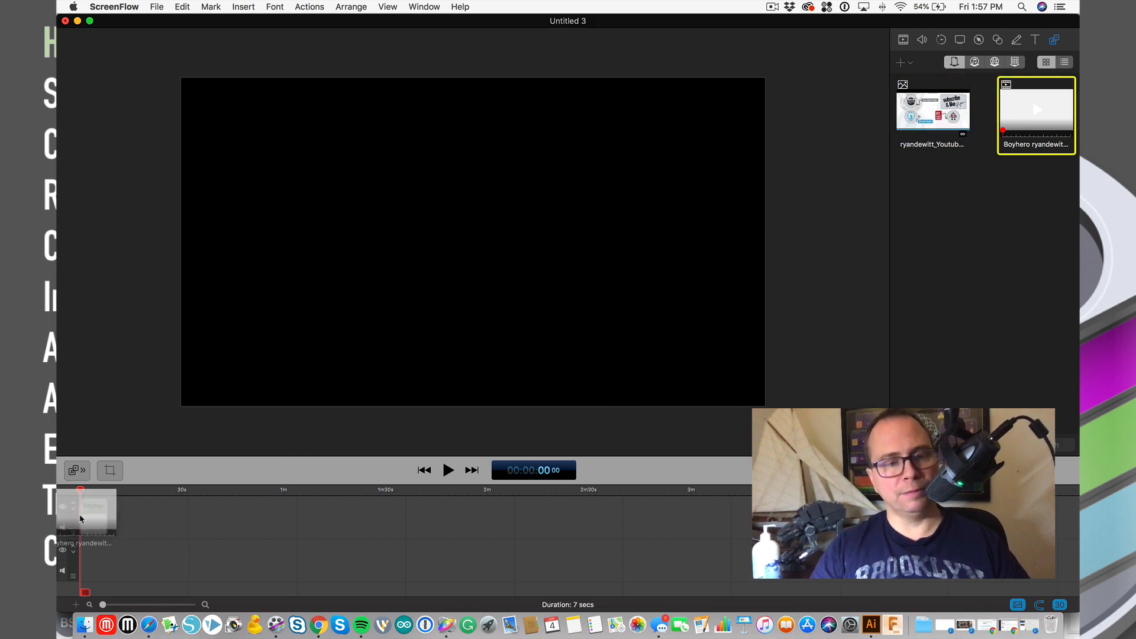
# - Preview the bumper, then place the endscreen image near the two-minute mark and check it
pyautogui.press('space')
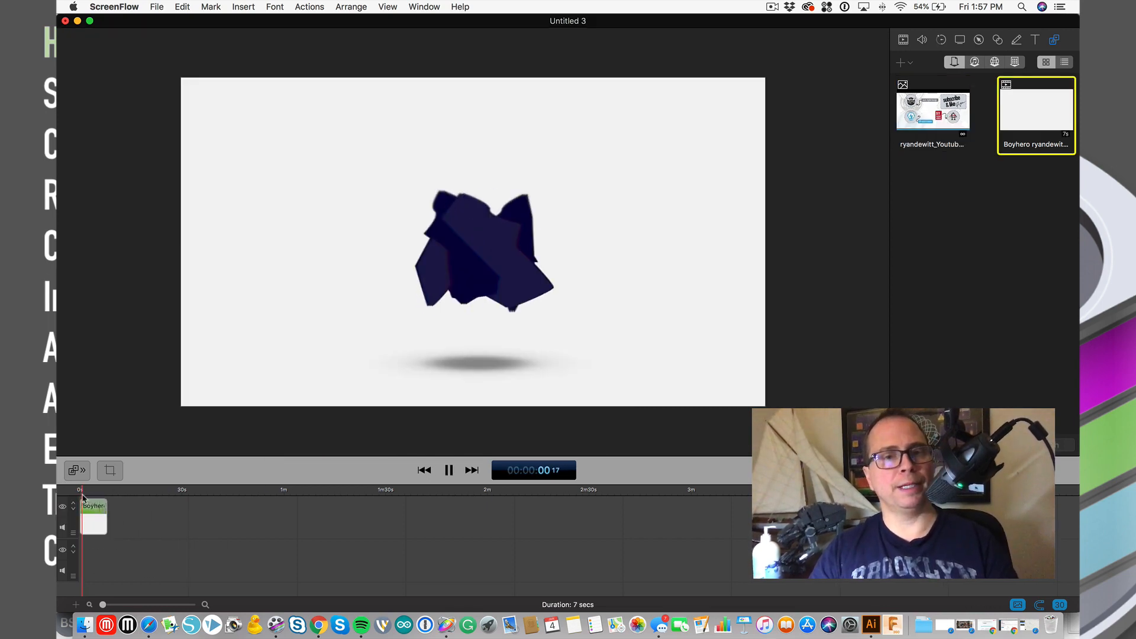
pyautogui.press('space')
pyautogui.click(908, 122)
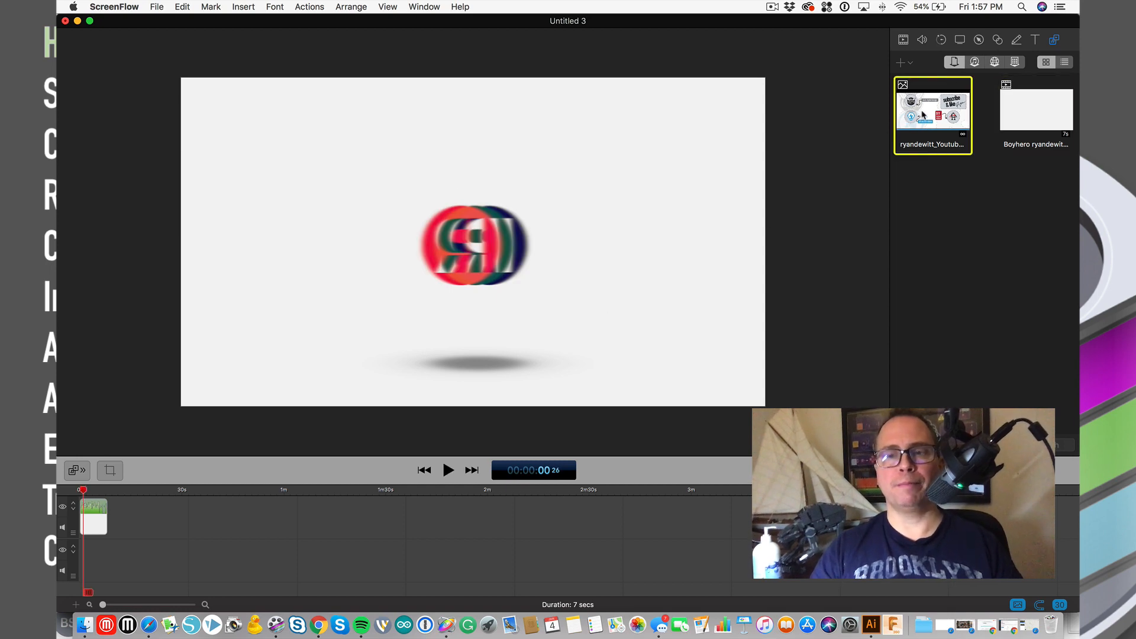
pyautogui.moveTo(923, 115); pyautogui.dragTo(479, 524)
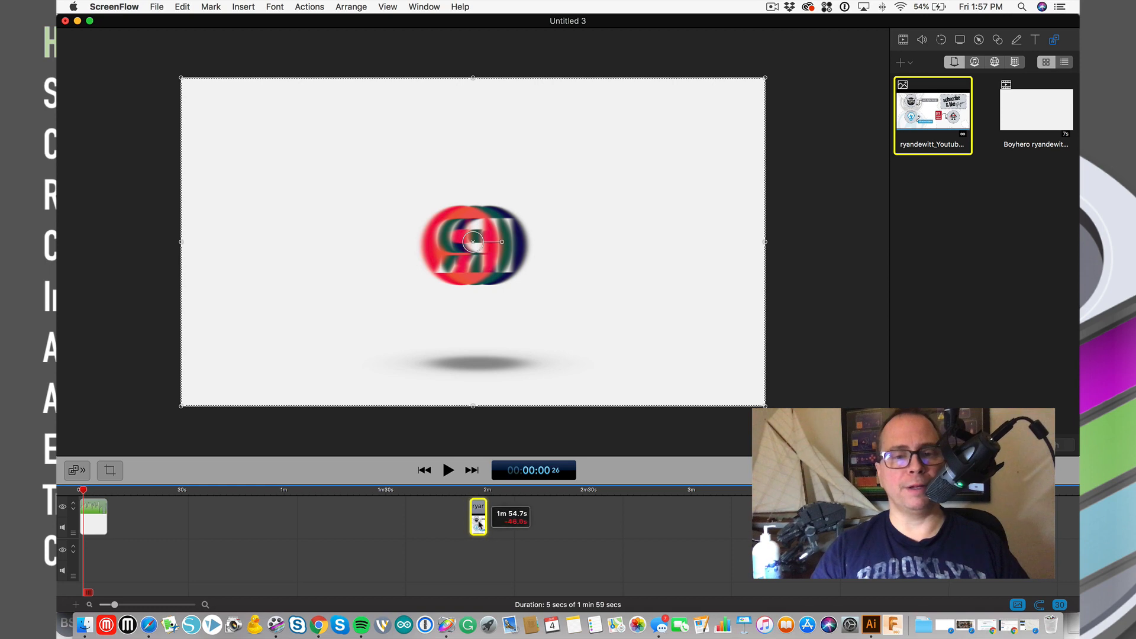
pyautogui.click(487, 491)
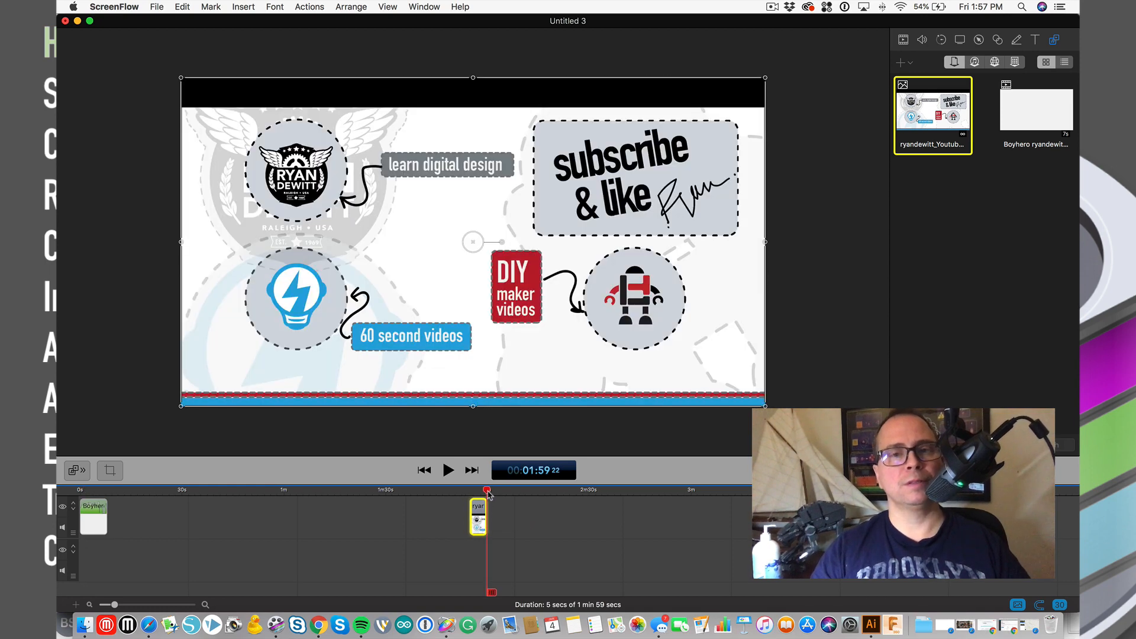
pyautogui.moveTo(489, 495); pyautogui.dragTo(73, 546)
pyautogui.click(107, 490)
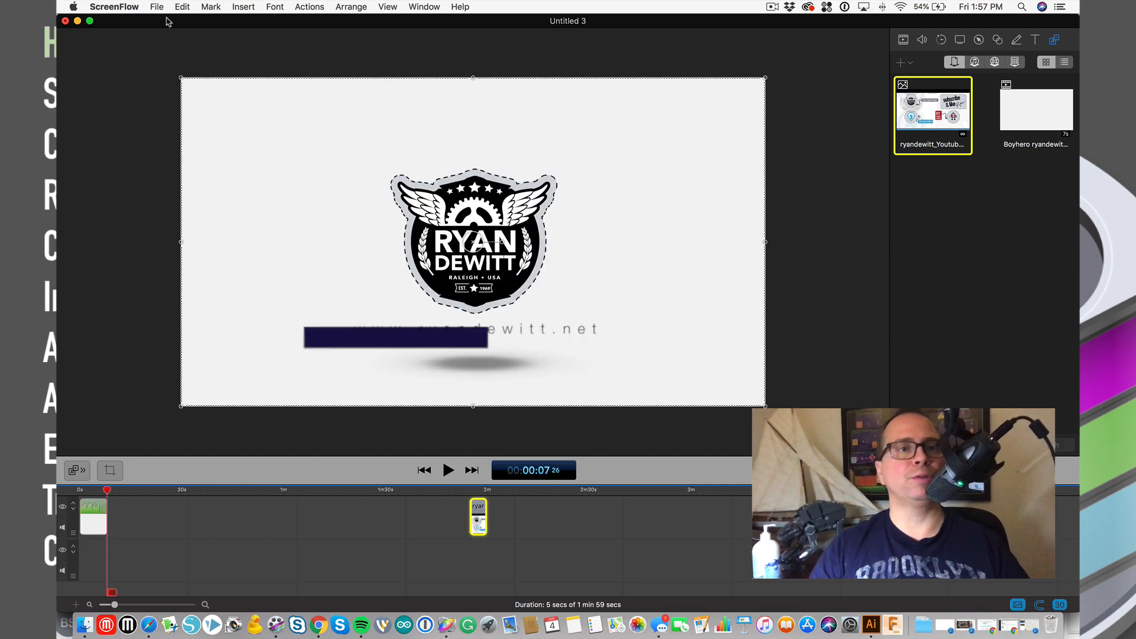
# - Insert a Screen Recording template placeholder clip and move it to the start of track 2
pyautogui.click(239, 8)
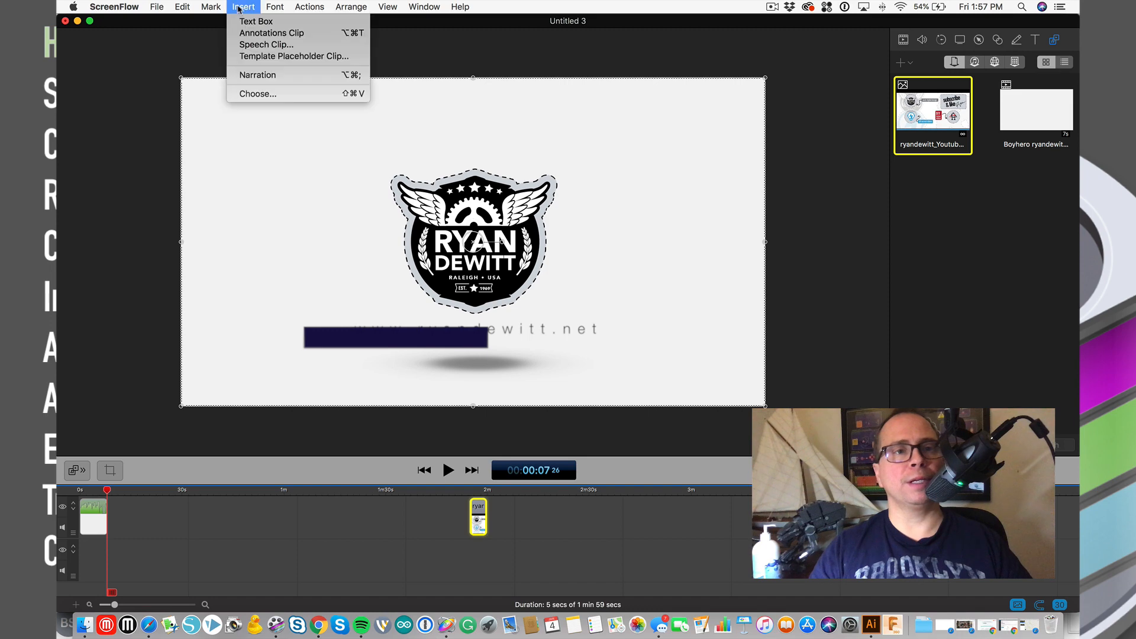
pyautogui.click(302, 58)
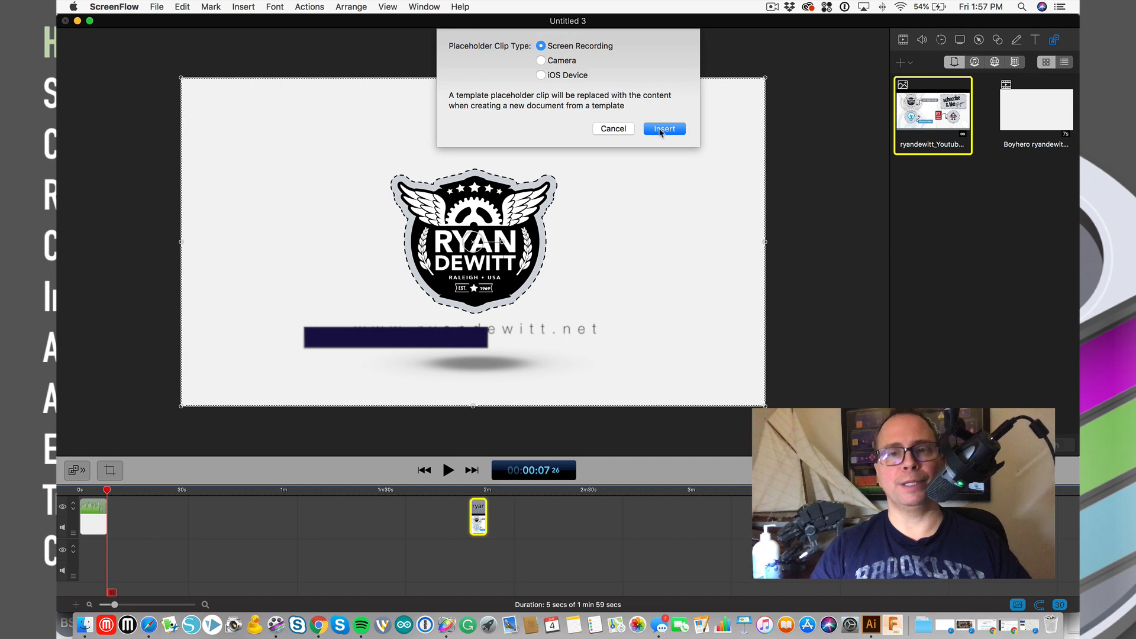
pyautogui.click(663, 129)
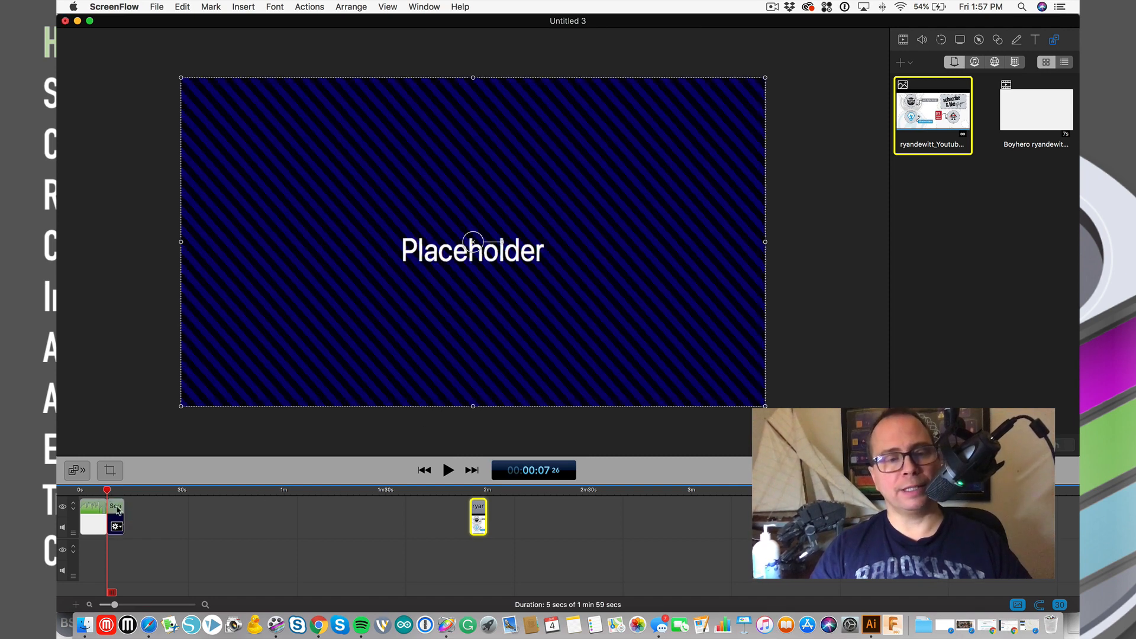
pyautogui.moveTo(117, 510); pyautogui.dragTo(93, 552)
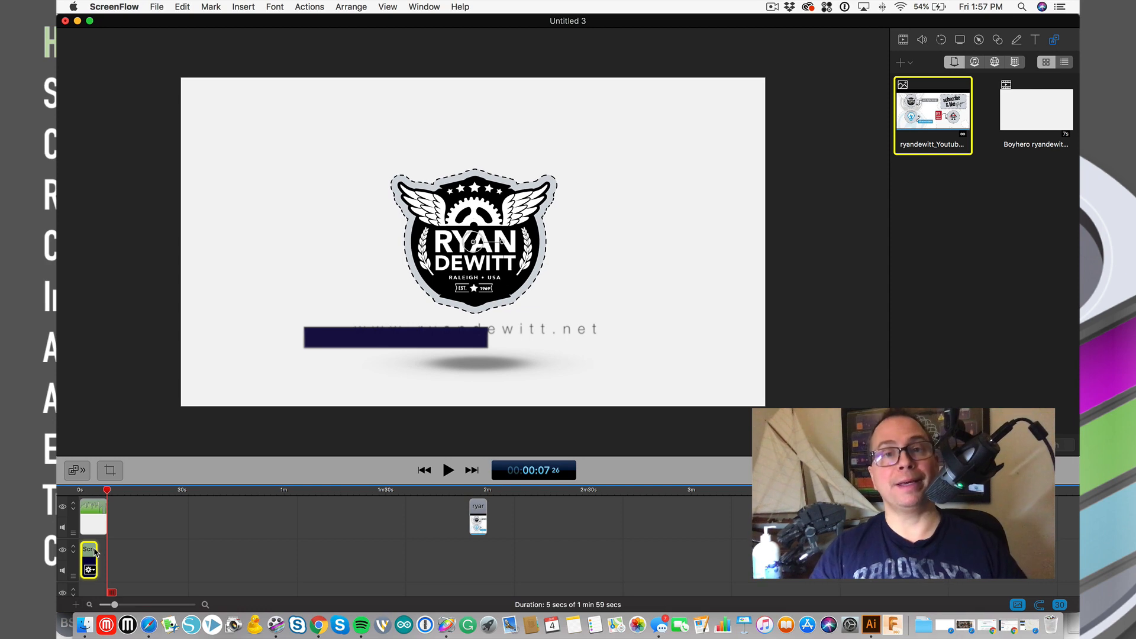
# - Extend the placeholder to end near two minutes and preview it around 1:15
pyautogui.click(242, 6)
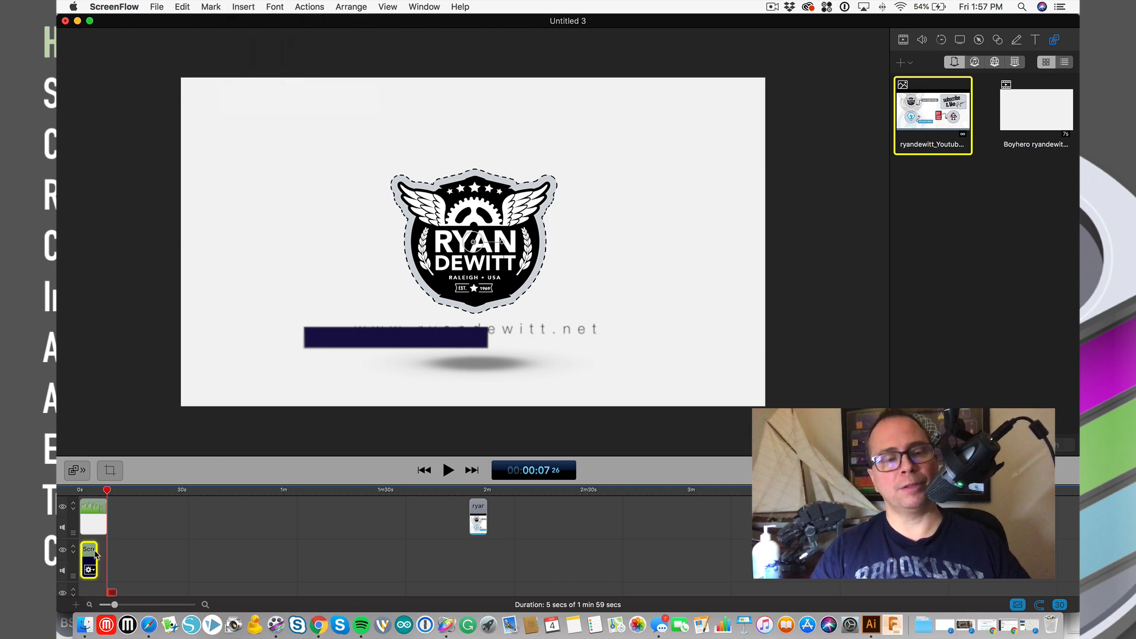
pyautogui.moveTo(95, 553); pyautogui.dragTo(488, 528)
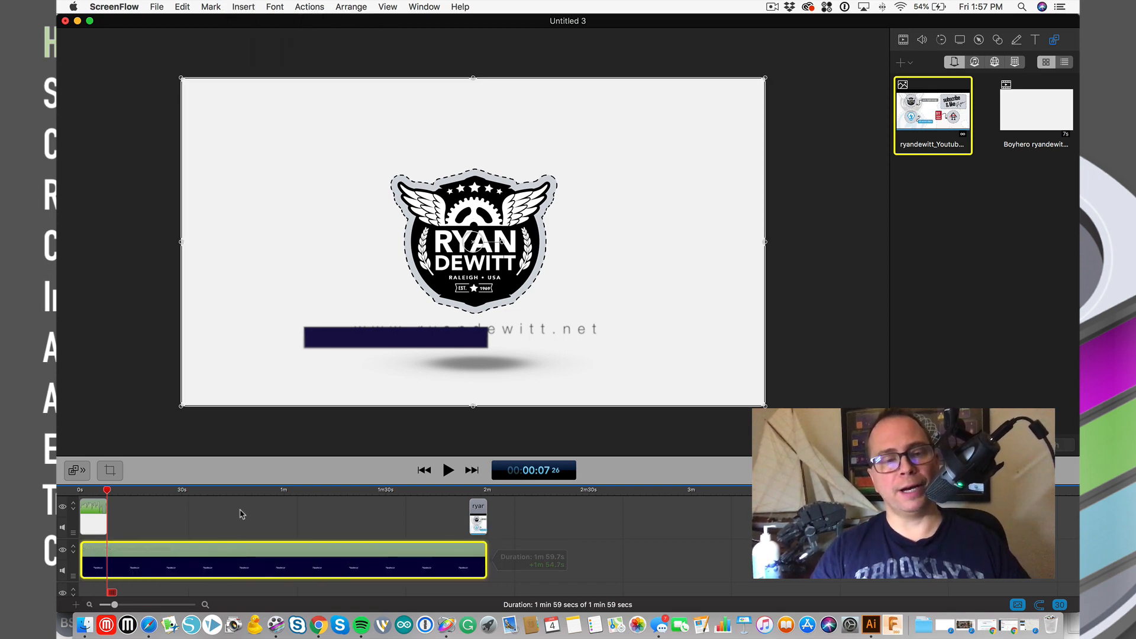
pyautogui.moveTo(129, 518); pyautogui.dragTo(337, 522)
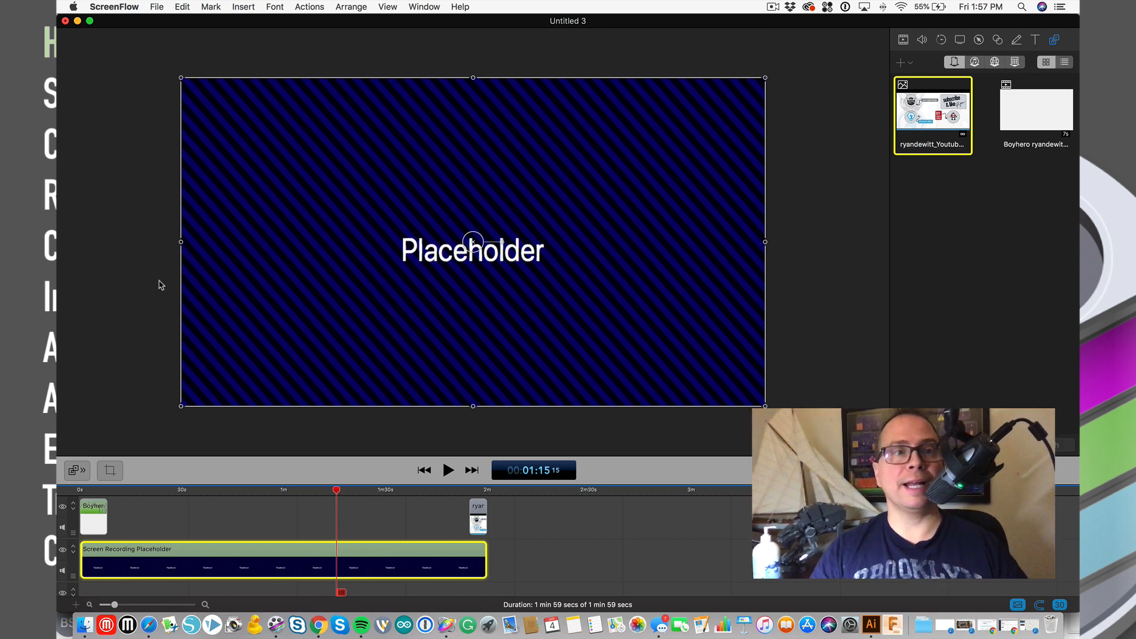
pyautogui.click(157, 7)
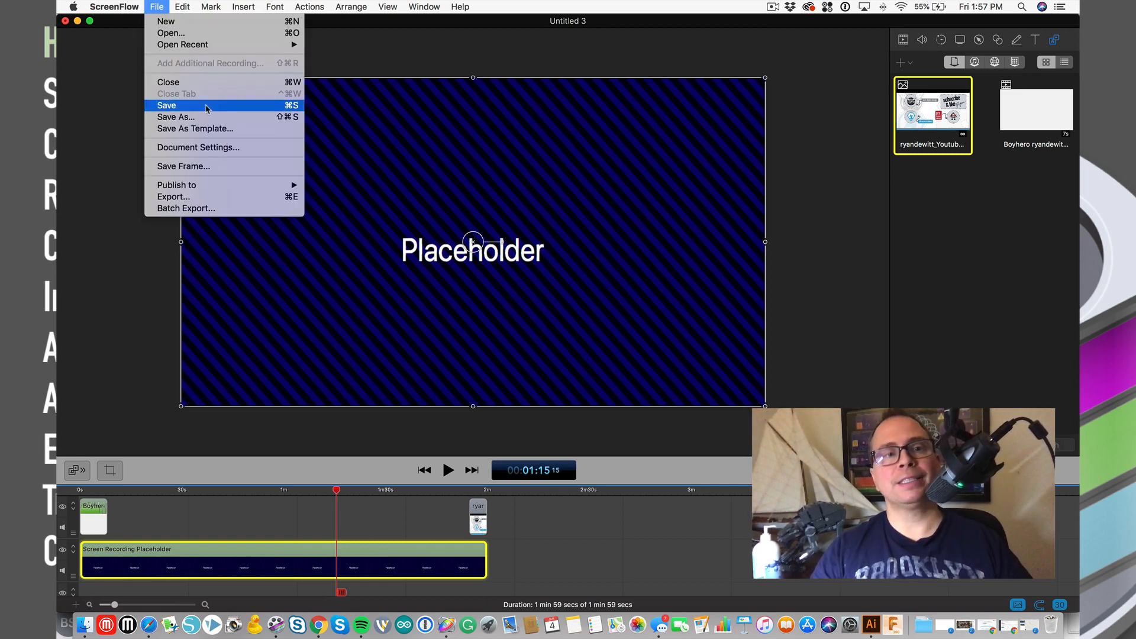
# - Use Save As Template to name Untitled 3 'Basic Template' and save it
pyautogui.click(248, 130)
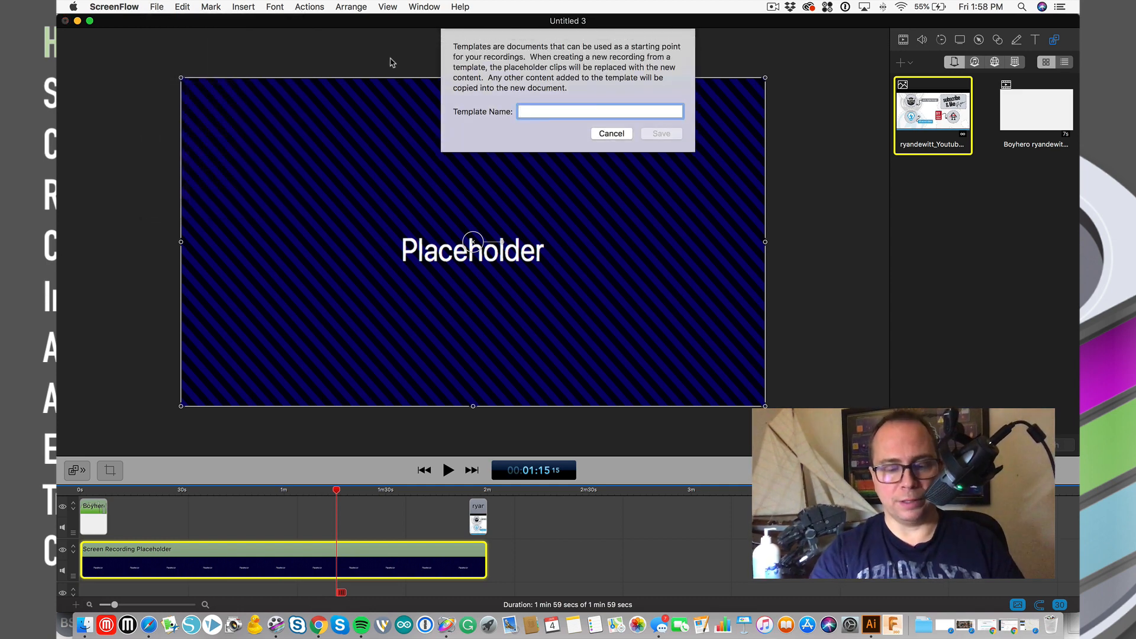
pyautogui.write('Basic Template')
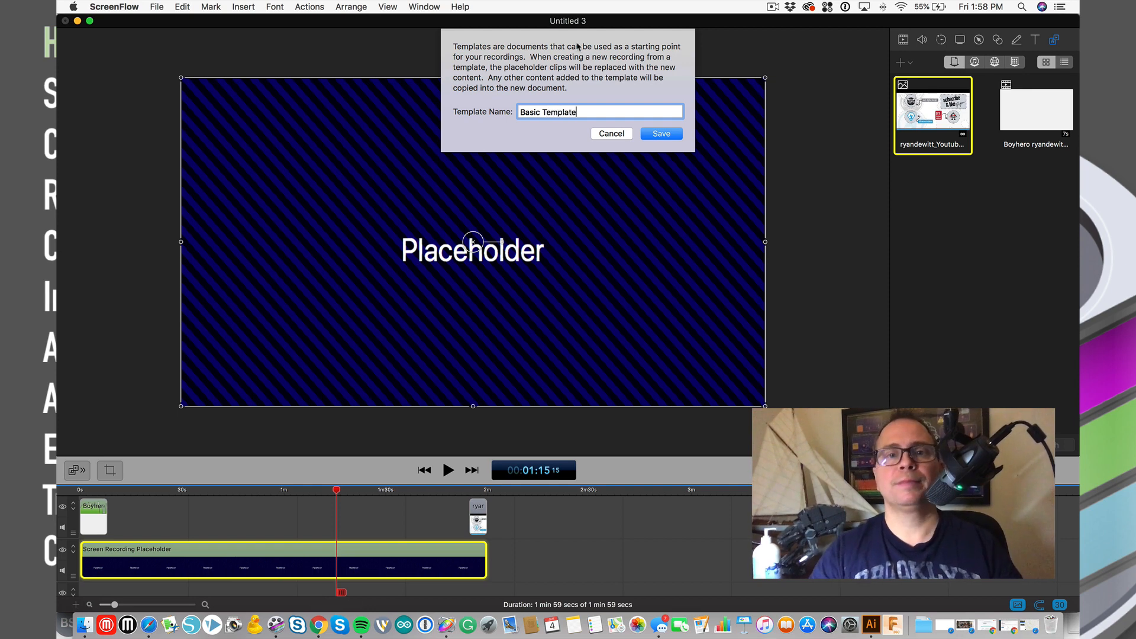
pyautogui.click(663, 135)
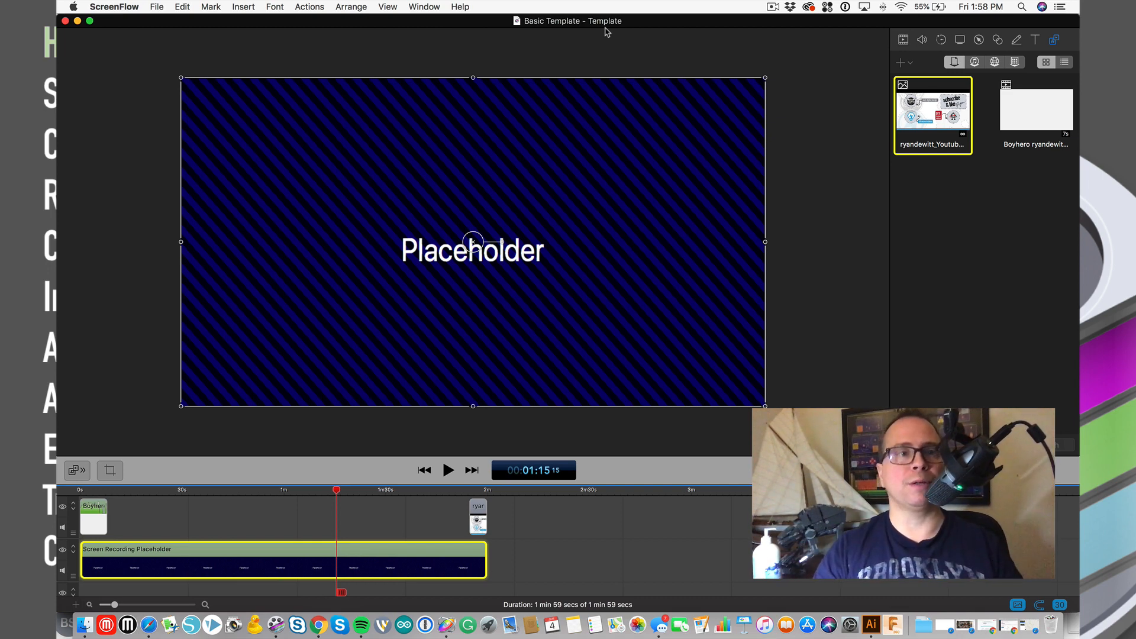
# - Find Basic Template under New from Template, open it for editing, then close the window
pyautogui.click(156, 6)
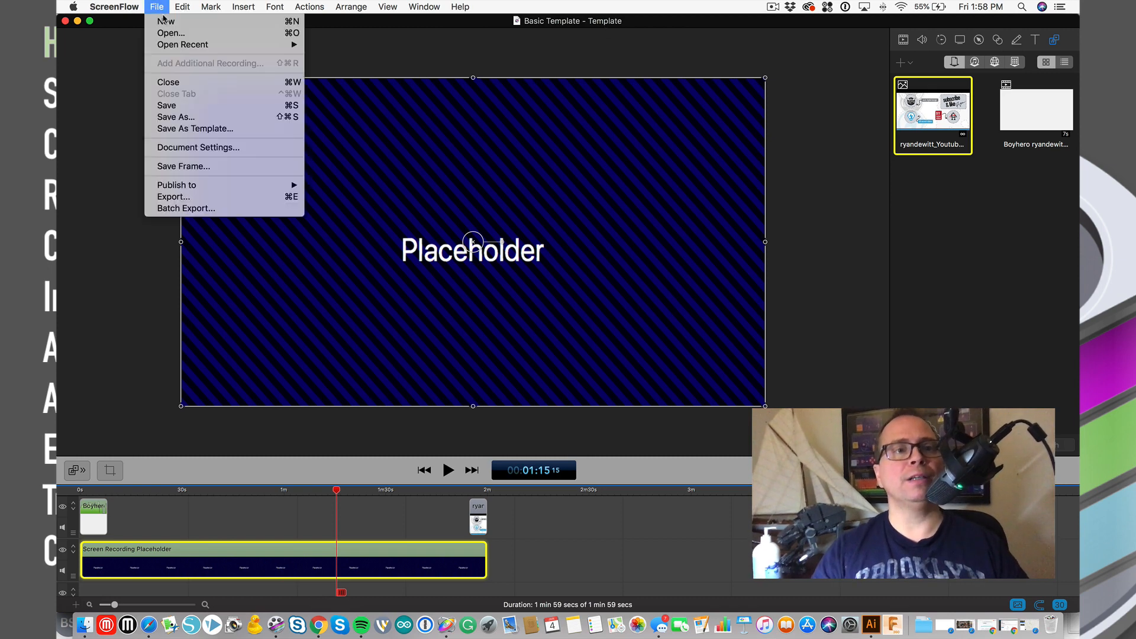
pyautogui.click(165, 23)
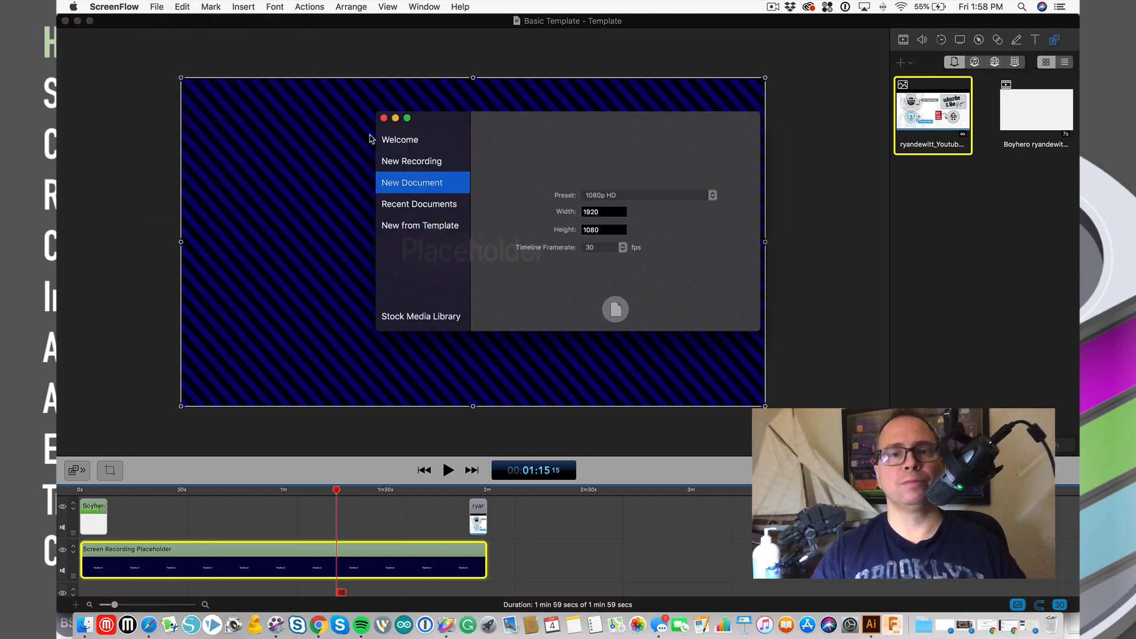
pyautogui.click(410, 228)
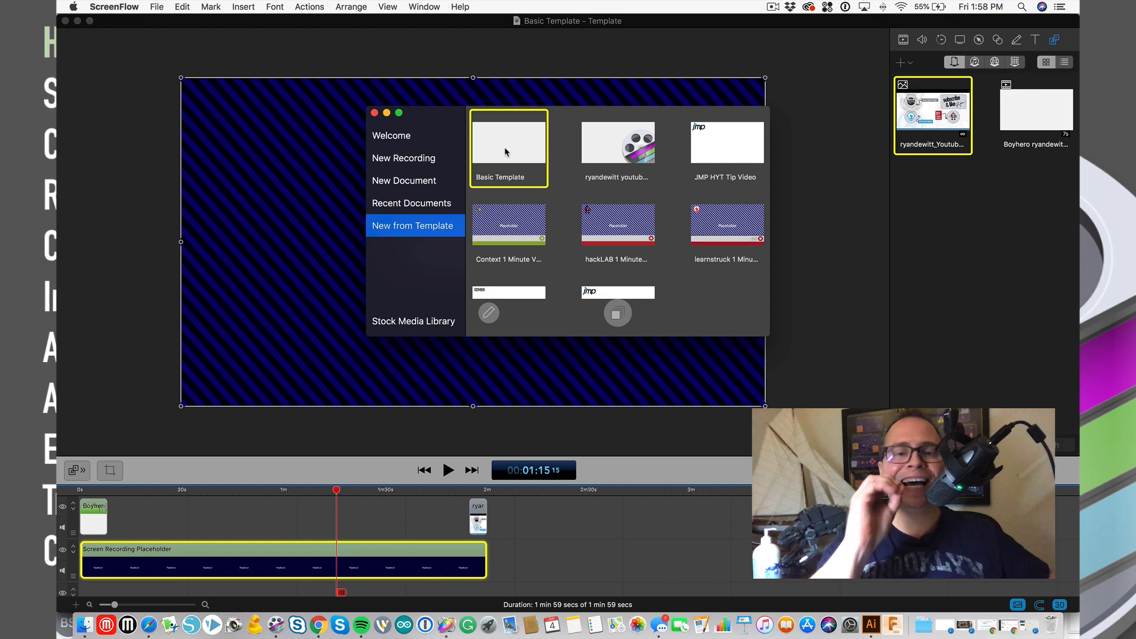
pyautogui.click(488, 314)
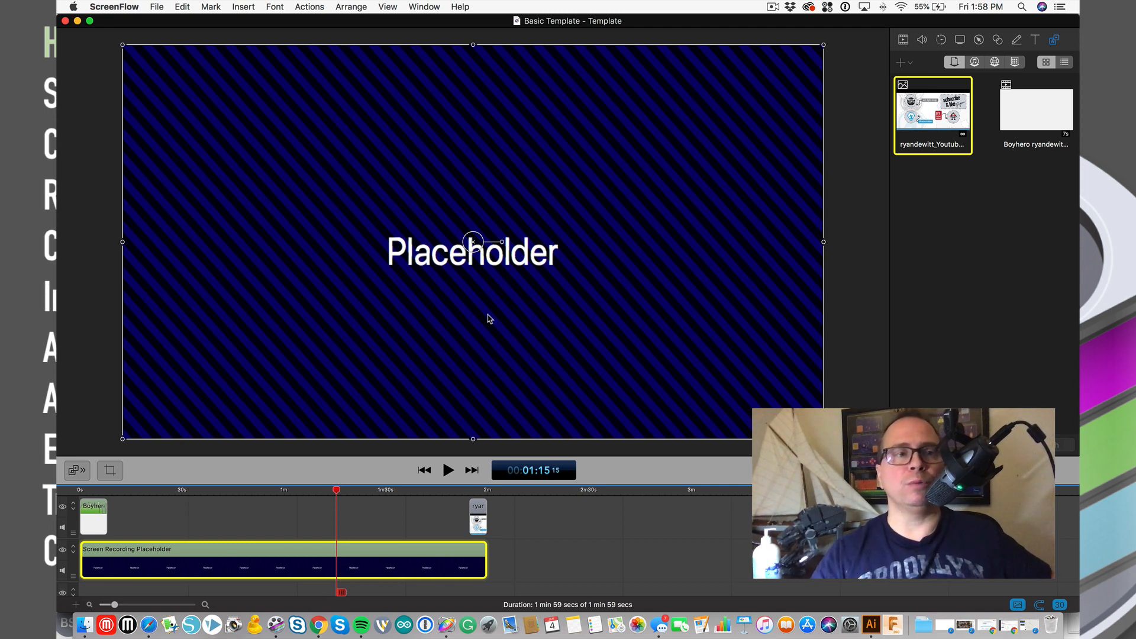
pyautogui.press('super+w')
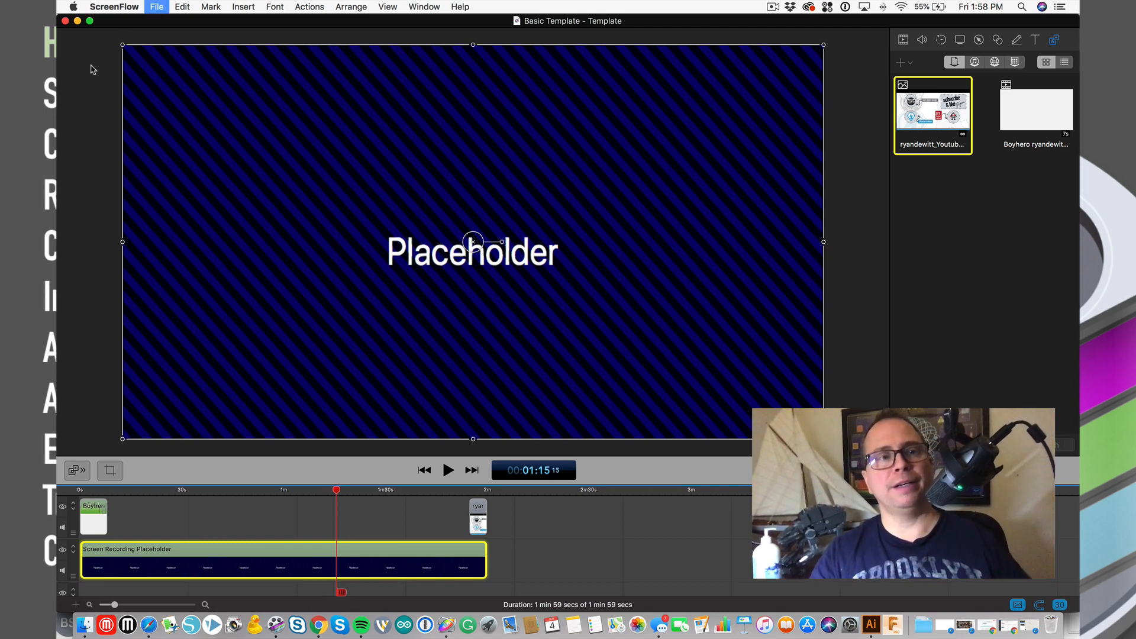